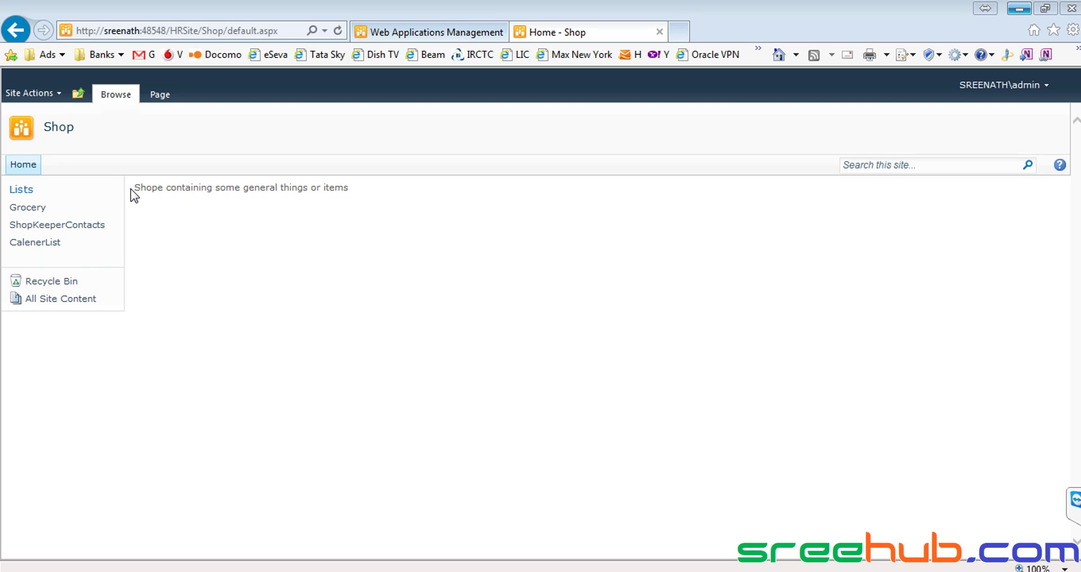
Send 'fine..' in the Skype group call chat, then return to the SharePoint Shop site.
{"action": "left_click", "coordinate": [406, 569]}
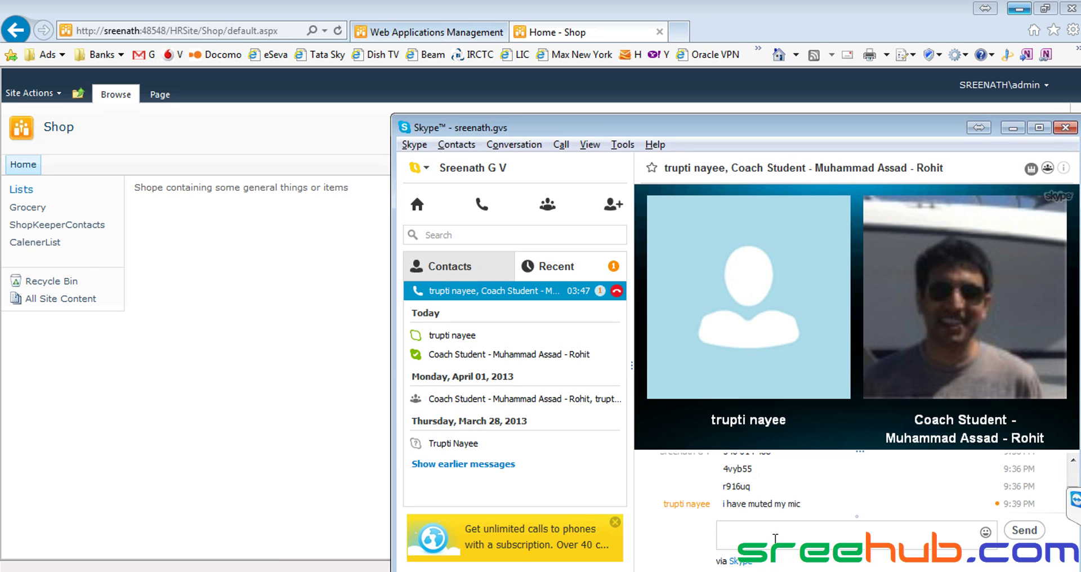
{"action": "type", "text": "fine.."}
{"action": "key", "text": "Return"}
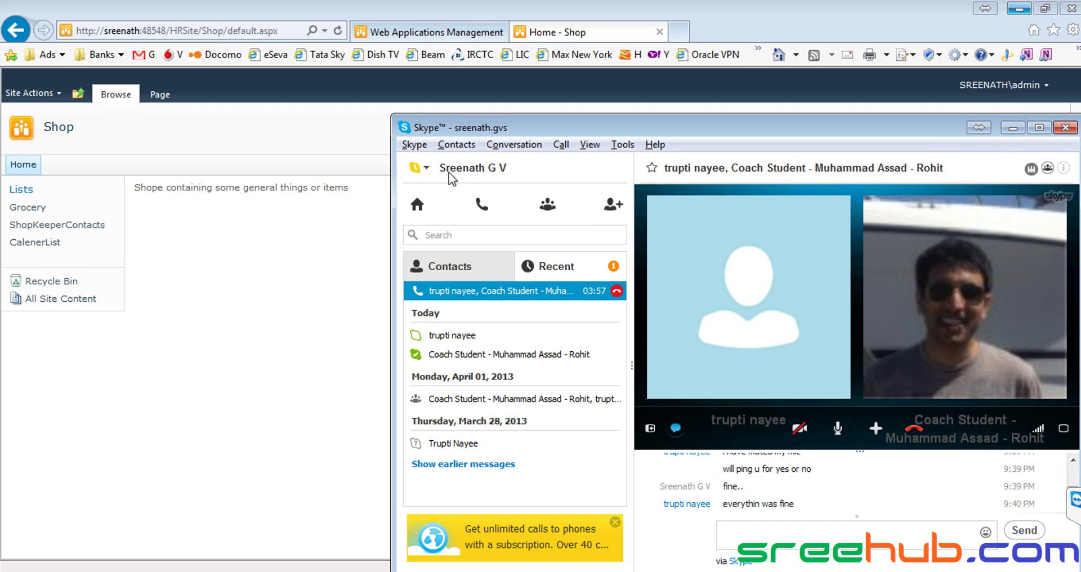
{"action": "left_click", "coordinate": [325, 310]}
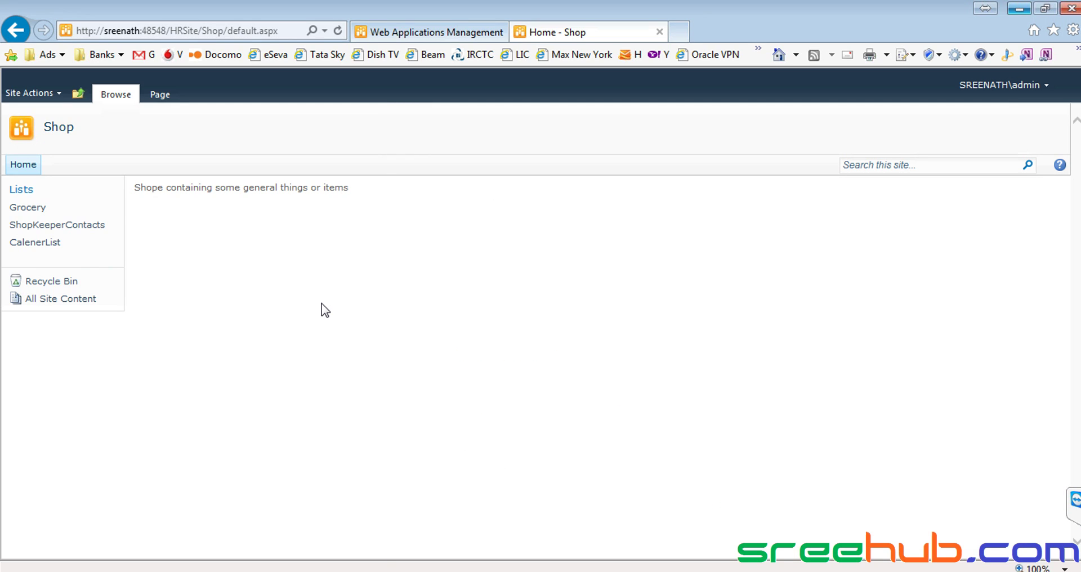
Check the Grocery list's Price column sort options, then open the CalenerList calendar at April 2013.
{"action": "left_click", "coordinate": [32, 207]}
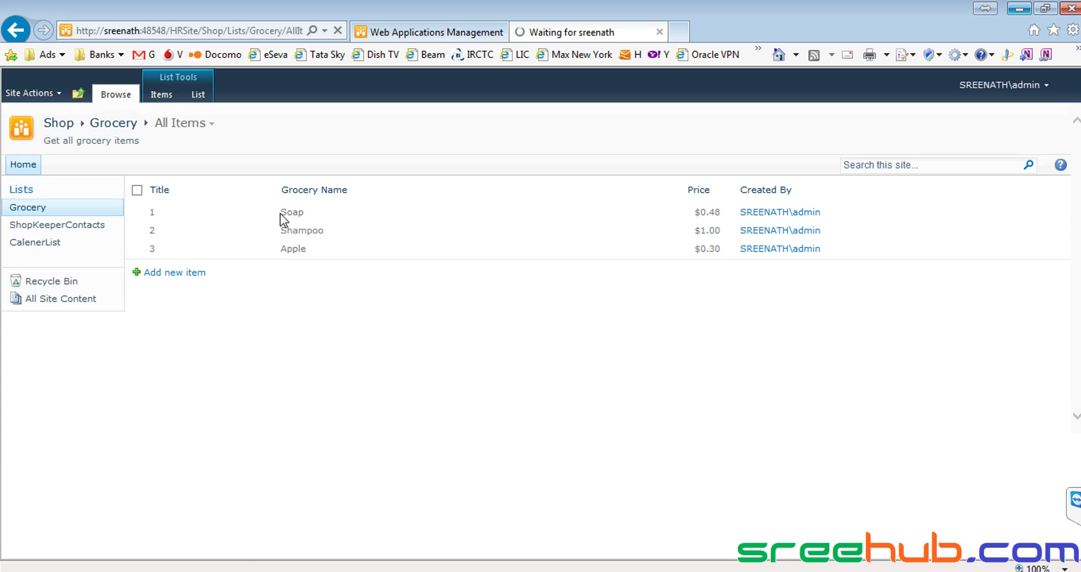
{"action": "left_click", "coordinate": [719, 191]}
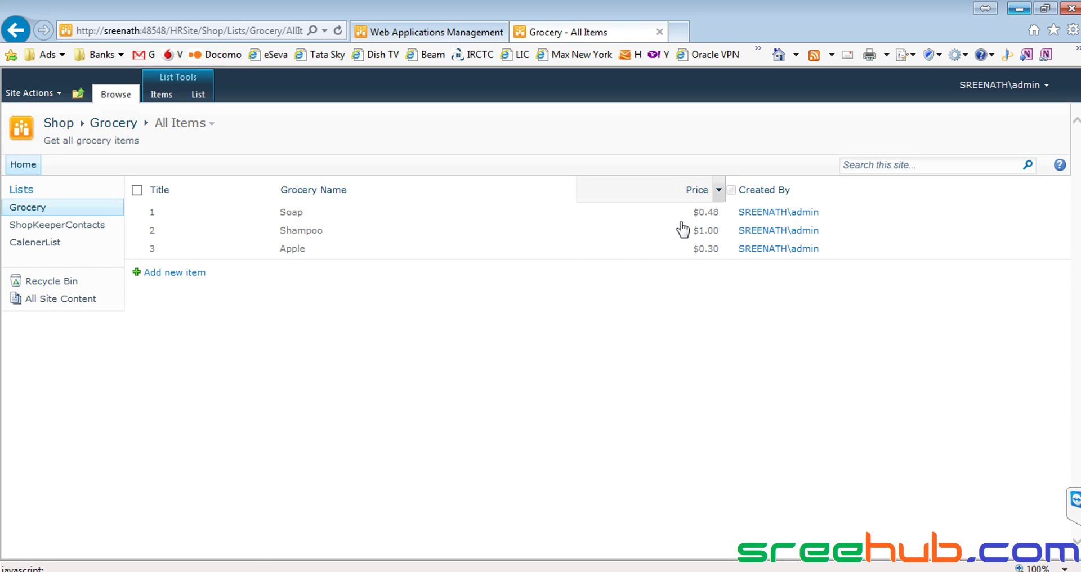
{"action": "left_click", "coordinate": [233, 409]}
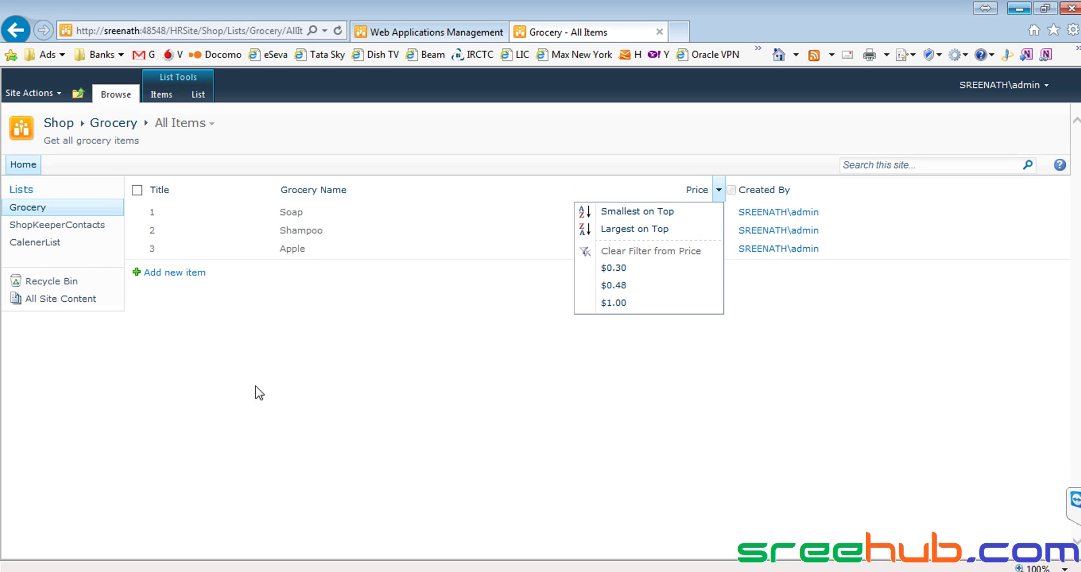
{"action": "left_click", "coordinate": [256, 458]}
{"action": "left_click", "coordinate": [37, 243]}
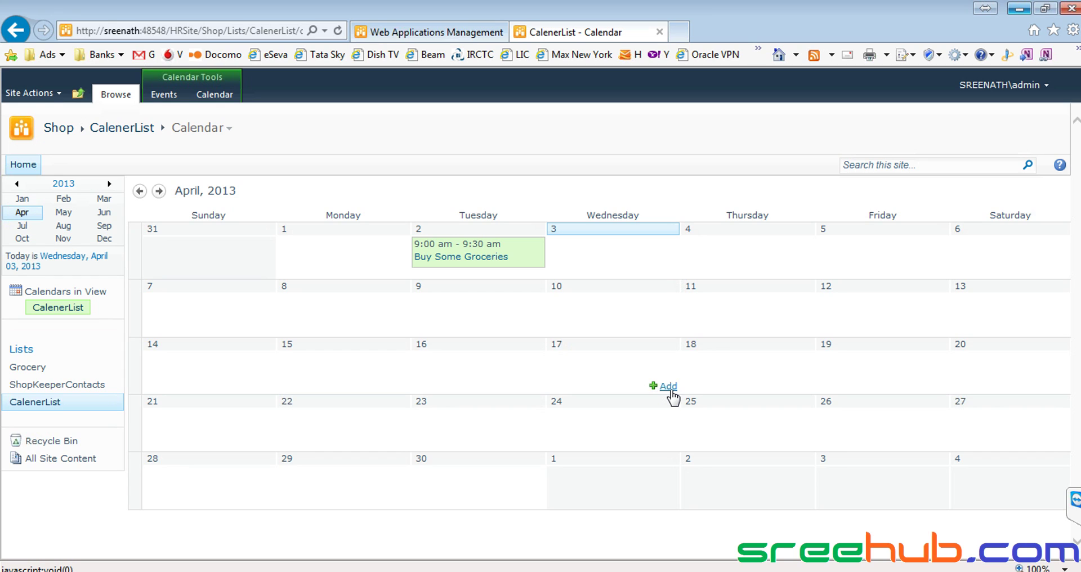
Move the CalenerList calendar to March 2013 and show the Navigate Up site hierarchy.
{"action": "left_click", "coordinate": [159, 192]}
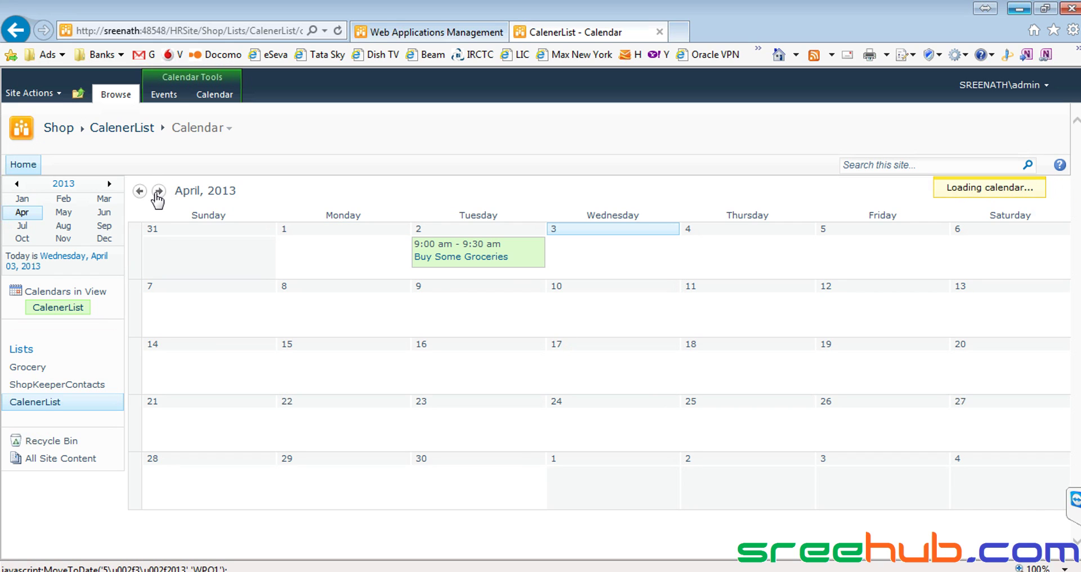
{"action": "left_click", "coordinate": [138, 192]}
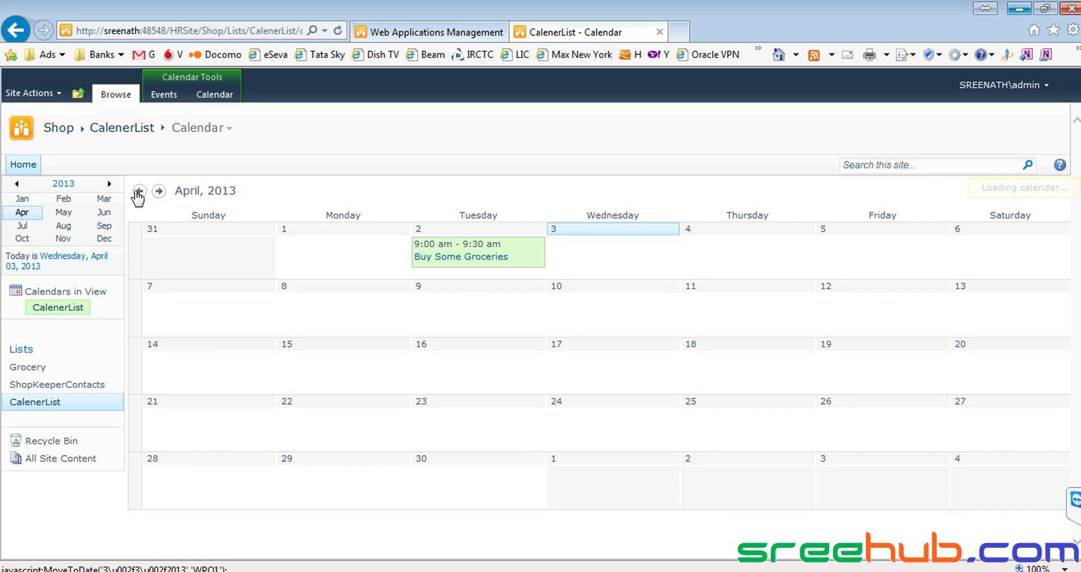
{"action": "left_click", "coordinate": [138, 191]}
{"action": "scroll", "coordinate": [472, 344], "scroll_direction": "down", "scroll_amount": 1}
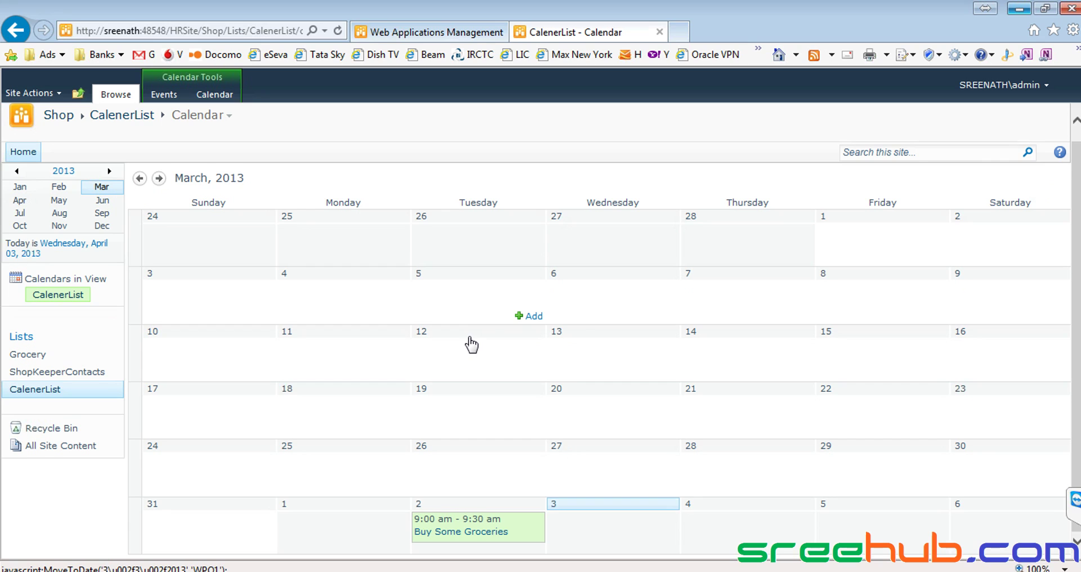
{"action": "scroll", "coordinate": [472, 344], "scroll_direction": "up", "scroll_amount": 1}
{"action": "mouse_move", "coordinate": [181, 258]}
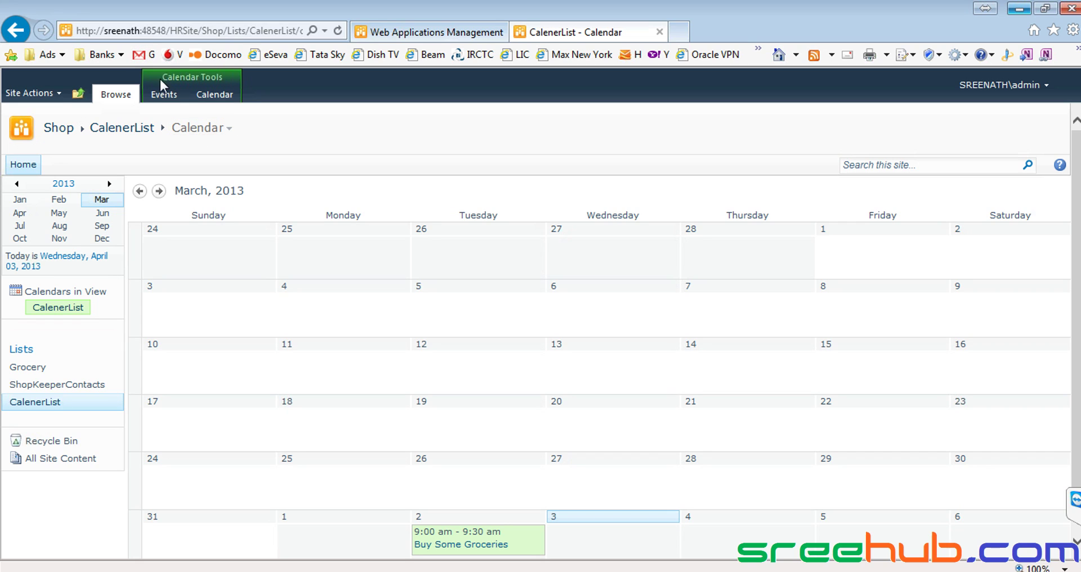
{"action": "left_click", "coordinate": [80, 95]}
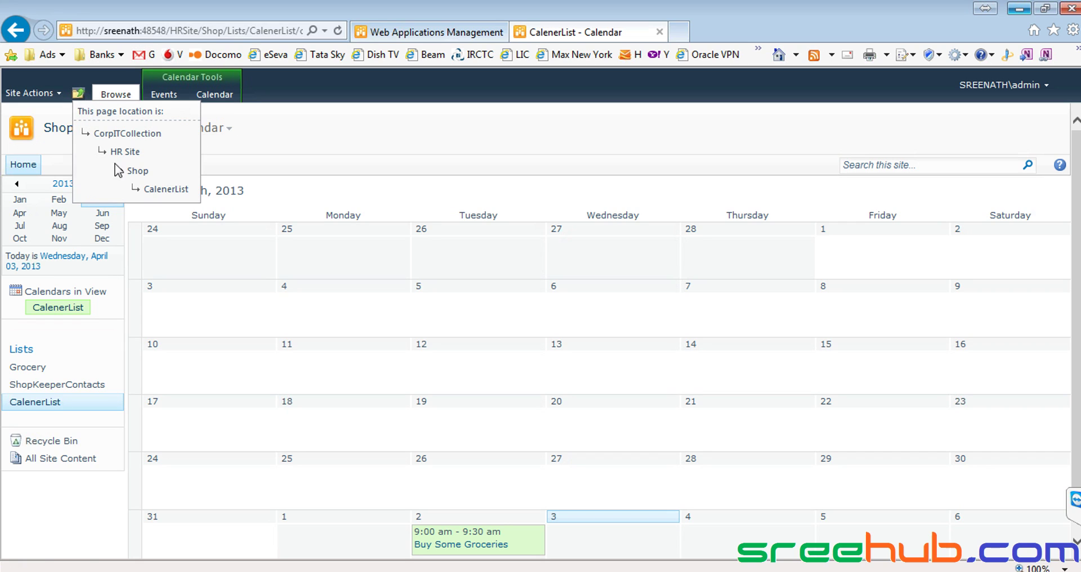
Visit the Shop home, Grocery, ShopKeeperContacts and CalenerList in turn, ending on April 2013.
{"action": "left_click", "coordinate": [140, 171]}
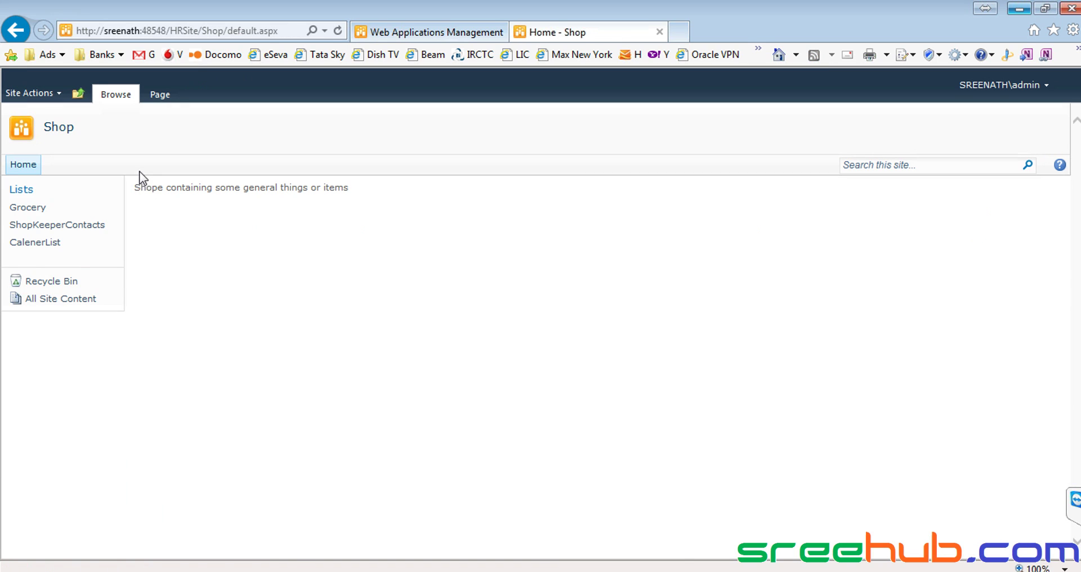
{"action": "left_click", "coordinate": [35, 209]}
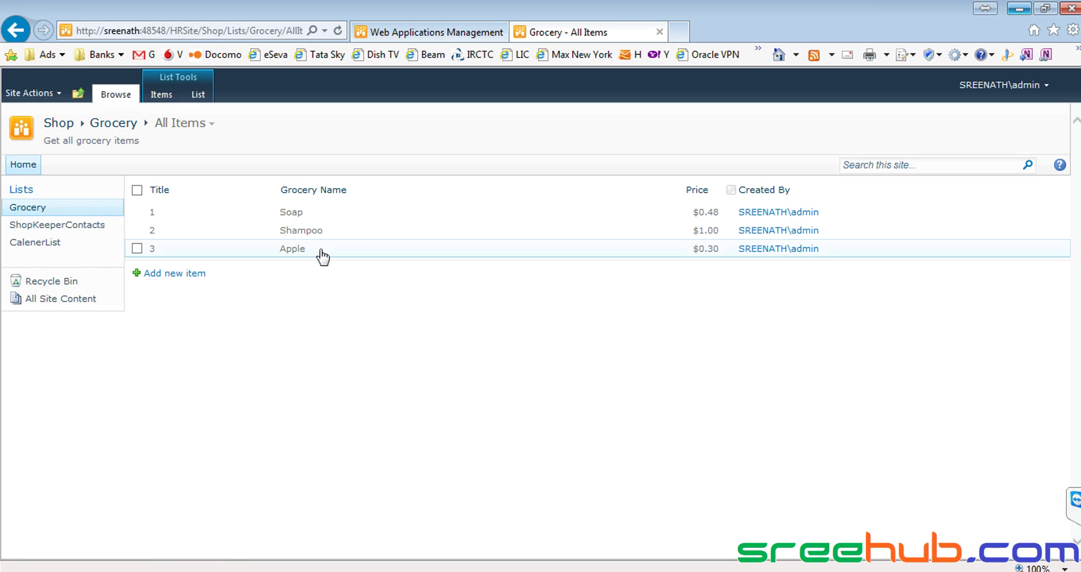
{"action": "left_click", "coordinate": [70, 226]}
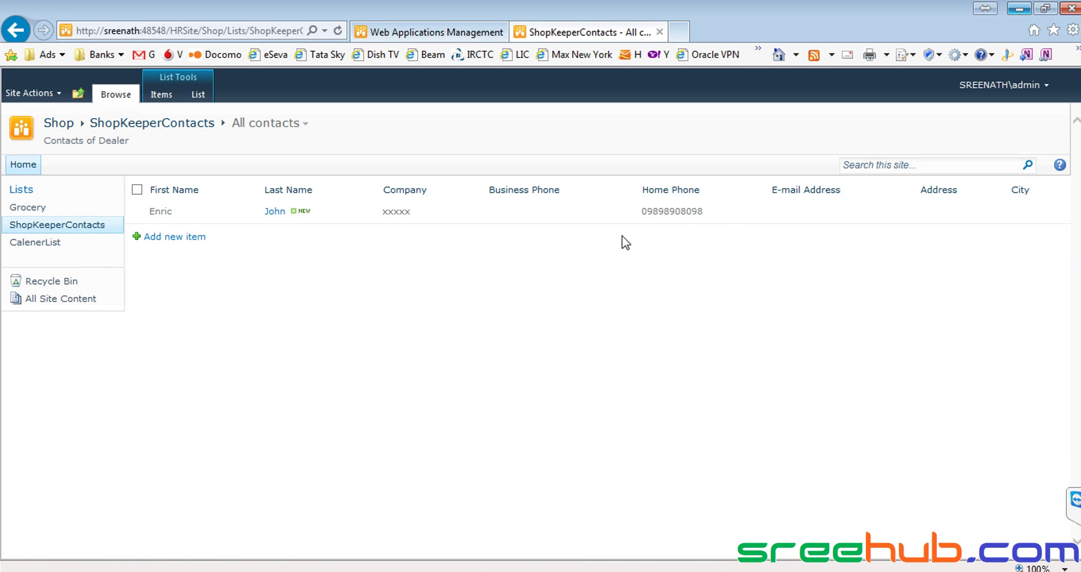
{"action": "left_click", "coordinate": [41, 243]}
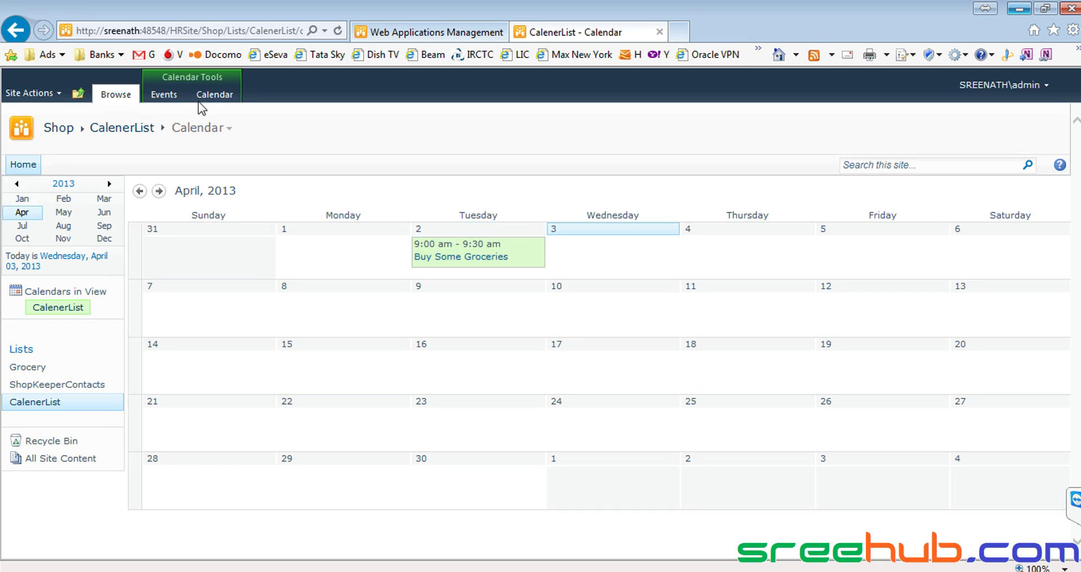
Go from the Shop home through the Grocery list to the All Site Content page.
{"action": "left_click", "coordinate": [64, 132]}
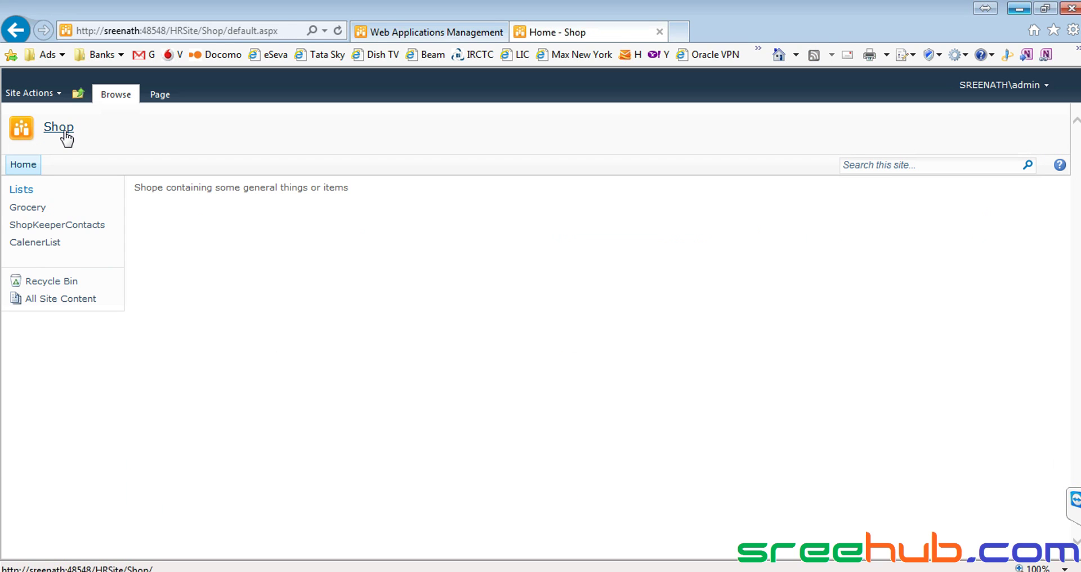
{"action": "left_click", "coordinate": [29, 209]}
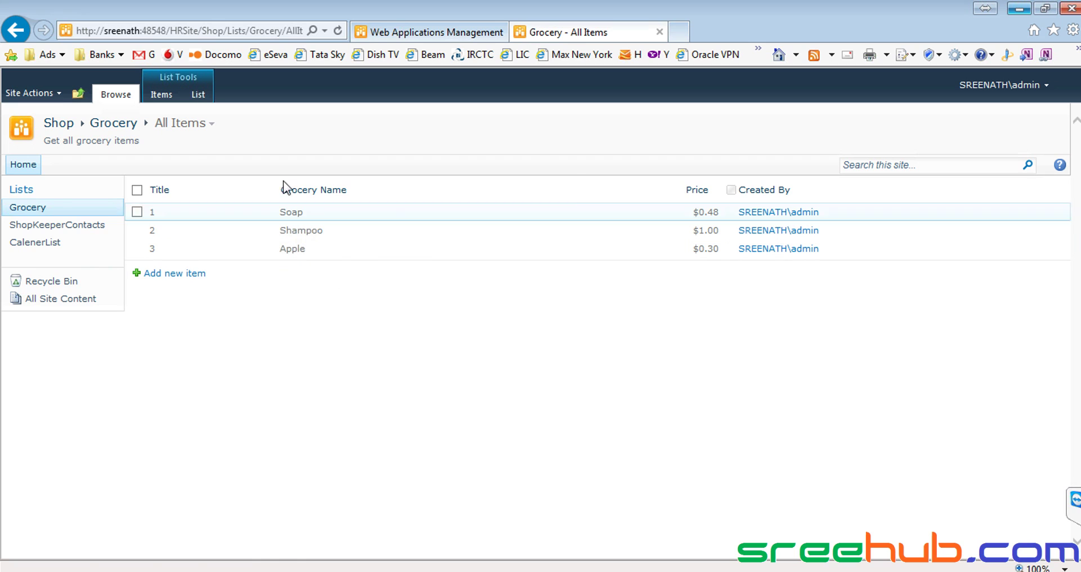
{"action": "left_click", "coordinate": [21, 192]}
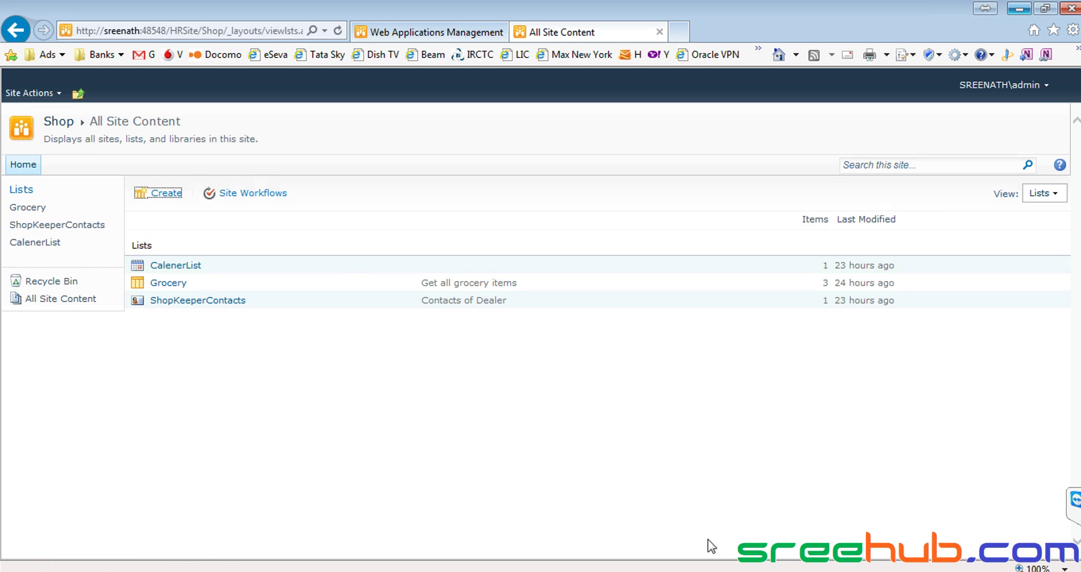
Turn on TeamViewer VoIP audio and open the Create gallery from All Site Content.
{"action": "left_click", "coordinate": [1075, 500]}
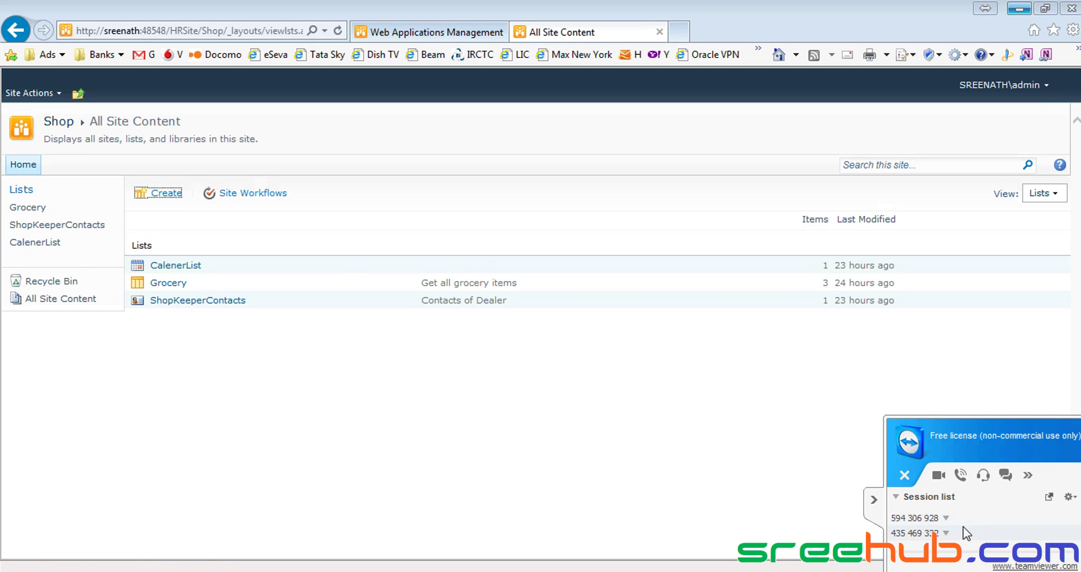
{"action": "left_click", "coordinate": [984, 476]}
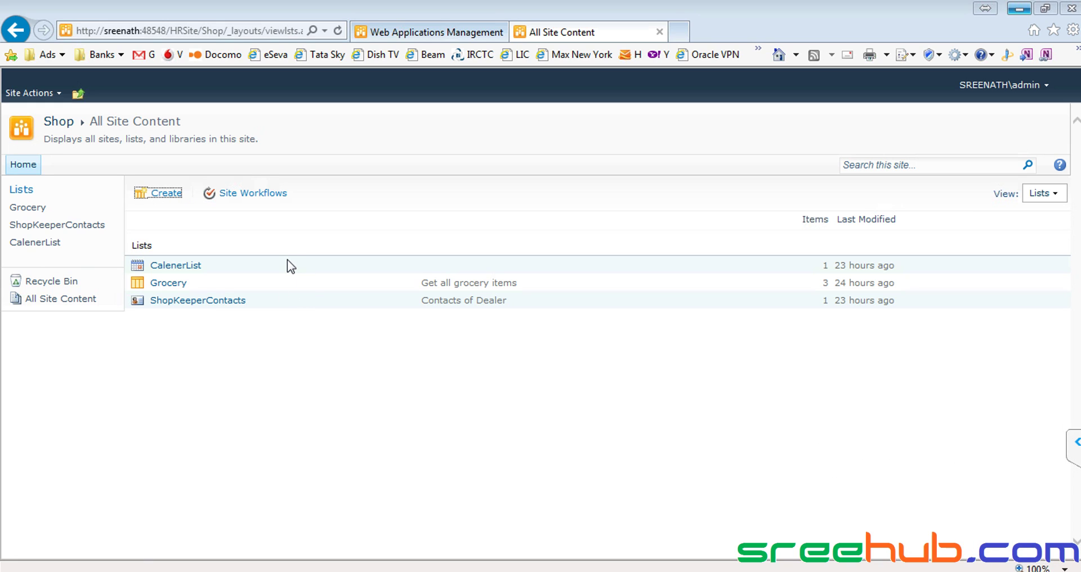
{"action": "left_click", "coordinate": [163, 194]}
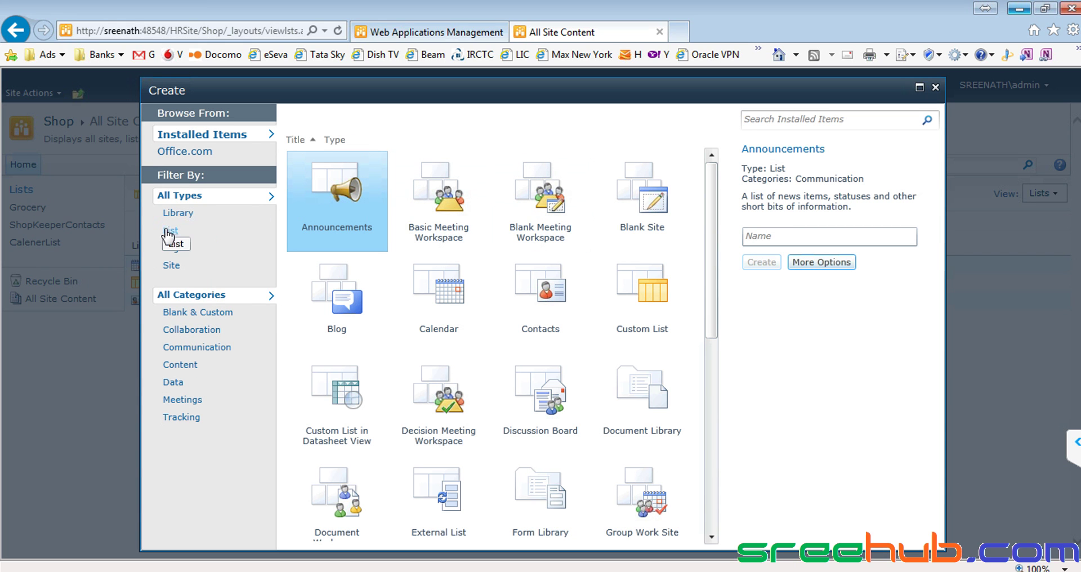
Create a Custom List named 'Fruits' from the List templates in the Create dialog.
{"action": "left_click", "coordinate": [174, 233]}
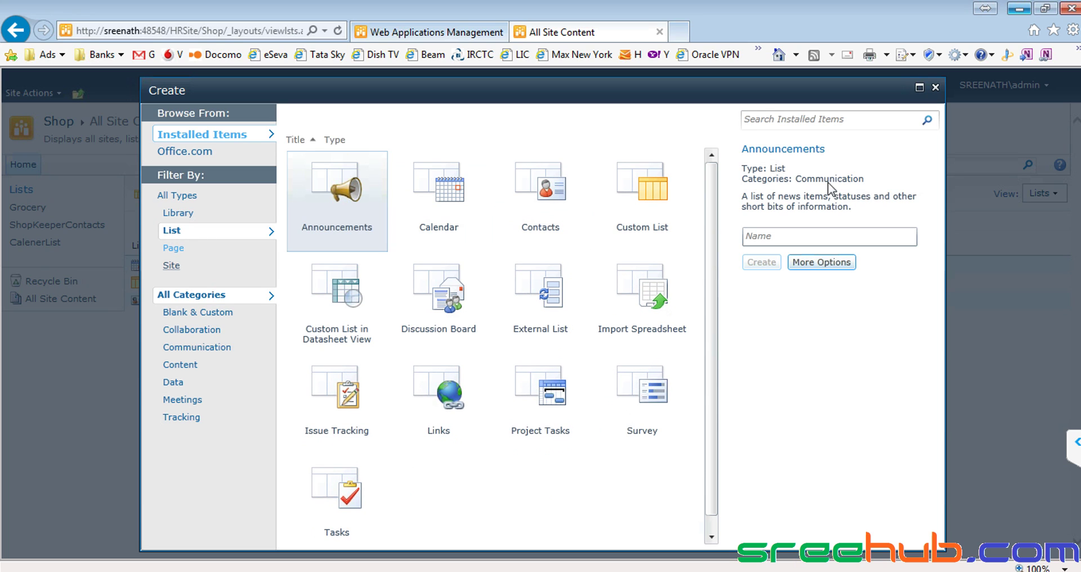
{"action": "left_click", "coordinate": [643, 190]}
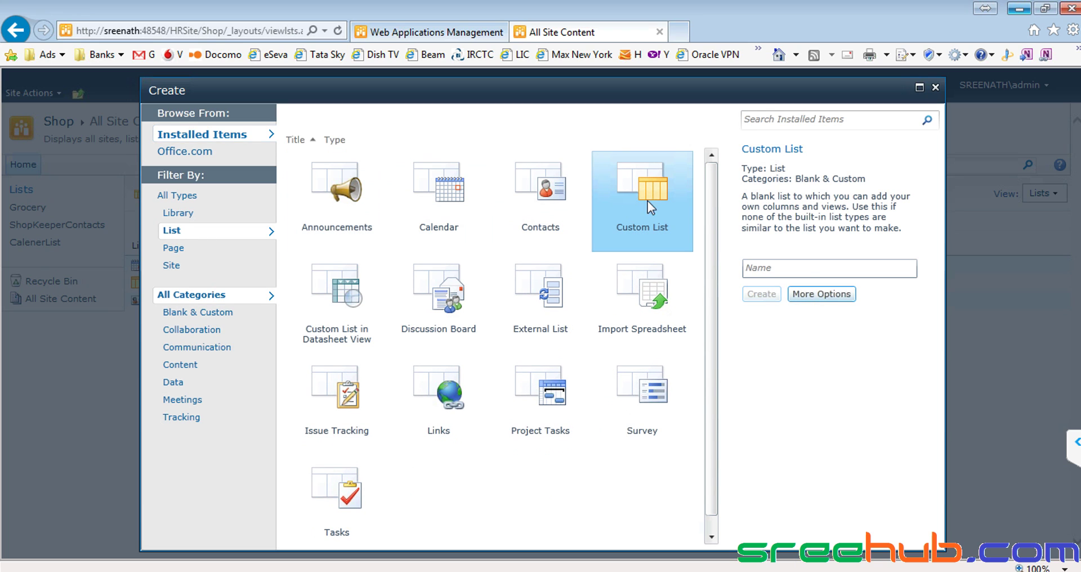
{"action": "left_click", "coordinate": [803, 271]}
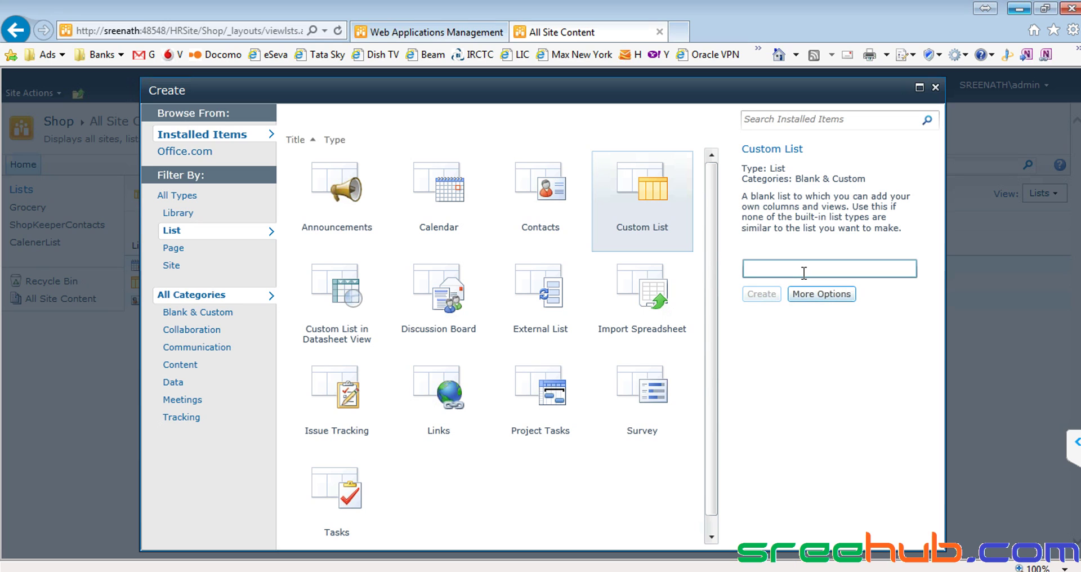
{"action": "type", "text": "Fruits"}
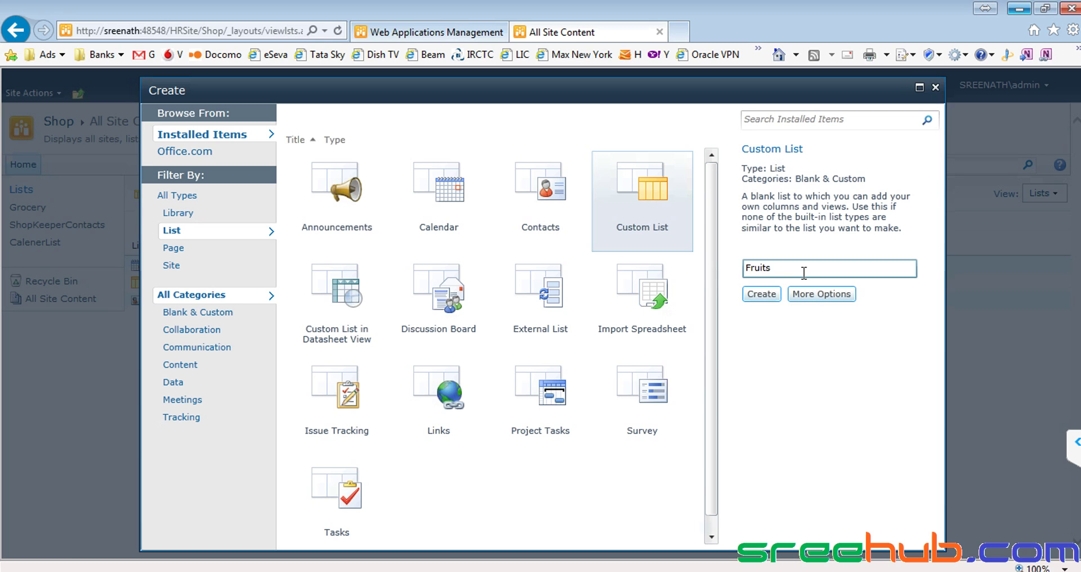
{"action": "type", "text": "Sh"}
{"action": "key", "text": "BackSpace"}
{"action": "key", "text": "BackSpace"}
{"action": "left_click", "coordinate": [776, 292]}
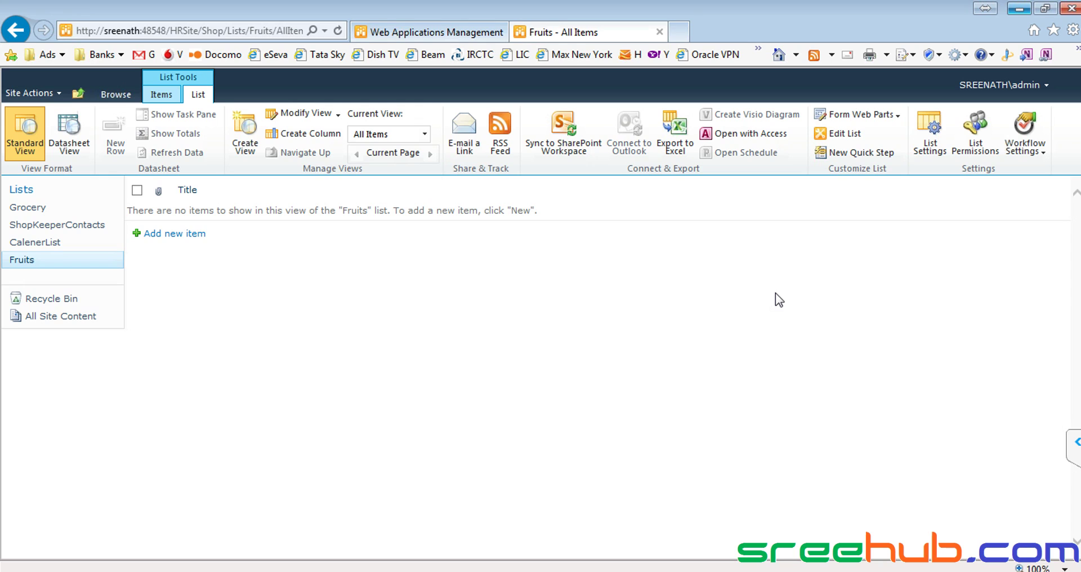
Navigate via All Site Content and the Shop home to the empty Fruits list.
{"action": "left_click", "coordinate": [21, 189]}
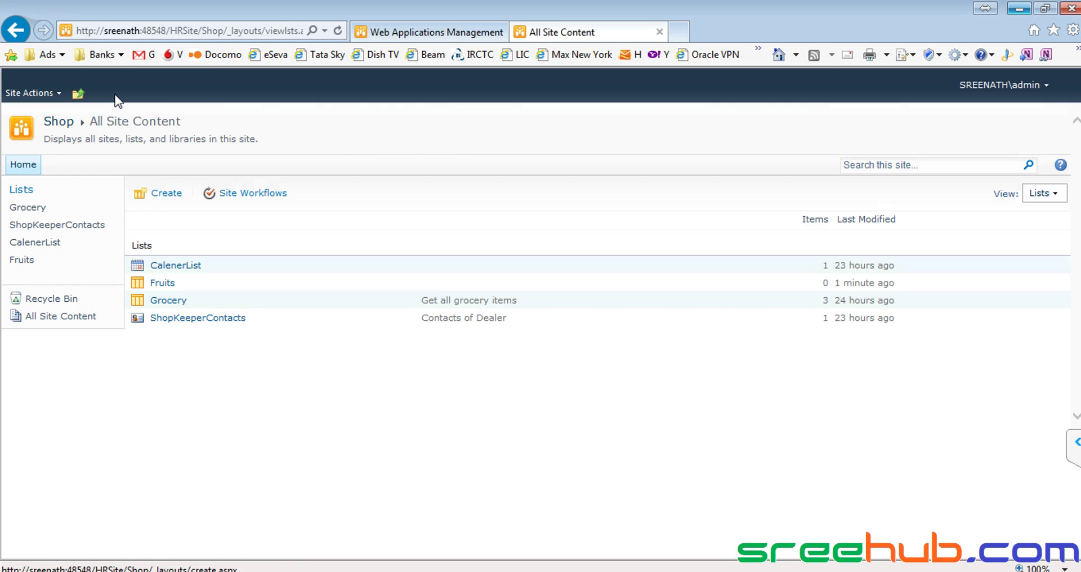
{"action": "left_click", "coordinate": [62, 129]}
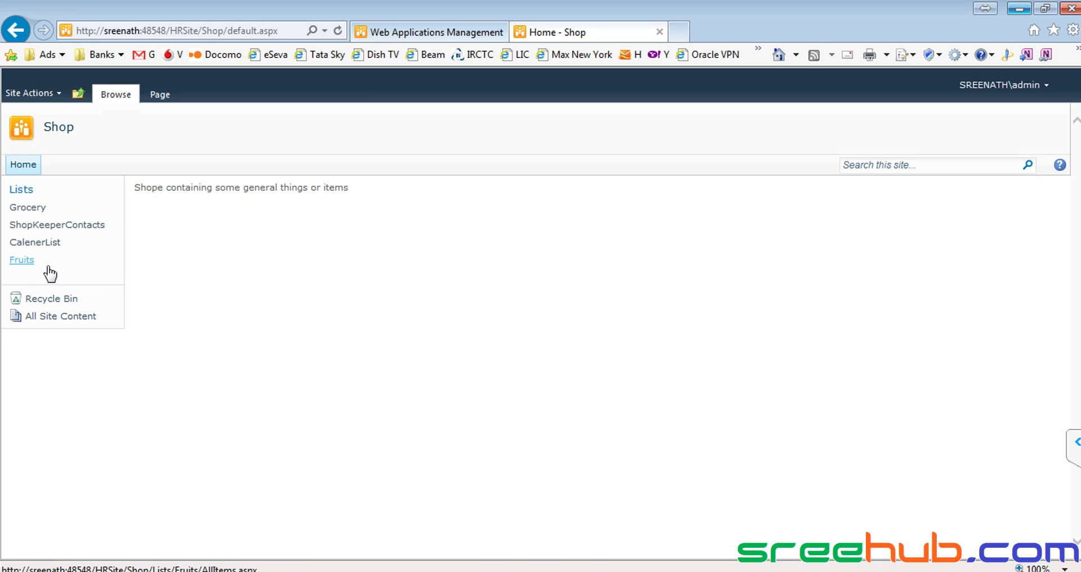
{"action": "left_click", "coordinate": [19, 263]}
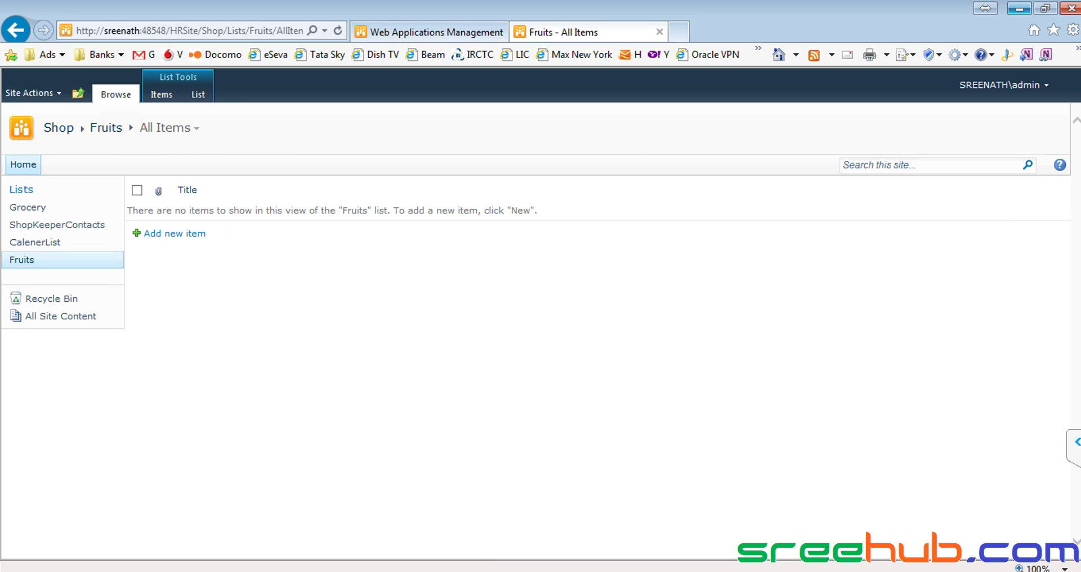
{"action": "left_click", "coordinate": [454, 571]}
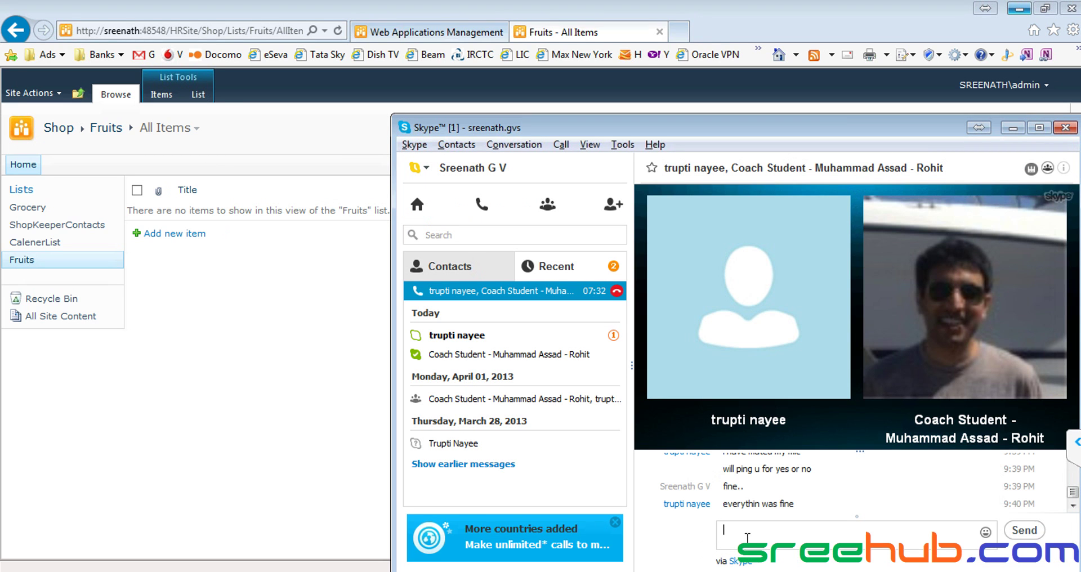
Hang up the ongoing Skype group call.
{"action": "left_click", "coordinate": [511, 337]}
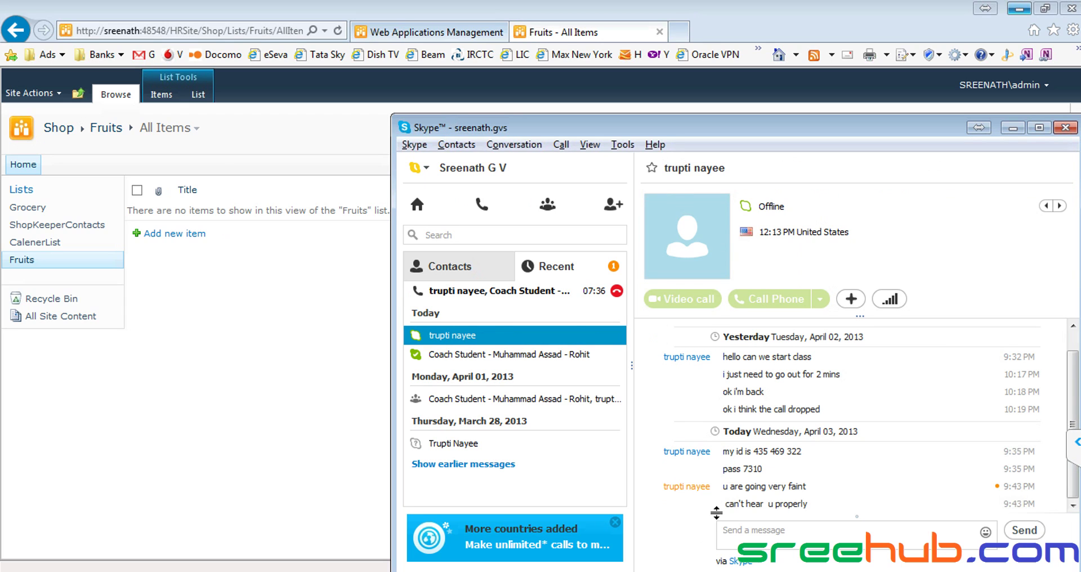
{"action": "left_click", "coordinate": [730, 534]}
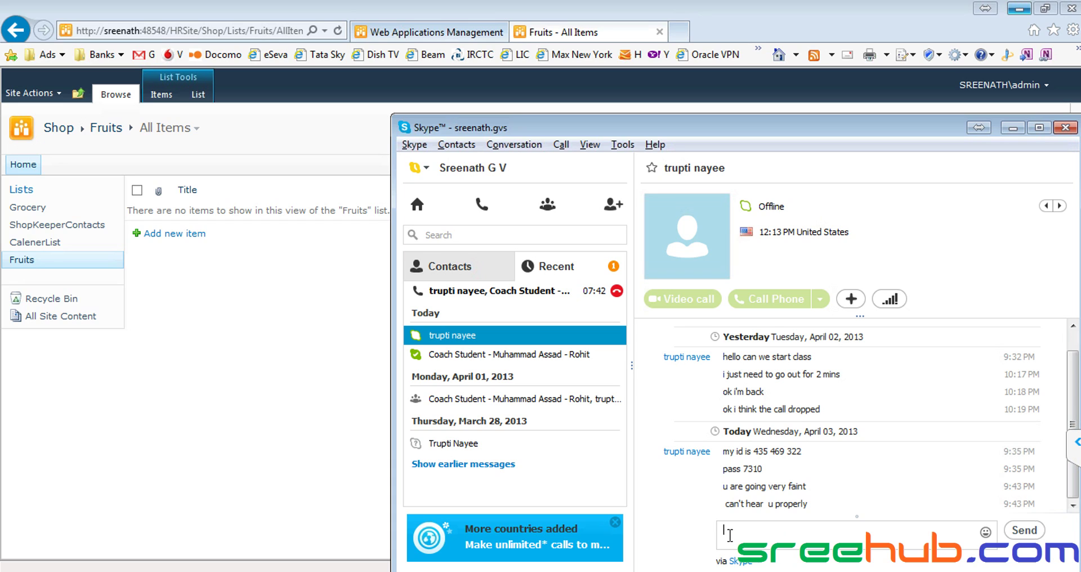
{"action": "left_click", "coordinate": [617, 291]}
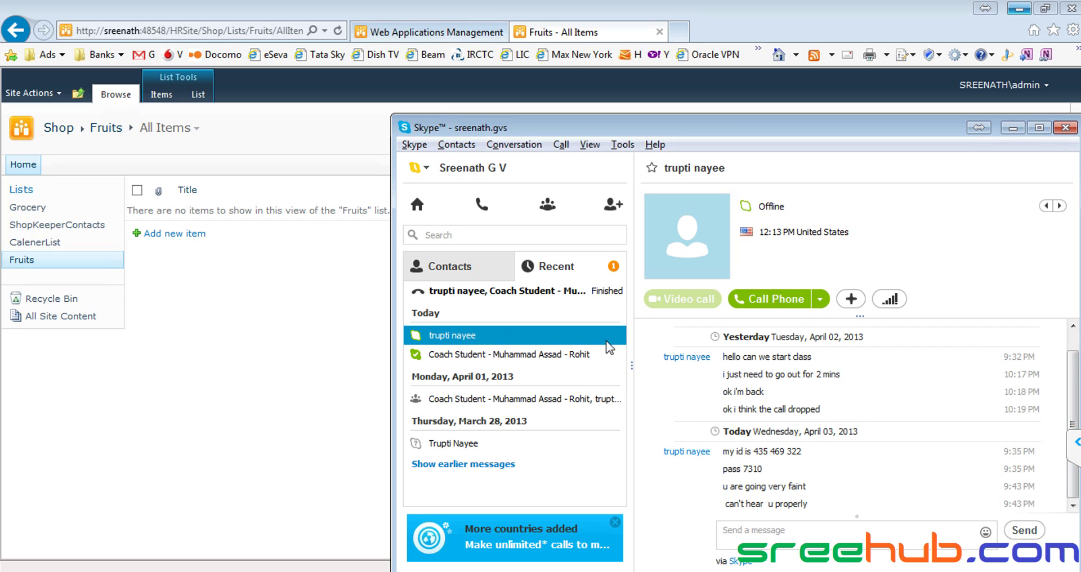
{"action": "left_click", "coordinate": [770, 310]}
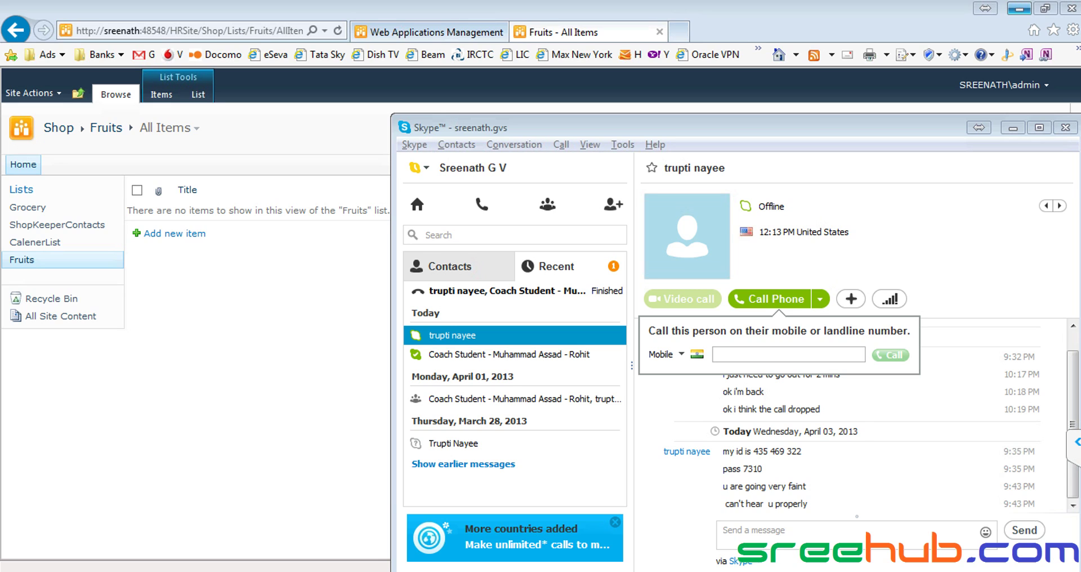
Quit Skype from its tray icon menu so the Fruits list shows again.
{"action": "right_click", "coordinate": [909, 571]}
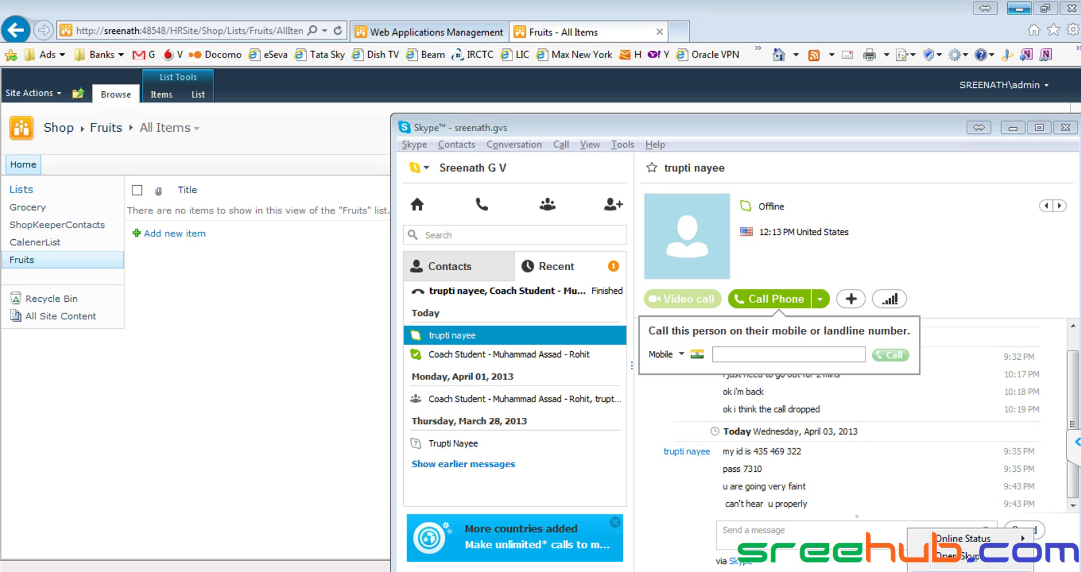
{"action": "left_click", "coordinate": [957, 570]}
{"action": "left_click", "coordinate": [1075, 442]}
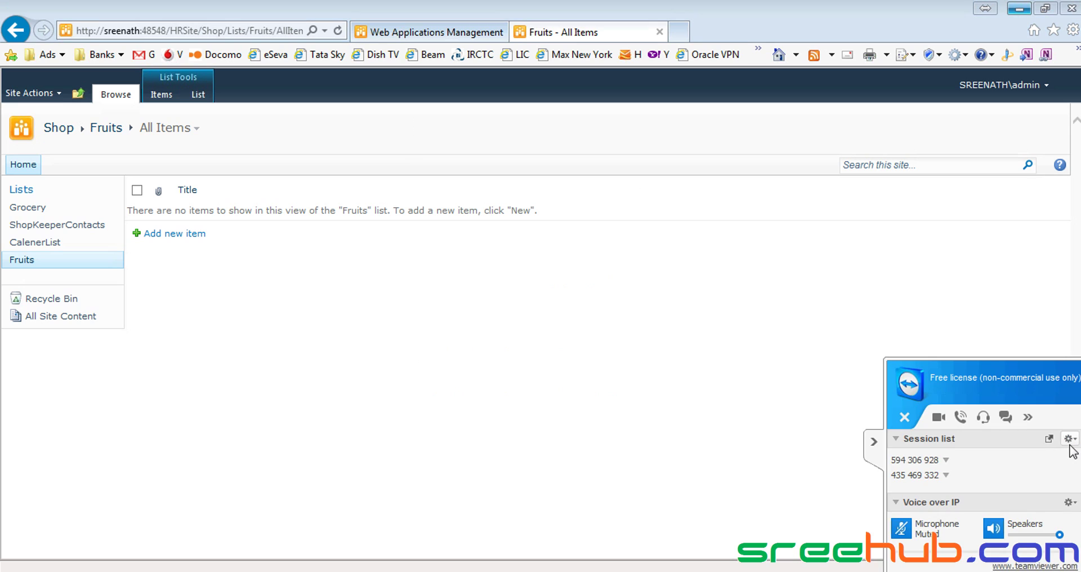
Unmute the TeamViewer microphone and add the Chat section to its side panel.
{"action": "left_click", "coordinate": [901, 528]}
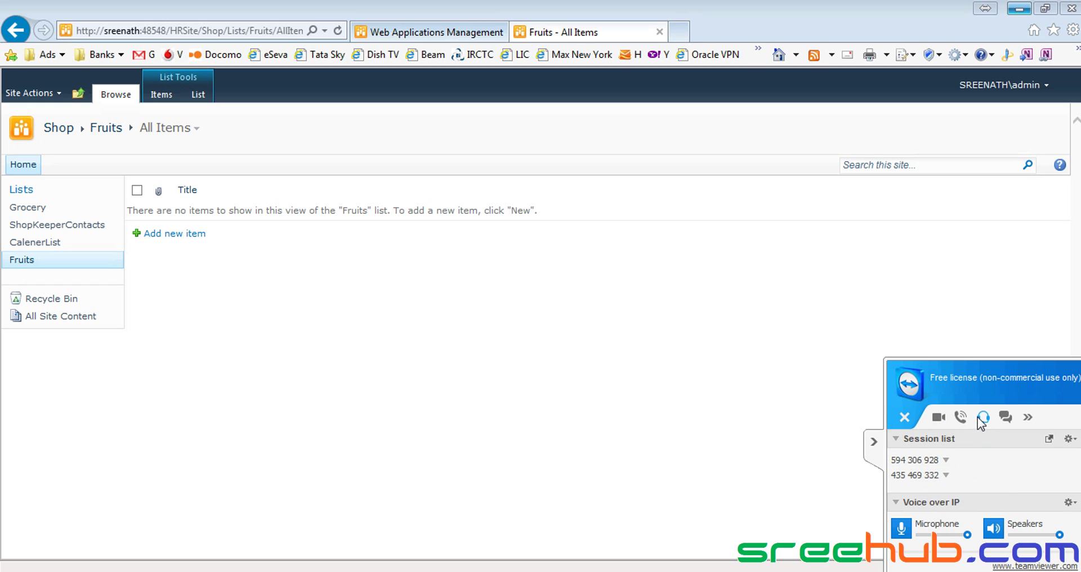
{"action": "left_click", "coordinate": [1005, 416]}
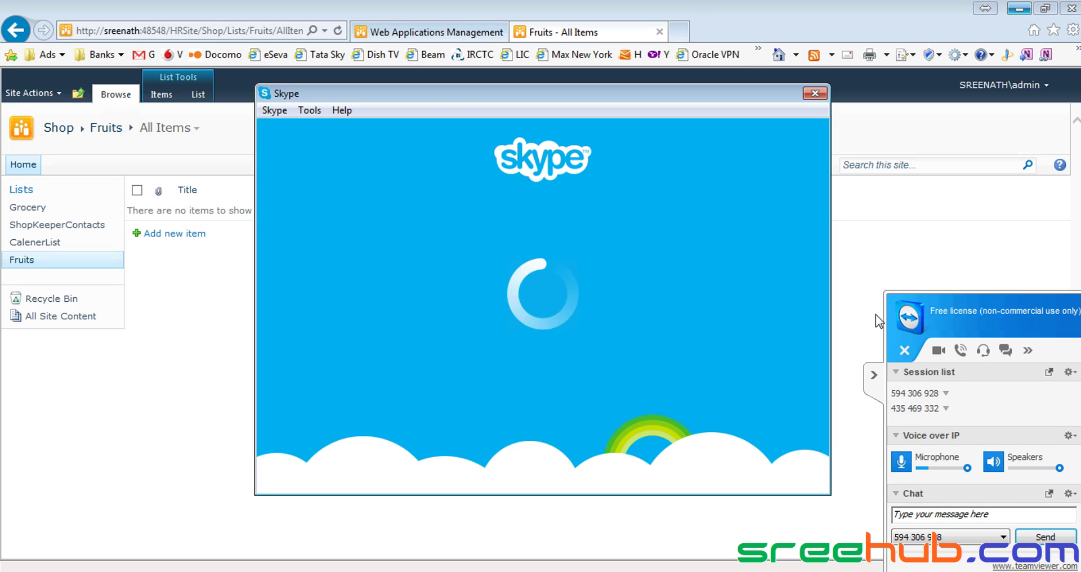
Answer the partner's screen-access prompt and return to the Fruits page with TeamViewer's panel collapsed.
{"action": "left_click", "coordinate": [199, 248]}
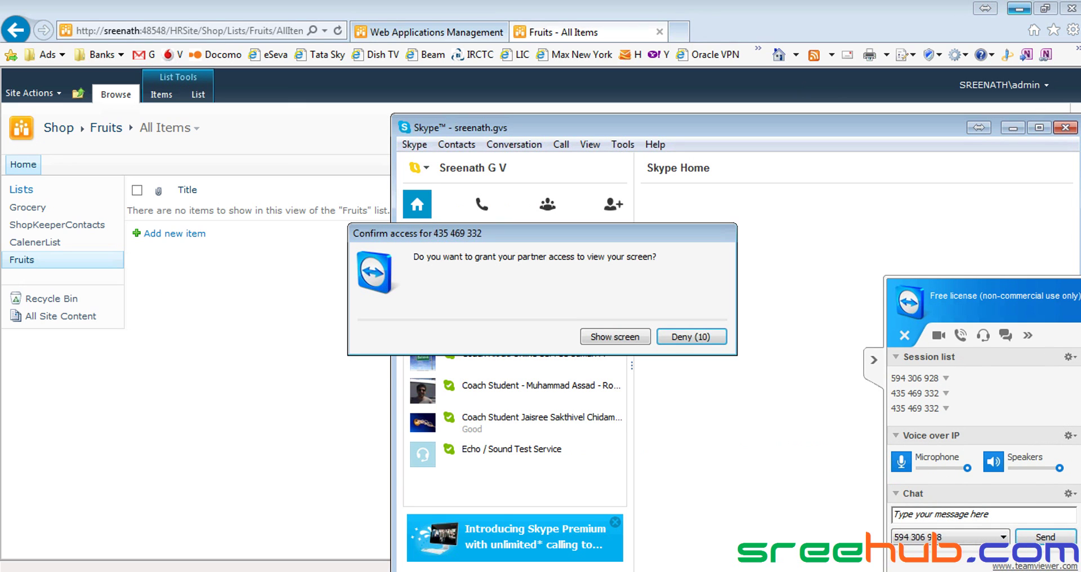
{"action": "left_click", "coordinate": [620, 338]}
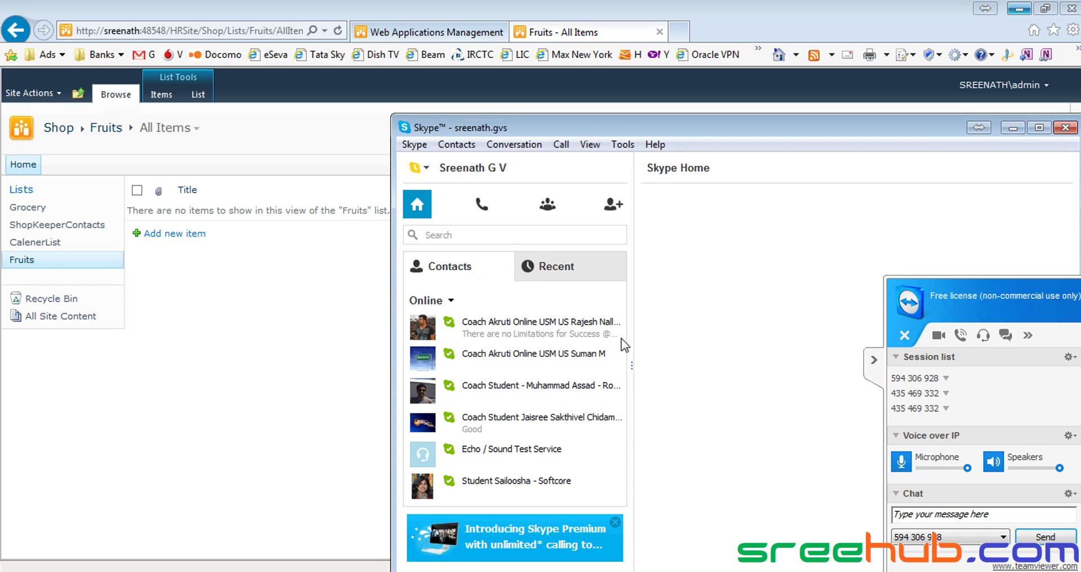
{"action": "left_click", "coordinate": [945, 407]}
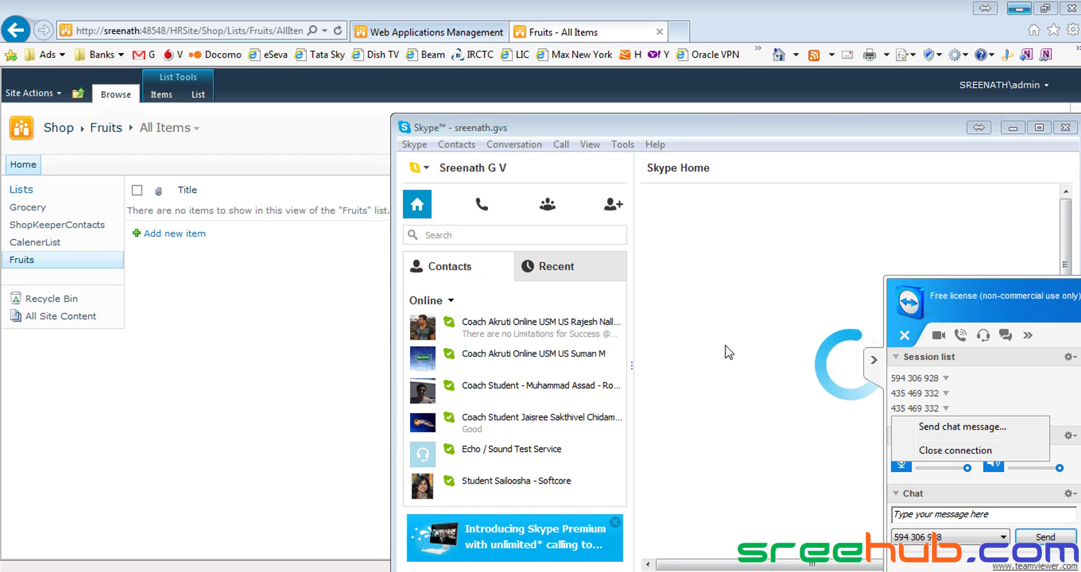
{"action": "left_click", "coordinate": [236, 287]}
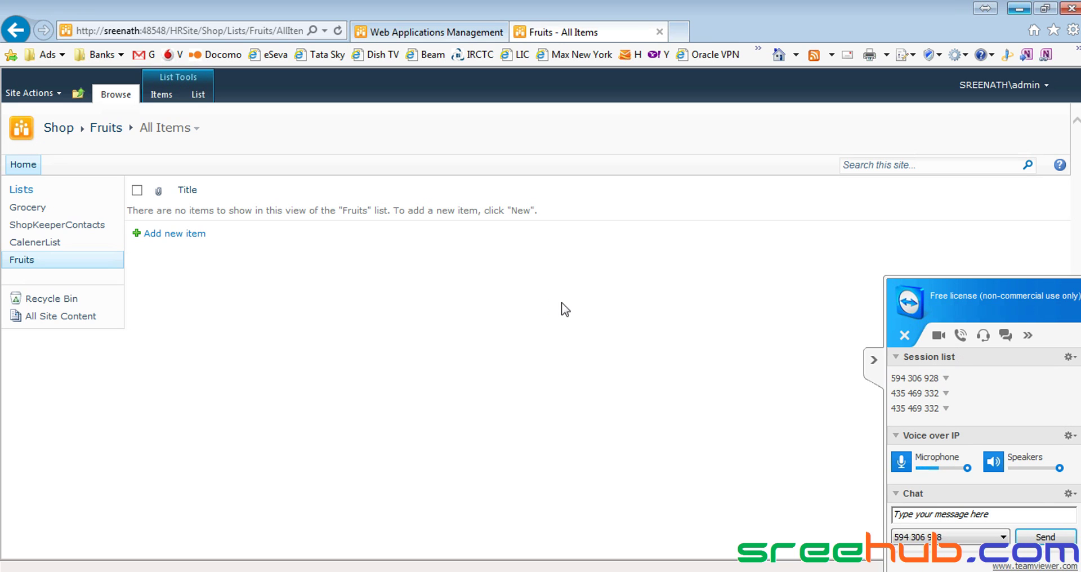
{"action": "left_click", "coordinate": [874, 360]}
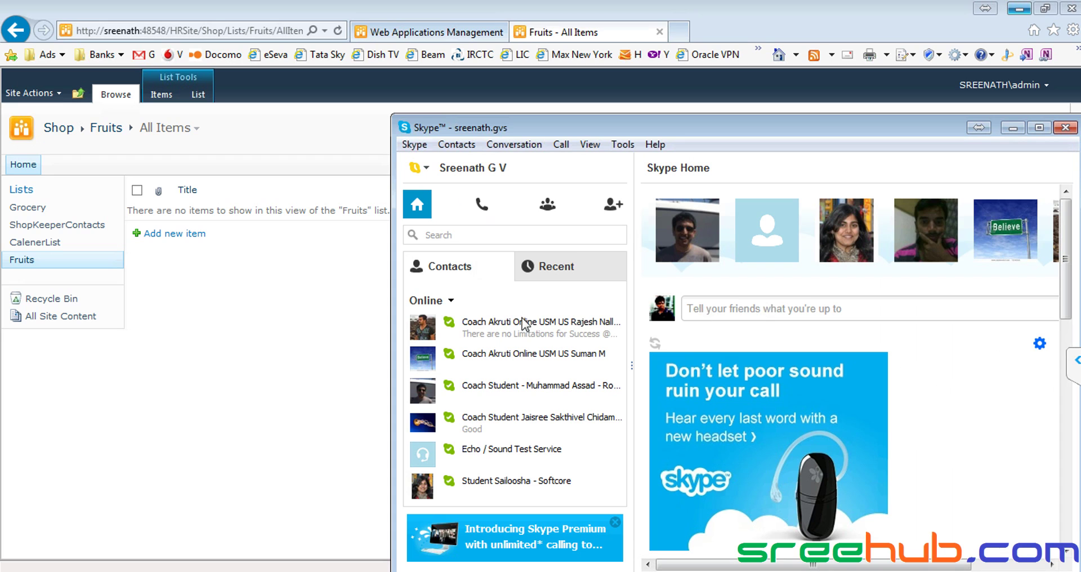
Restart the call with the group conversation from Skype's Recent list, then minimize Skype.
{"action": "left_click", "coordinate": [551, 274]}
{"action": "left_click", "coordinate": [463, 316]}
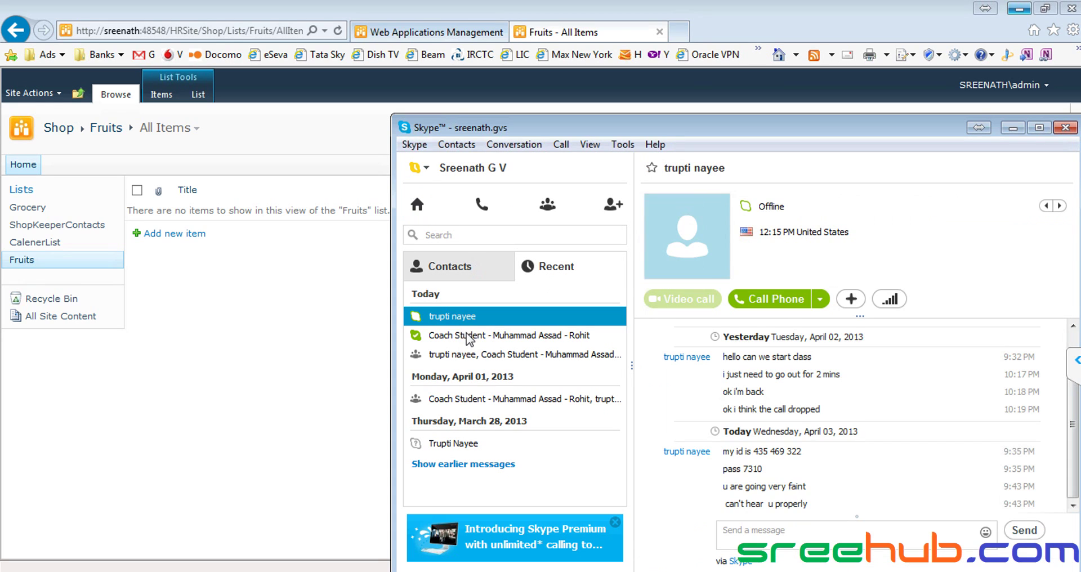
{"action": "left_click", "coordinate": [467, 336]}
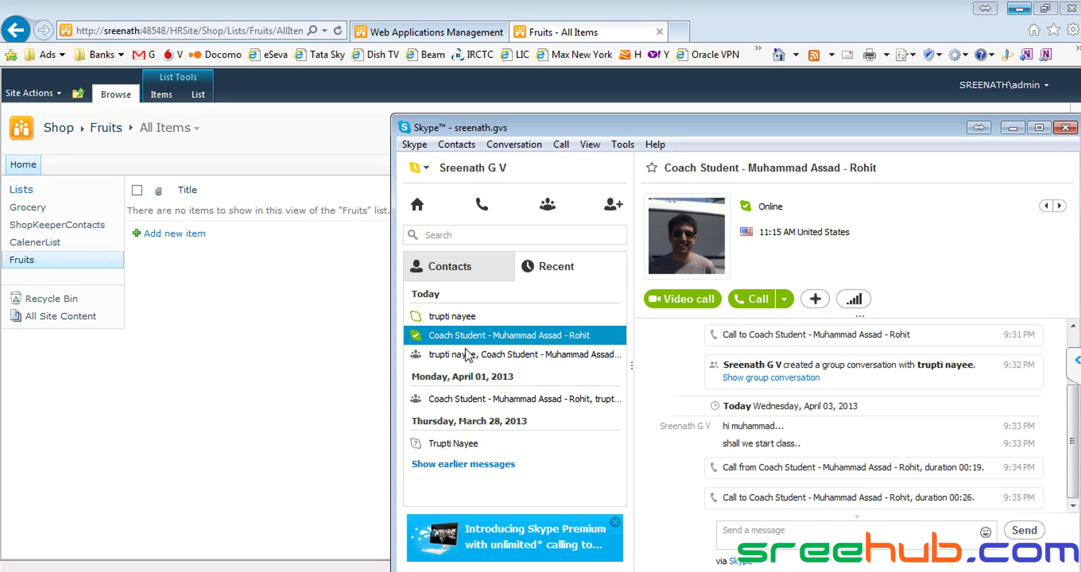
{"action": "left_click", "coordinate": [466, 354]}
{"action": "left_click", "coordinate": [771, 314]}
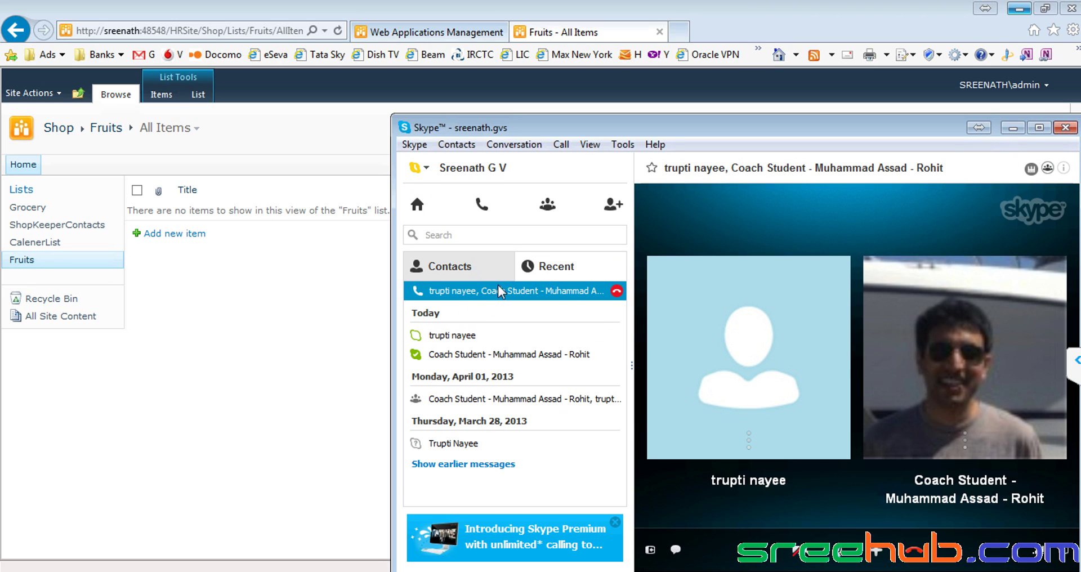
{"action": "left_click", "coordinate": [1011, 129]}
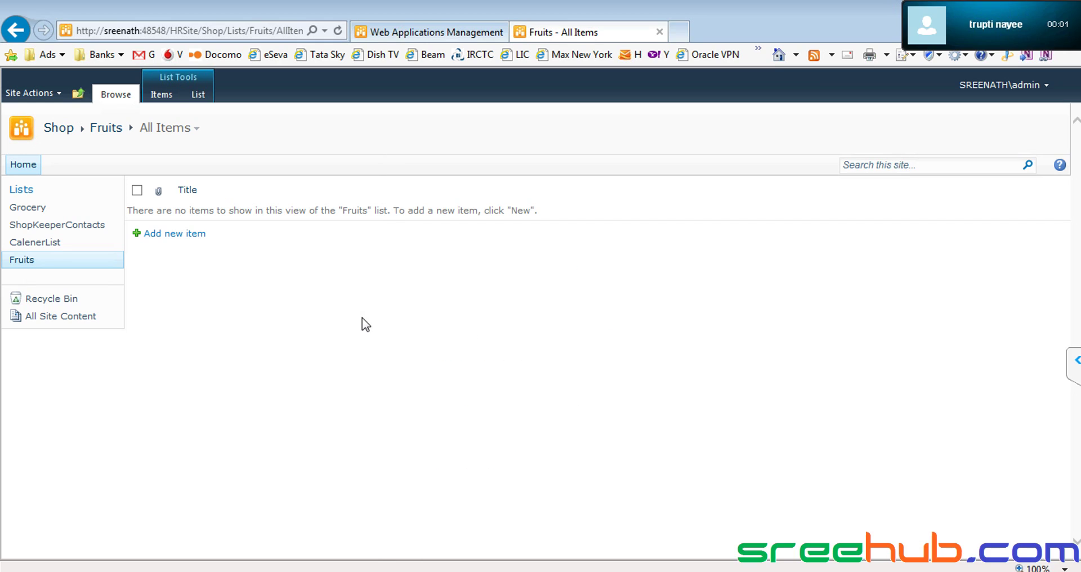
Close Skype's floating call controls and expand the TeamViewer side panel beside the Fruits list.
{"action": "left_click", "coordinate": [1077, 8]}
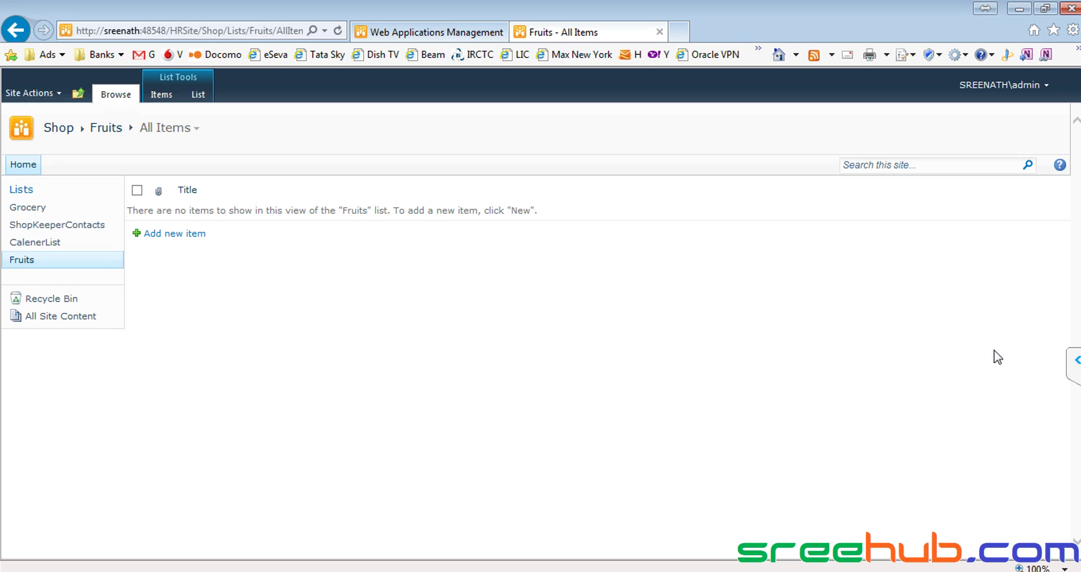
{"action": "left_click", "coordinate": [1077, 364]}
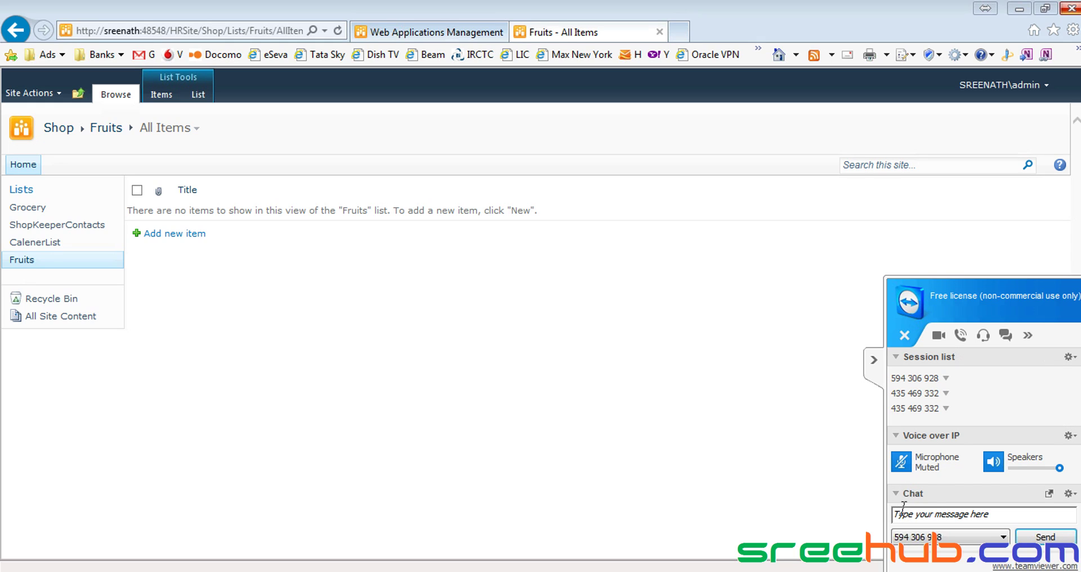
Toggle the TeamViewer microphone and bring the Skype call window forward, nudging it up-left.
{"action": "left_click", "coordinate": [903, 465]}
{"action": "left_click", "coordinate": [903, 464]}
{"action": "key", "text": "alt+Tab"}
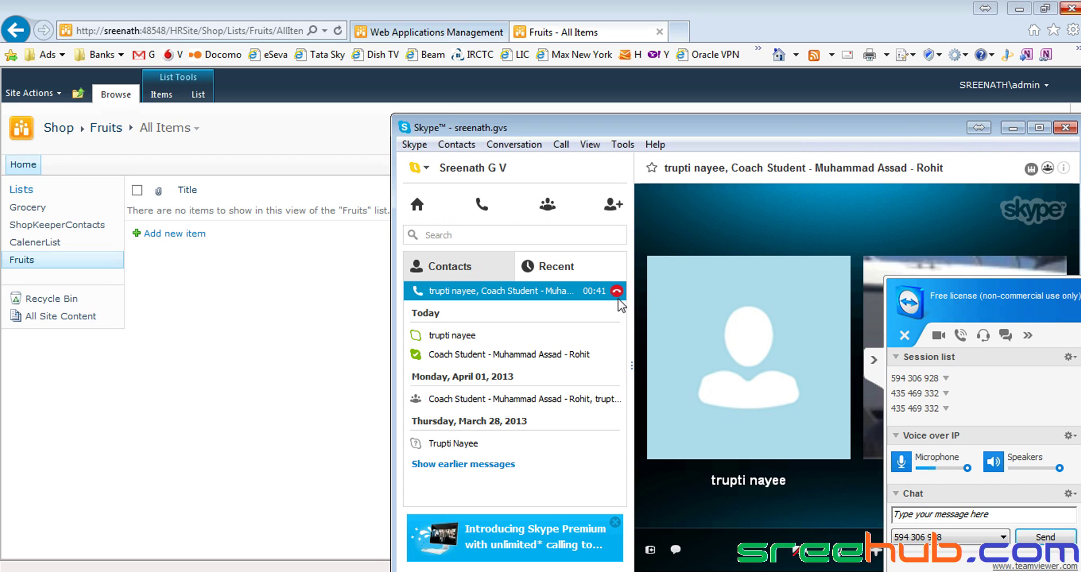
{"action": "left_click_drag", "start_coordinate": [814, 127], "coordinate": [792, 118]}
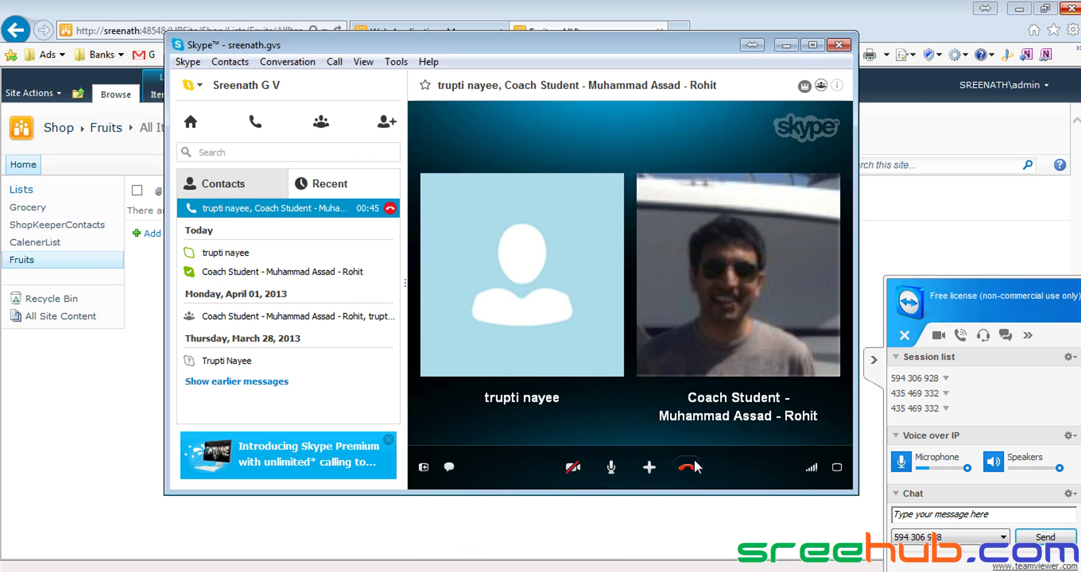
Hang up the 00:45 group call and bring the group conversation back up.
{"action": "left_click", "coordinate": [691, 464]}
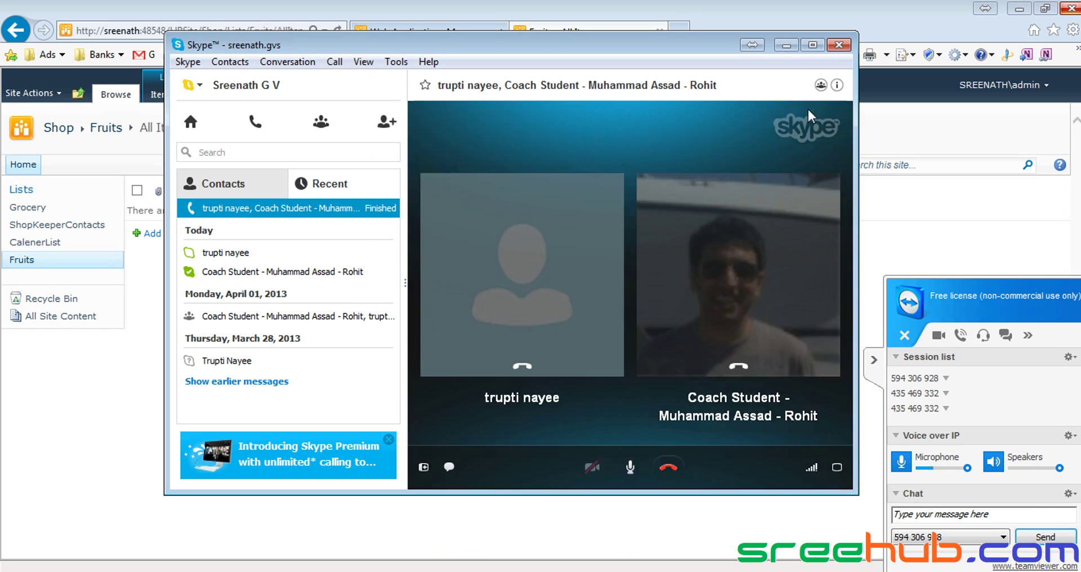
{"action": "left_click", "coordinate": [782, 47]}
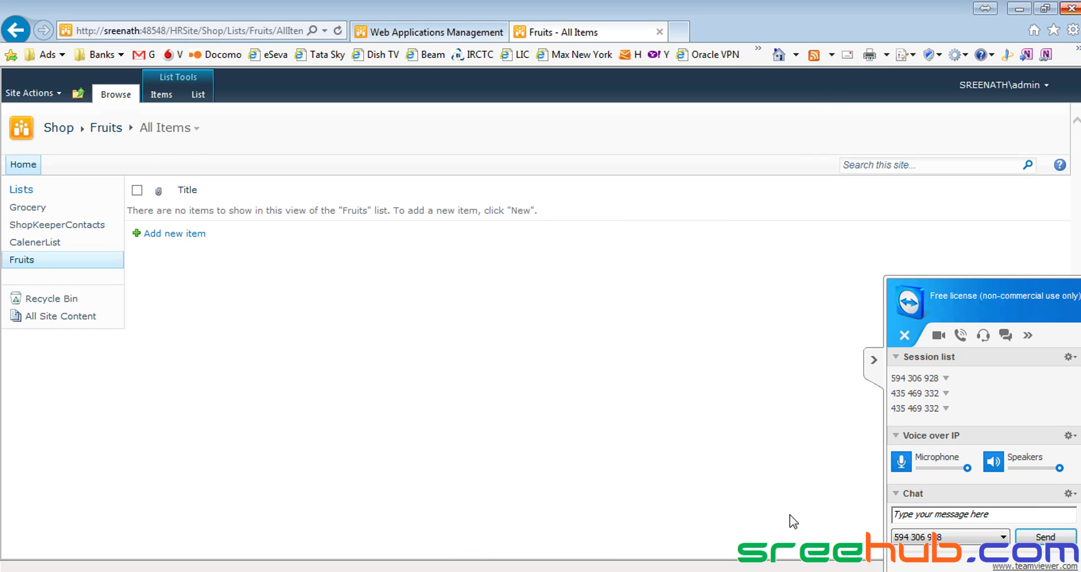
{"action": "left_click", "coordinate": [921, 515]}
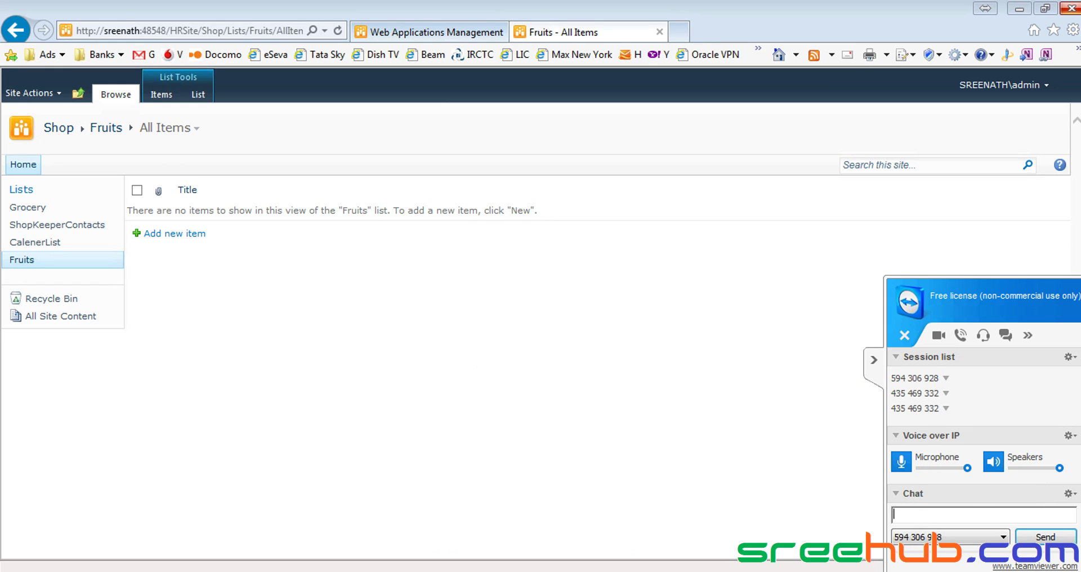
{"action": "key", "text": "alt+Tab"}
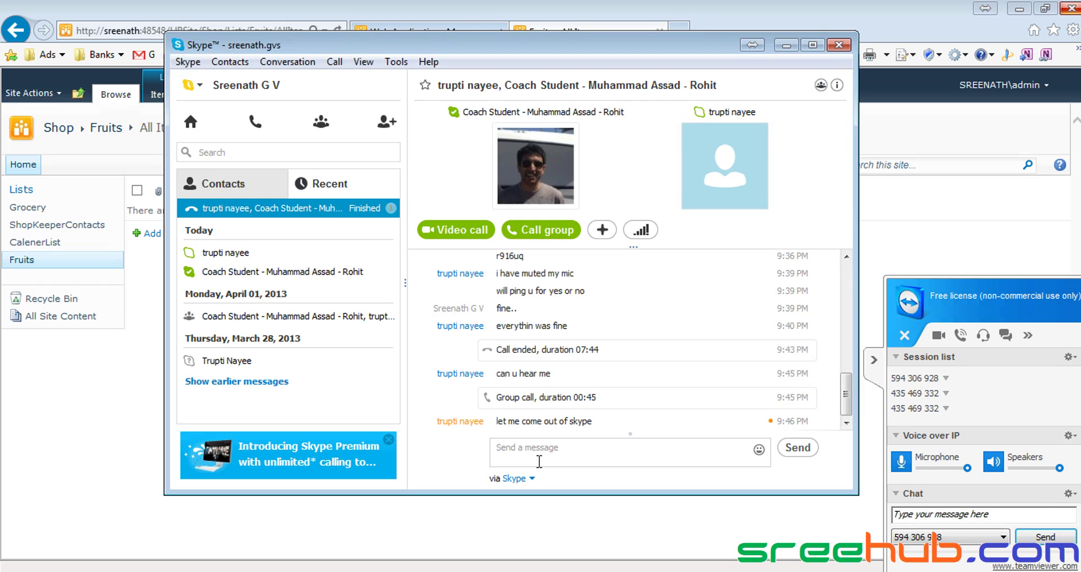
Reply 'sure..' in the Skype group chat.
{"action": "left_click", "coordinate": [539, 451]}
{"action": "type", "text": "s"}
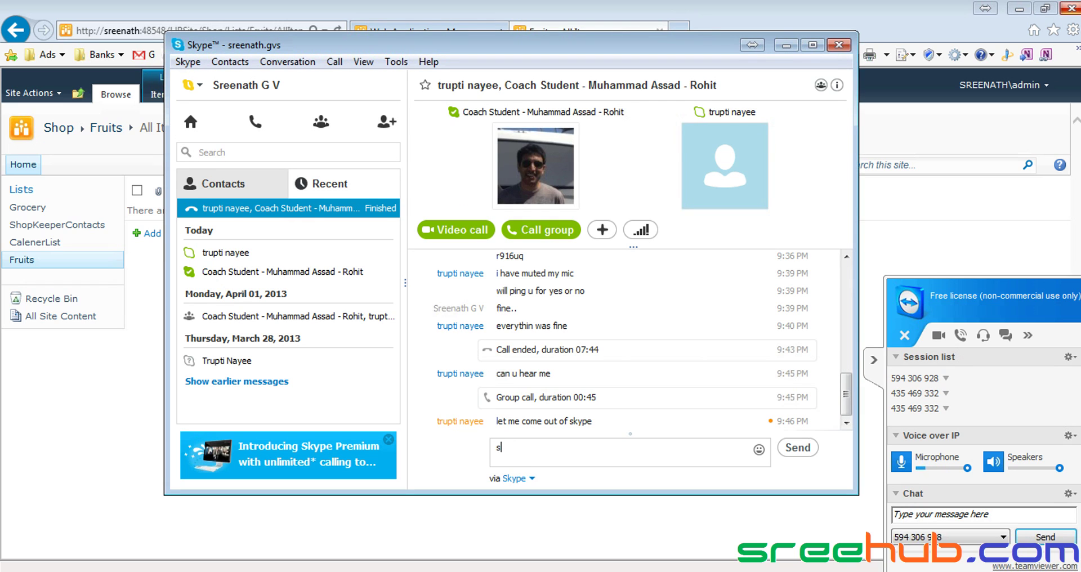
{"action": "type", "text": "ure.."}
{"action": "key", "text": "Return"}
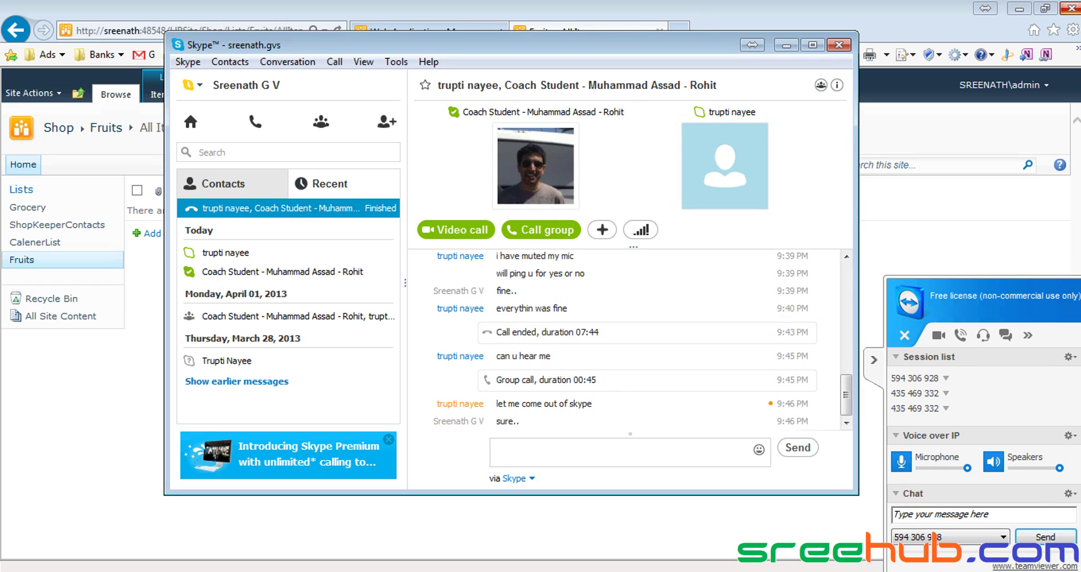
Send 'please unmute teamviewer..' to the group, then minimize Skype.
{"action": "type", "text": "please unmute teamvie"}
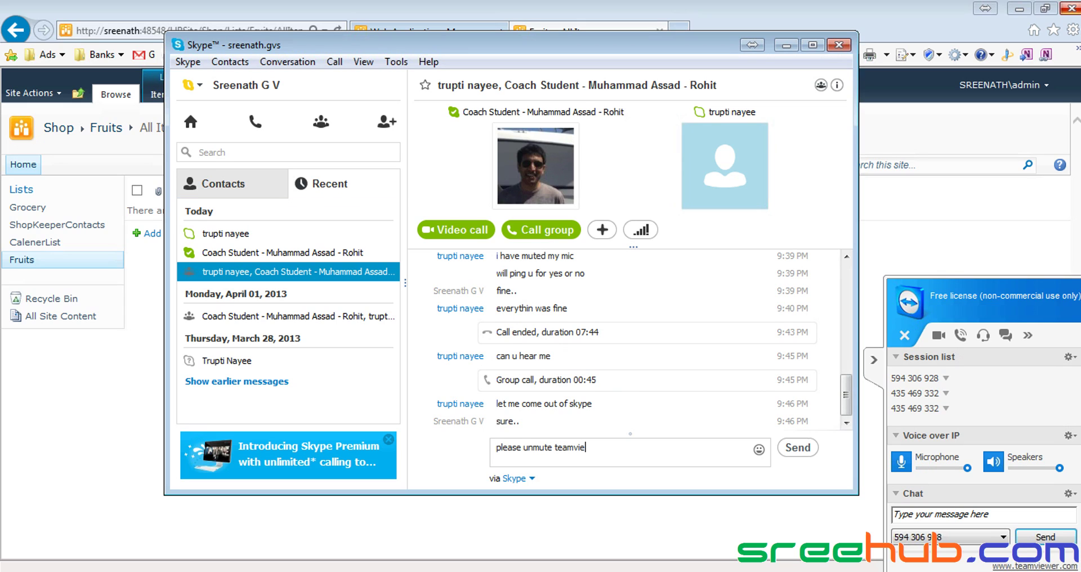
{"action": "type", "text": "wer.."}
{"action": "key", "text": "Return"}
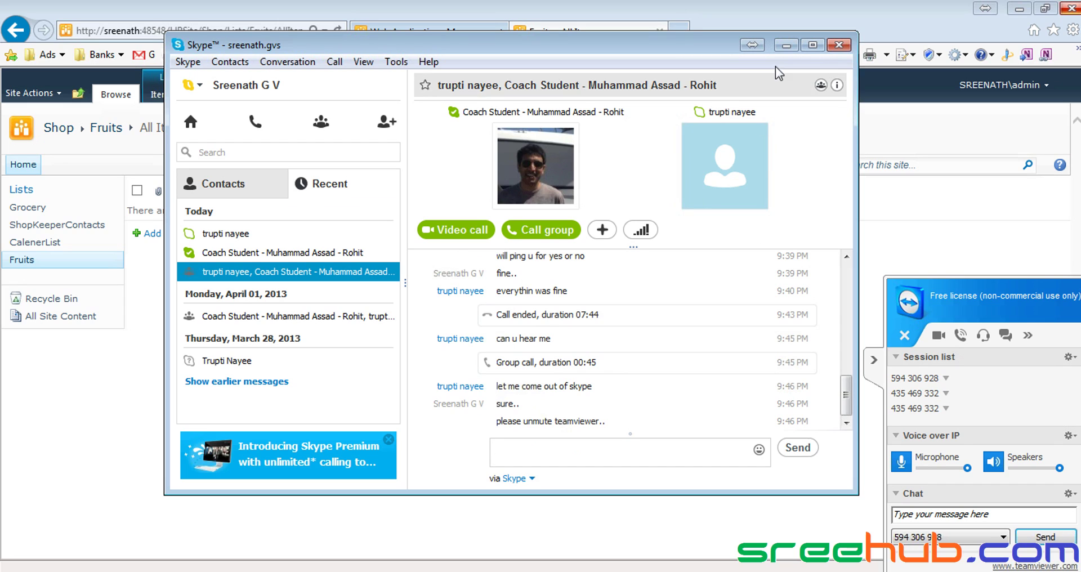
{"action": "left_click", "coordinate": [786, 48]}
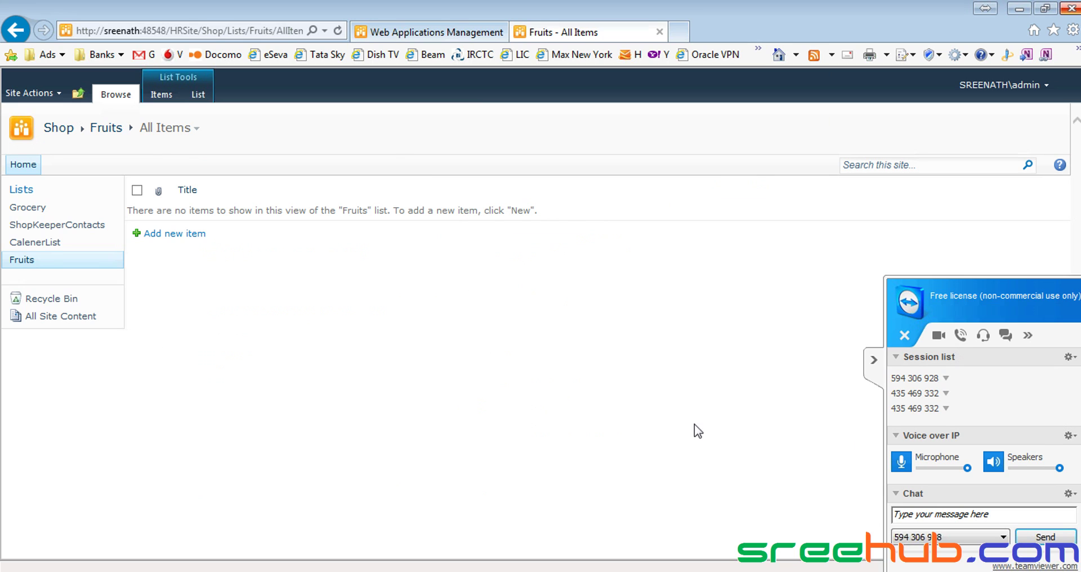
Collapse and re-expand the TeamViewer panel, then switch back to the Skype group chat.
{"action": "left_click", "coordinate": [868, 373]}
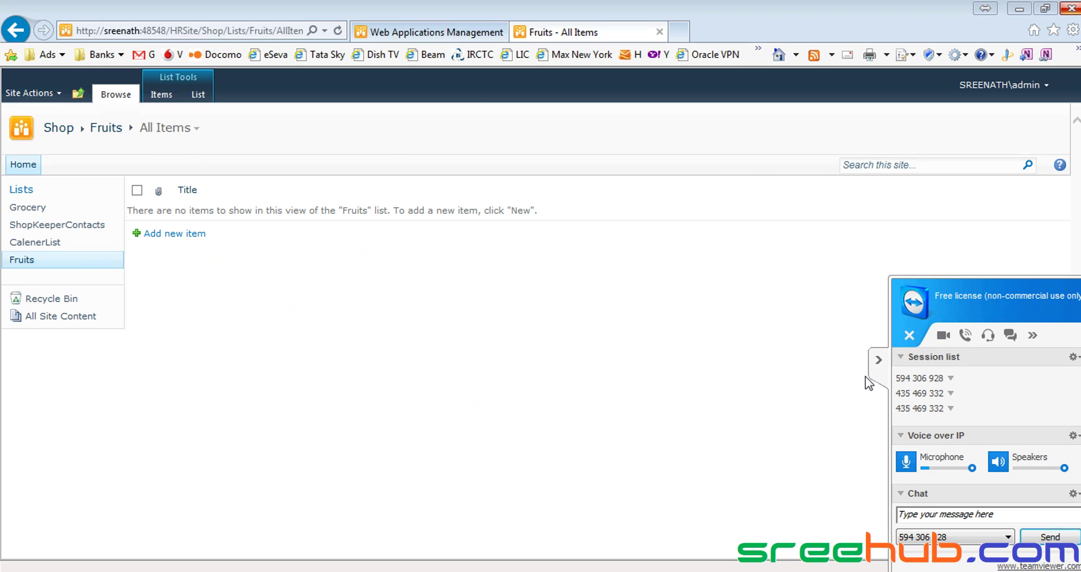
{"action": "left_click", "coordinate": [1074, 366]}
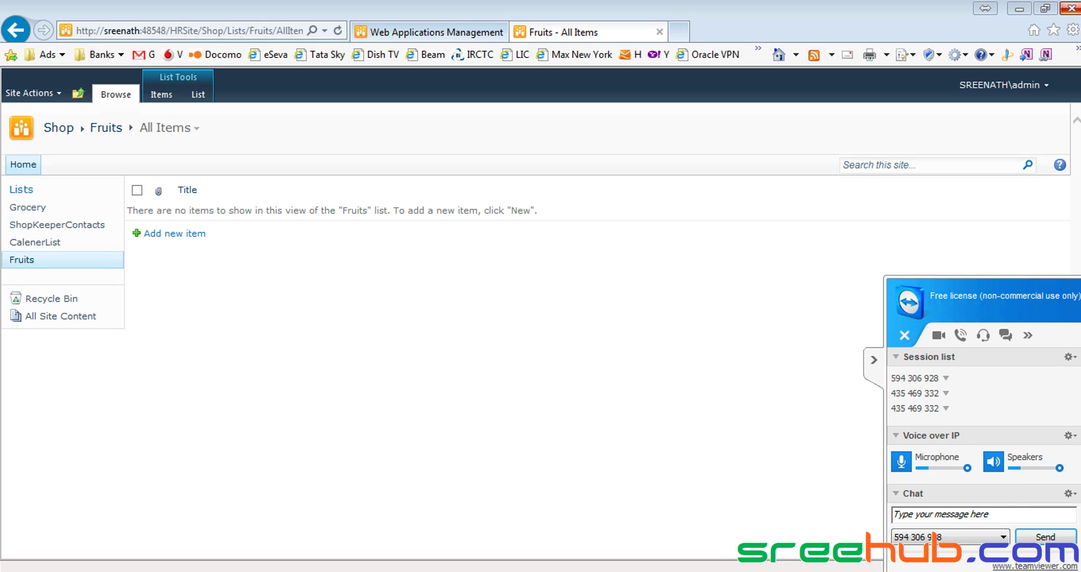
{"action": "key", "text": "alt+Tab"}
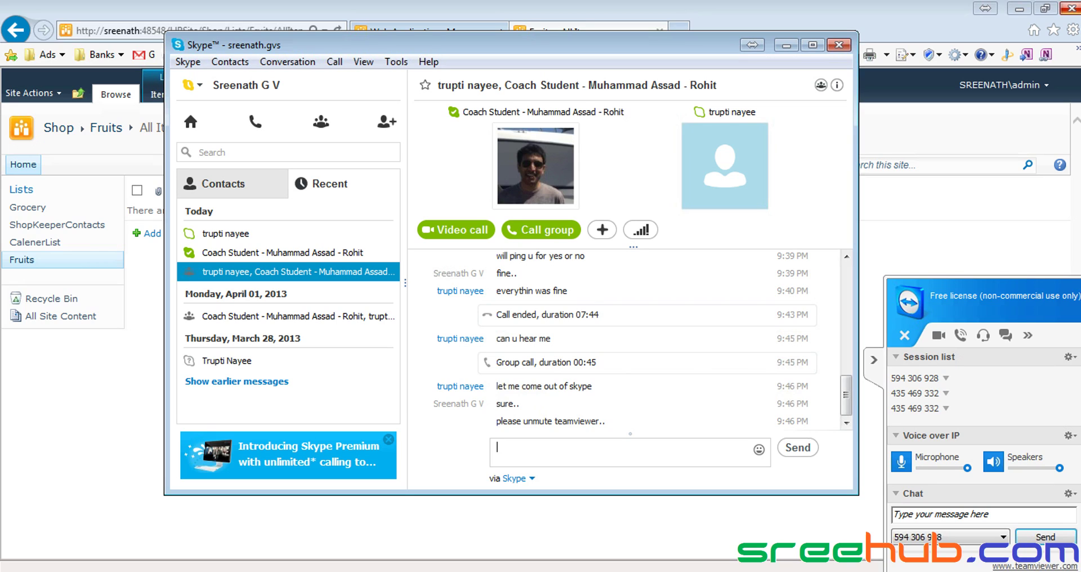
Send a 'can you hear me' message addressed to the contact, then switch to the browser.
{"action": "type", "text": "can you hear me trupti.."}
{"action": "key", "text": "Return"}
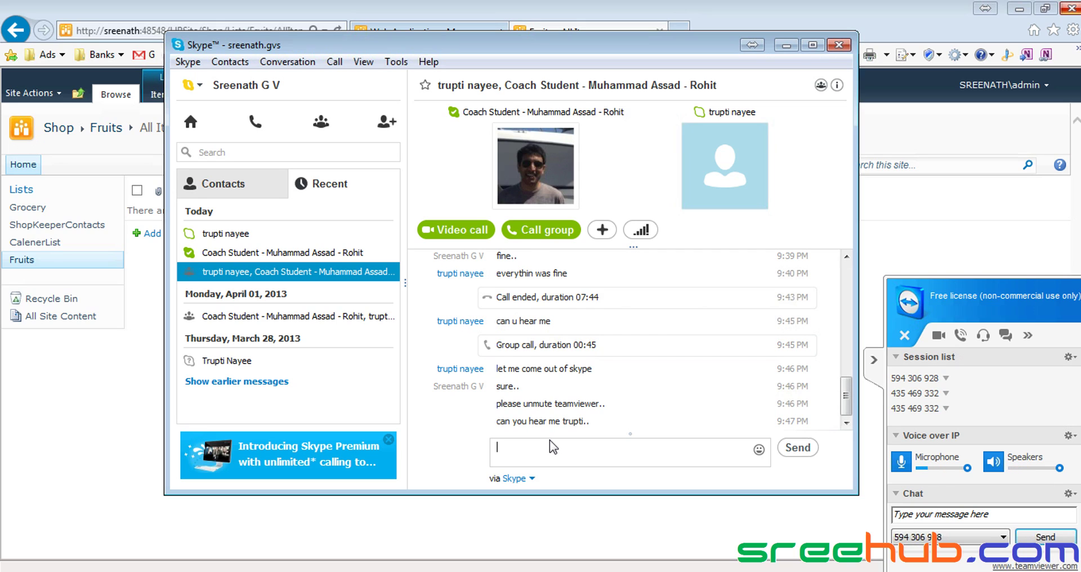
{"action": "key", "text": "alt+Tab"}
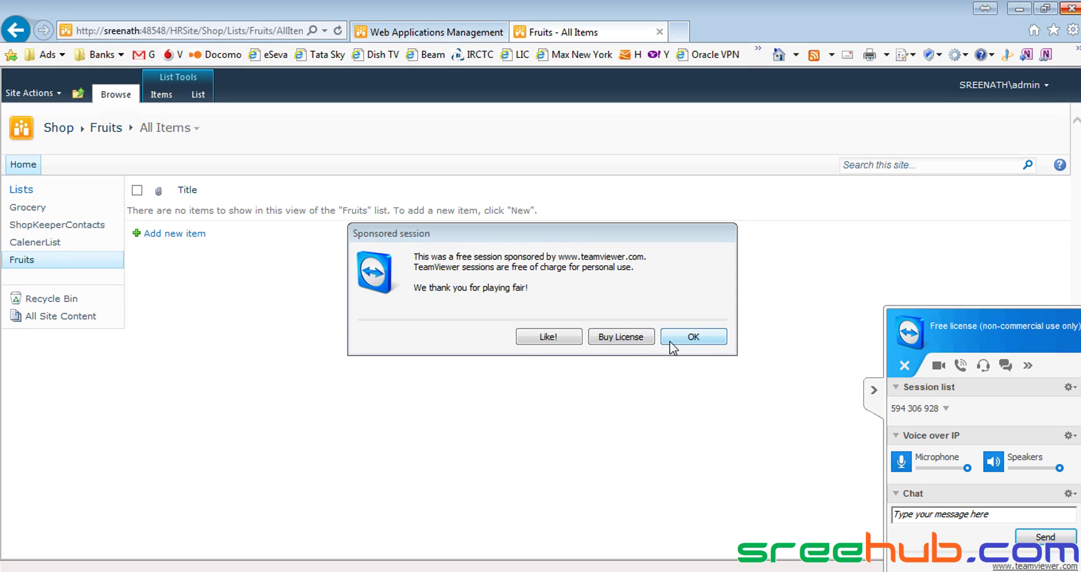
Click OK on TeamViewer's Sponsored session notice and bring the Skype chat forward.
{"action": "left_click", "coordinate": [684, 337]}
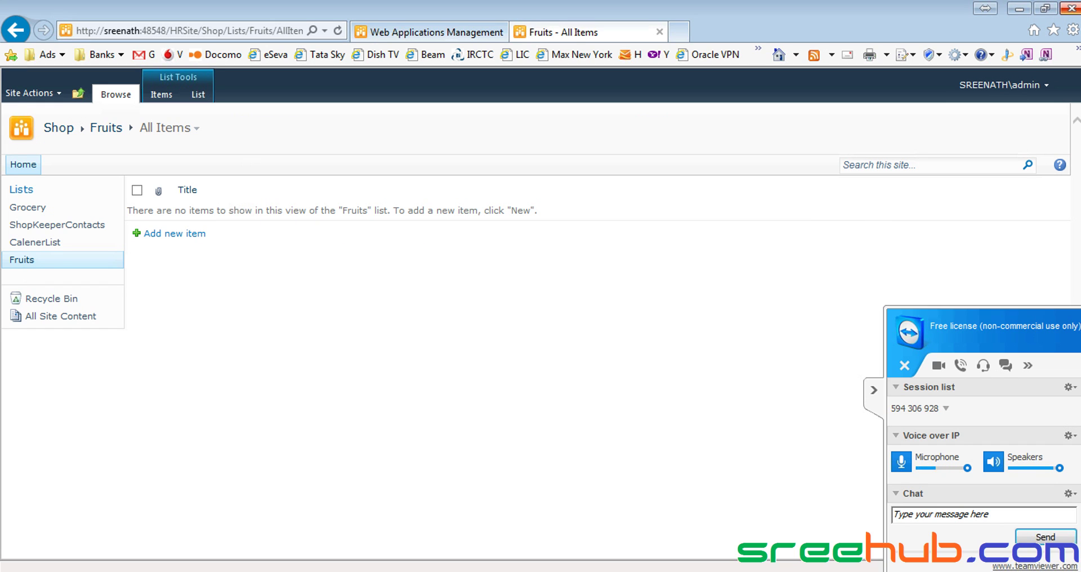
{"action": "key", "text": "alt+Tab"}
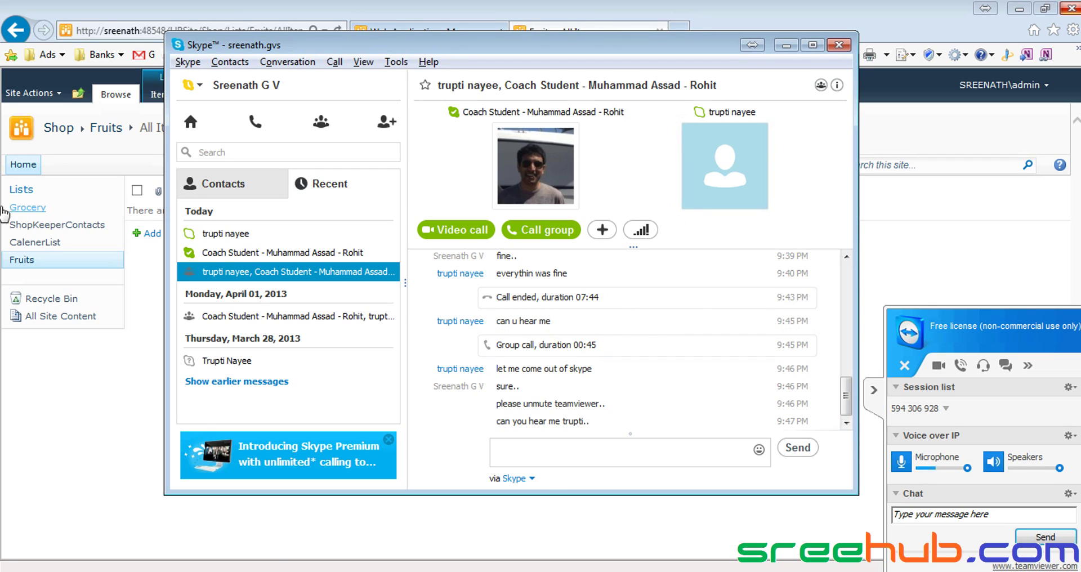
Call the one-to-one contact over Skype using Call Skype from the call options.
{"action": "left_click", "coordinate": [242, 233]}
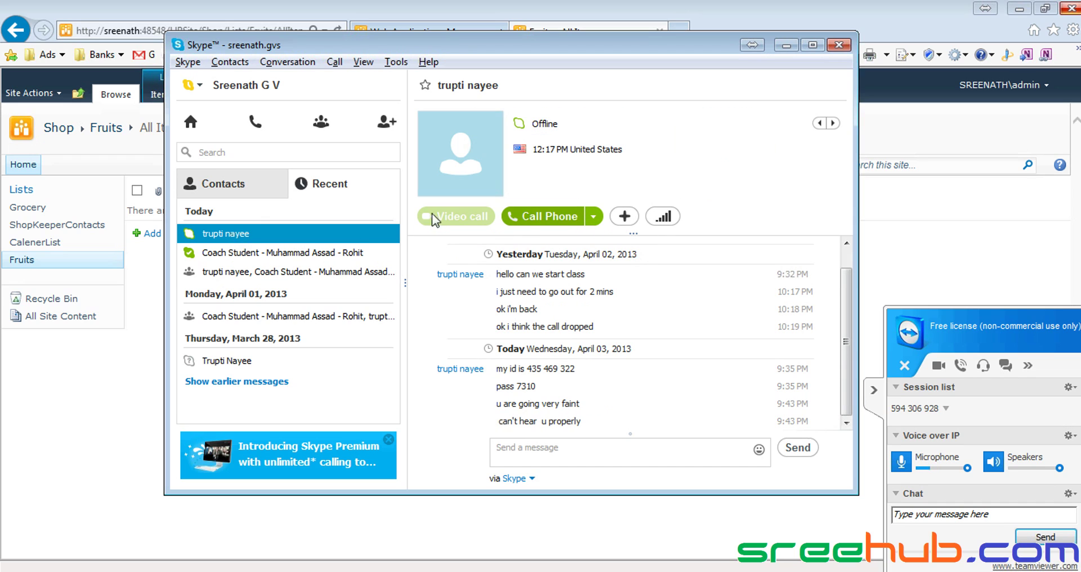
{"action": "left_click", "coordinate": [289, 273]}
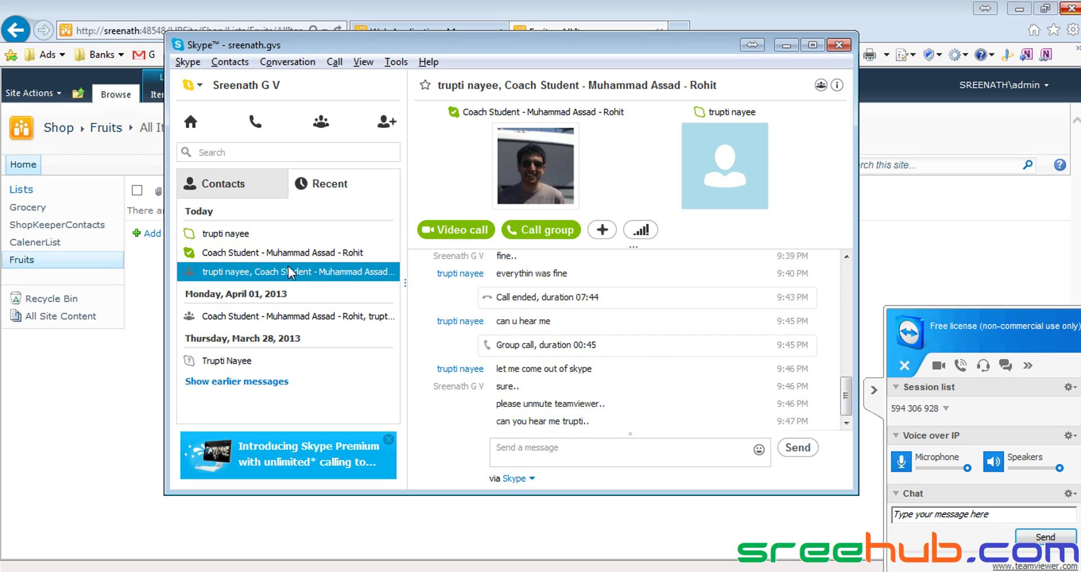
{"action": "left_click", "coordinate": [258, 235]}
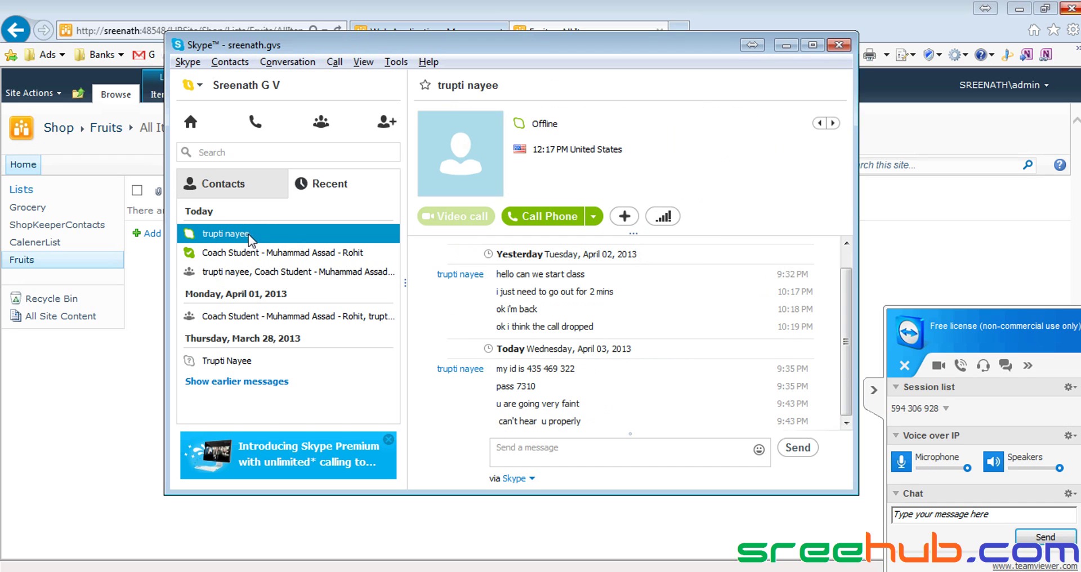
{"action": "left_click", "coordinate": [594, 217]}
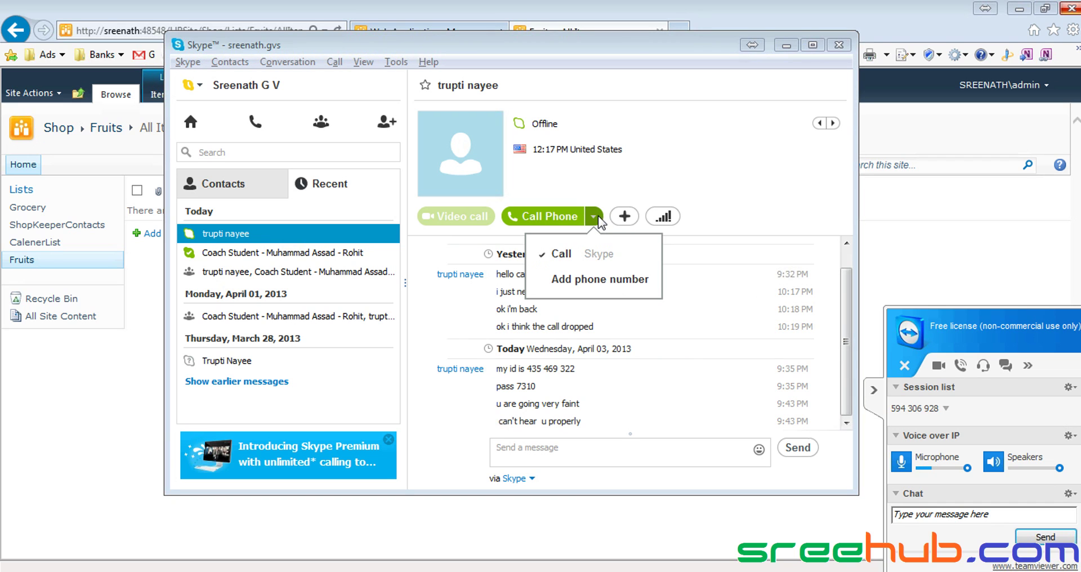
{"action": "left_click", "coordinate": [572, 248]}
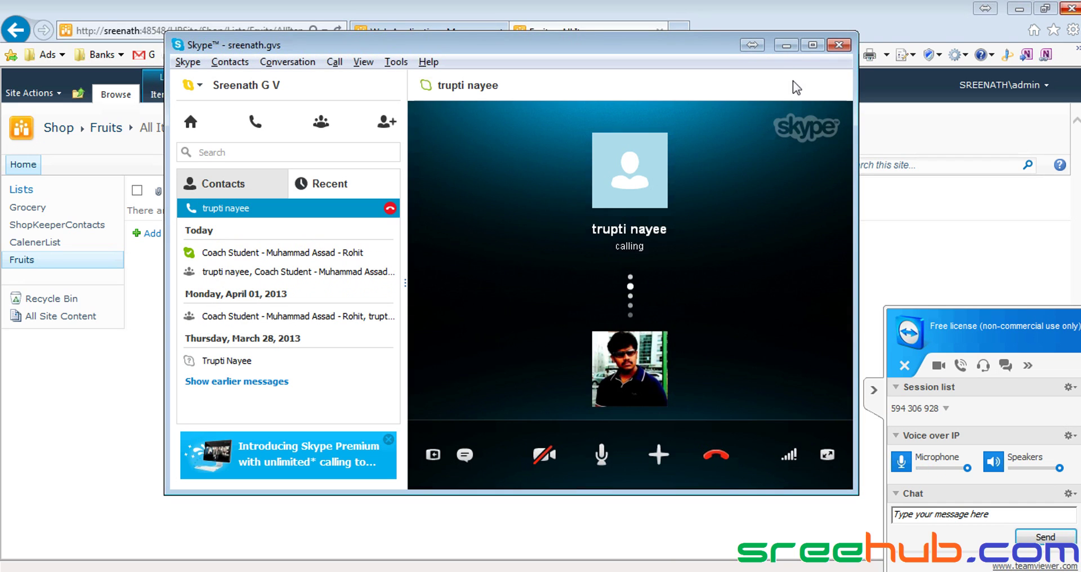
Minimize Skype, tuck away TeamViewer, then reopen Skype from the taskbar to see the failed call.
{"action": "left_click", "coordinate": [787, 45]}
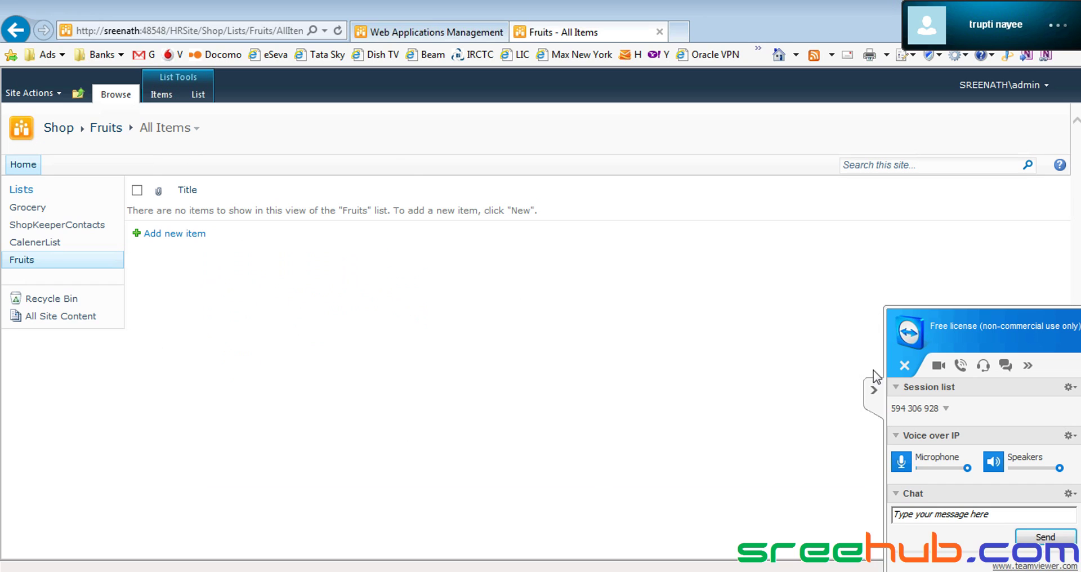
{"action": "left_click", "coordinate": [873, 390]}
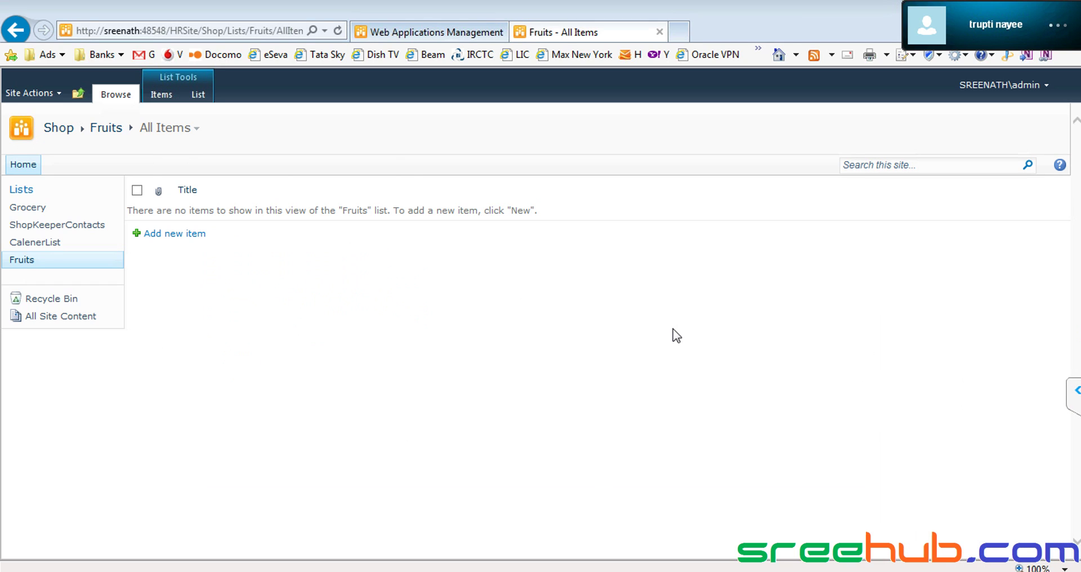
{"action": "mouse_move", "coordinate": [953, 39]}
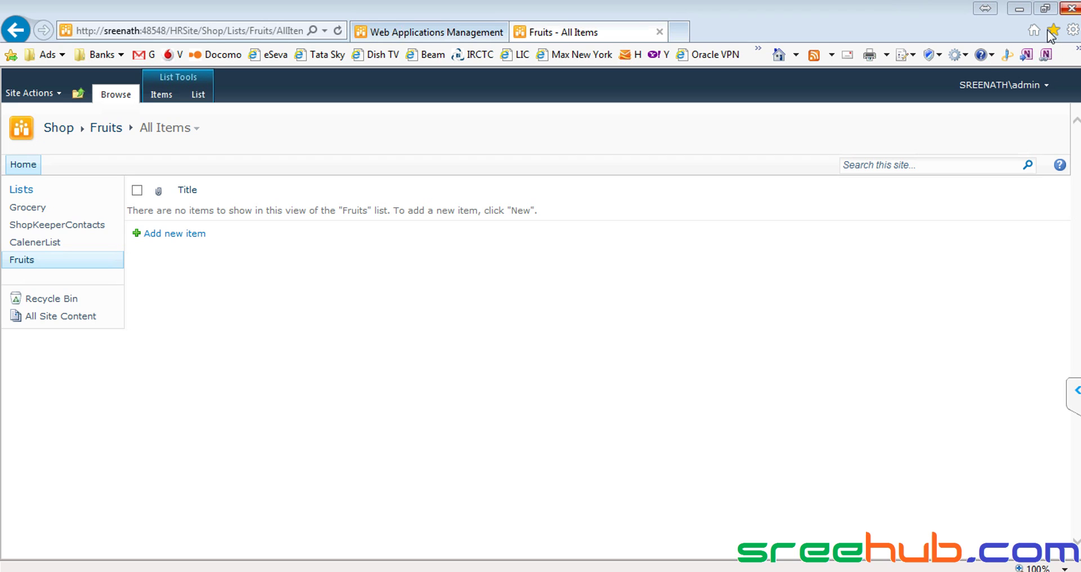
{"action": "left_click", "coordinate": [546, 571]}
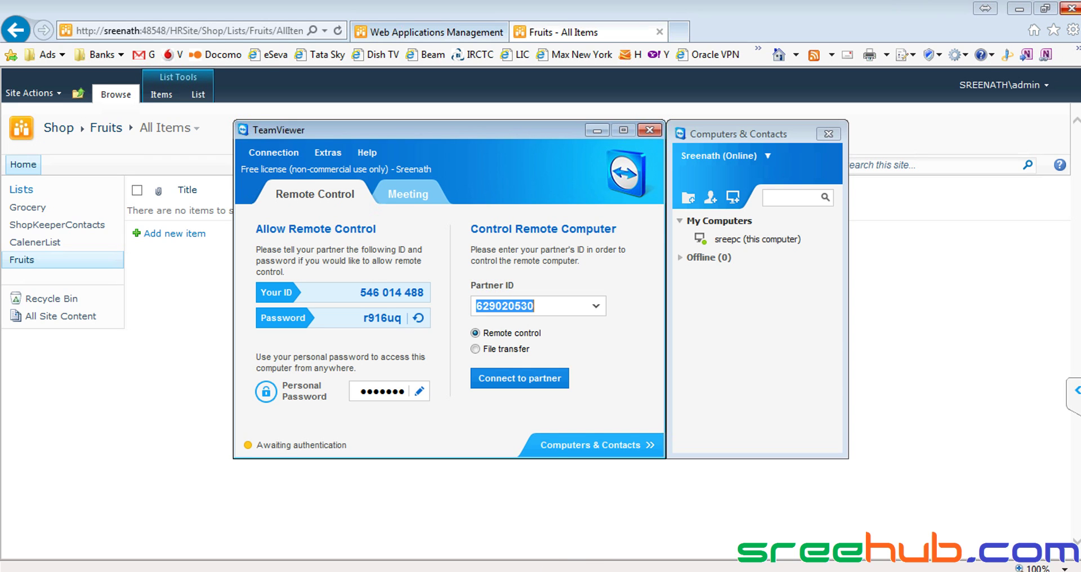
{"action": "left_click", "coordinate": [546, 571]}
{"action": "left_click", "coordinate": [546, 571]}
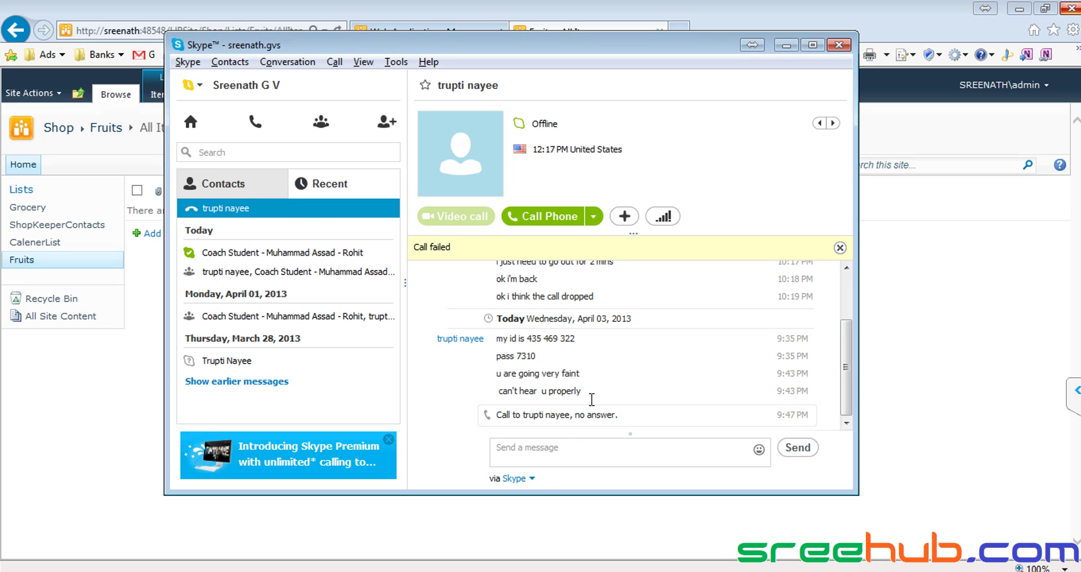
Return to the individual contact's Skype conversation after checking the other conversation.
{"action": "left_click_drag", "start_coordinate": [496, 374], "coordinate": [572, 376]}
{"action": "left_click", "coordinate": [539, 456]}
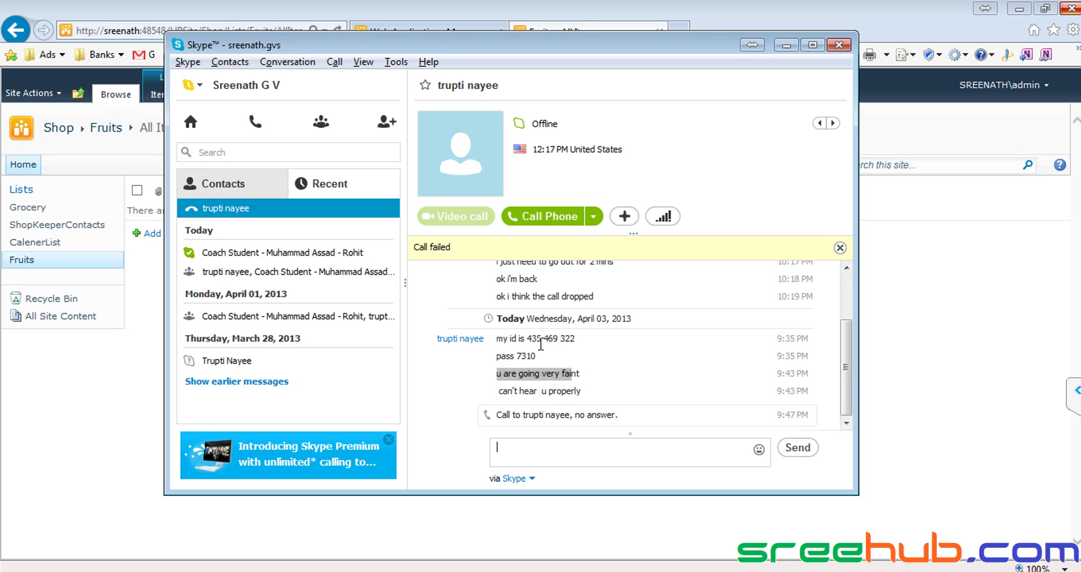
{"action": "left_click", "coordinate": [333, 217]}
{"action": "left_click", "coordinate": [295, 253]}
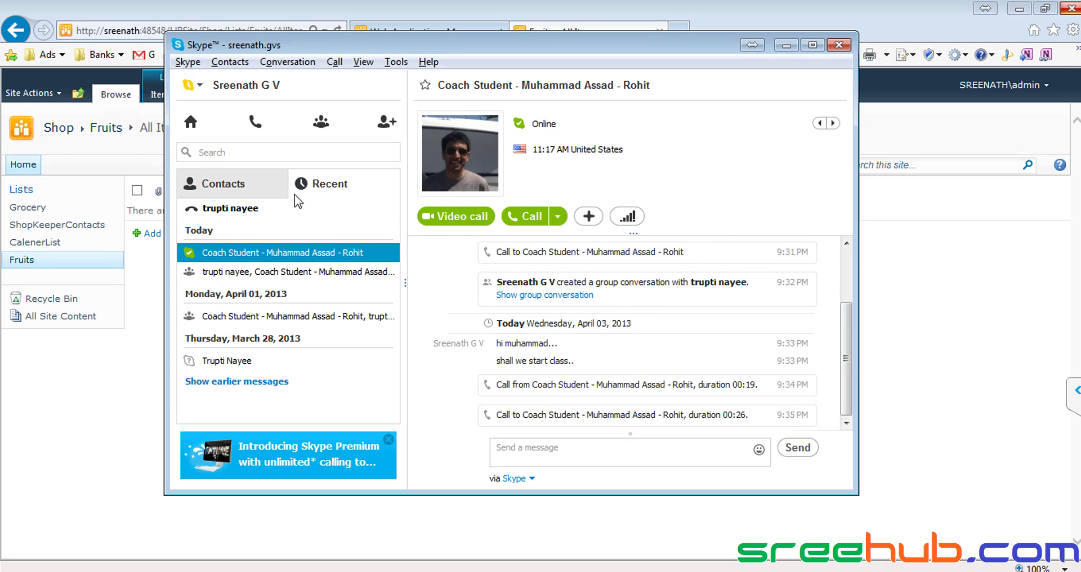
{"action": "left_click", "coordinate": [236, 210]}
Send the contact 'can you hear me..' and minimize Skype.
{"action": "left_click", "coordinate": [565, 454]}
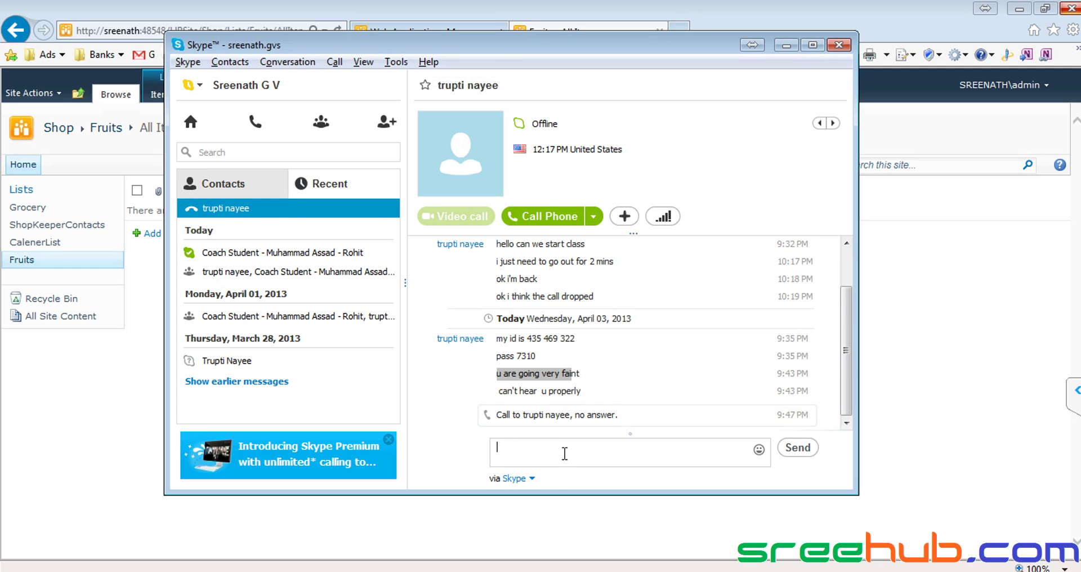
{"action": "type", "text": "can you "}
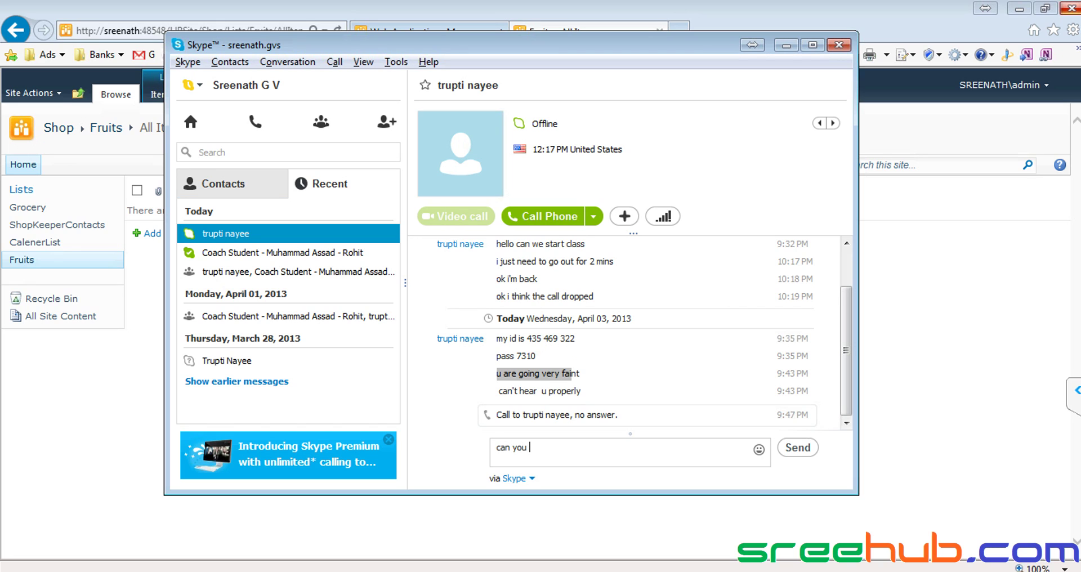
{"action": "type", "text": "hear me.."}
{"action": "key", "text": "Return"}
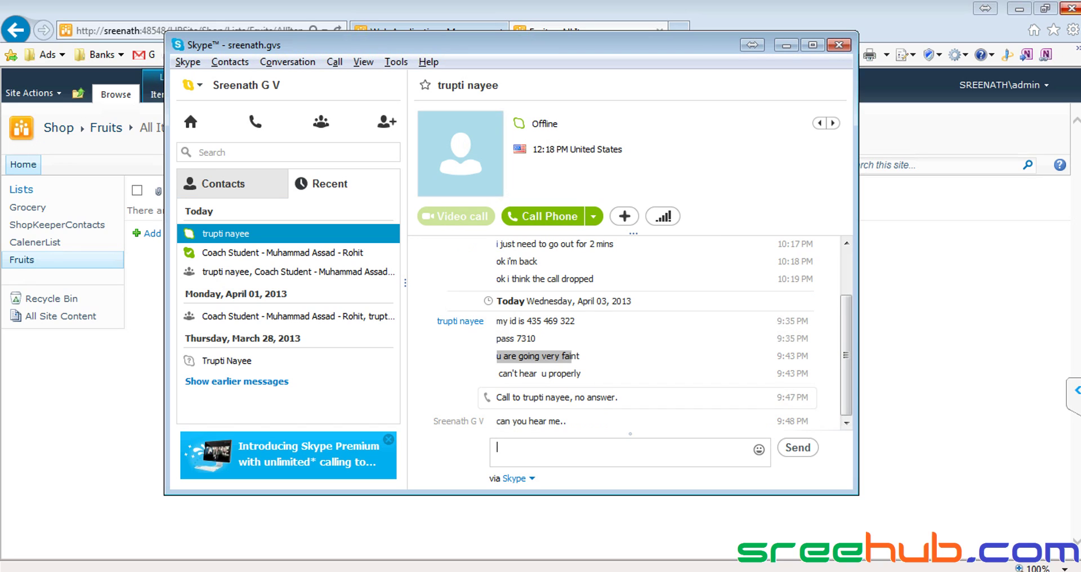
{"action": "left_click", "coordinate": [790, 44]}
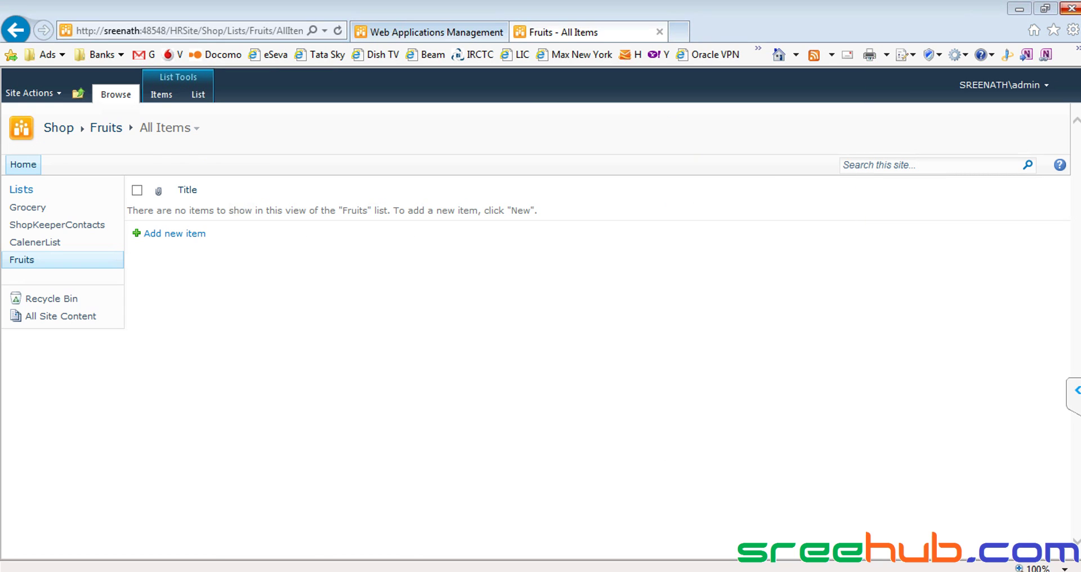
Send a can-you-hear-me greeting in TeamViewer chat, then answer the contact's incoming Skype call.
{"action": "left_click", "coordinate": [1075, 391]}
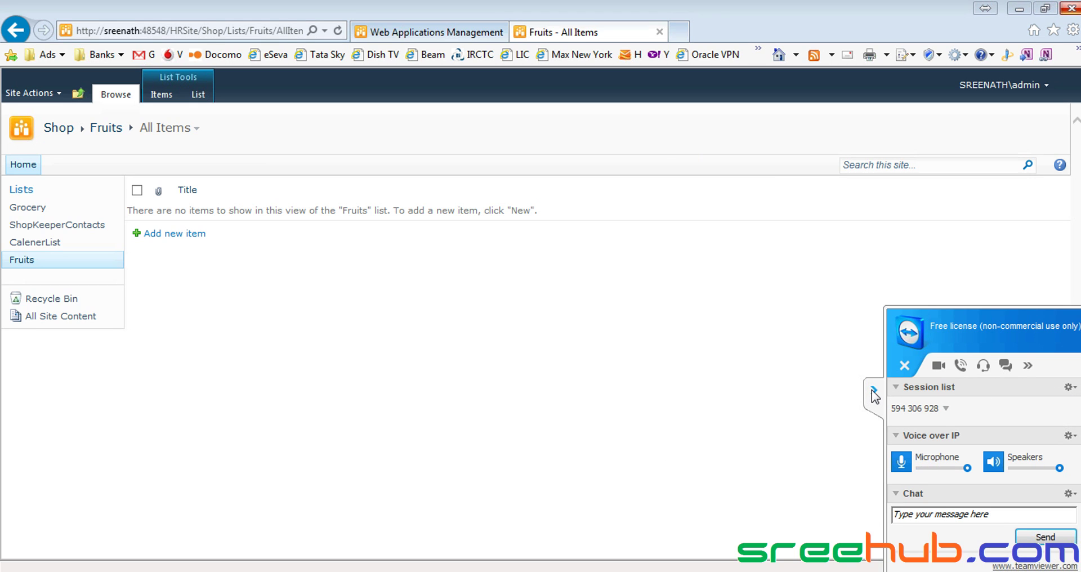
{"action": "left_click", "coordinate": [923, 517]}
{"action": "type", "text": "hi trupt"}
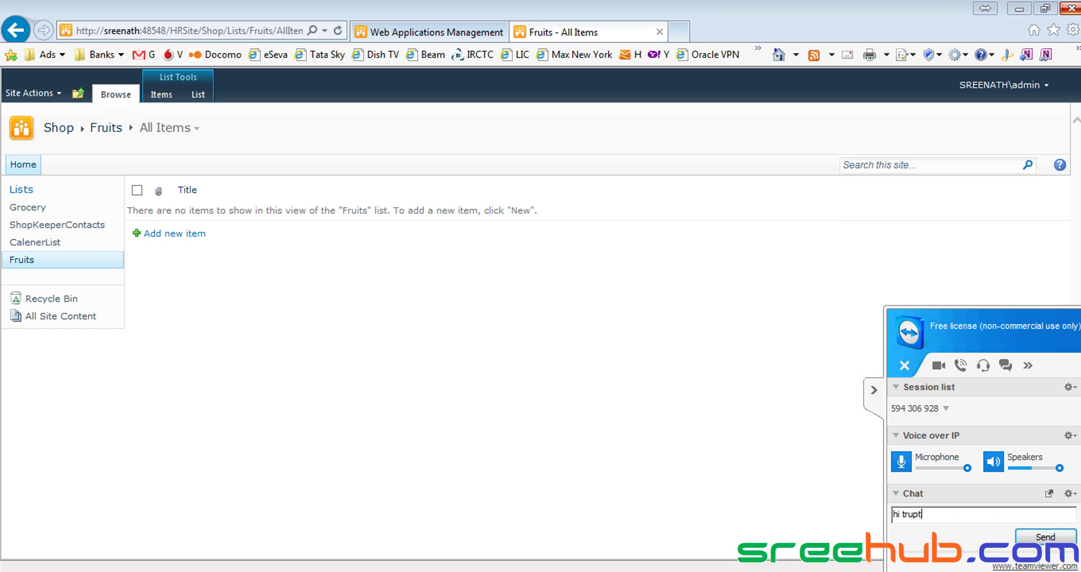
{"action": "type", "text": "i..can you hear me.."}
{"action": "key", "text": "Return"}
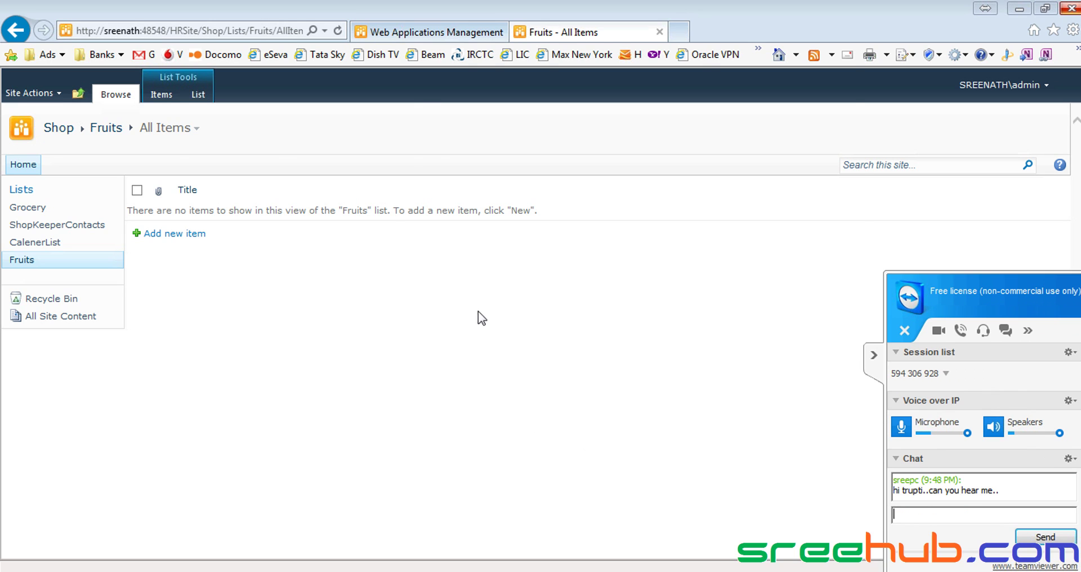
{"action": "left_click", "coordinate": [451, 236]}
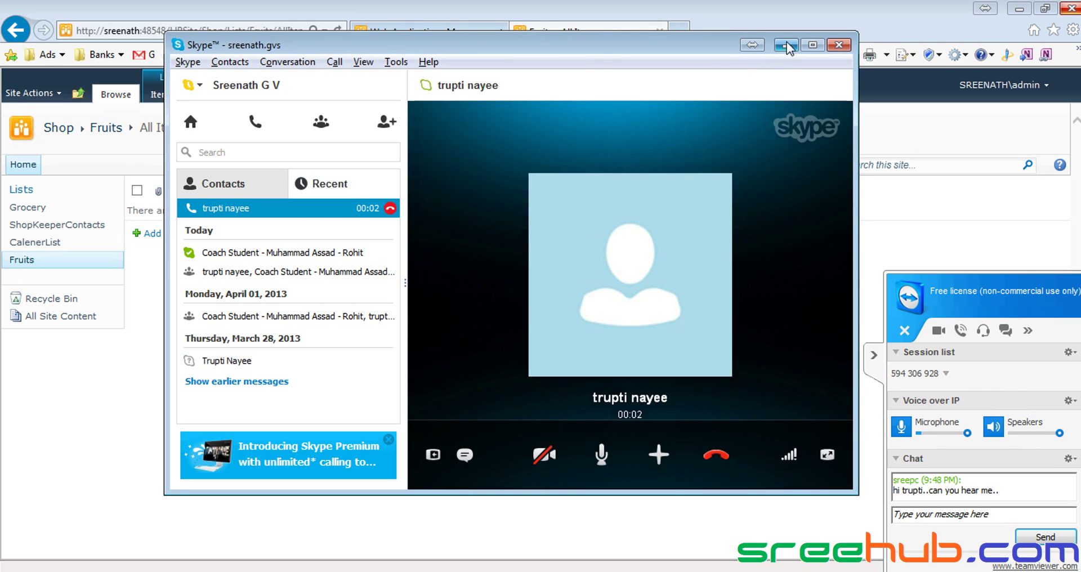
Generate a new random TeamViewer session password and select it for copying.
{"action": "left_click", "coordinate": [786, 44]}
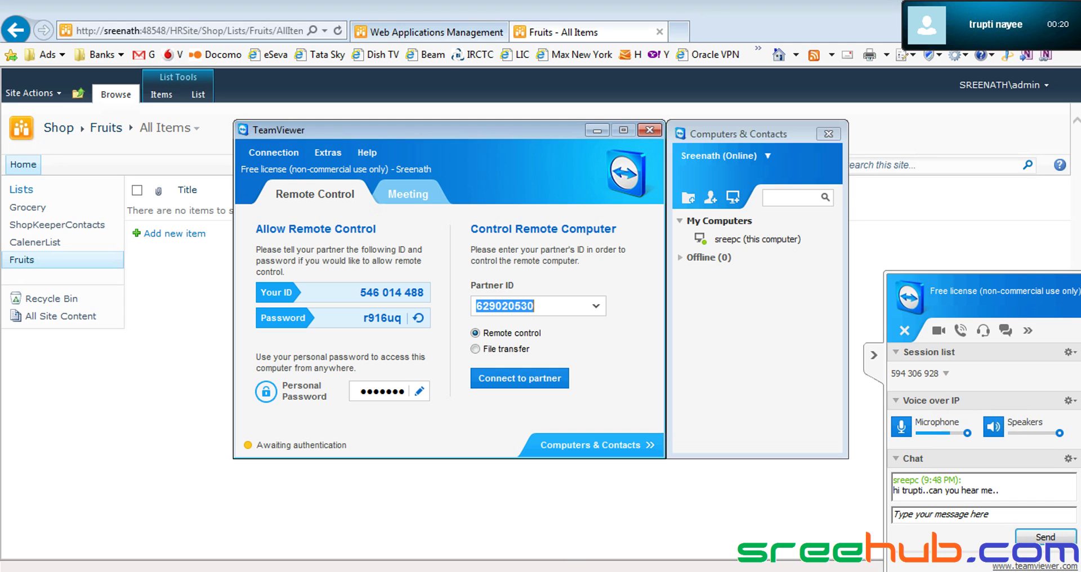
{"action": "left_click", "coordinate": [418, 318]}
{"action": "left_click", "coordinate": [442, 328]}
{"action": "left_click_drag", "start_coordinate": [365, 318], "coordinate": [404, 319]}
{"action": "key", "text": "ctrl+c"}
Paste the new password into the Skype call chat, send it, and return to the browser.
{"action": "left_click", "coordinate": [366, 571]}
{"action": "left_click", "coordinate": [478, 571]}
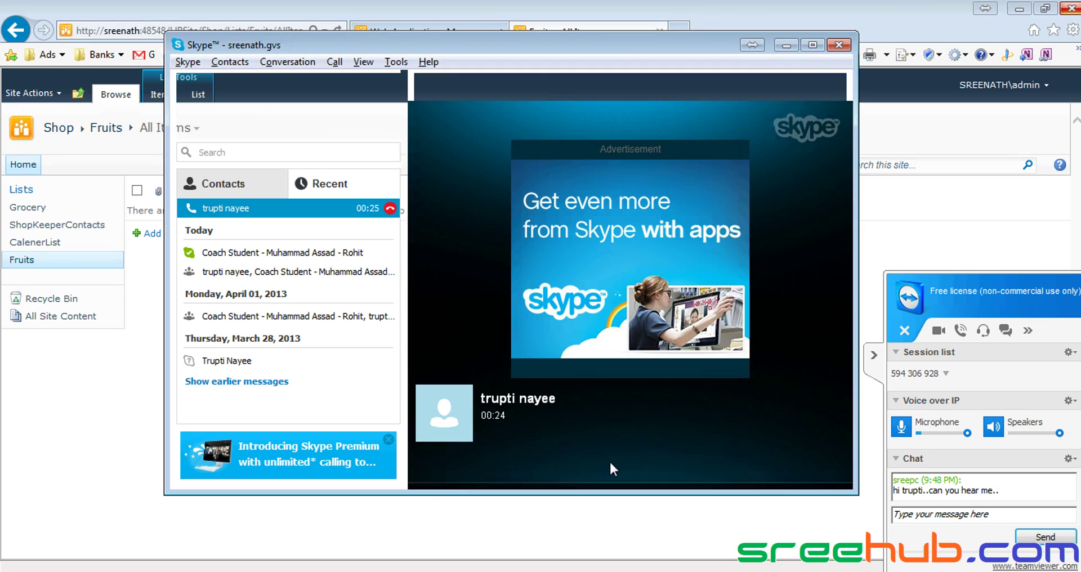
{"action": "left_click", "coordinate": [464, 455]}
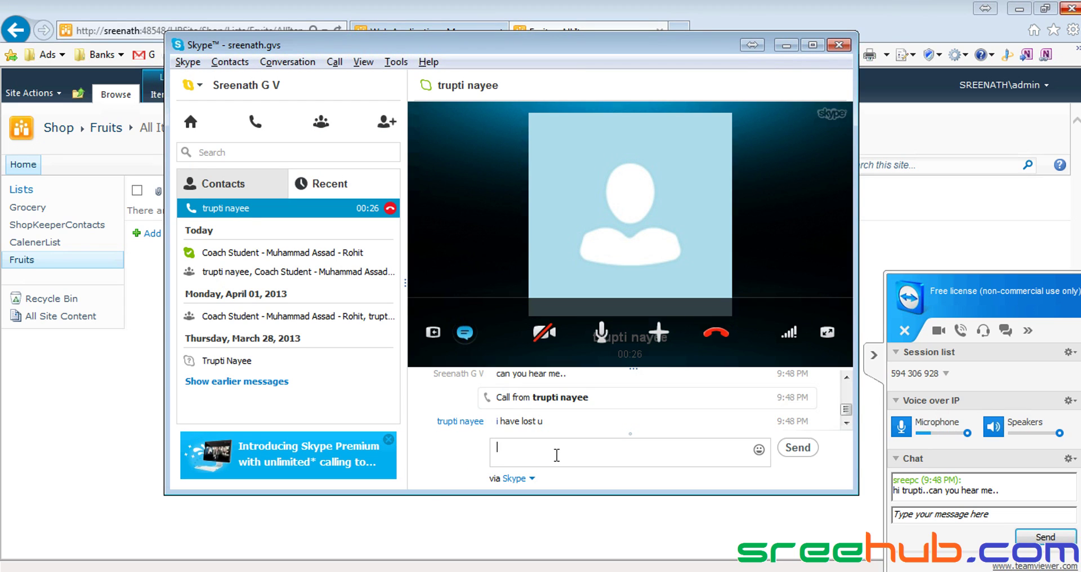
{"action": "key", "text": "ctrl+v"}
{"action": "key", "text": "Return"}
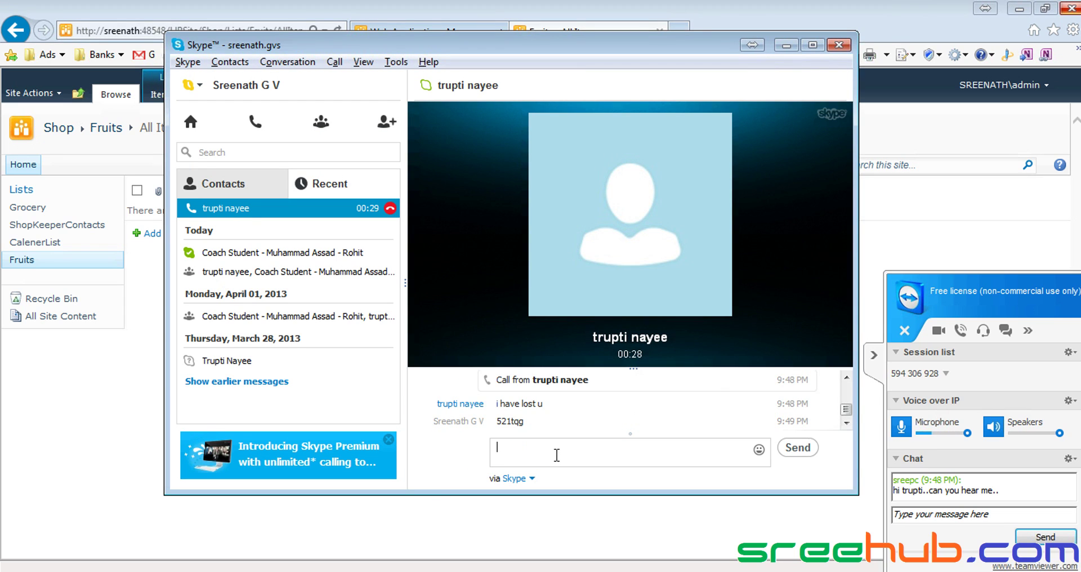
{"action": "left_click", "coordinate": [455, 551]}
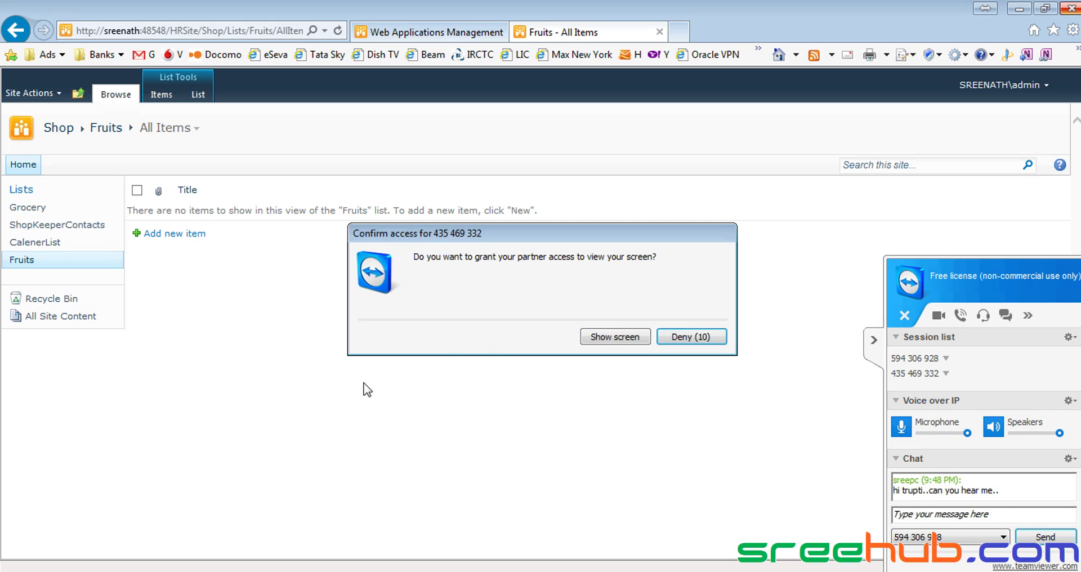
Allow the partner to view the screen and collapse the TeamViewer side panel.
{"action": "left_click", "coordinate": [585, 340]}
{"action": "left_click", "coordinate": [873, 340]}
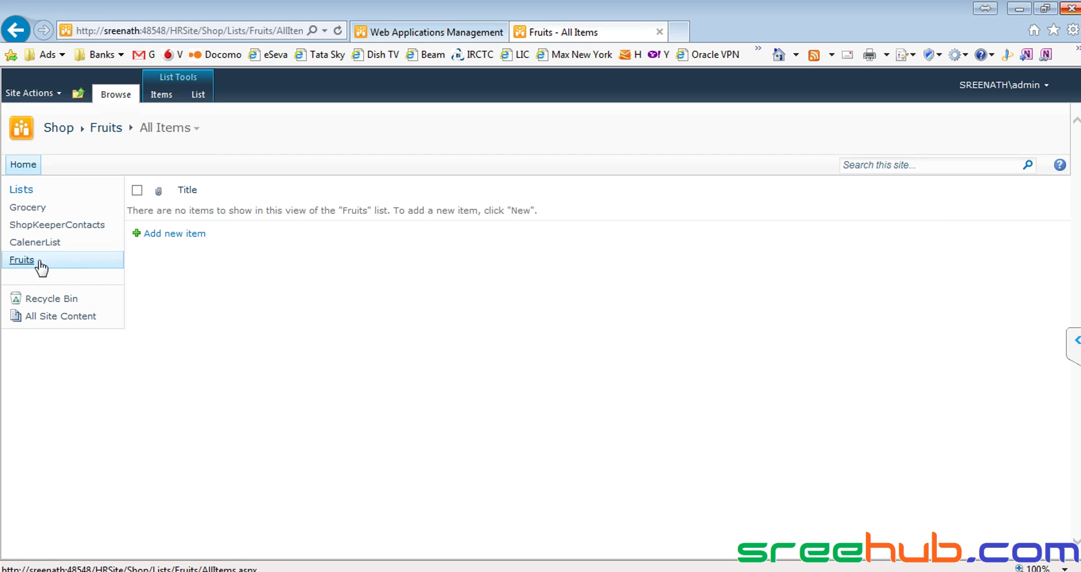
Start a new column in the Fruits list named 'Fruit Name'.
{"action": "left_click", "coordinate": [20, 260]}
{"action": "left_click", "coordinate": [198, 96]}
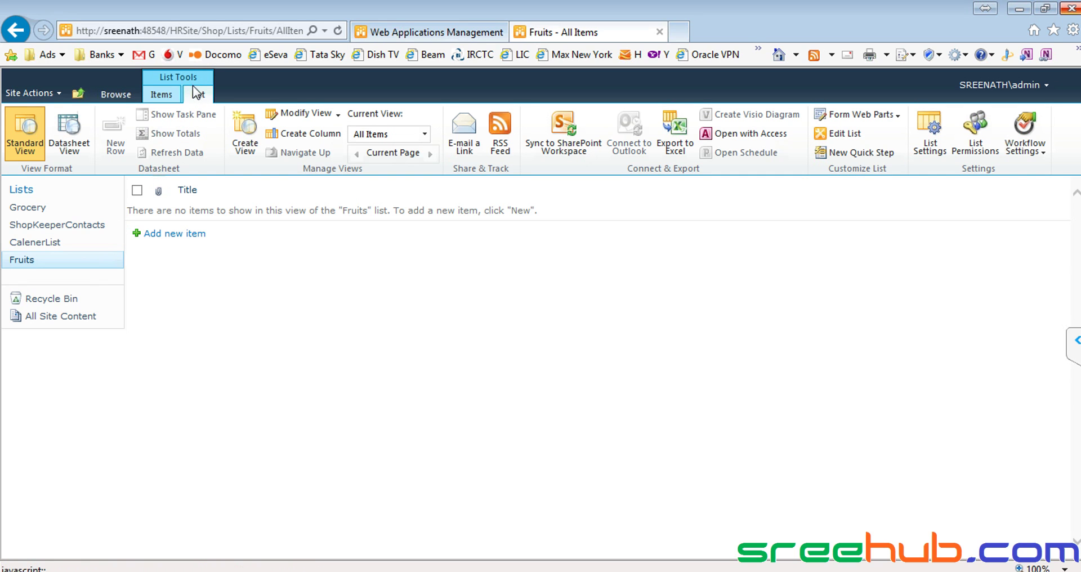
{"action": "left_click", "coordinate": [311, 135]}
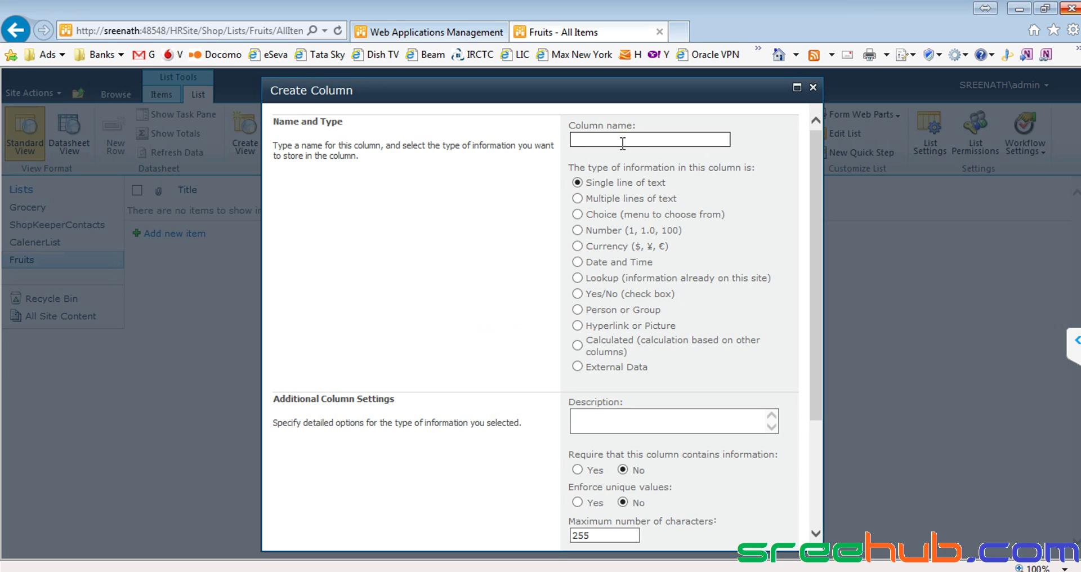
{"action": "type", "text": "Fruit Name"}
Give Fruit Name the description 'Fruit Name', make it required, and save the column.
{"action": "left_click_drag", "start_coordinate": [635, 138], "coordinate": [493, 141]}
{"action": "key", "text": "ctrl+c"}
{"action": "left_click", "coordinate": [616, 428]}
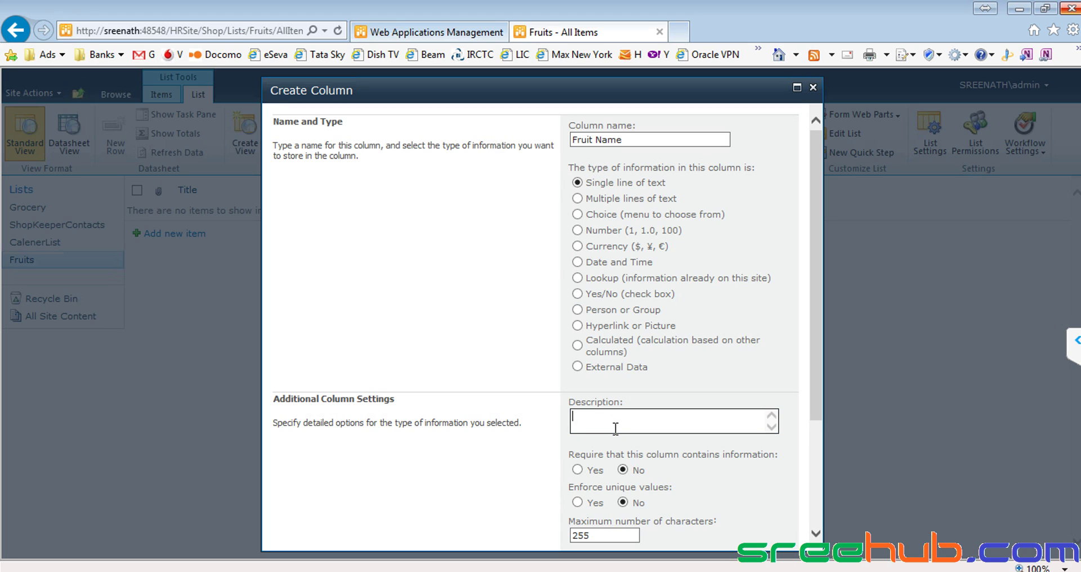
{"action": "key", "text": "ctrl+v"}
{"action": "left_click", "coordinate": [577, 470]}
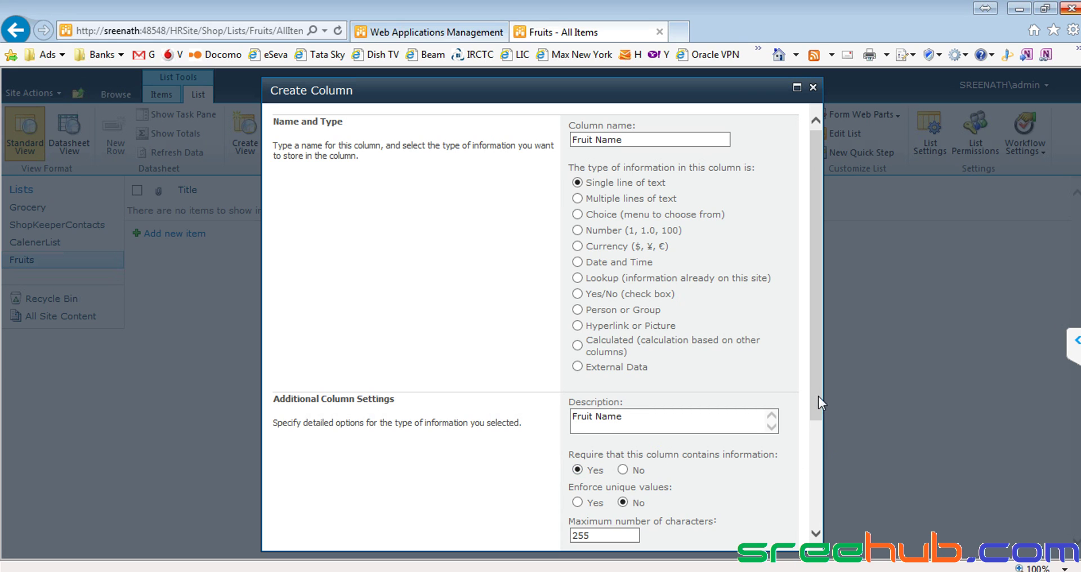
{"action": "left_click_drag", "start_coordinate": [818, 397], "coordinate": [816, 520]}
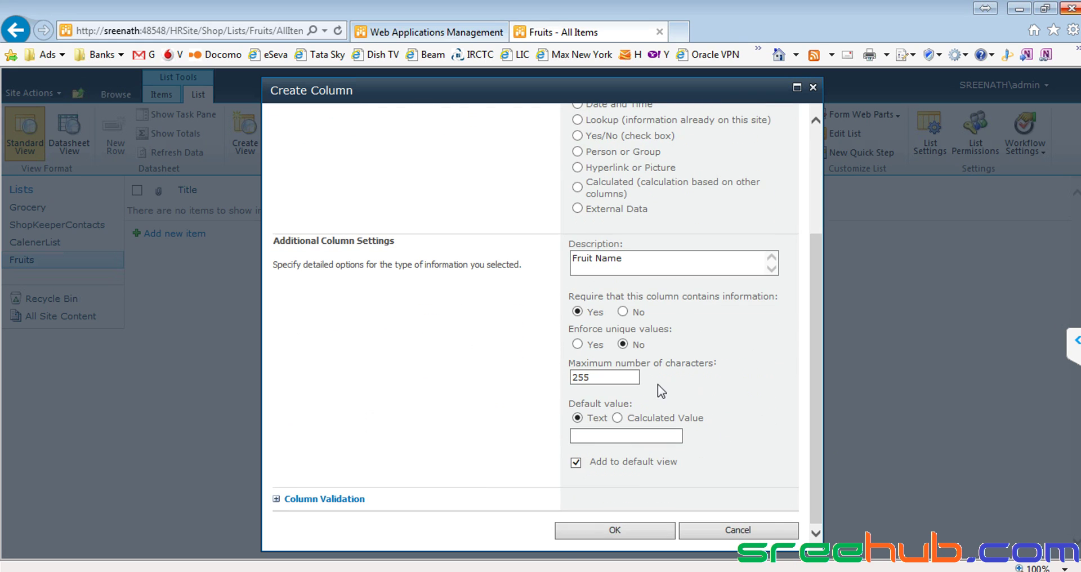
{"action": "left_click", "coordinate": [591, 532]}
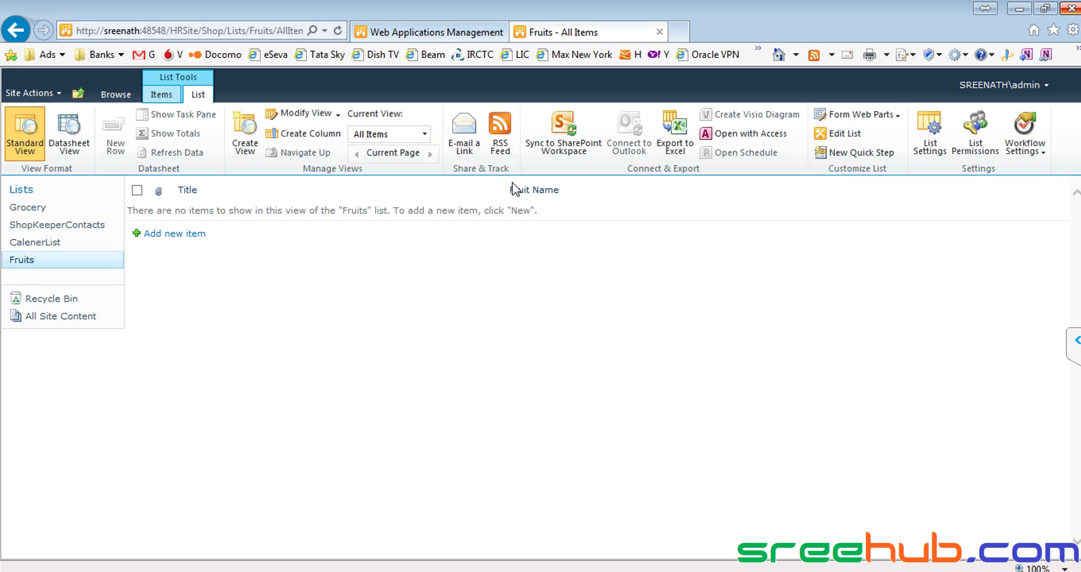
Name the new column 'Price', set its type to Currency, and scroll to the additional settings.
{"action": "left_click", "coordinate": [308, 136]}
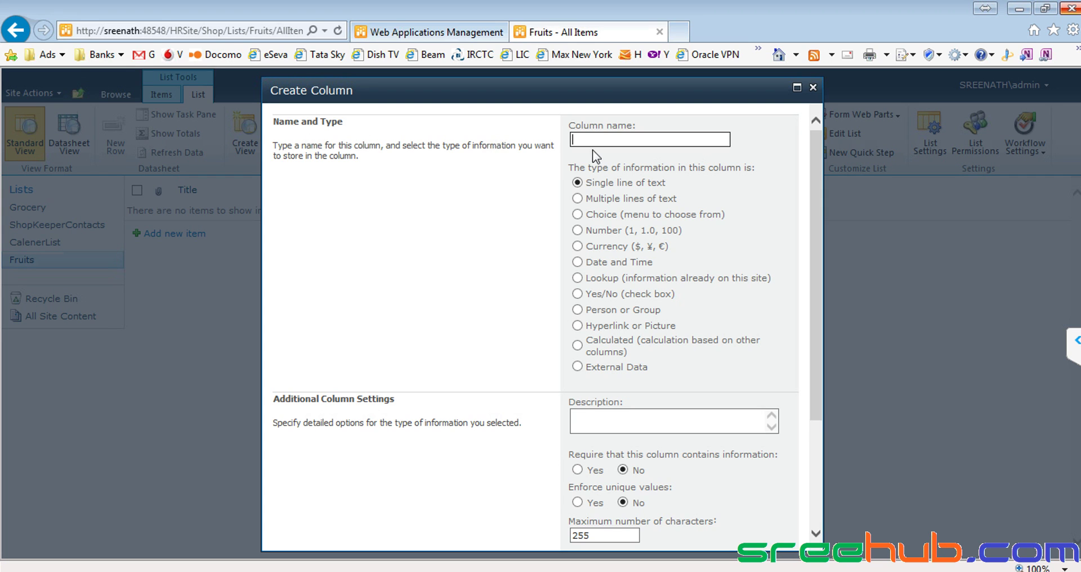
{"action": "type", "text": "Price"}
{"action": "left_click", "coordinate": [577, 246]}
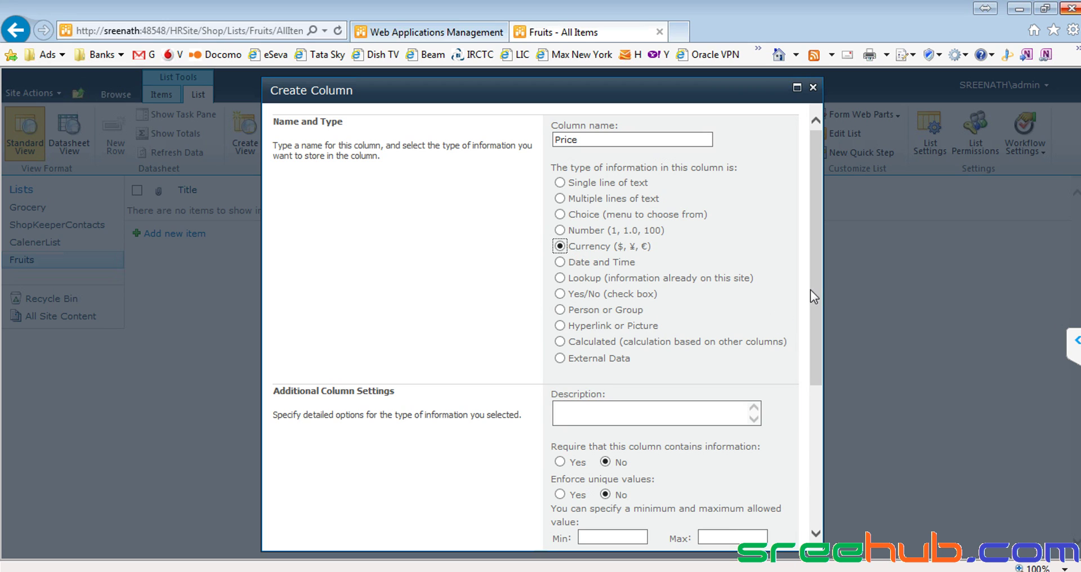
{"action": "left_click_drag", "start_coordinate": [814, 276], "coordinate": [814, 252]}
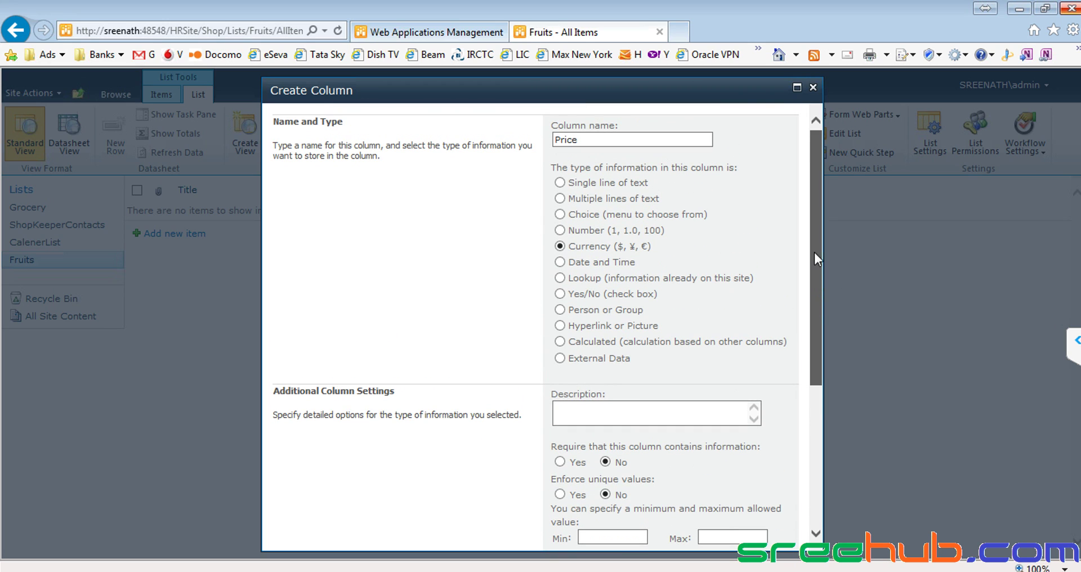
{"action": "left_click_drag", "start_coordinate": [577, 140], "coordinate": [547, 141]}
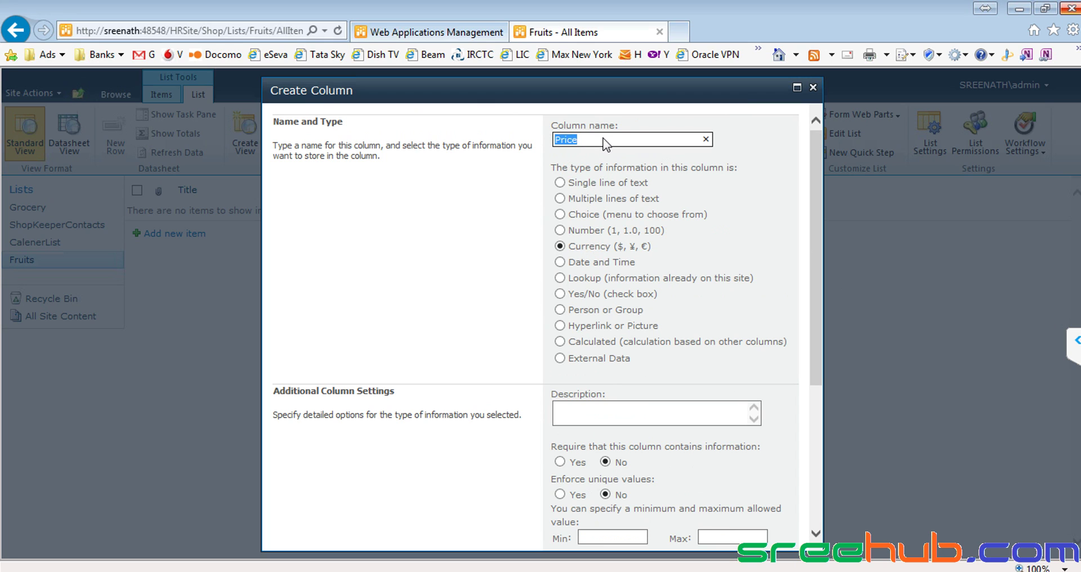
{"action": "mouse_move", "coordinate": [812, 227]}
{"action": "left_mouse_down"}
{"action": "mouse_move", "coordinate": [811, 238]}
{"action": "mouse_move", "coordinate": [812, 224]}
{"action": "left_mouse_up"}
{"action": "left_click_drag", "start_coordinate": [819, 329], "coordinate": [810, 454]}
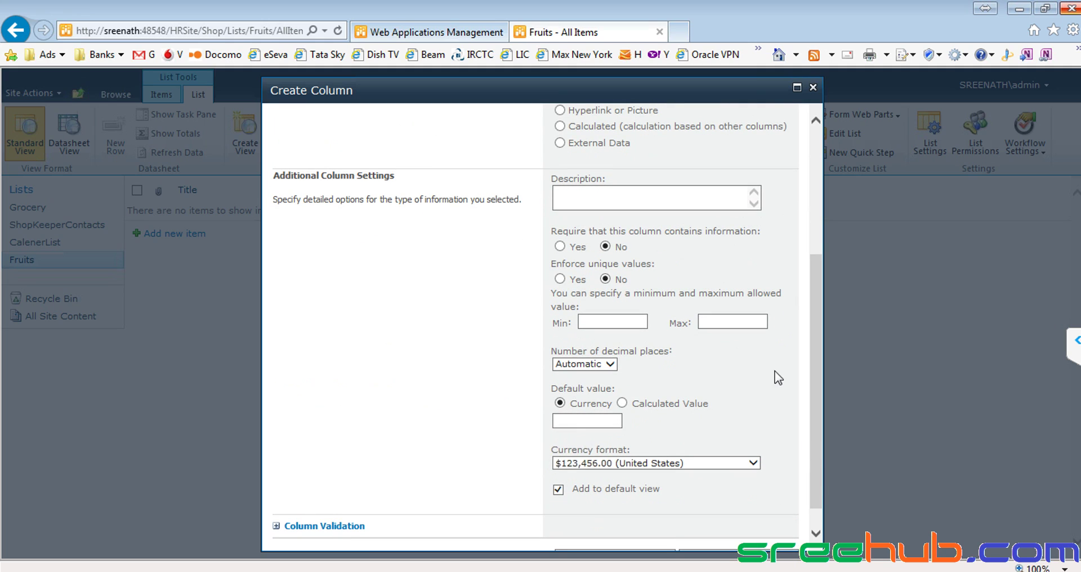
Enter the Price description 'Fruit Name' and make the column require a value.
{"action": "left_click", "coordinate": [617, 194]}
{"action": "type", "text": "Fruit Name"}
{"action": "left_click_drag", "start_coordinate": [618, 193], "coordinate": [550, 200]}
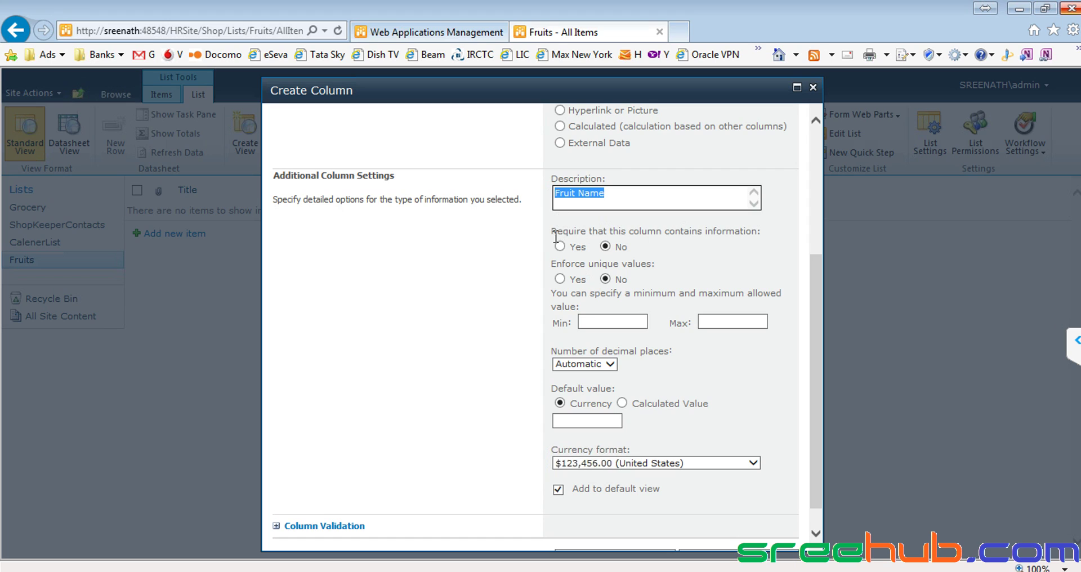
{"action": "left_click_drag", "start_coordinate": [553, 231], "coordinate": [719, 232]}
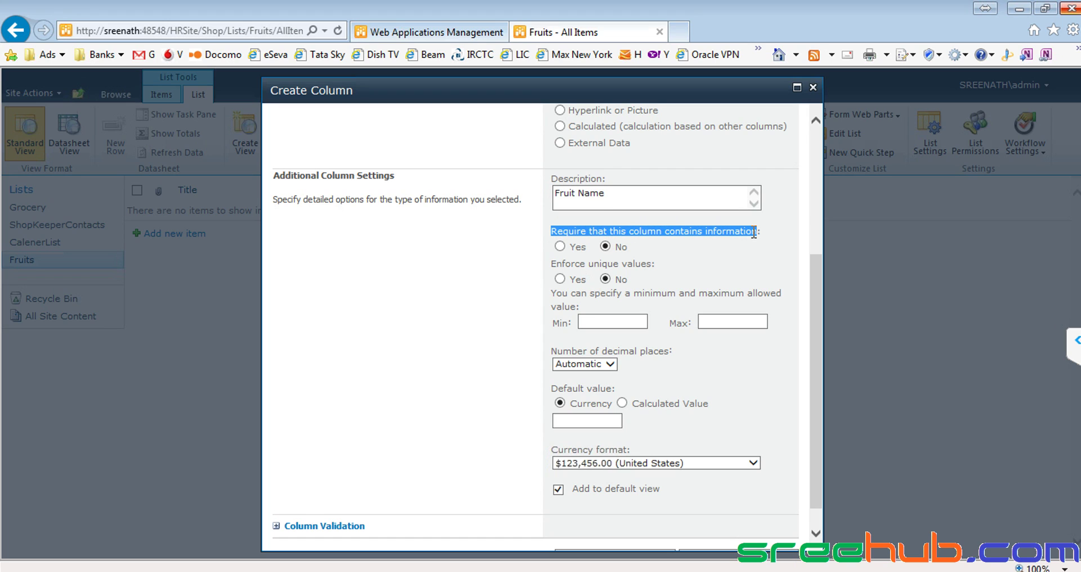
{"action": "left_click", "coordinate": [560, 247]}
{"action": "left_click_drag", "start_coordinate": [554, 265], "coordinate": [670, 265]}
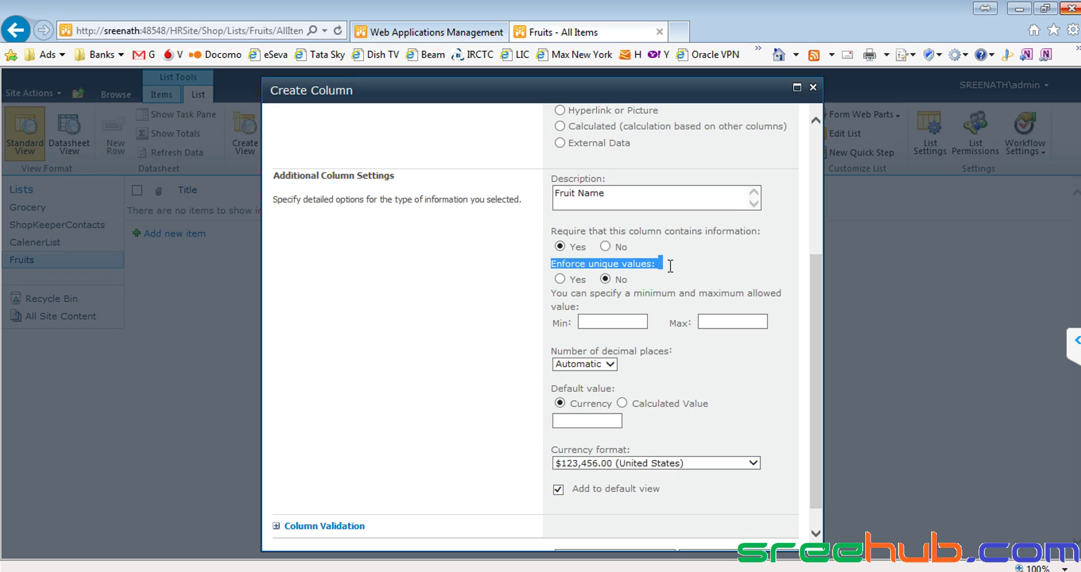
{"action": "left_click", "coordinate": [649, 266]}
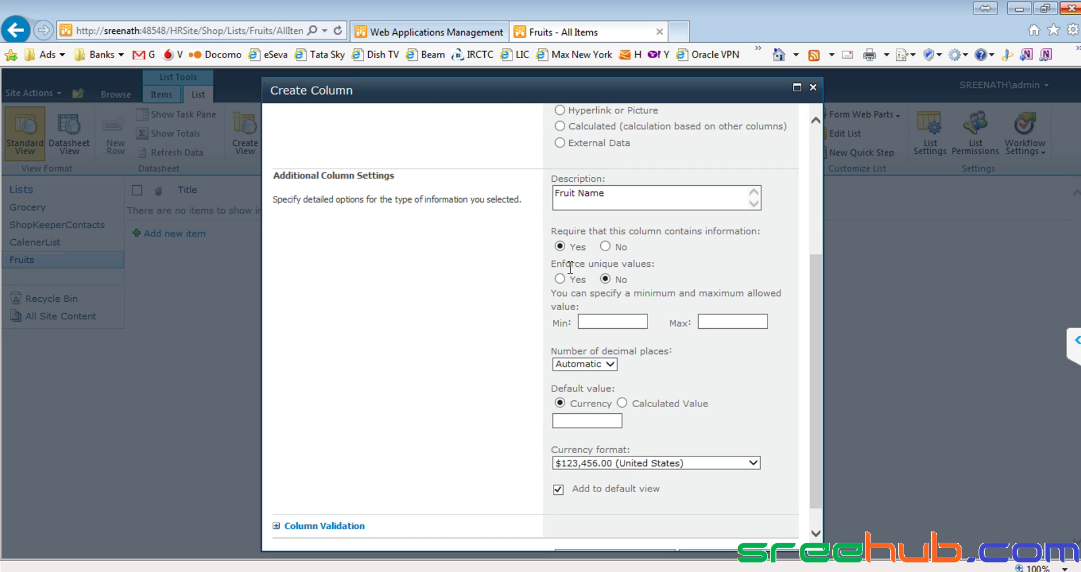
{"action": "scroll", "coordinate": [636, 278], "scroll_direction": "up", "scroll_amount": 4}
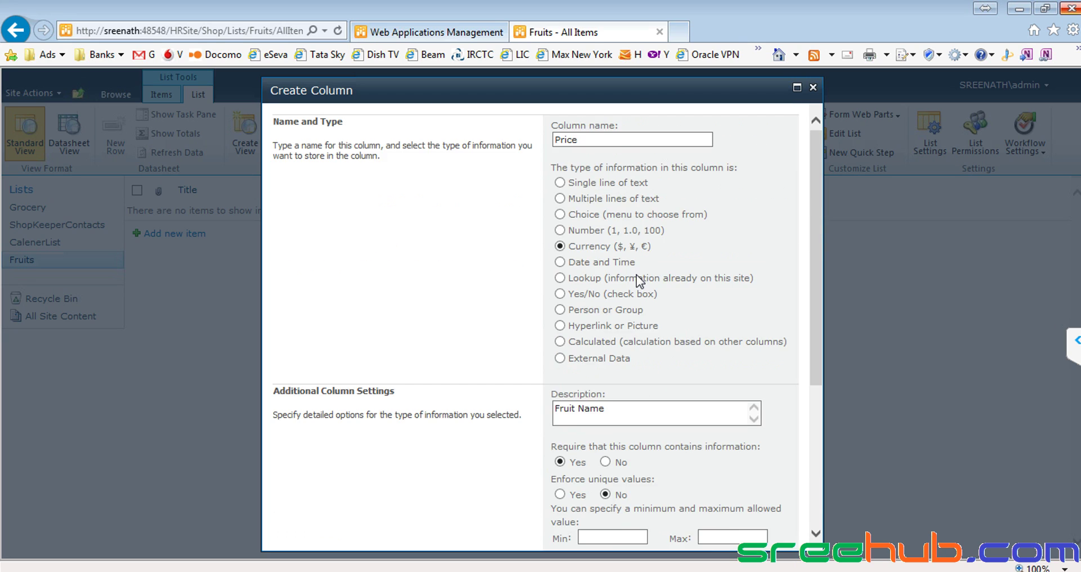
{"action": "scroll", "coordinate": [607, 207], "scroll_direction": "down", "scroll_amount": 4}
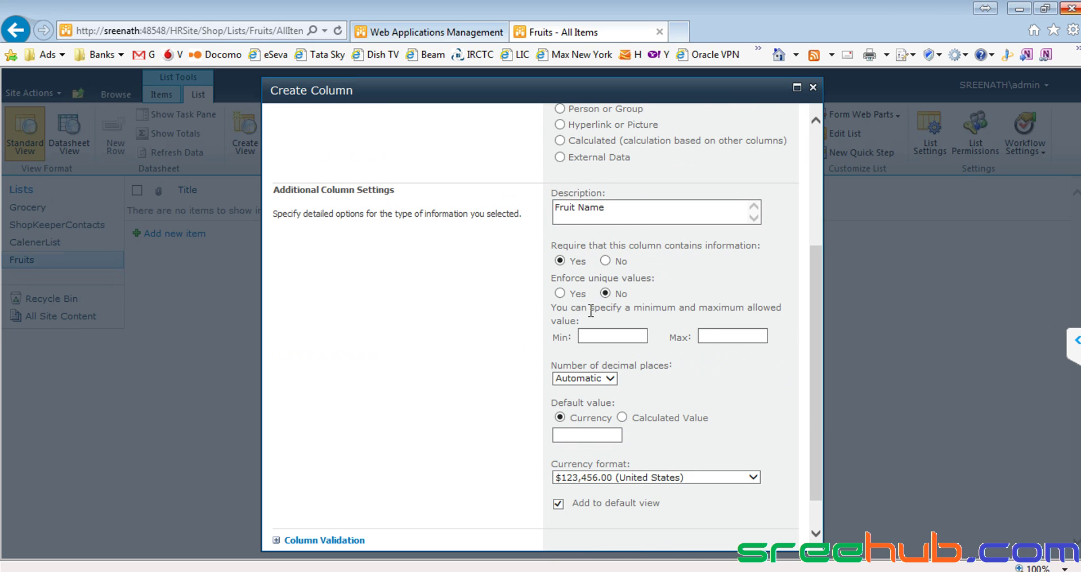
Limit Price to a minimum of 0 and maximum of 30 with 2 decimal places, then save.
{"action": "left_click", "coordinate": [609, 332]}
{"action": "left_click_drag", "start_coordinate": [551, 307], "coordinate": [596, 321]}
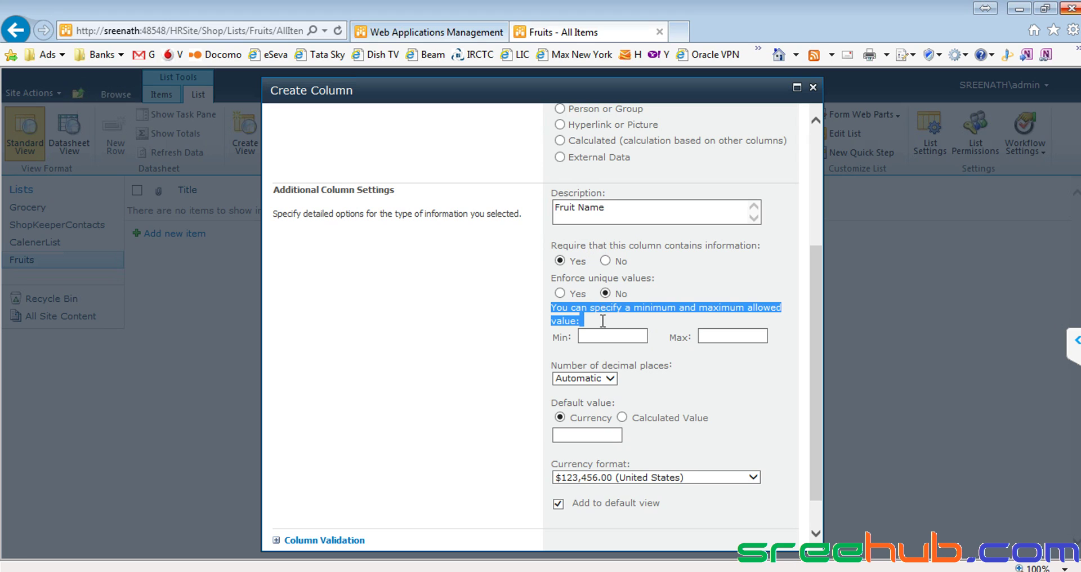
{"action": "left_click", "coordinate": [590, 336]}
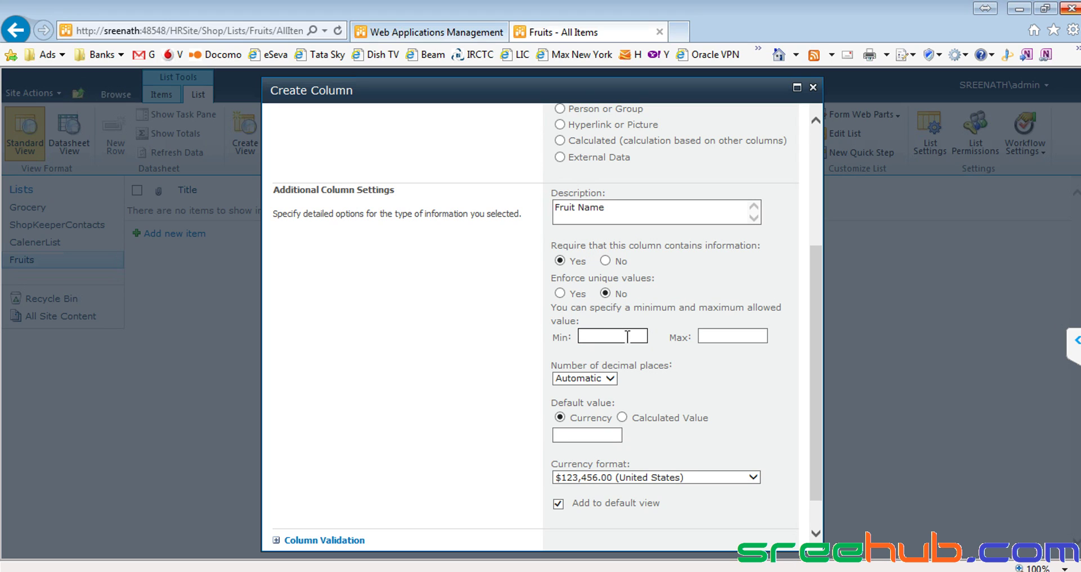
{"action": "type", "text": "0"}
{"action": "left_click", "coordinate": [709, 337]}
{"action": "type", "text": "30"}
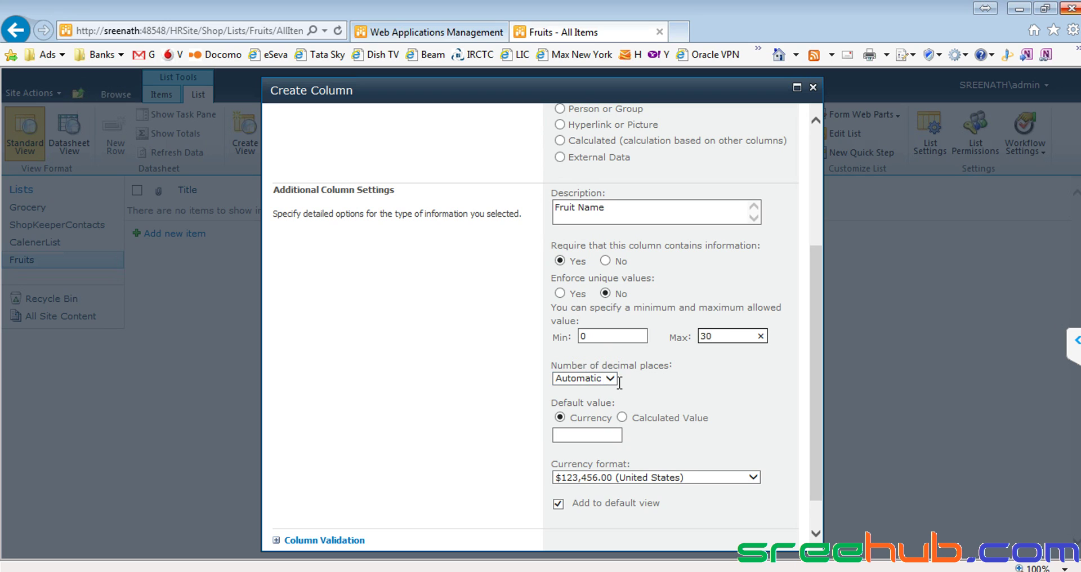
{"action": "left_click", "coordinate": [595, 380]}
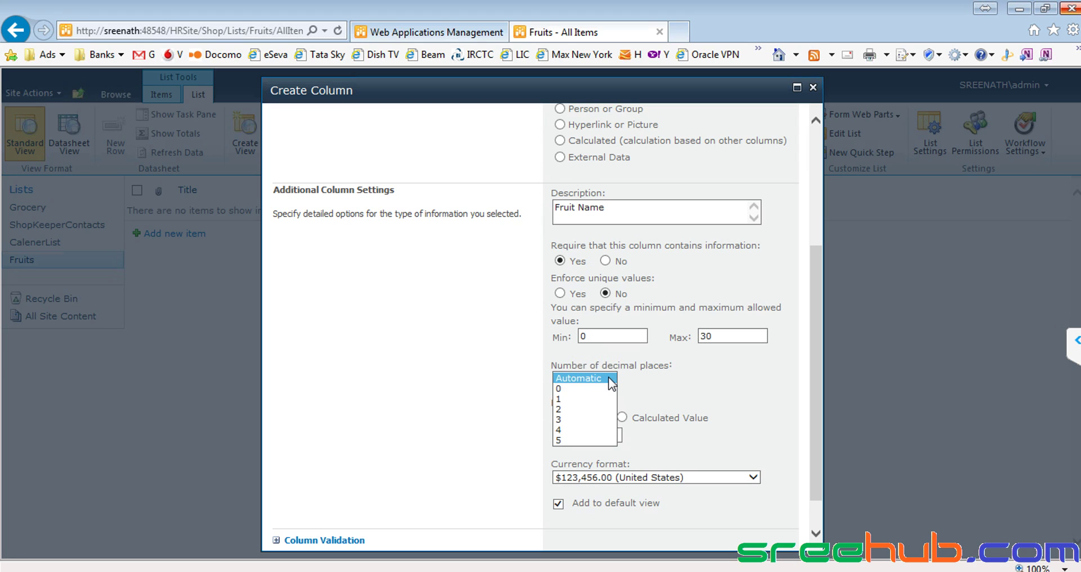
{"action": "left_click", "coordinate": [596, 410]}
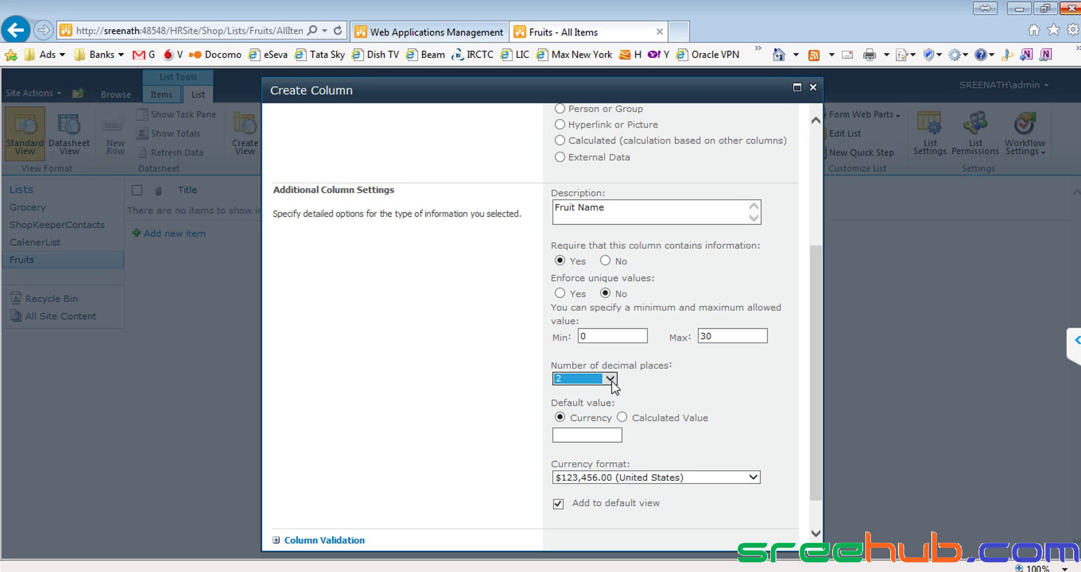
{"action": "left_click", "coordinate": [704, 387]}
{"action": "scroll", "coordinate": [816, 375], "scroll_direction": "down", "scroll_amount": 2}
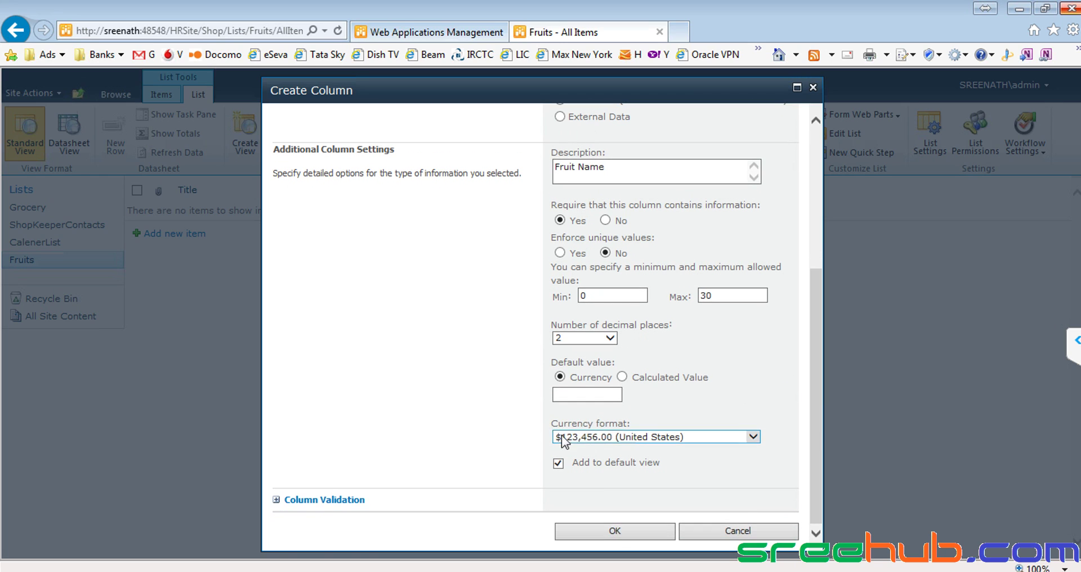
{"action": "left_click", "coordinate": [616, 532]}
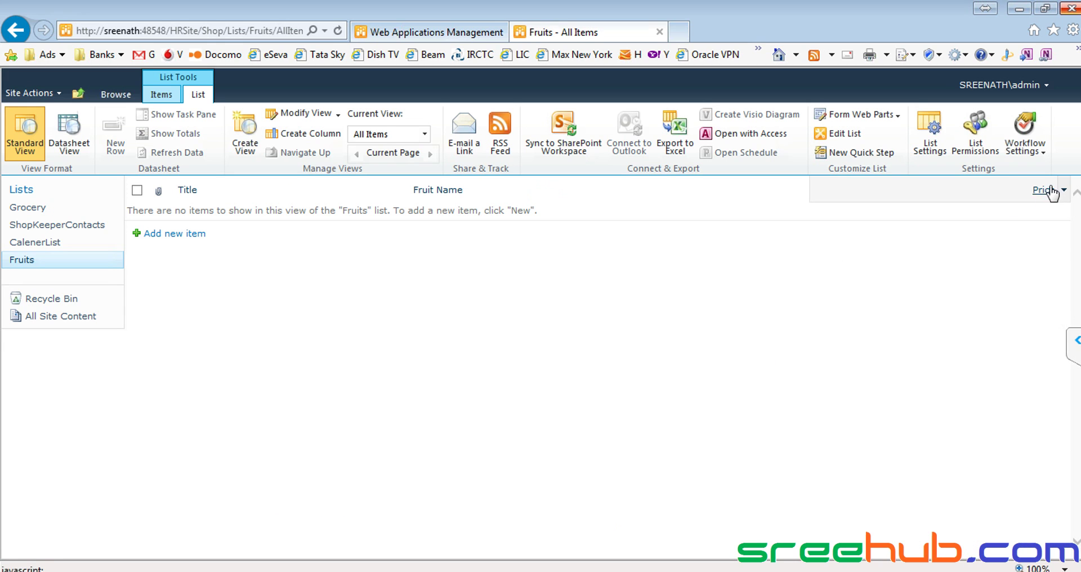
Start a new column in the Fruits list and name it 'Season'.
{"action": "left_click", "coordinate": [298, 135]}
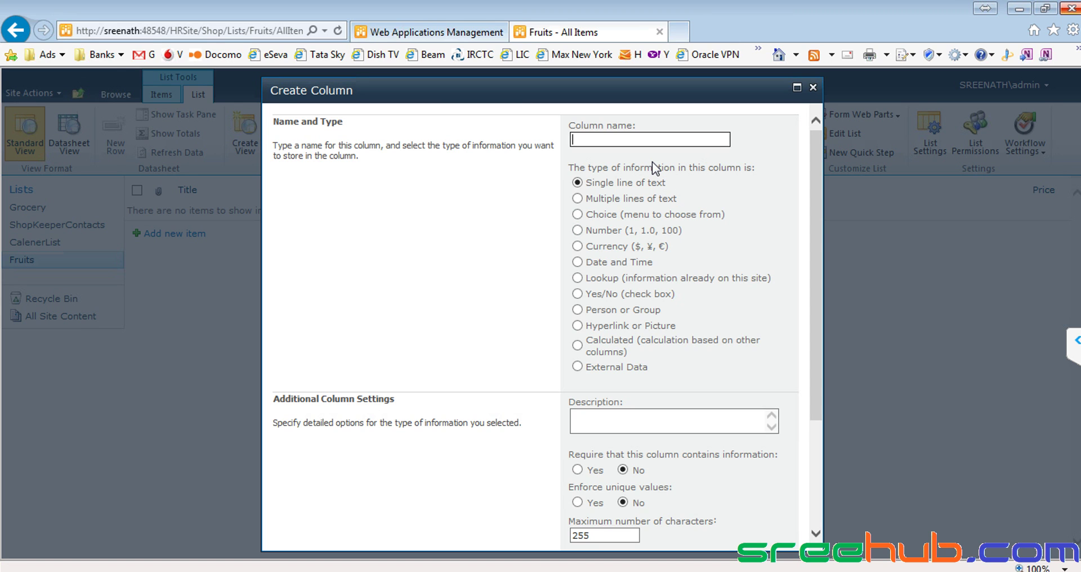
{"action": "type", "text": "Ty"}
{"action": "type", "text": "Season"}
{"action": "key", "text": "ctrl+Left"}
{"action": "key", "text": "shift+Home"}
{"action": "key", "text": "BackSpace"}
{"action": "key", "text": "End"}
{"action": "left_click_drag", "start_coordinate": [606, 139], "coordinate": [566, 140]}
{"action": "left_click_drag", "start_coordinate": [629, 93], "coordinate": [810, 104]}
{"action": "left_click_drag", "start_coordinate": [685, 94], "coordinate": [594, 91]}
{"action": "left_click", "coordinate": [596, 95]}
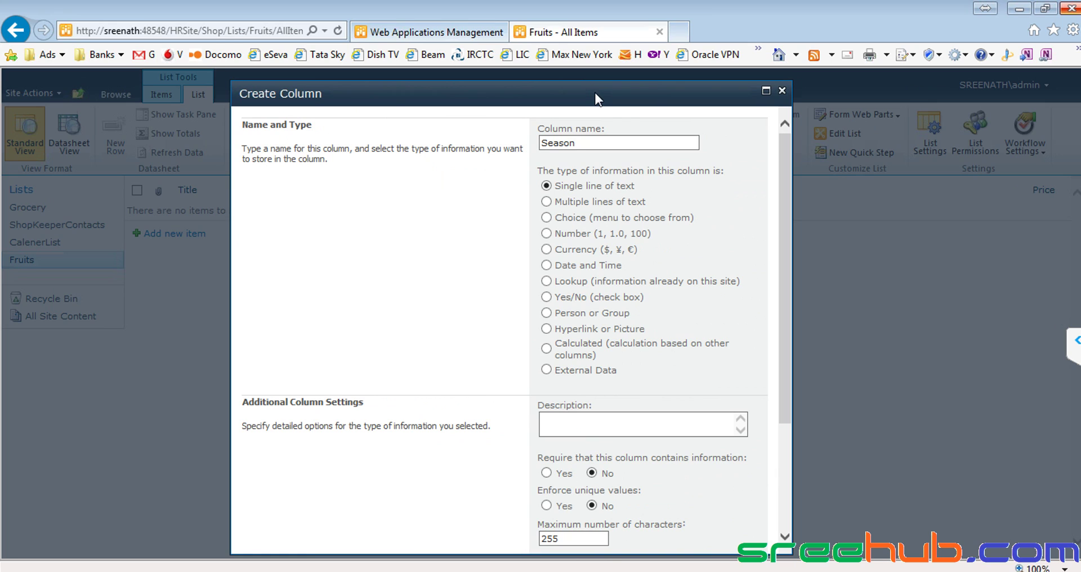
{"action": "left_click", "coordinate": [588, 142]}
{"action": "left_click_drag", "start_coordinate": [627, 143], "coordinate": [531, 136]}
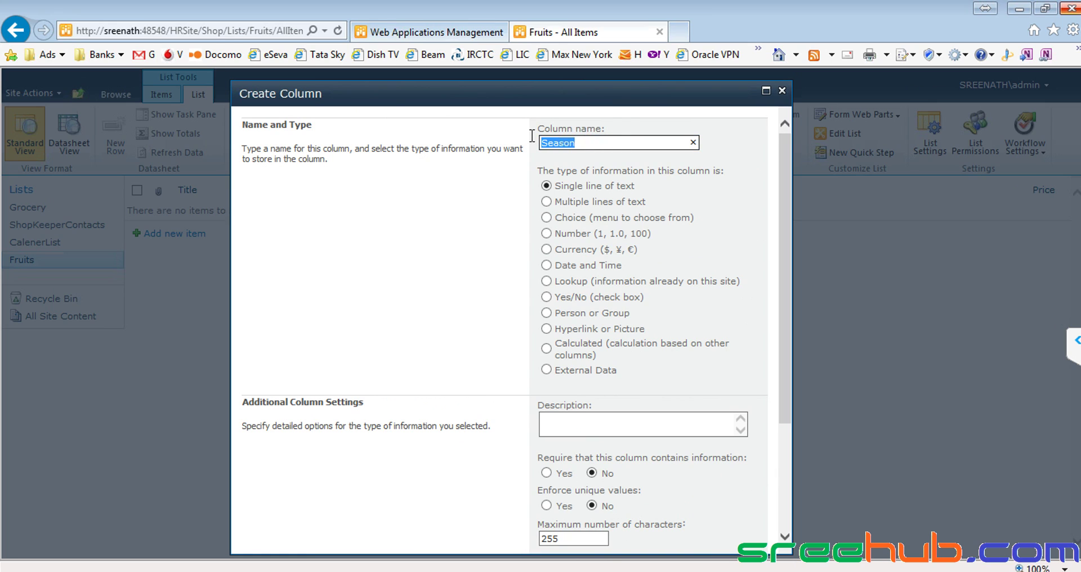
{"action": "left_click", "coordinate": [585, 143]}
{"action": "left_click_drag", "start_coordinate": [631, 144], "coordinate": [523, 149]}
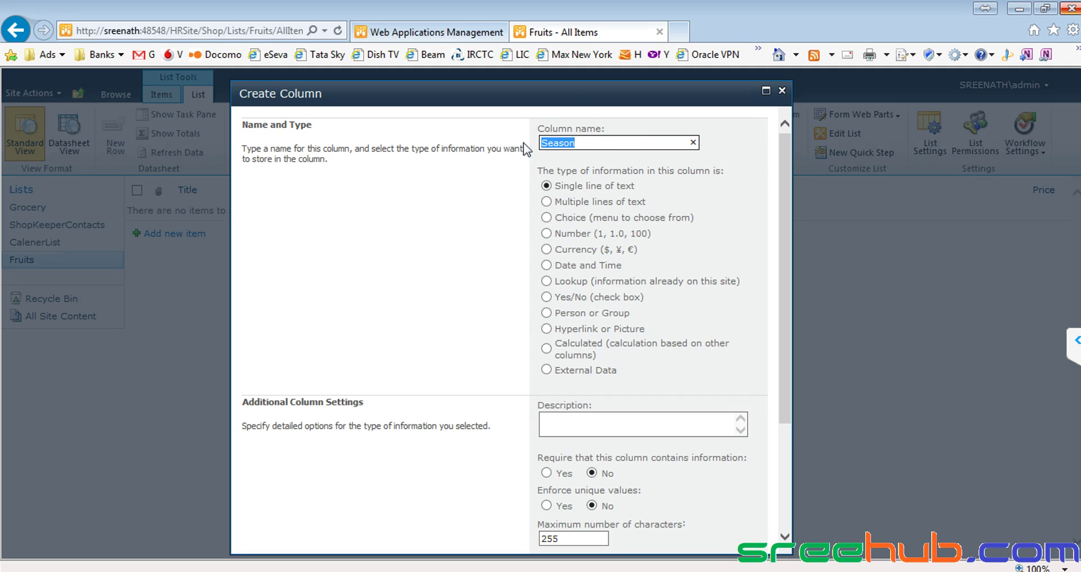
Make Season a Yes/No column described 'Season type' with default value No, and save.
{"action": "left_click", "coordinate": [546, 296]}
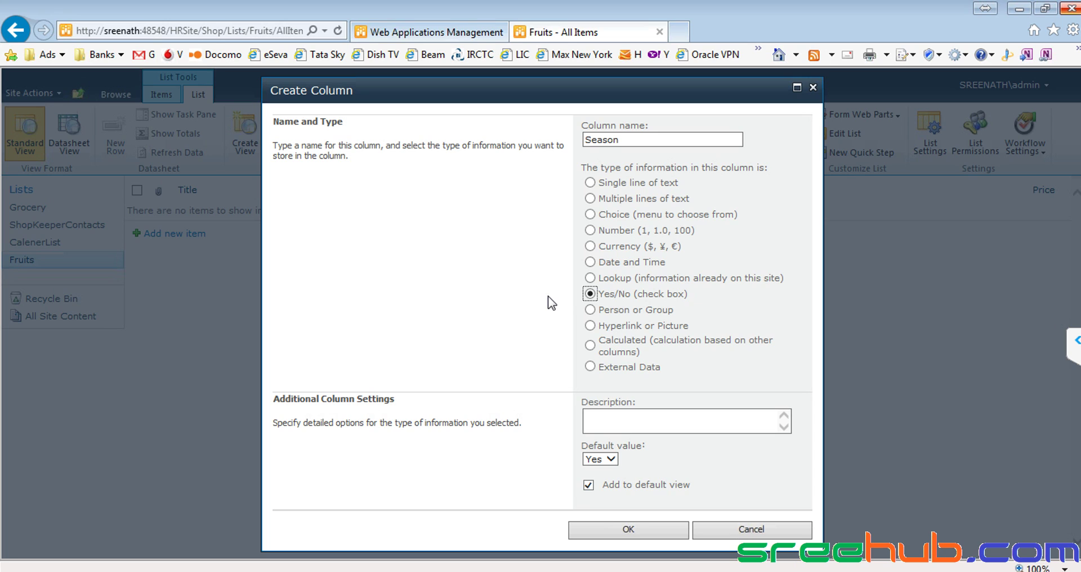
{"action": "double_click", "coordinate": [653, 140]}
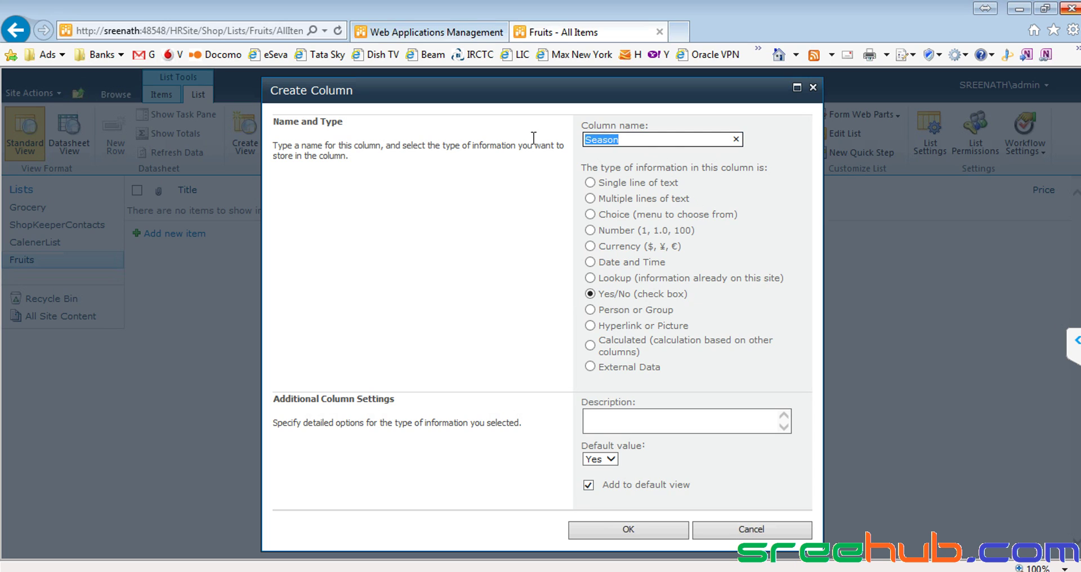
{"action": "left_click", "coordinate": [672, 425]}
{"action": "type", "text": "Season "}
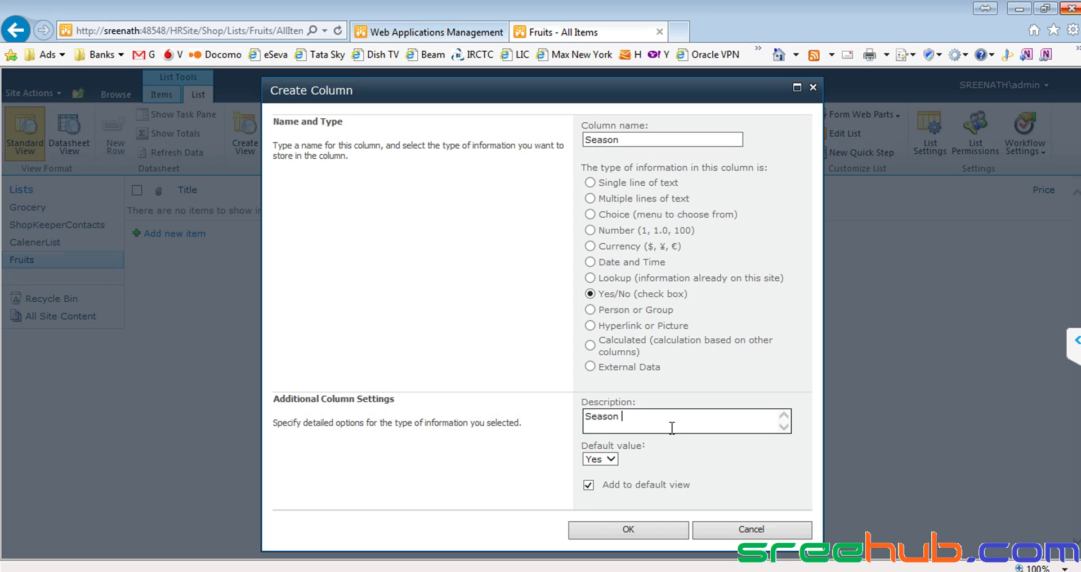
{"action": "type", "text": "type"}
{"action": "left_click", "coordinate": [608, 460]}
{"action": "left_click", "coordinate": [605, 469]}
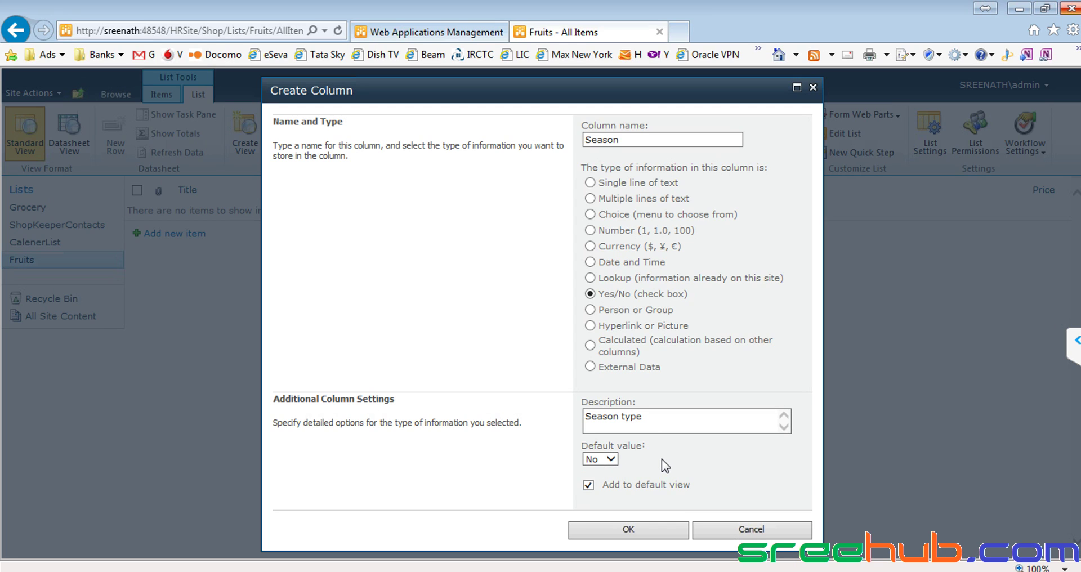
{"action": "left_click", "coordinate": [630, 530]}
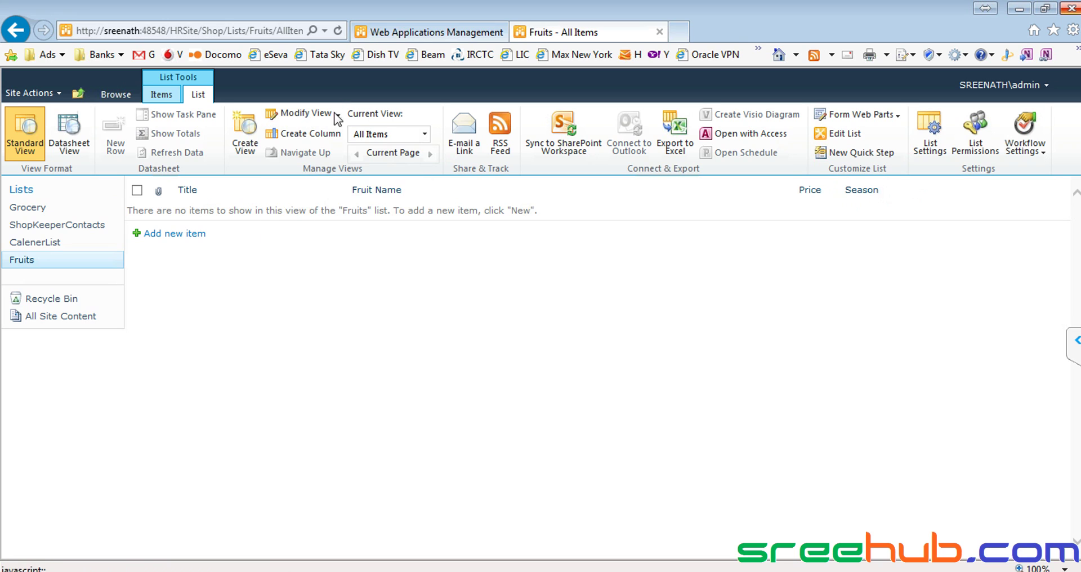
Create a required single-line Usage column with description 'Usage Type', then open List Settings.
{"action": "left_click", "coordinate": [306, 134]}
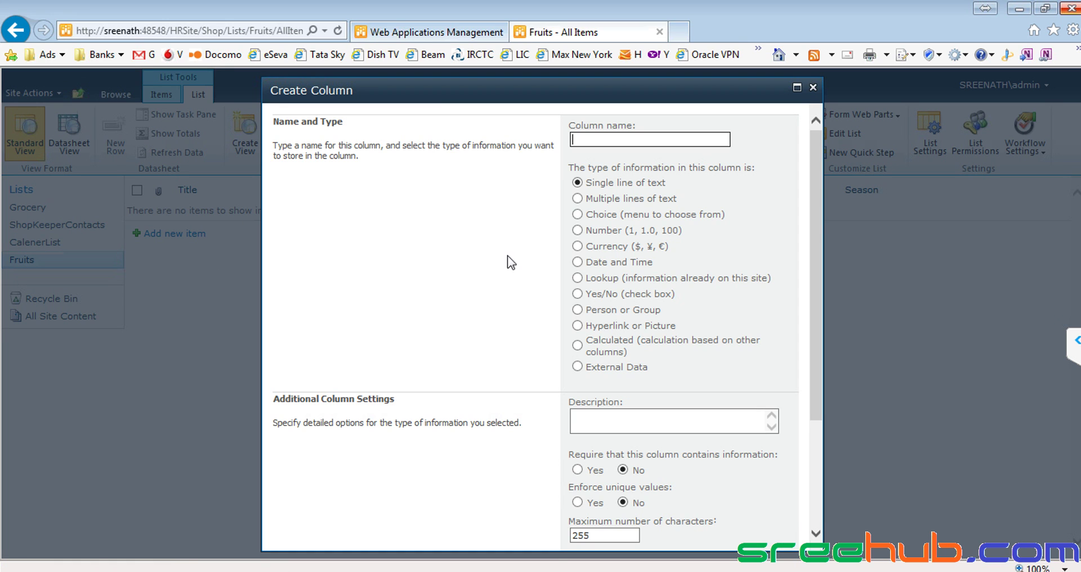
{"action": "type", "text": "Usage"}
{"action": "left_click_drag", "start_coordinate": [644, 139], "coordinate": [542, 141]}
{"action": "key", "text": "ctrl+c"}
{"action": "left_click", "coordinate": [600, 419]}
{"action": "key", "text": "ctrl+v"}
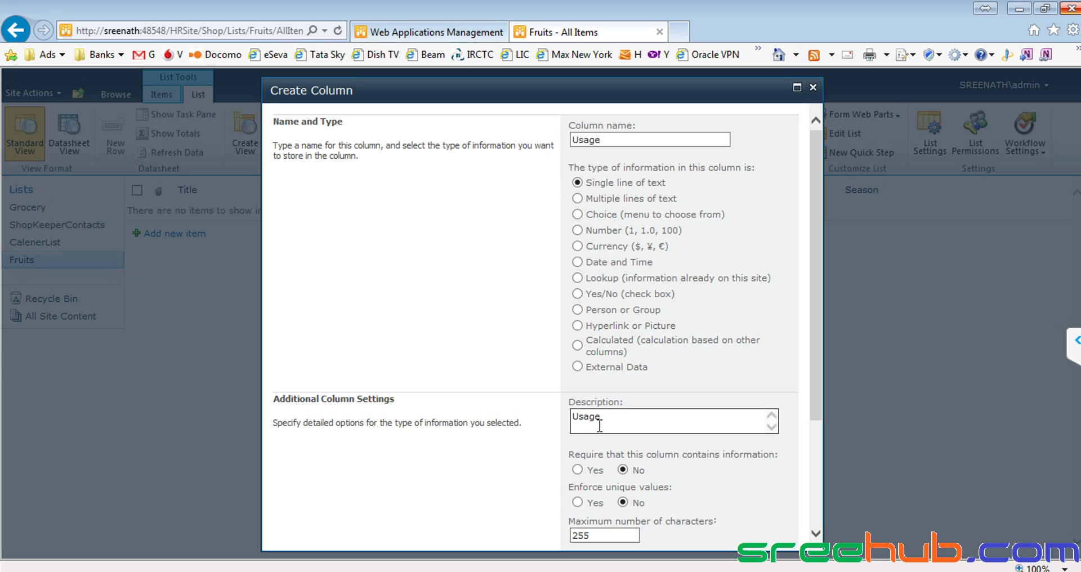
{"action": "type", "text": "Type"}
{"action": "scroll", "coordinate": [593, 427], "scroll_direction": "down", "scroll_amount": 2}
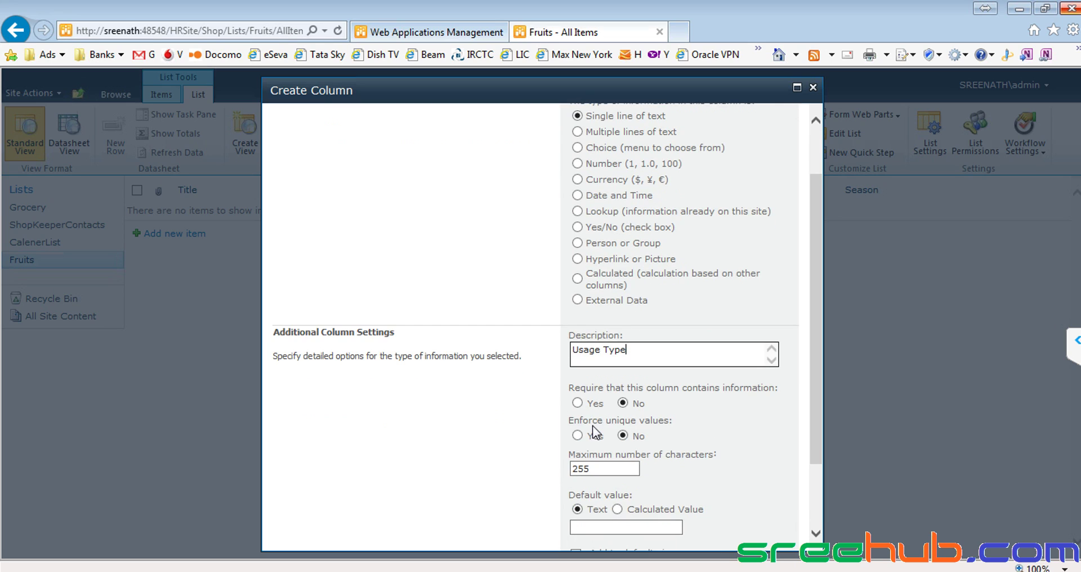
{"action": "left_click", "coordinate": [578, 335]}
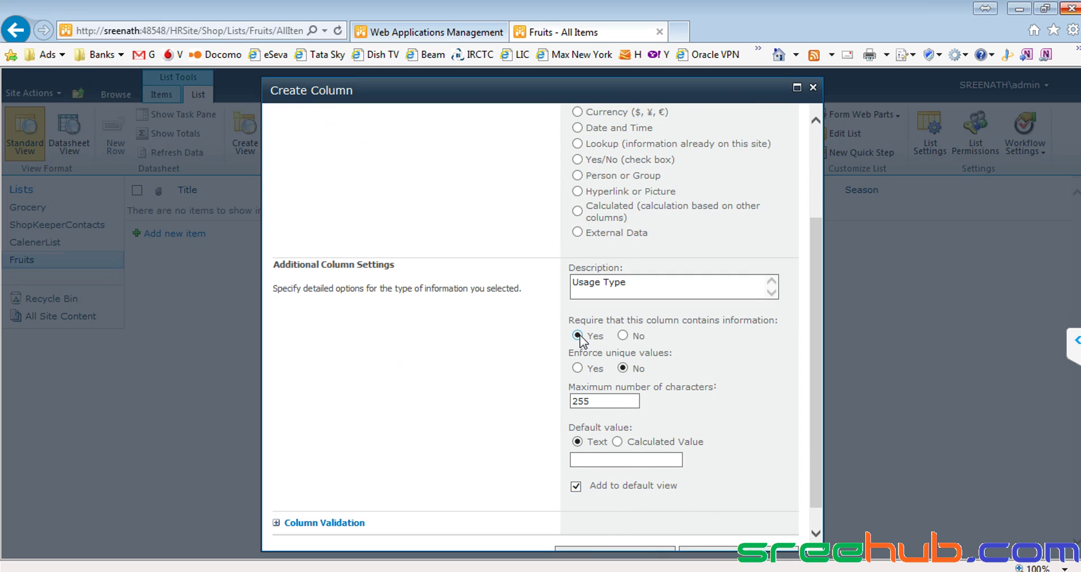
{"action": "scroll", "coordinate": [694, 442], "scroll_direction": "down", "scroll_amount": 1}
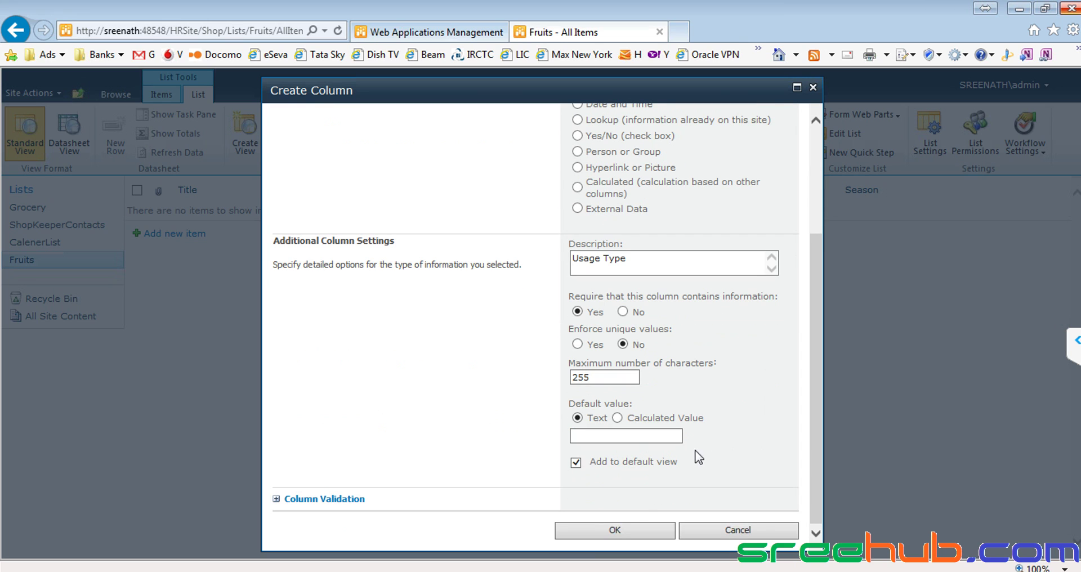
{"action": "left_click", "coordinate": [614, 535]}
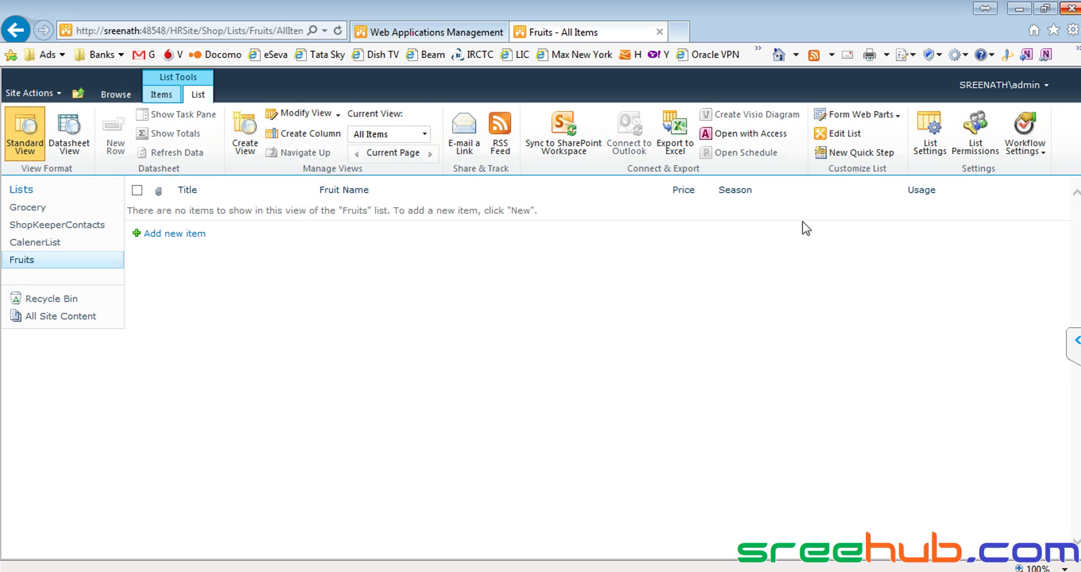
{"action": "left_click", "coordinate": [935, 150]}
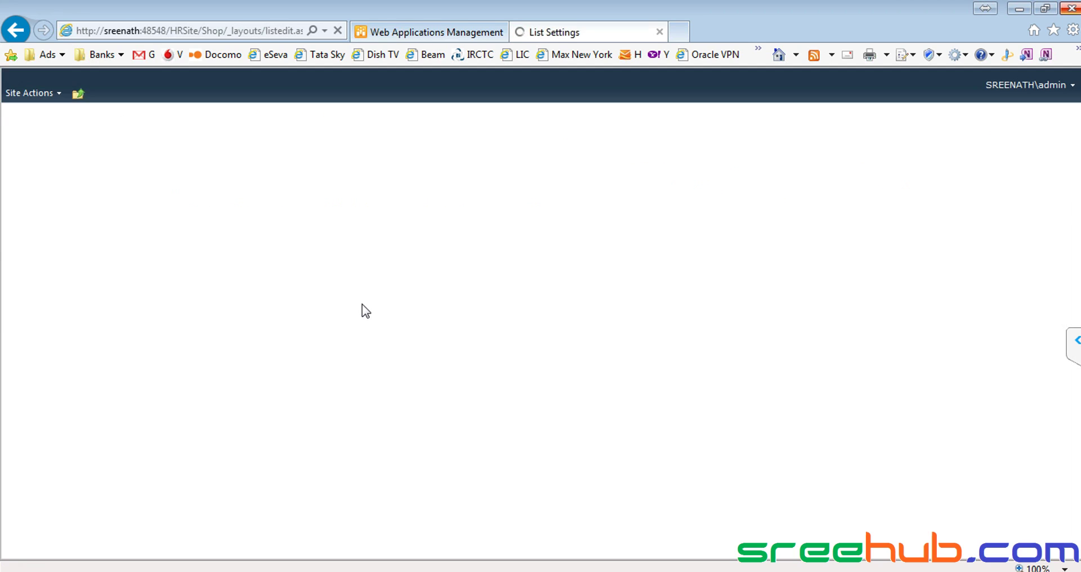
In the All Items view, uncheck Attachments and Title, set Usage to position 1, and save.
{"action": "scroll", "coordinate": [363, 312], "scroll_direction": "down", "scroll_amount": 5}
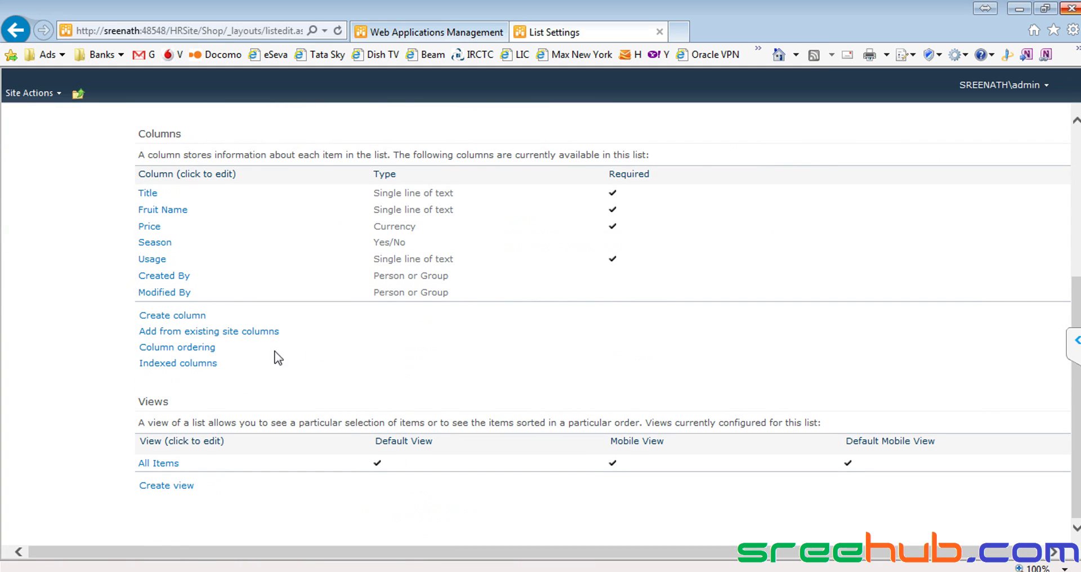
{"action": "left_click", "coordinate": [156, 461]}
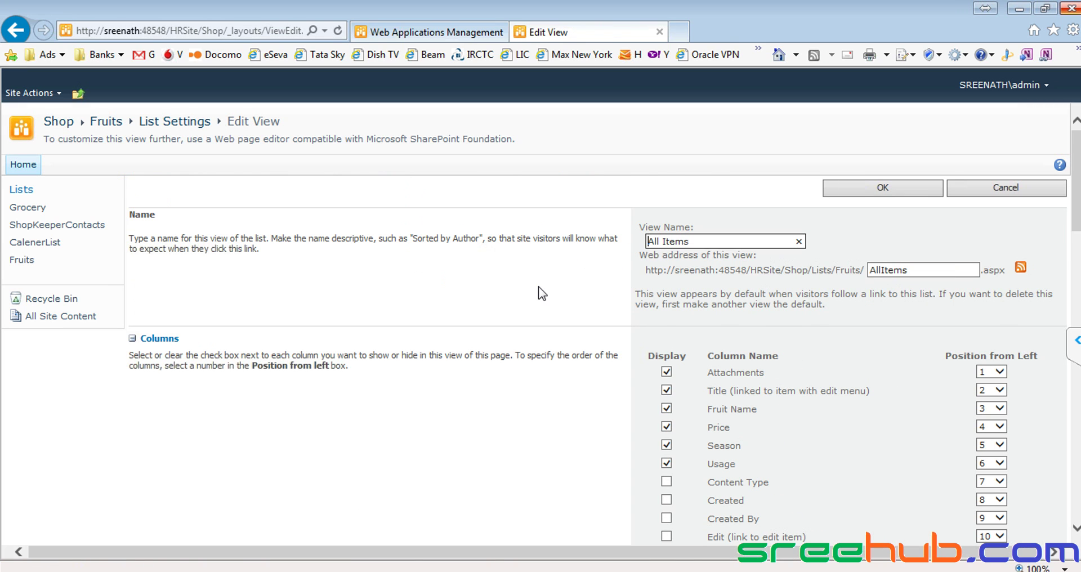
{"action": "scroll", "coordinate": [540, 288], "scroll_direction": "down", "scroll_amount": 1}
{"action": "left_click", "coordinate": [667, 306]}
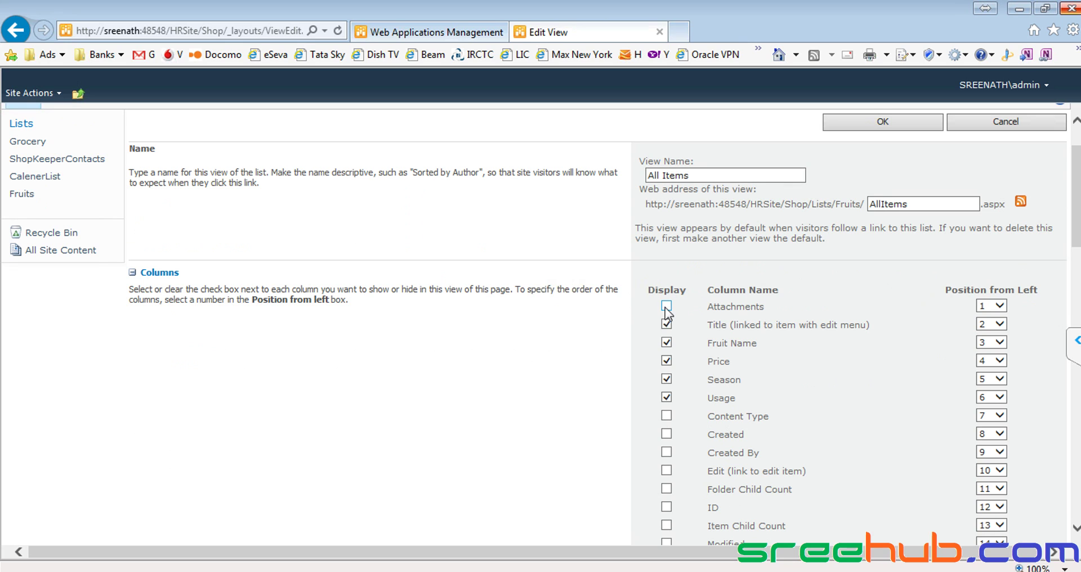
{"action": "left_click", "coordinate": [666, 324]}
{"action": "scroll", "coordinate": [573, 312], "scroll_direction": "down", "scroll_amount": 1}
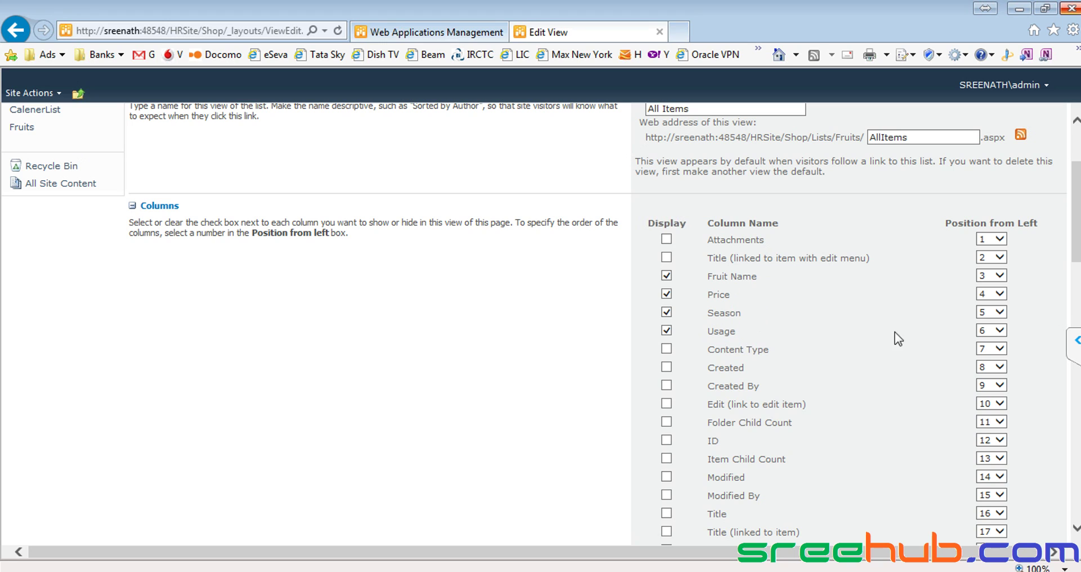
{"action": "left_click", "coordinate": [998, 330]}
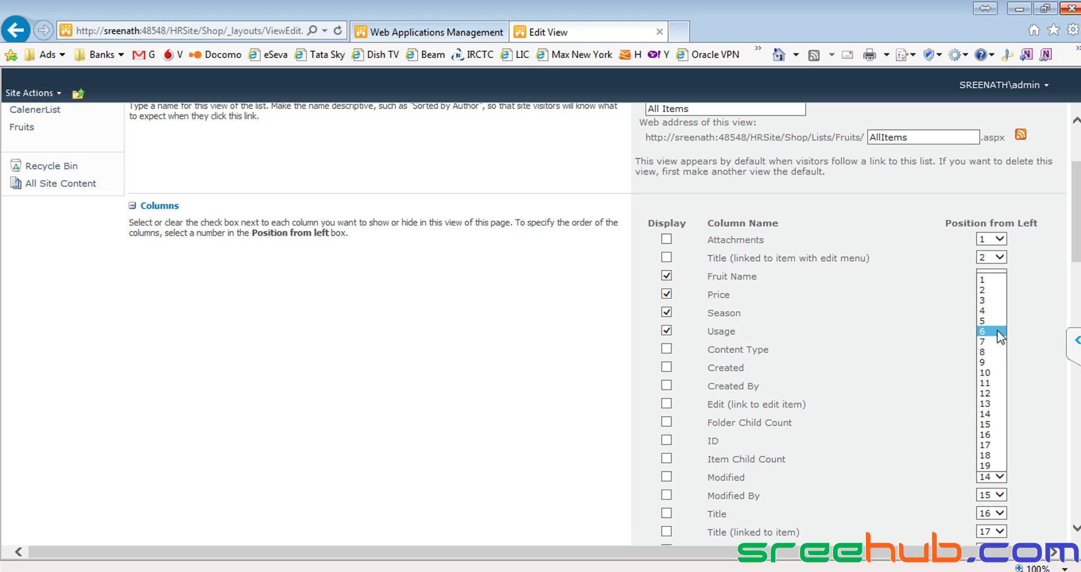
{"action": "left_click", "coordinate": [985, 279]}
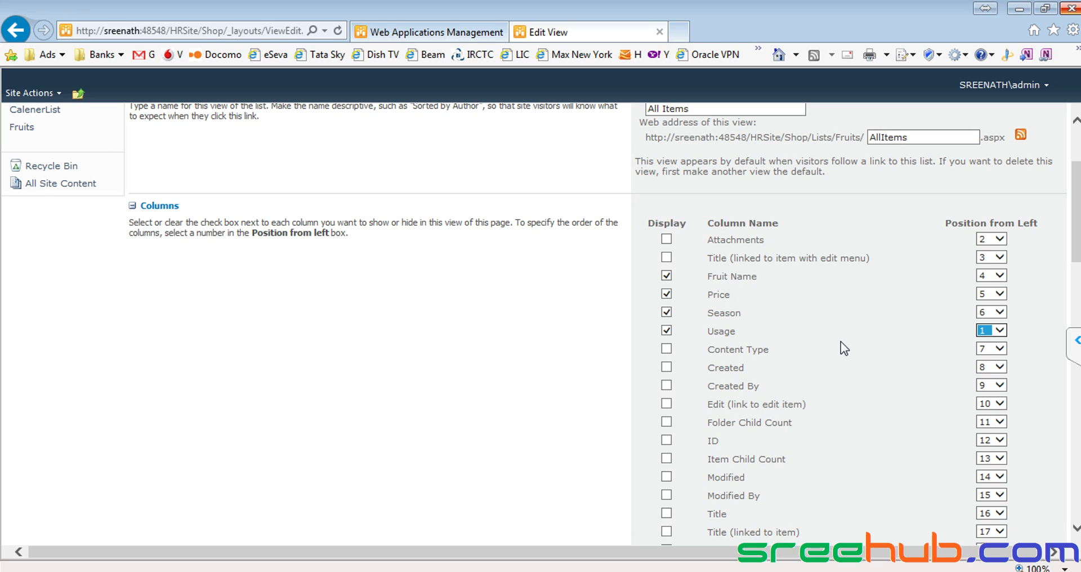
{"action": "scroll", "coordinate": [888, 212], "scroll_direction": "up", "scroll_amount": 3}
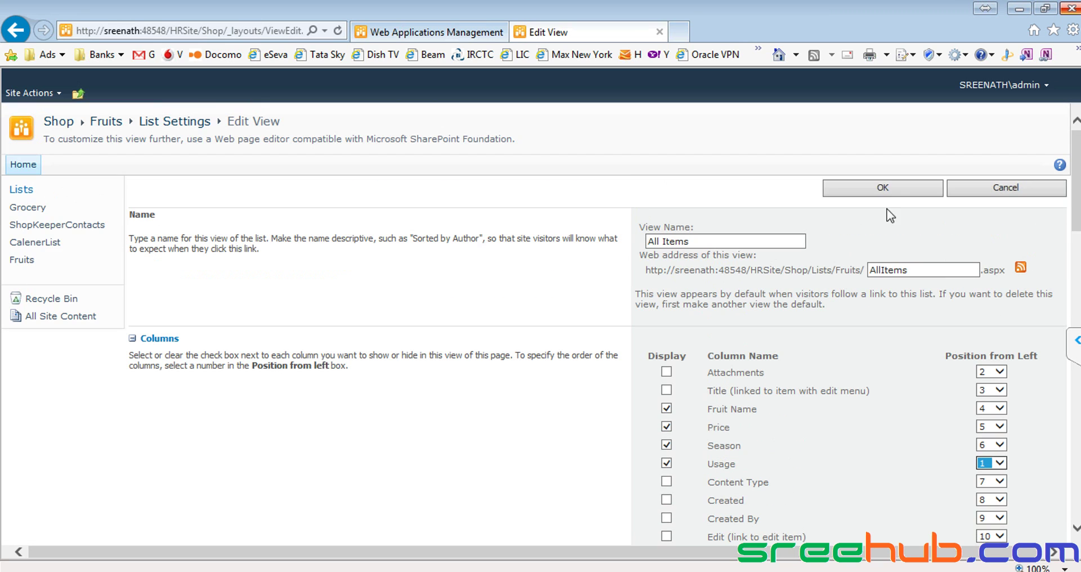
{"action": "left_click", "coordinate": [882, 188]}
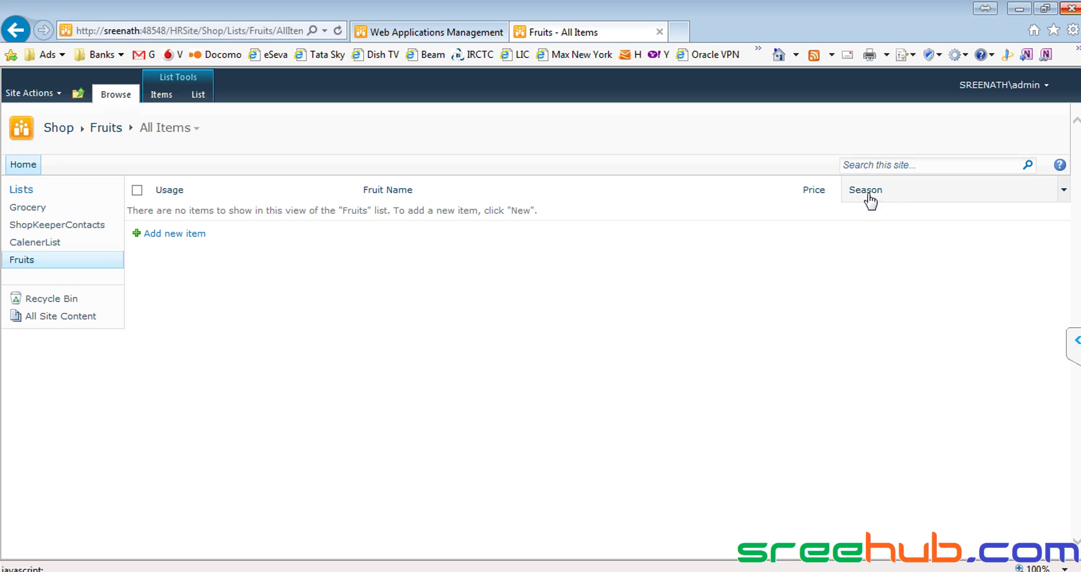
Start a new fruit item, cancel it without saving, and show the List ribbon.
{"action": "left_click", "coordinate": [191, 234]}
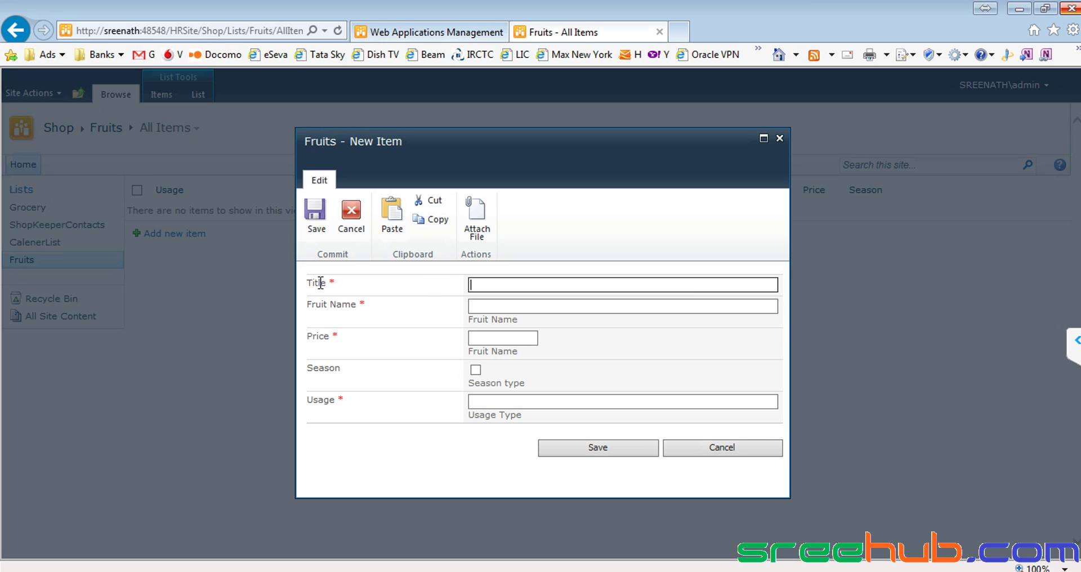
{"action": "left_click", "coordinate": [305, 283]}
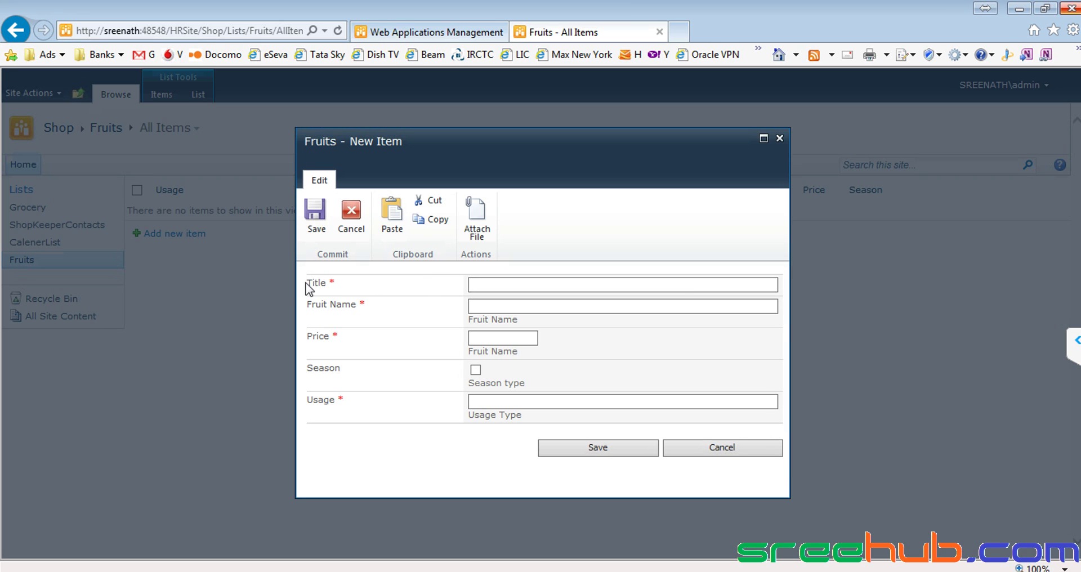
{"action": "left_click_drag", "start_coordinate": [308, 288], "coordinate": [336, 281]}
{"action": "left_click", "coordinate": [337, 290]}
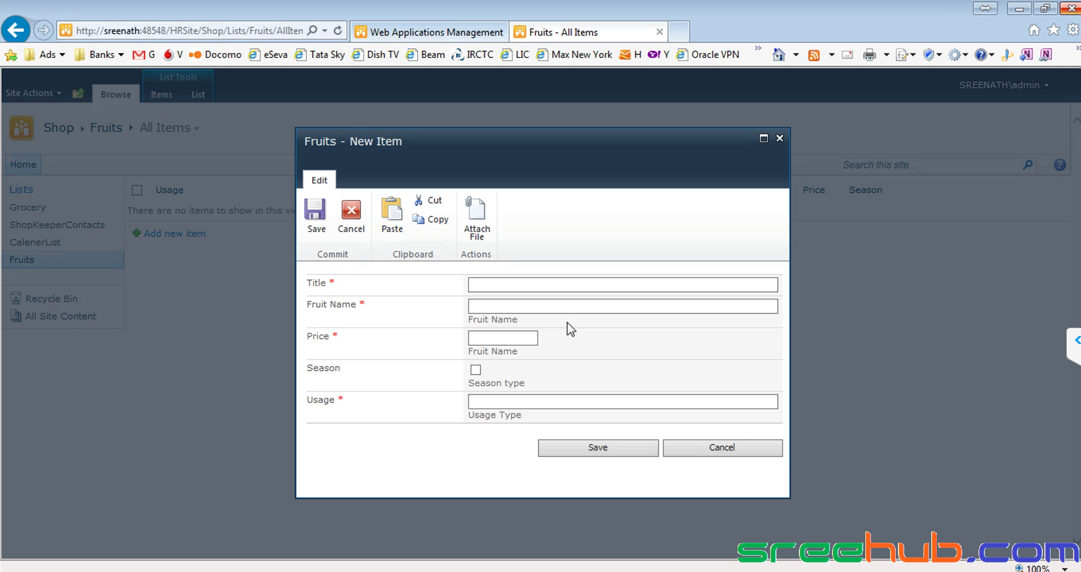
{"action": "left_click", "coordinate": [746, 445]}
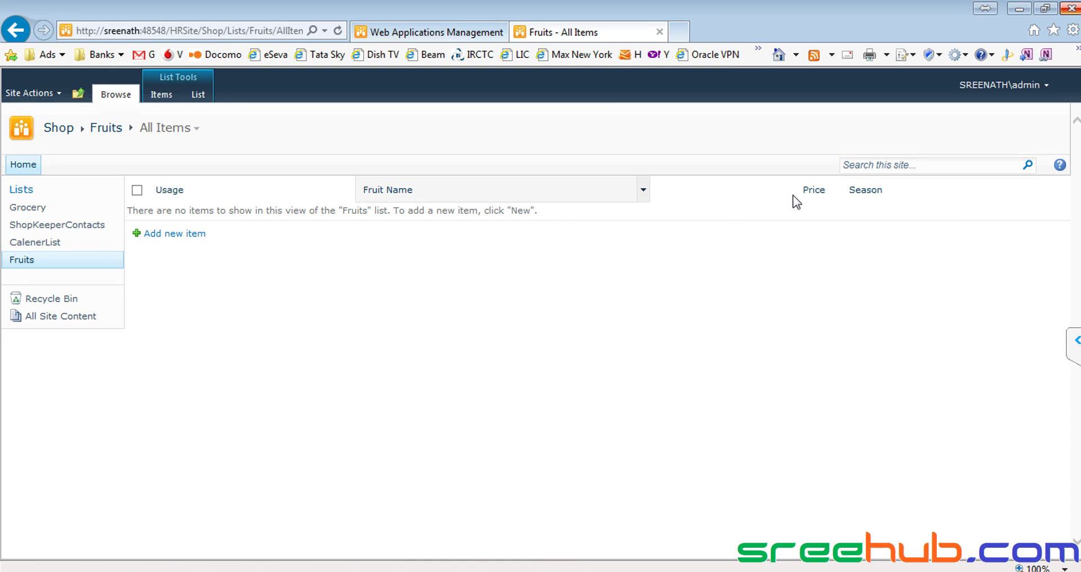
{"action": "left_click", "coordinate": [198, 94]}
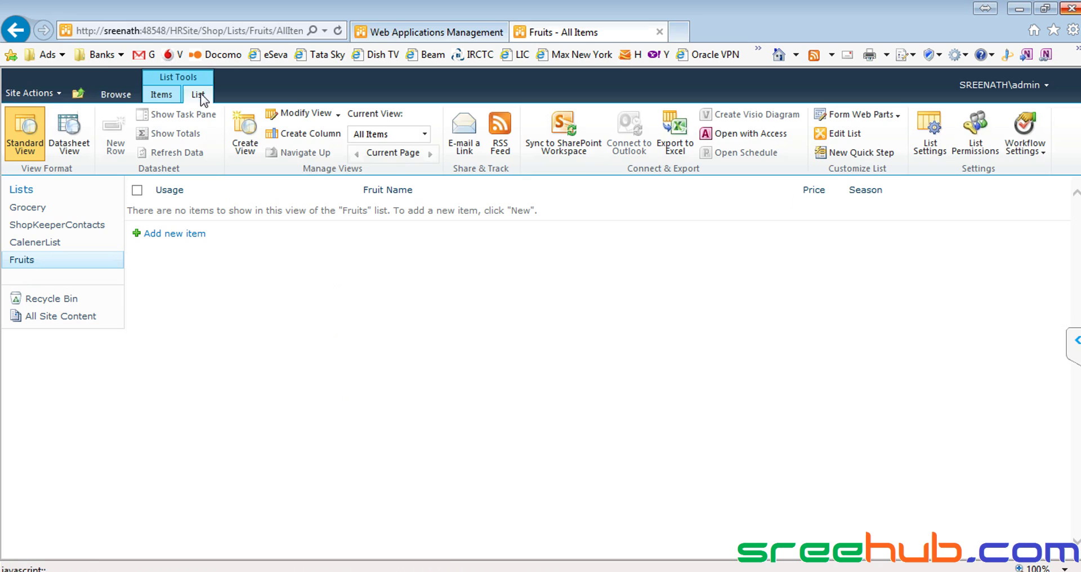
In List Settings, set the Title column's Require information to No and save.
{"action": "left_click", "coordinate": [929, 132]}
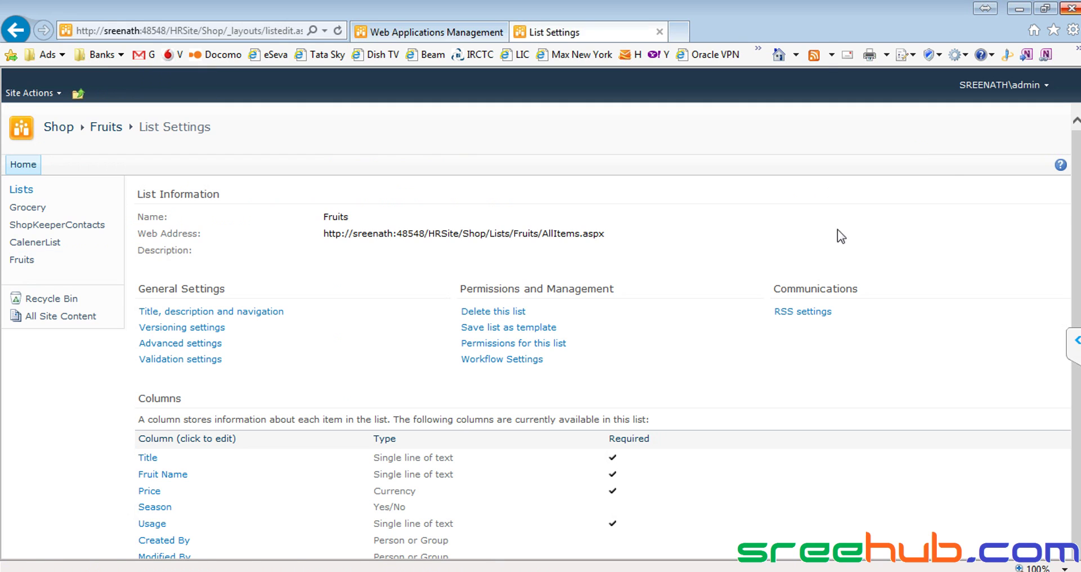
{"action": "scroll", "coordinate": [333, 340], "scroll_direction": "down", "scroll_amount": 2}
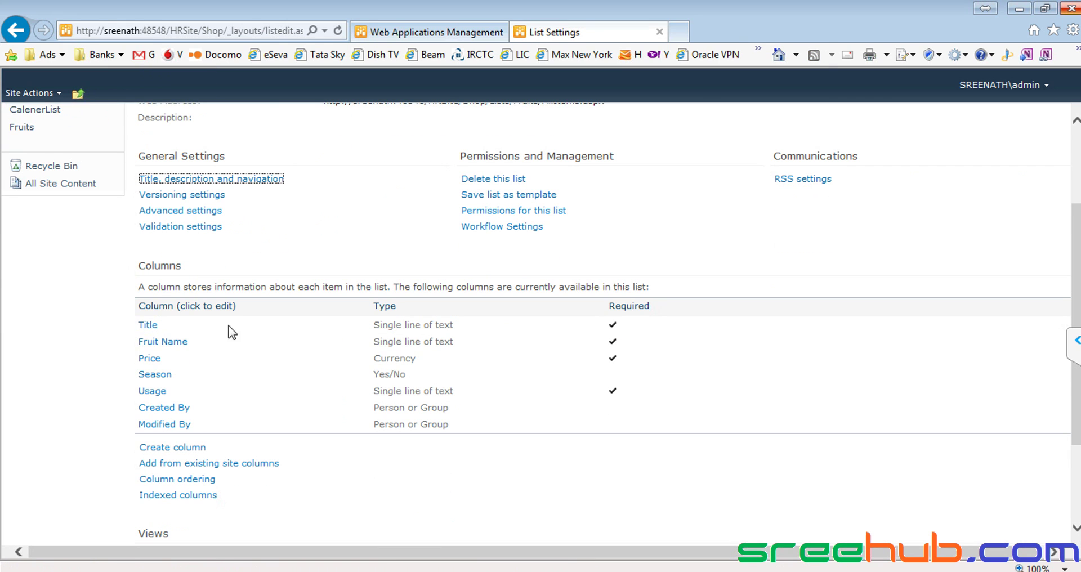
{"action": "left_click_drag", "start_coordinate": [620, 323], "coordinate": [601, 326]}
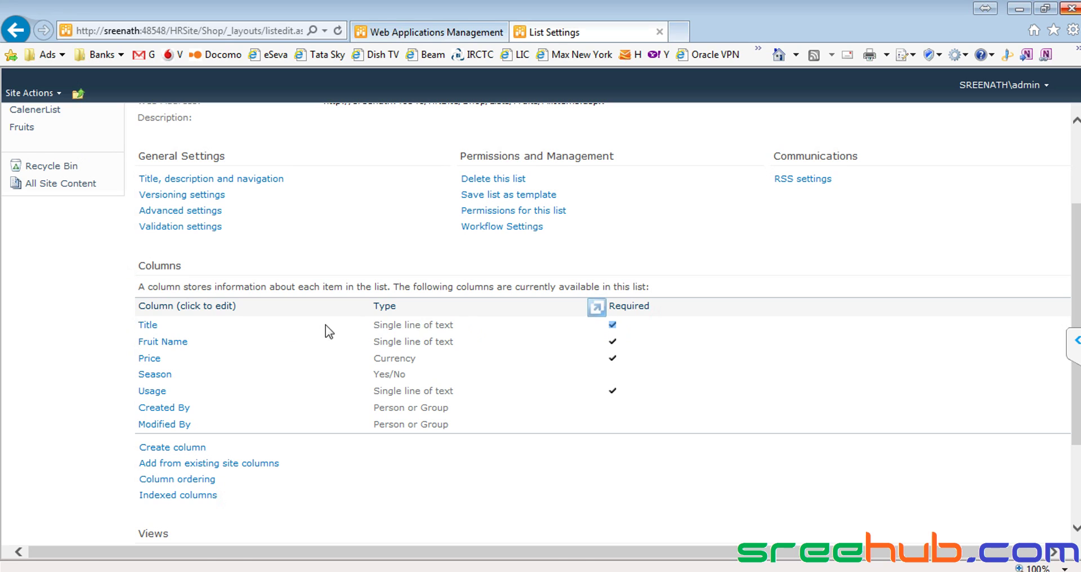
{"action": "left_click", "coordinate": [149, 326]}
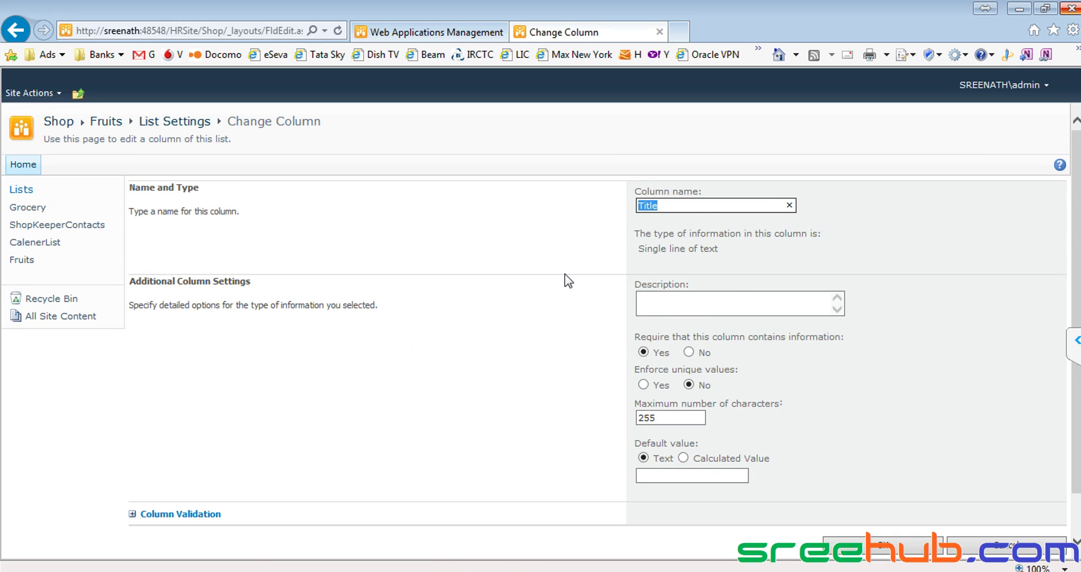
{"action": "scroll", "coordinate": [565, 274], "scroll_direction": "down", "scroll_amount": 1}
{"action": "left_click_drag", "start_coordinate": [636, 292], "coordinate": [837, 291]}
{"action": "left_click", "coordinate": [809, 290]}
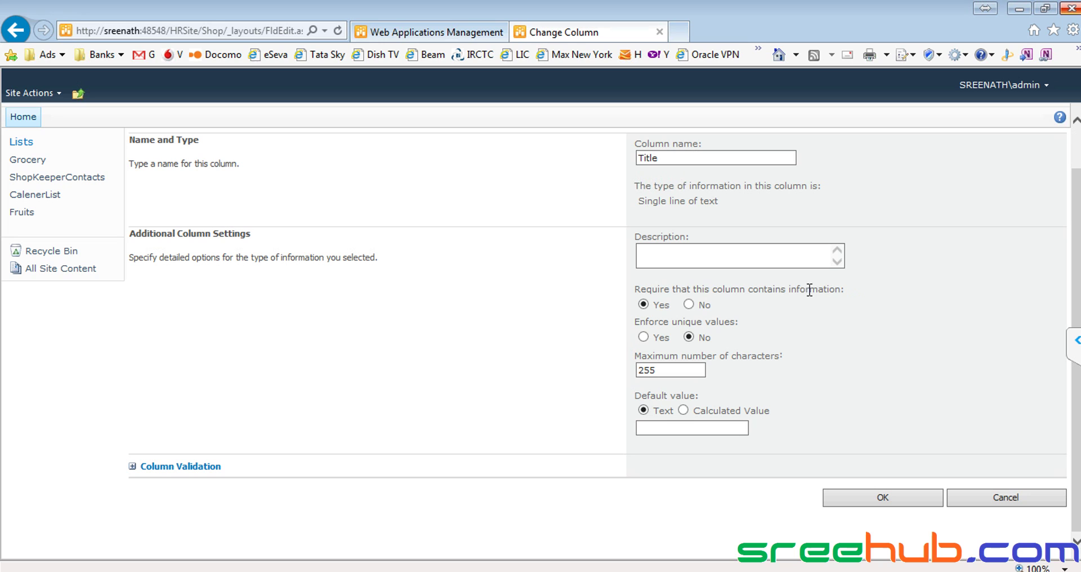
{"action": "left_click", "coordinate": [688, 304]}
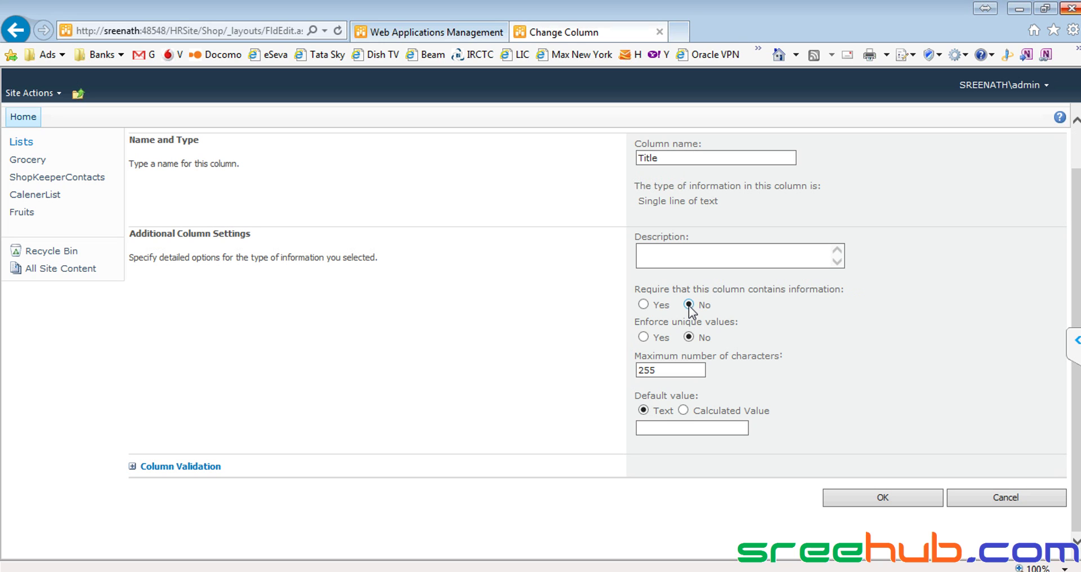
{"action": "left_click", "coordinate": [890, 500]}
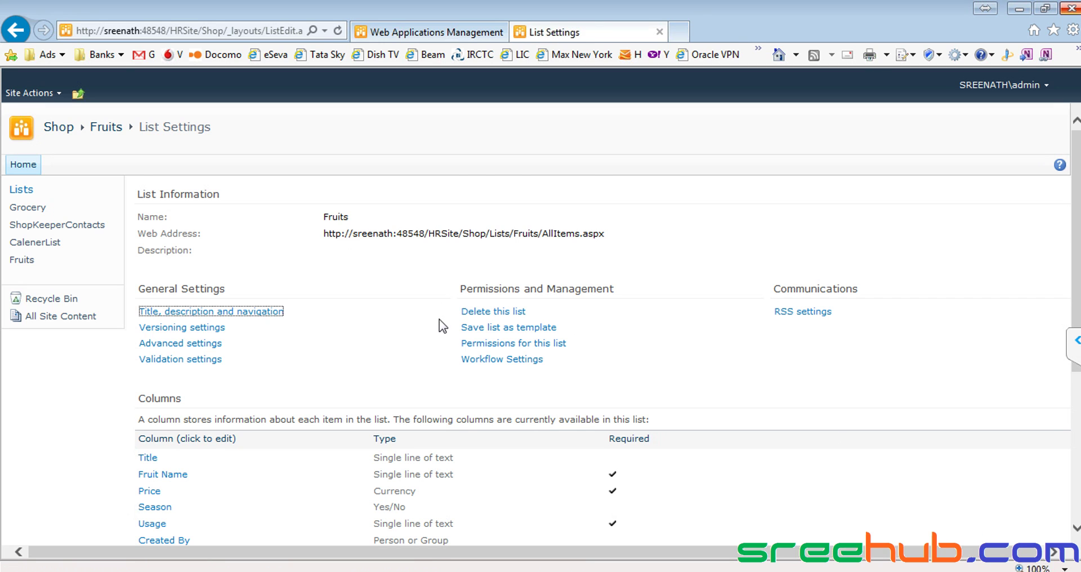
Return to the Fruits list and start a new item.
{"action": "scroll", "coordinate": [443, 325], "scroll_direction": "down", "scroll_amount": 1}
{"action": "left_click_drag", "start_coordinate": [632, 389], "coordinate": [282, 383]}
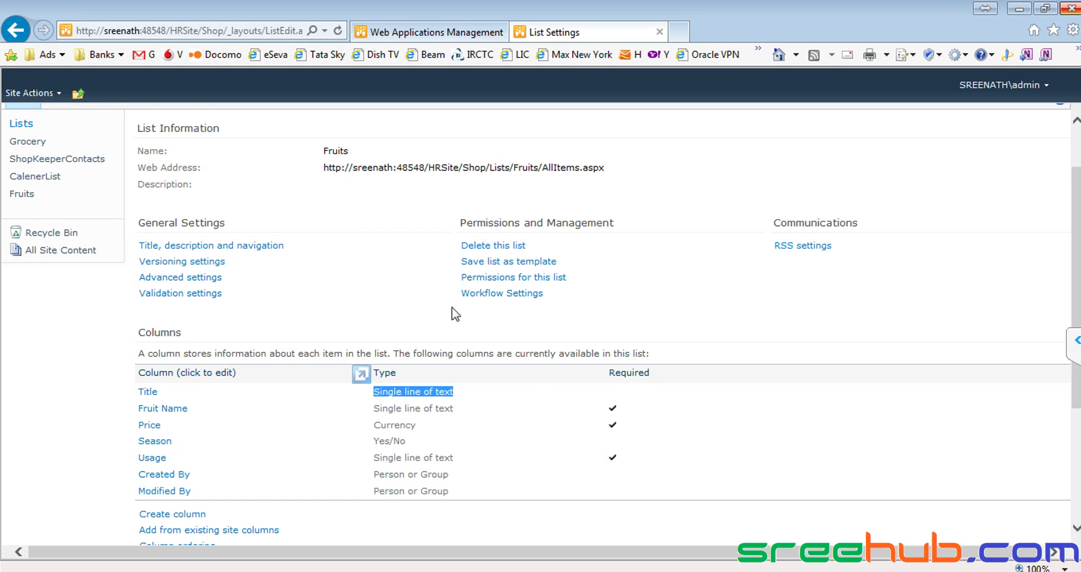
{"action": "scroll", "coordinate": [455, 314], "scroll_direction": "up", "scroll_amount": 1}
{"action": "left_click", "coordinate": [26, 261]}
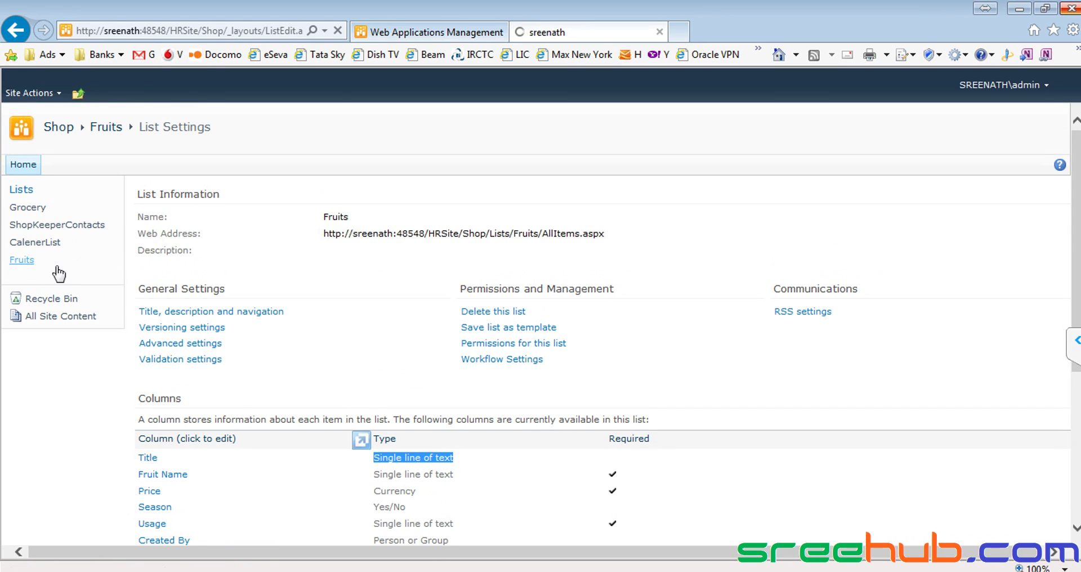
{"action": "left_click", "coordinate": [186, 235]}
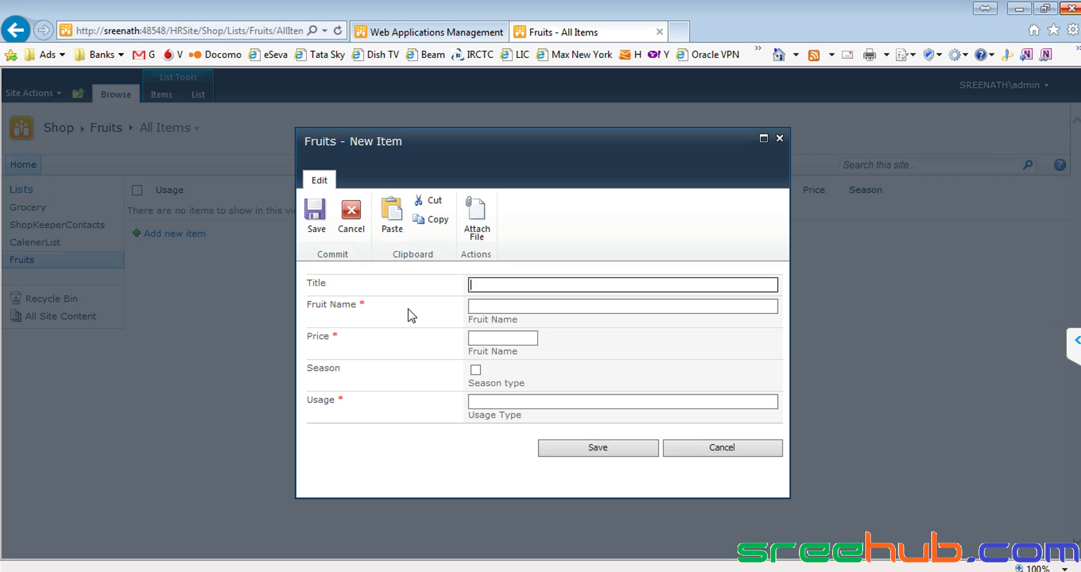
Save a Grapes item with price 1.5, Season ticked, and usage House.
{"action": "left_click", "coordinate": [513, 304]}
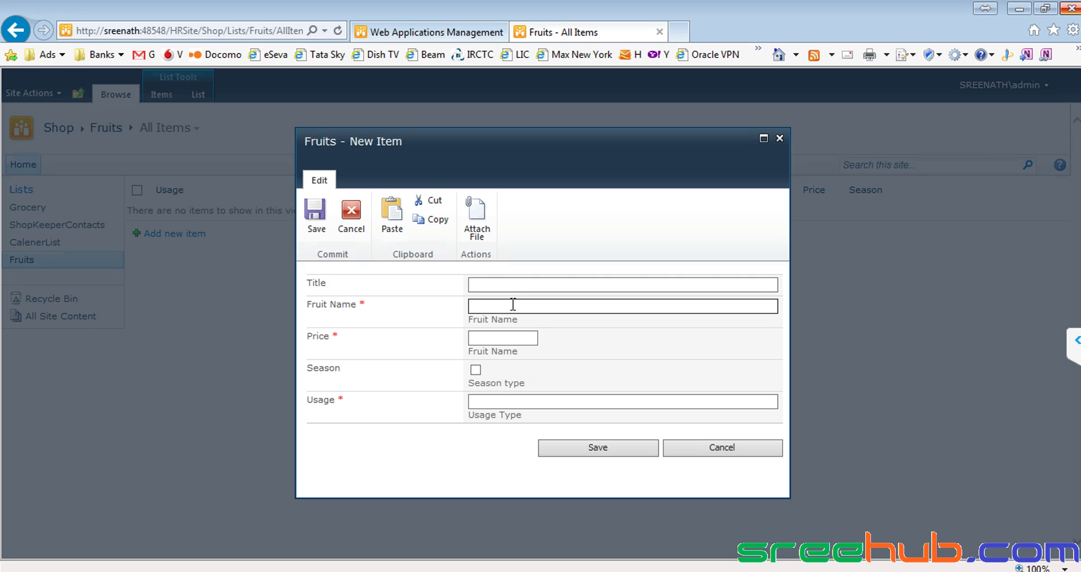
{"action": "type", "text": "Grapes"}
{"action": "left_click", "coordinate": [499, 335]}
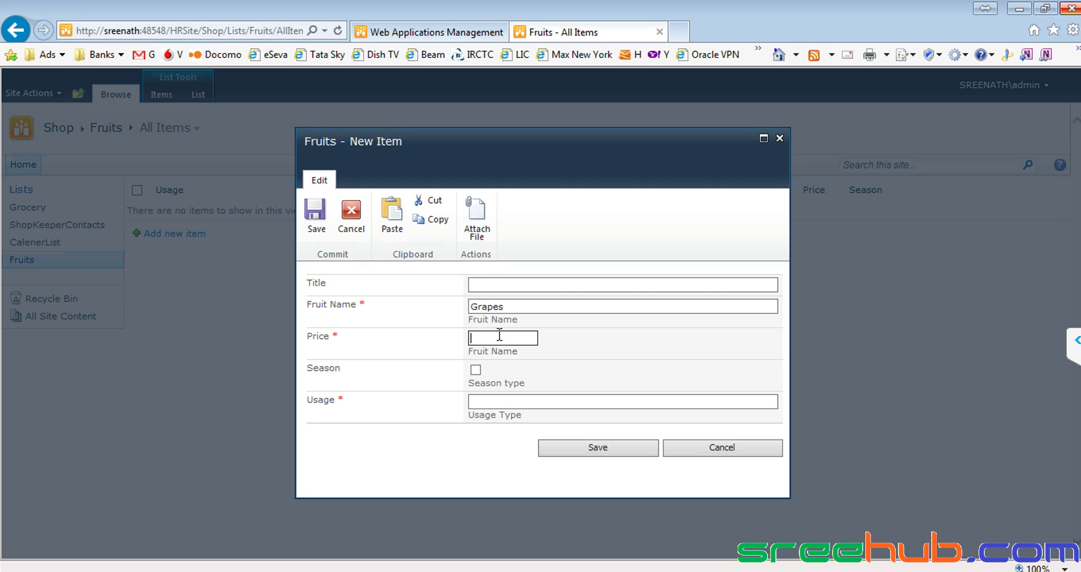
{"action": "type", "text": "1.5"}
{"action": "left_click", "coordinate": [476, 369]}
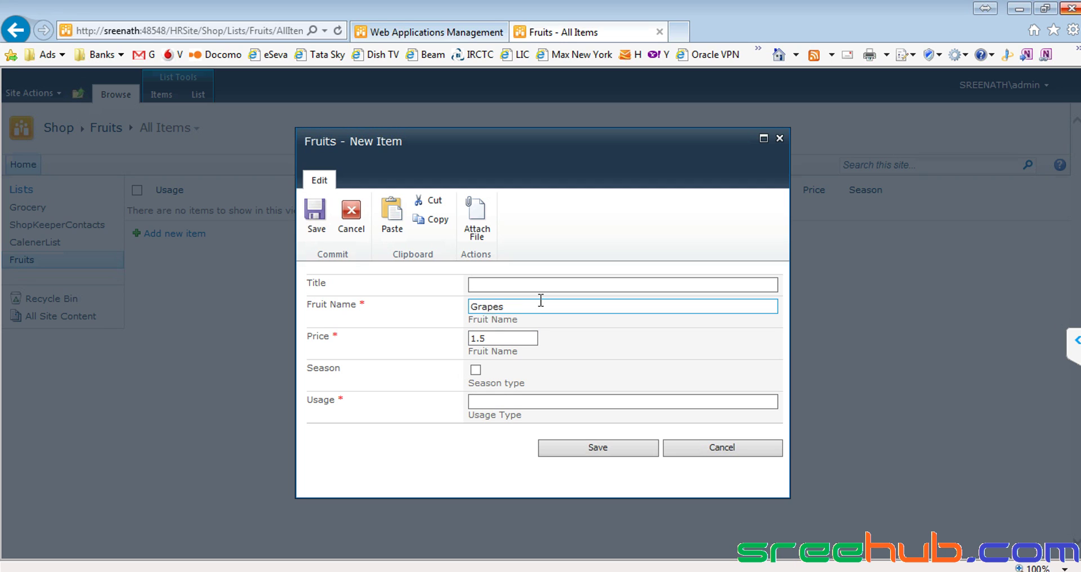
{"action": "left_click", "coordinate": [476, 371]}
{"action": "left_click", "coordinate": [495, 404]}
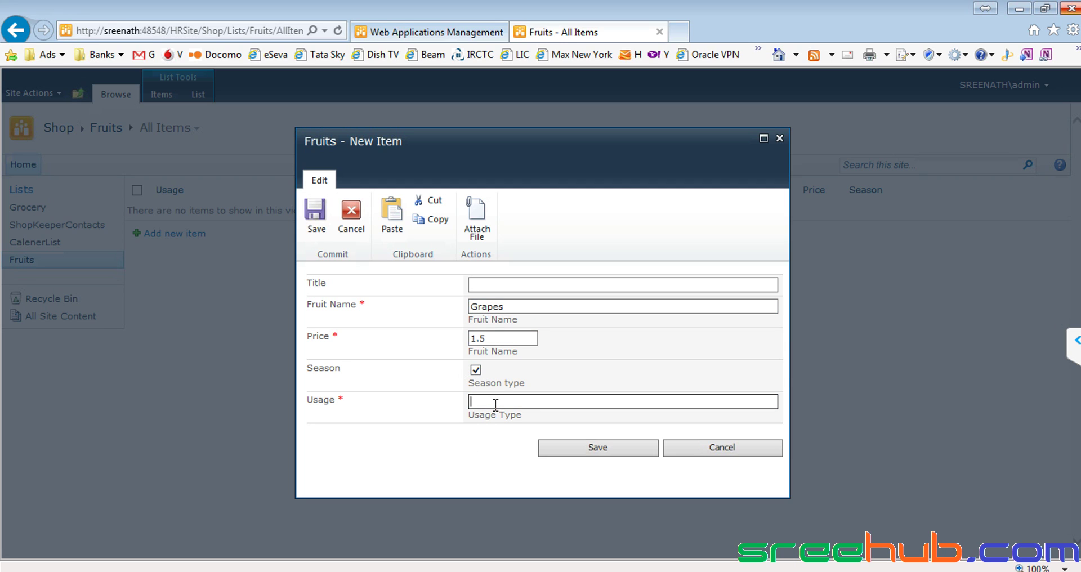
{"action": "type", "text": "House"}
{"action": "left_click", "coordinate": [586, 442]}
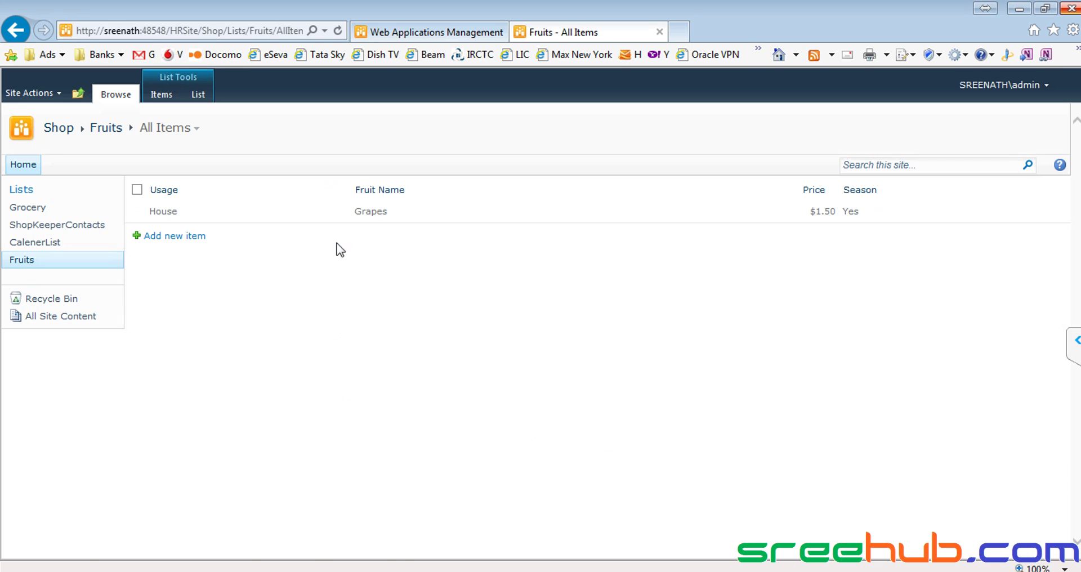
{"action": "left_click", "coordinate": [179, 238]}
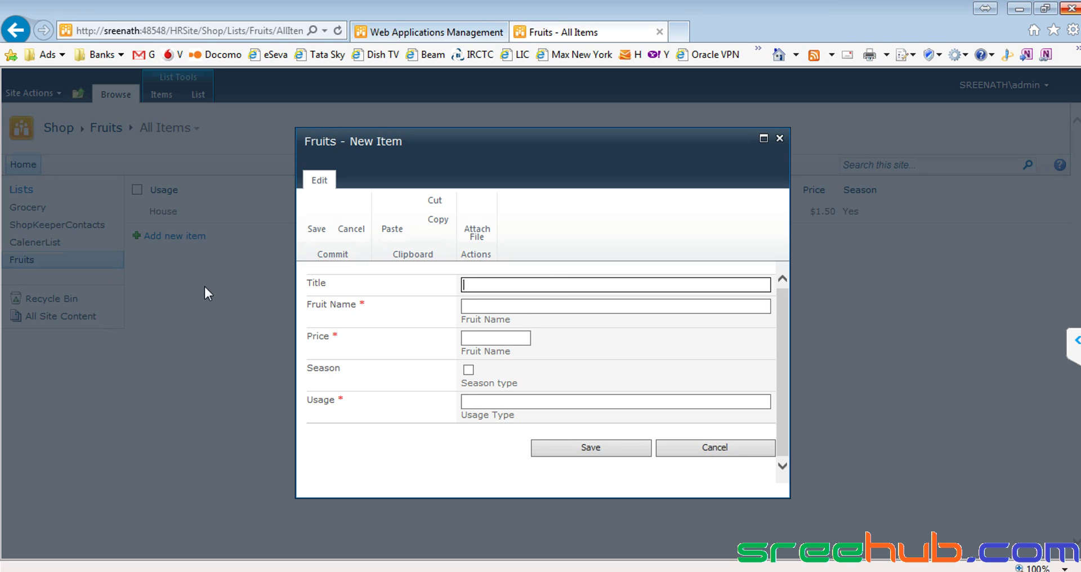
Save an Apples item priced 12.45 with Season unticked and usage Home.
{"action": "left_click", "coordinate": [512, 303]}
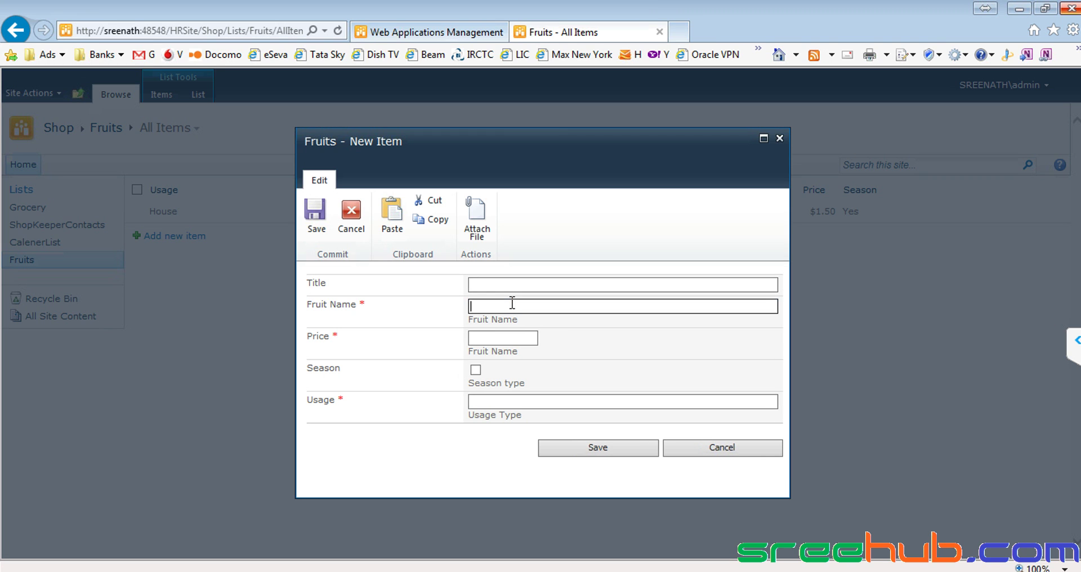
{"action": "type", "text": "Apples"}
{"action": "key", "text": "Tab"}
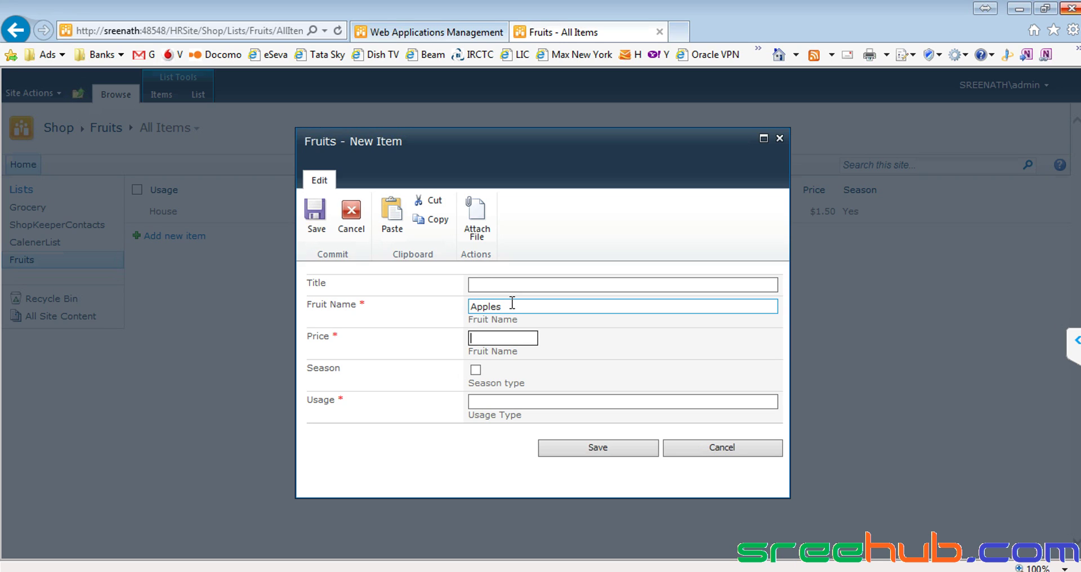
{"action": "type", "text": "12.45"}
{"action": "left_click", "coordinate": [495, 401]}
{"action": "type", "text": "Home"}
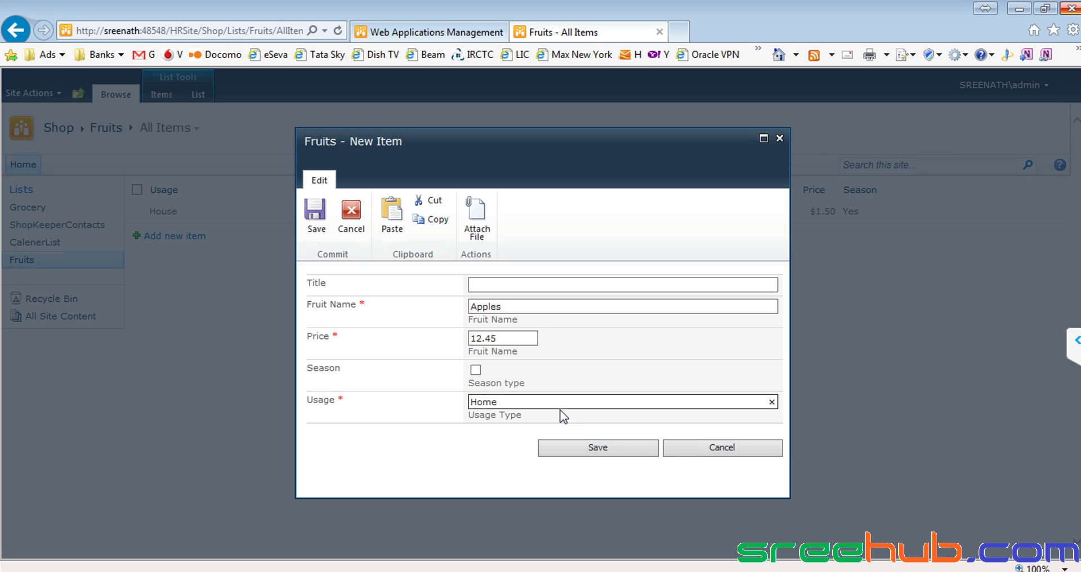
{"action": "left_click_drag", "start_coordinate": [545, 402], "coordinate": [413, 403]}
{"action": "left_click", "coordinate": [598, 449]}
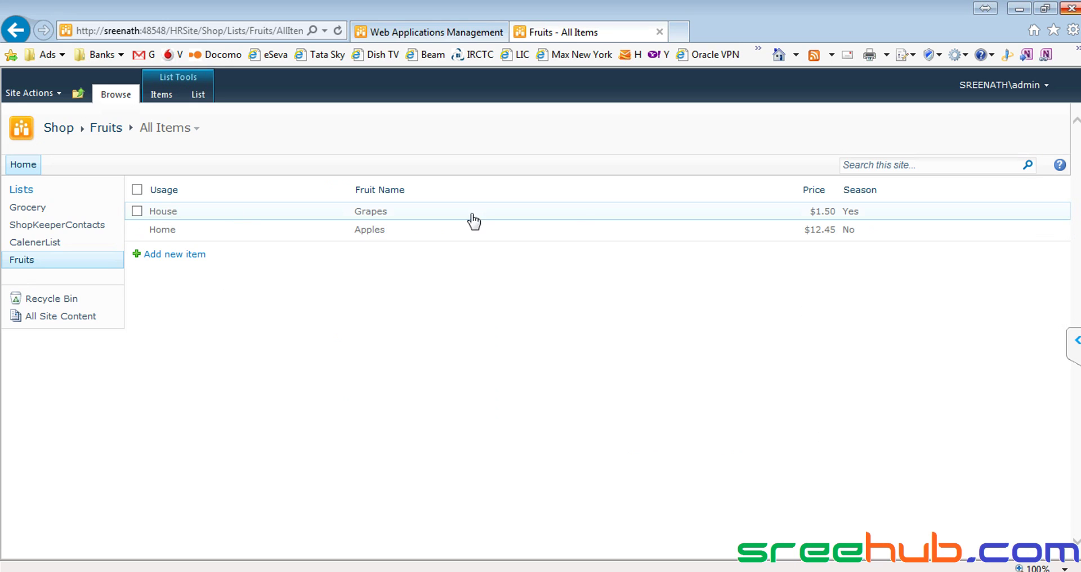
Edit the Grapes item, replacing its usage House with Home, and save.
{"action": "left_click", "coordinate": [167, 216]}
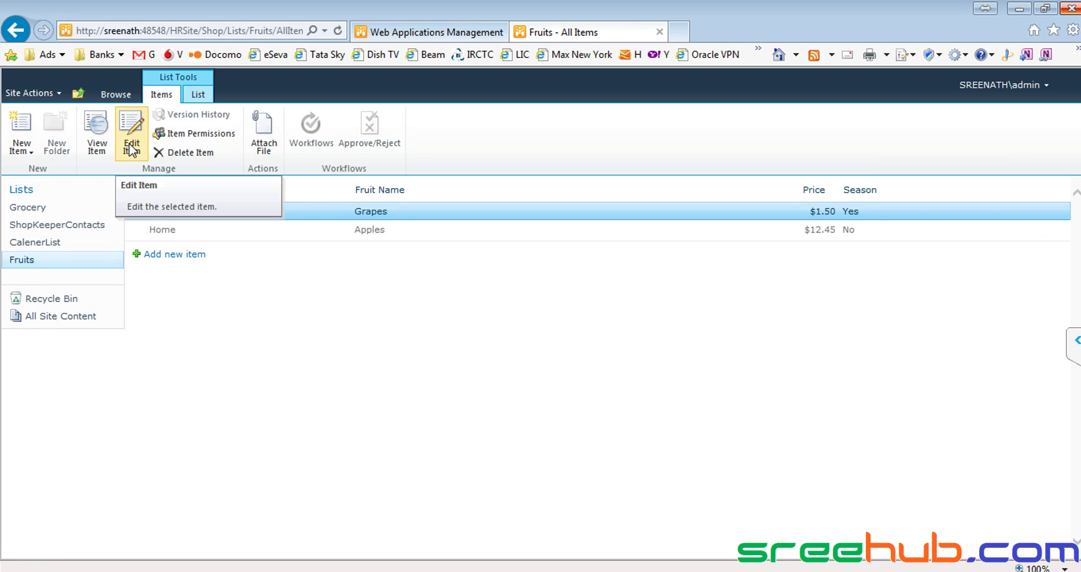
{"action": "left_click", "coordinate": [130, 129]}
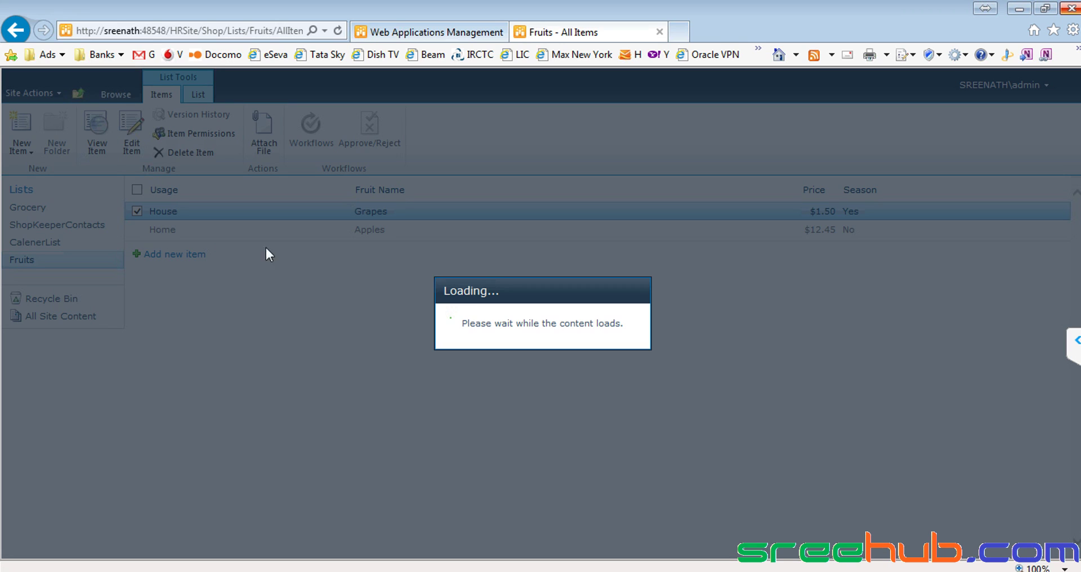
{"action": "left_click_drag", "start_coordinate": [501, 401], "coordinate": [368, 396]}
{"action": "type", "text": "Home"}
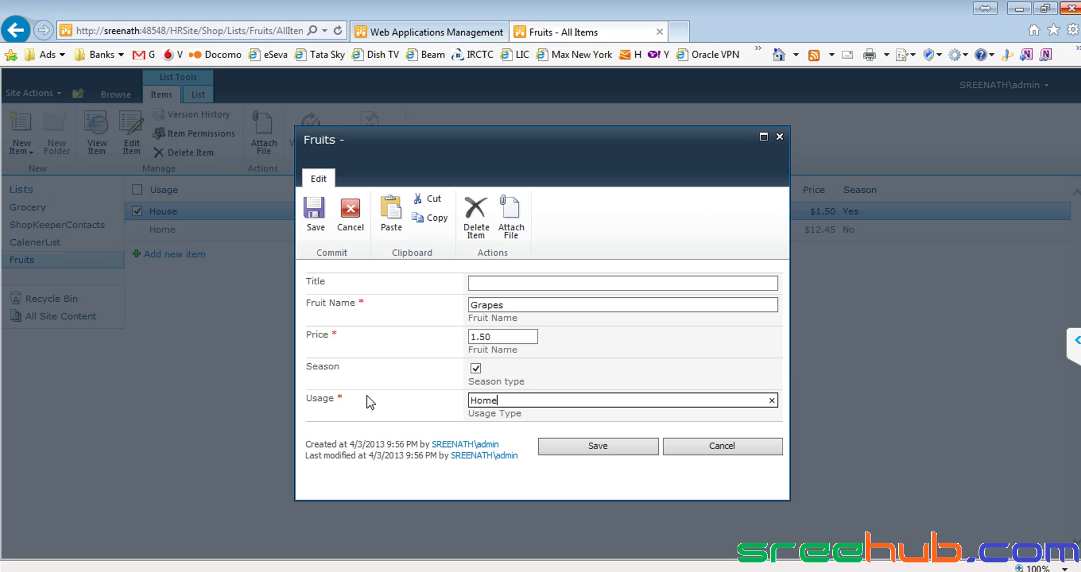
{"action": "left_click", "coordinate": [586, 446]}
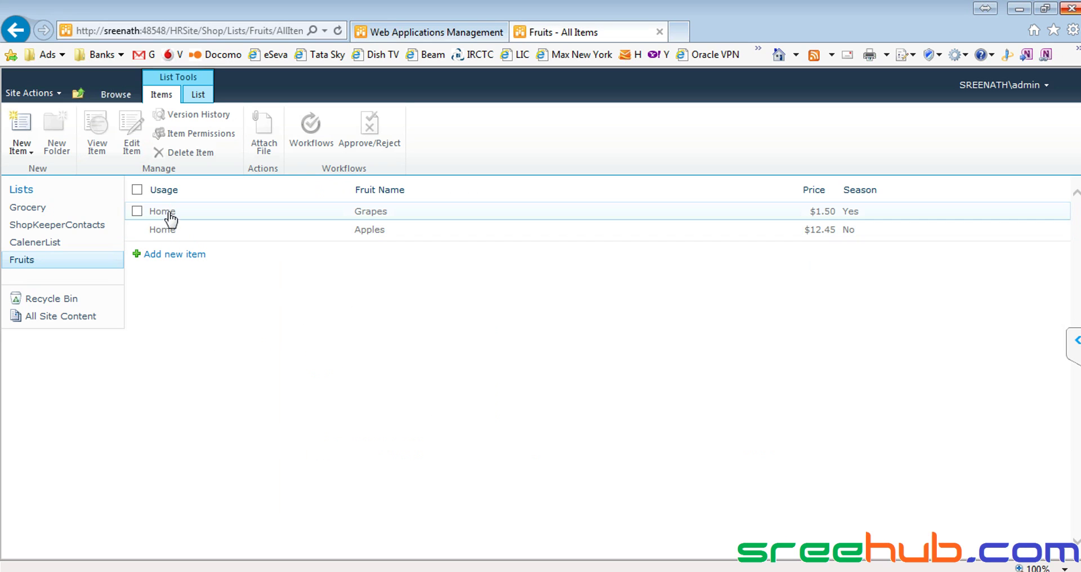
Save a new Mango item priced 2.50, Season ticked, with usage Office.
{"action": "left_click", "coordinate": [167, 256]}
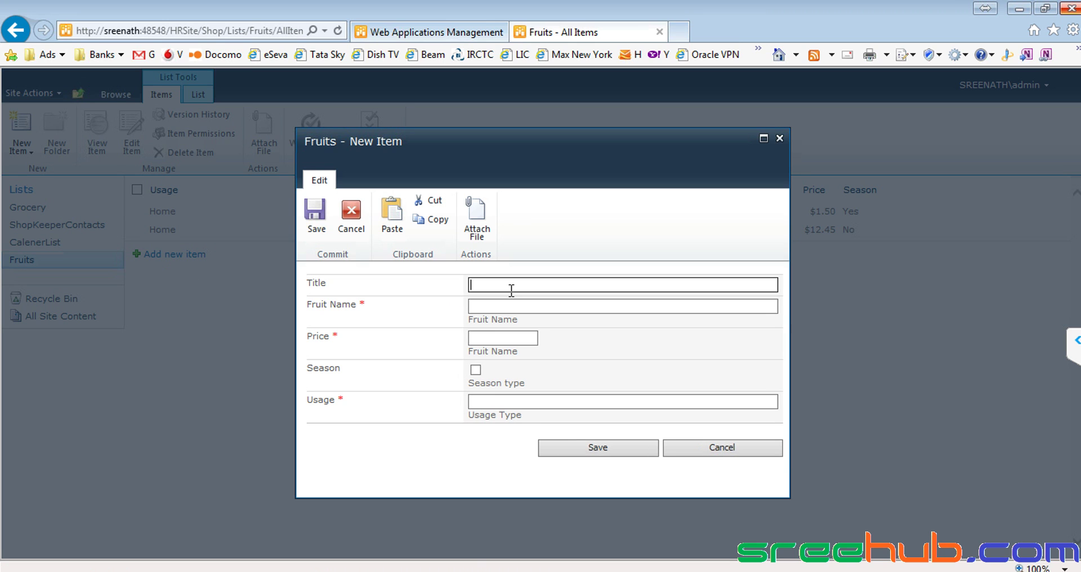
{"action": "left_click", "coordinate": [502, 309]}
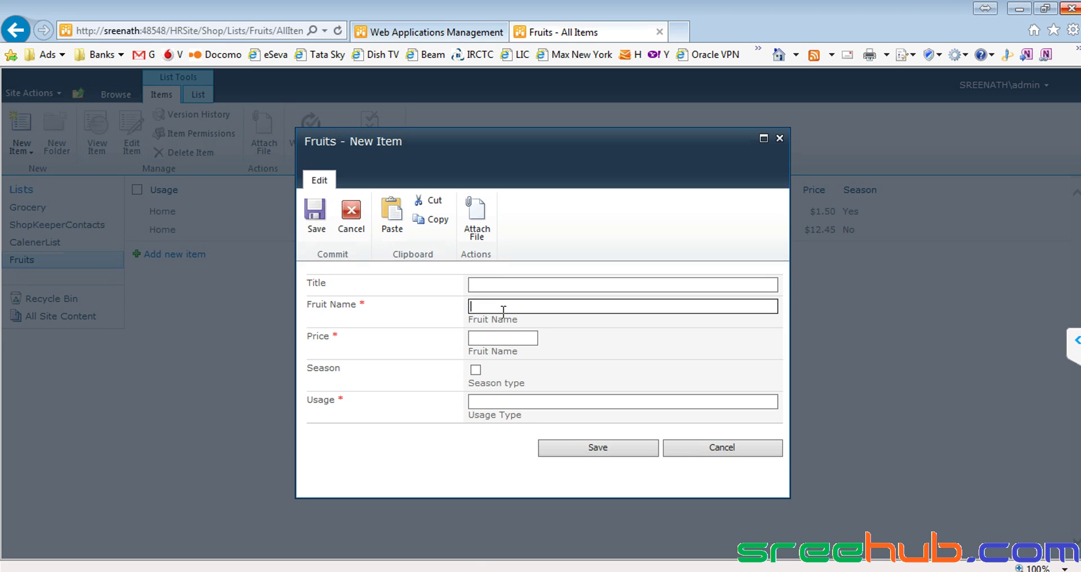
{"action": "type", "text": "Mango"}
{"action": "key", "text": "Tab"}
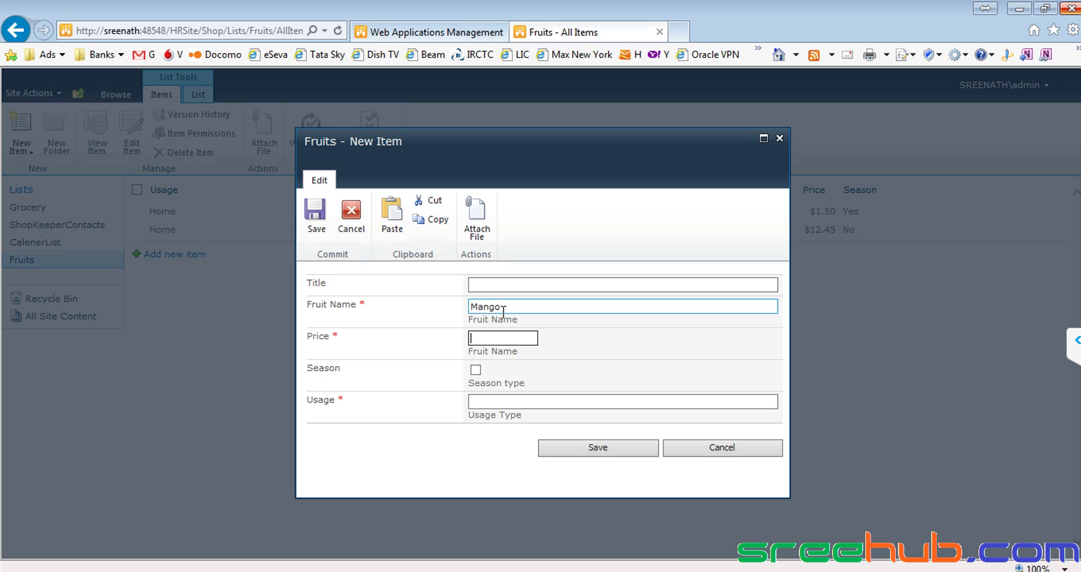
{"action": "type", "text": "2.4"}
{"action": "key", "text": "BackSpace"}
{"action": "type", "text": "50"}
{"action": "left_click", "coordinate": [475, 372]}
{"action": "left_click", "coordinate": [485, 402]}
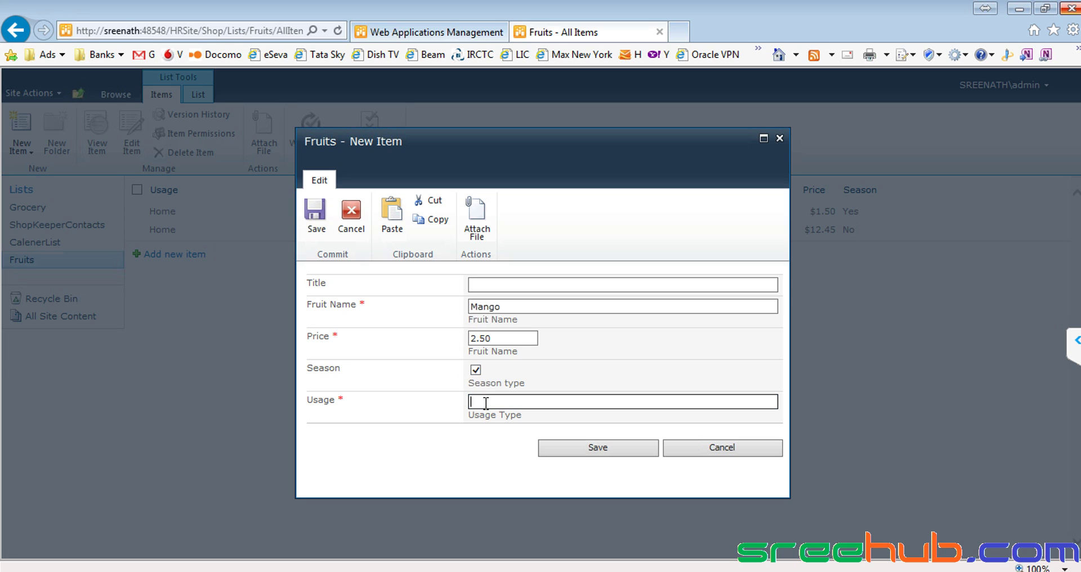
{"action": "type", "text": "Office"}
{"action": "left_click", "coordinate": [591, 440]}
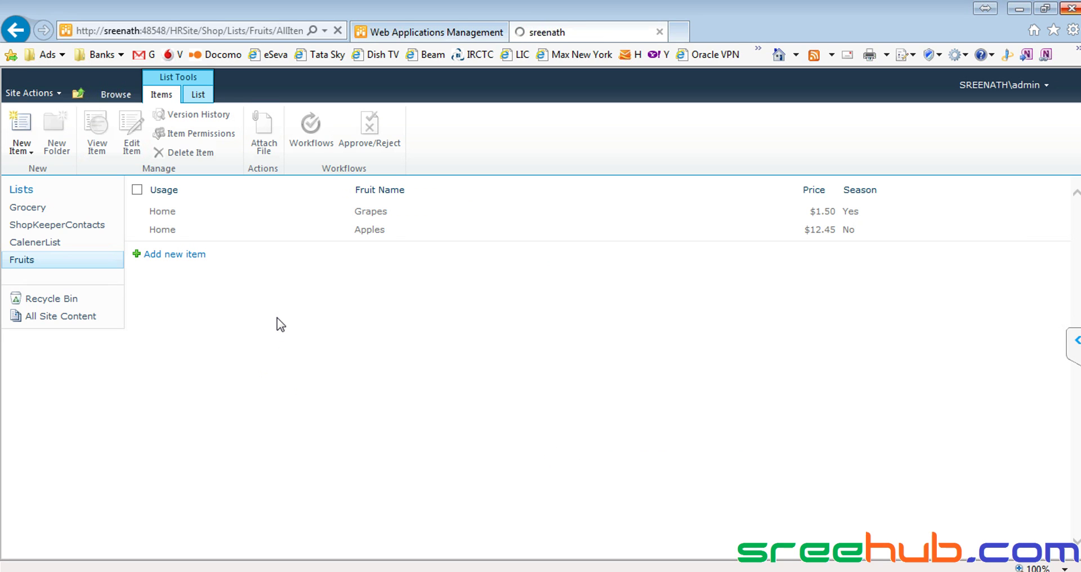
Start a new list item and enter Banana as the Fruit Name.
{"action": "left_click", "coordinate": [180, 272]}
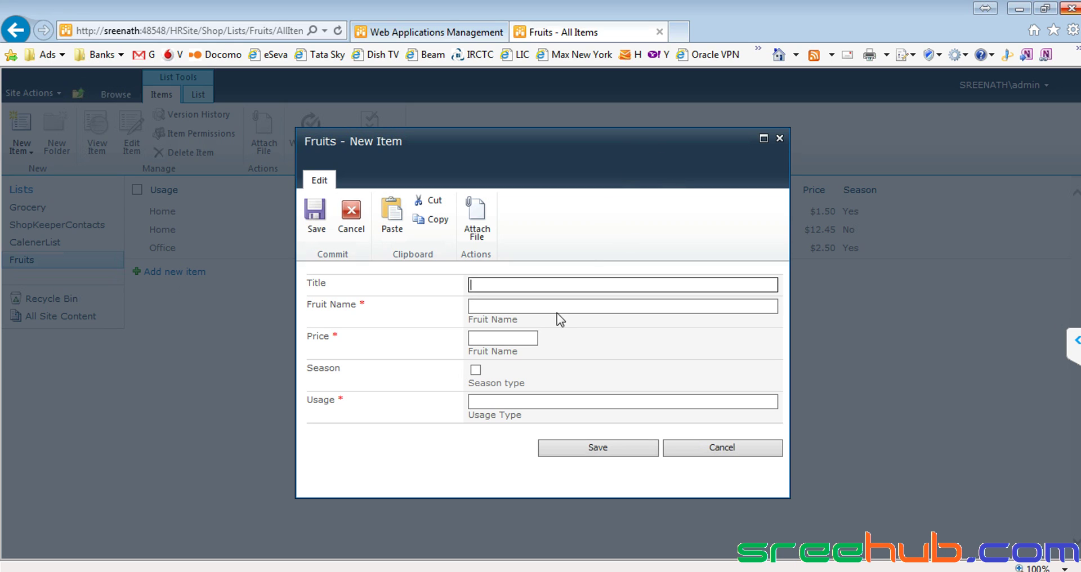
{"action": "left_click", "coordinate": [481, 304]}
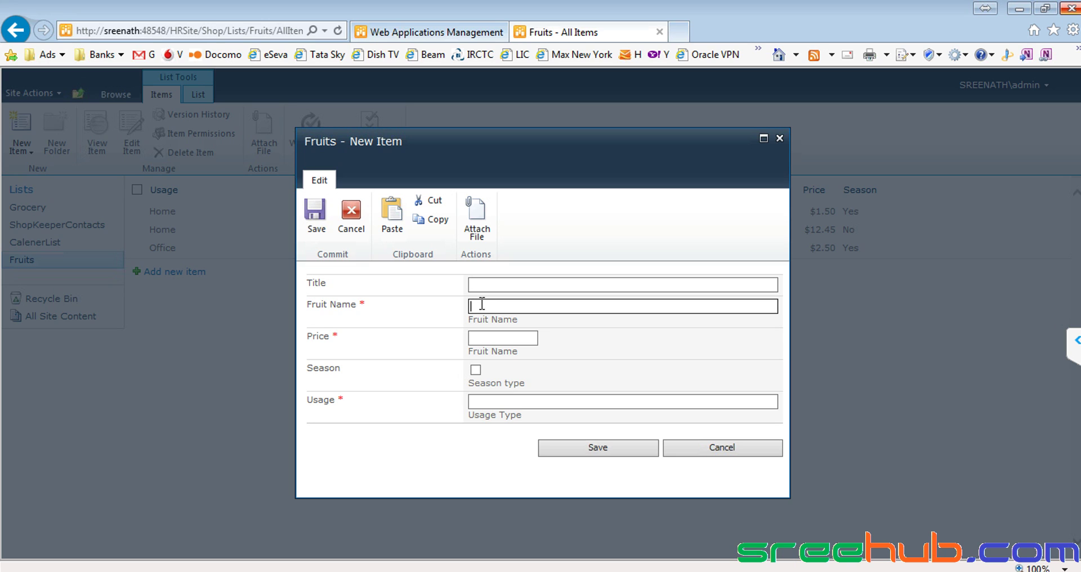
{"action": "left_click_drag", "start_coordinate": [522, 157], "coordinate": [649, 166]}
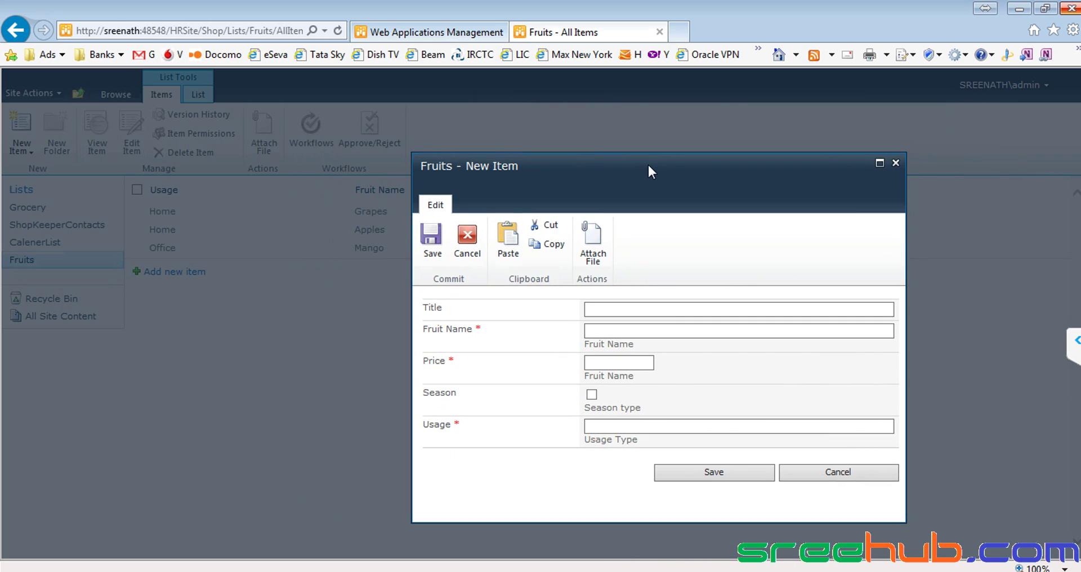
{"action": "left_click", "coordinate": [613, 331]}
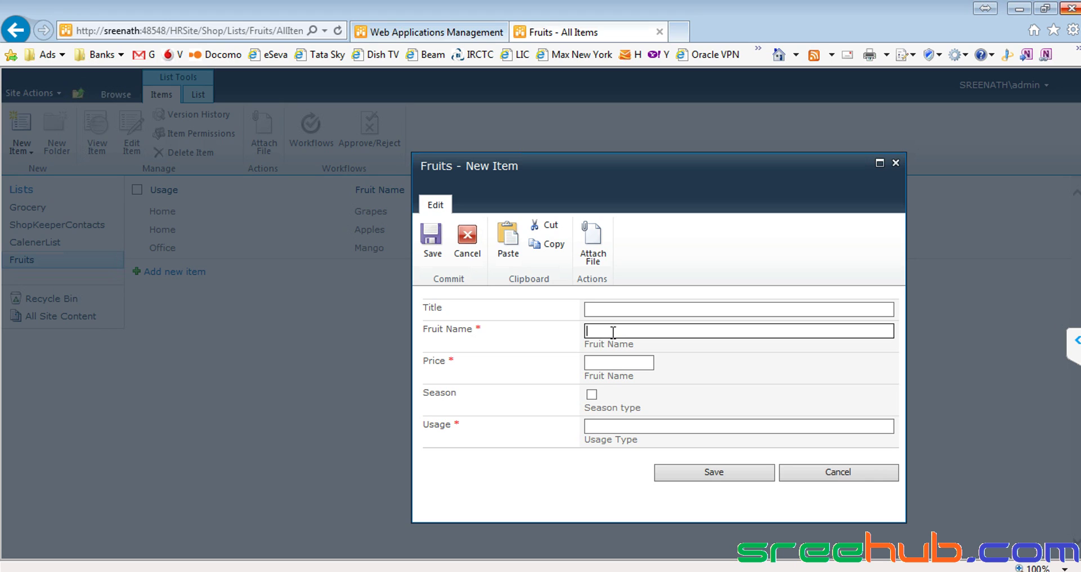
{"action": "type", "text": "Banana"}
{"action": "left_click", "coordinate": [465, 569]}
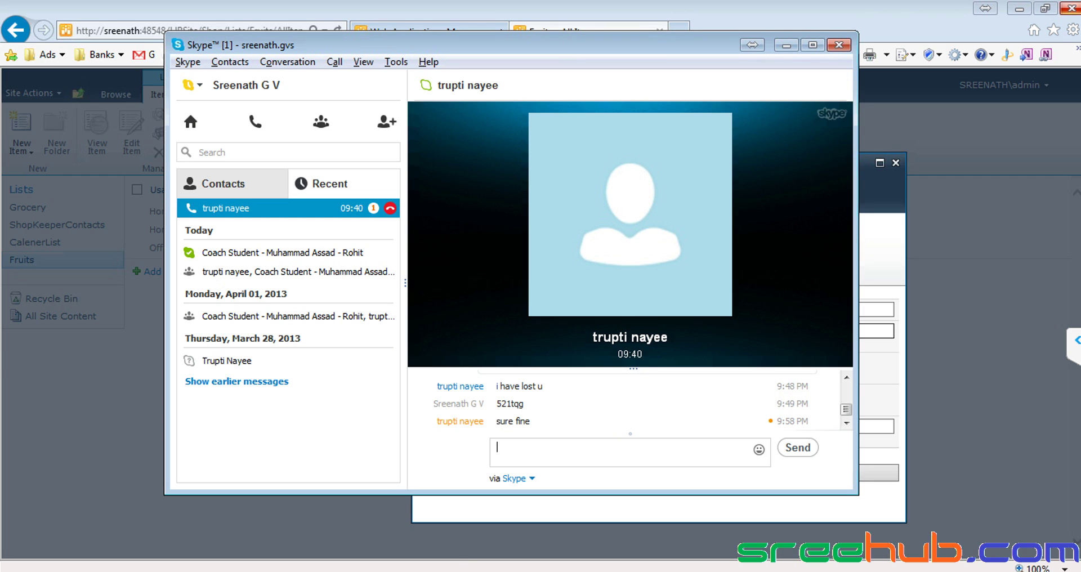
{"action": "left_click", "coordinate": [787, 46]}
Give Banana price 0.70 and usage Home, then save the item.
{"action": "left_click", "coordinate": [601, 361]}
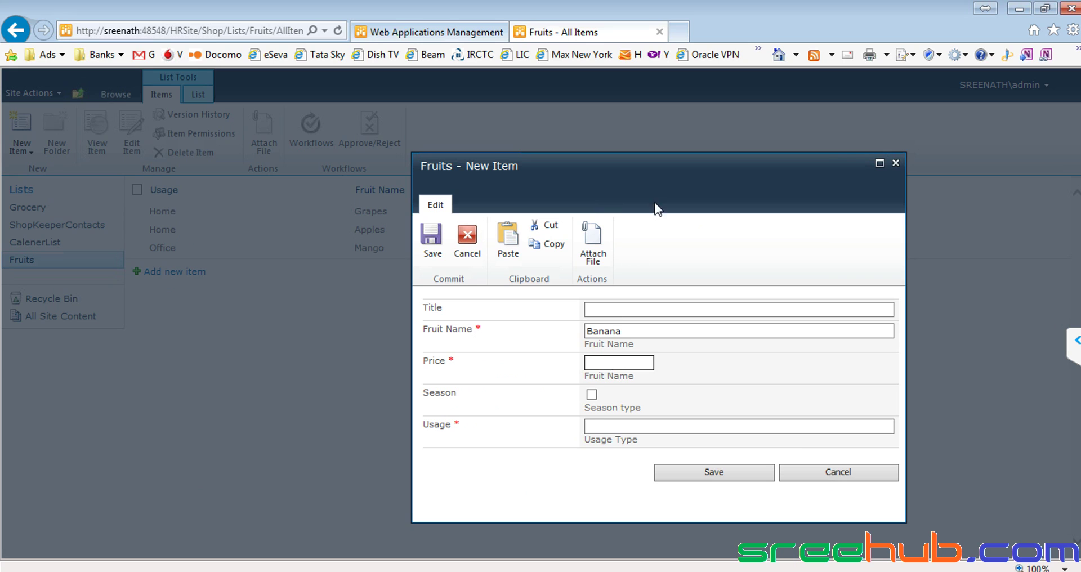
{"action": "left_click_drag", "start_coordinate": [631, 163], "coordinate": [505, 158]}
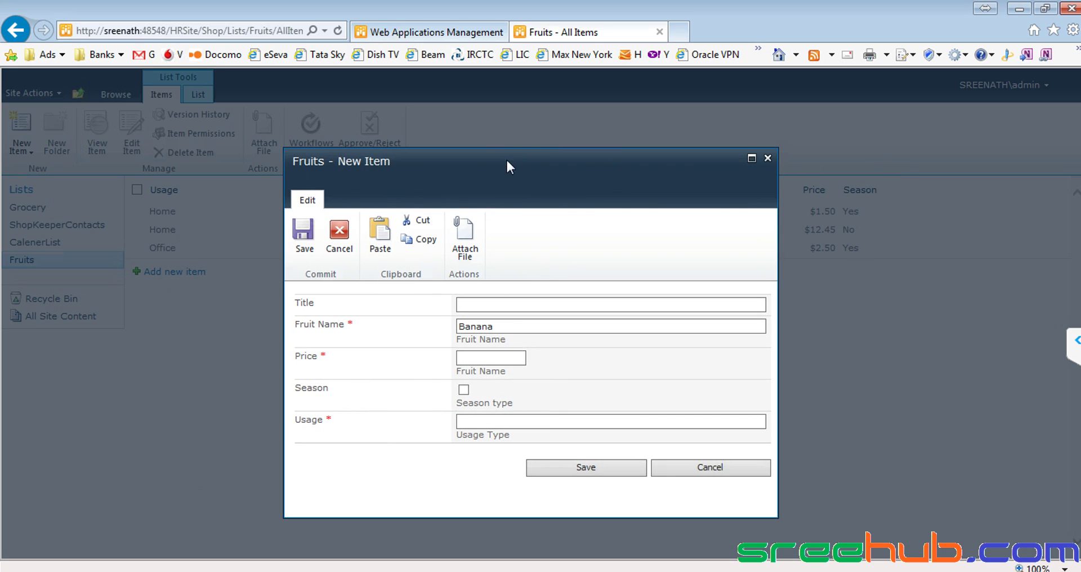
{"action": "left_click", "coordinate": [494, 357]}
{"action": "type", "text": "1"}
{"action": "key", "text": "BackSpace"}
{"action": "type", "text": "0.70"}
{"action": "left_click", "coordinate": [481, 423]}
{"action": "type", "text": "Home"}
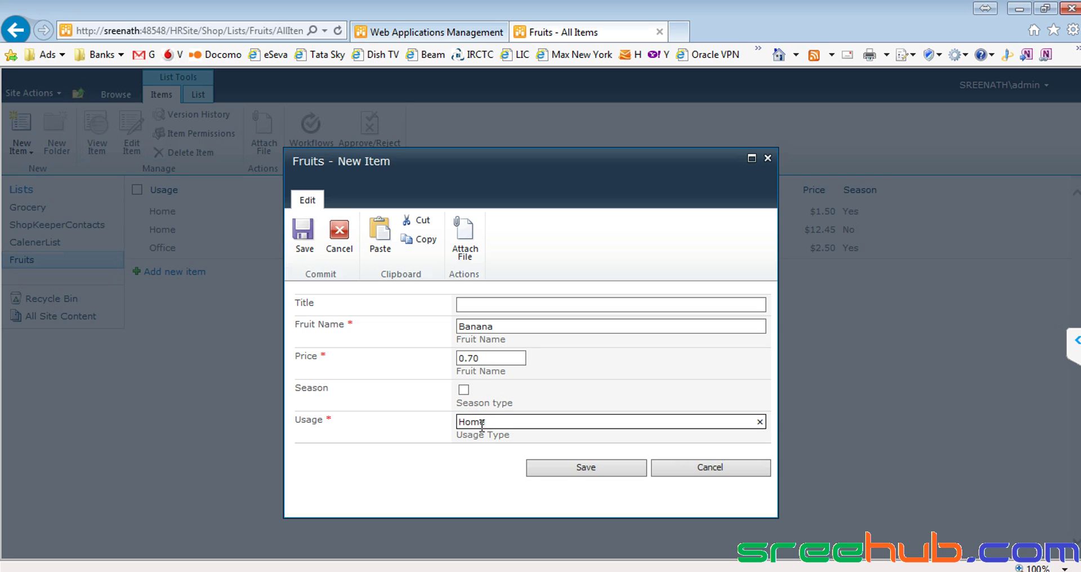
{"action": "left_click", "coordinate": [576, 467]}
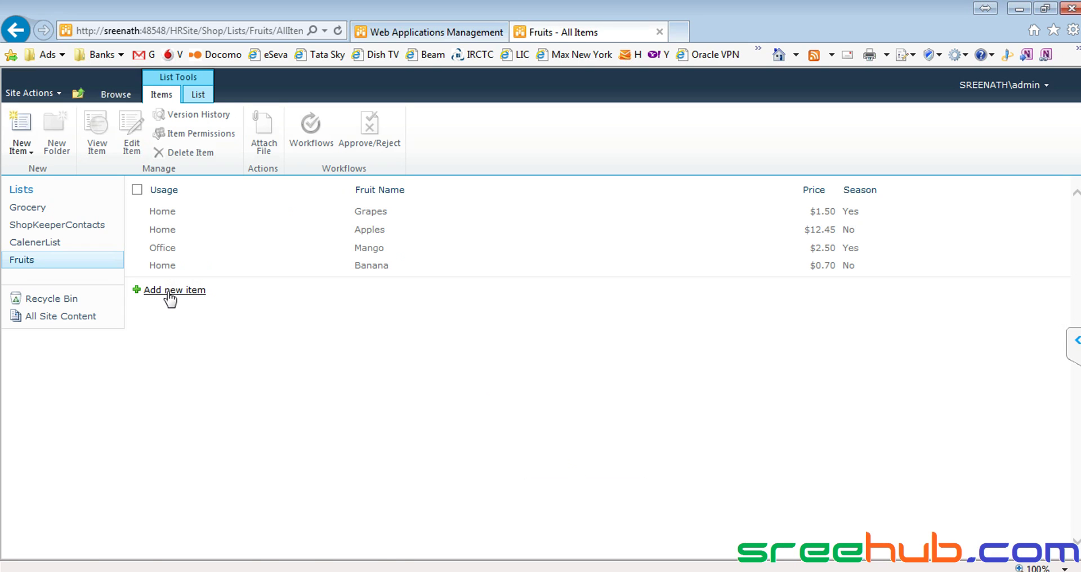
Save a new Berries item priced 7.90, Season ticked, with usage Office.
{"action": "left_click", "coordinate": [168, 292]}
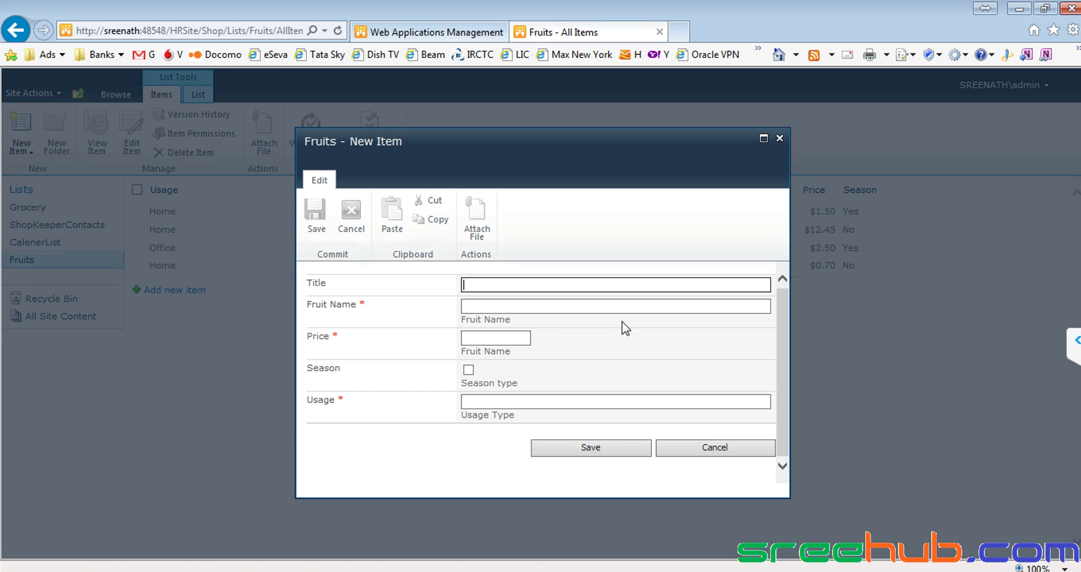
{"action": "left_click", "coordinate": [480, 305]}
{"action": "type", "text": "Berries"}
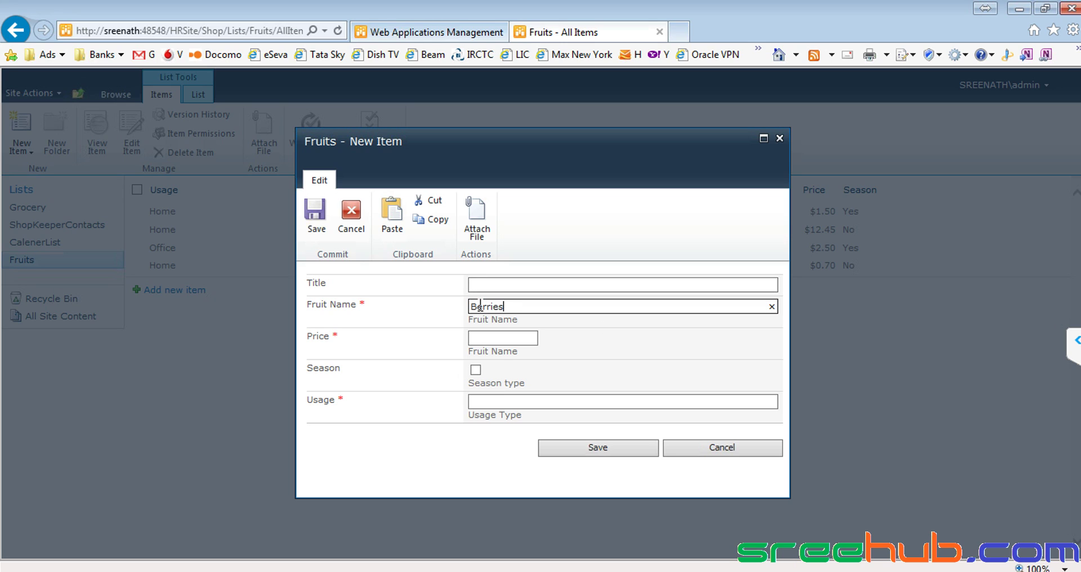
{"action": "left_click", "coordinate": [478, 337]}
{"action": "left_click", "coordinate": [479, 337]}
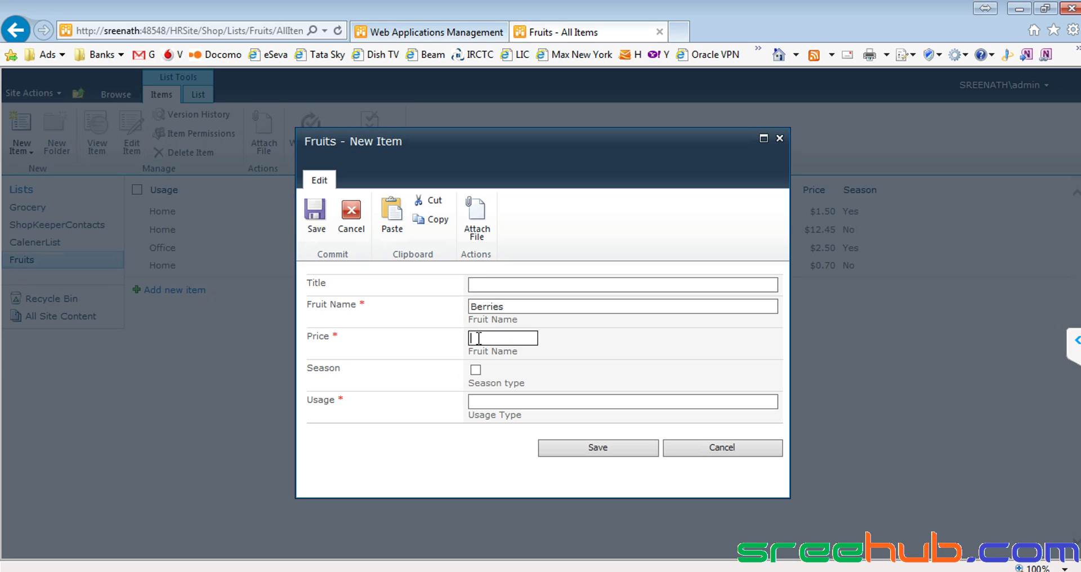
{"action": "type", "text": "7.90"}
{"action": "left_click", "coordinate": [476, 370]}
{"action": "left_click", "coordinate": [487, 400]}
{"action": "type", "text": "Office"}
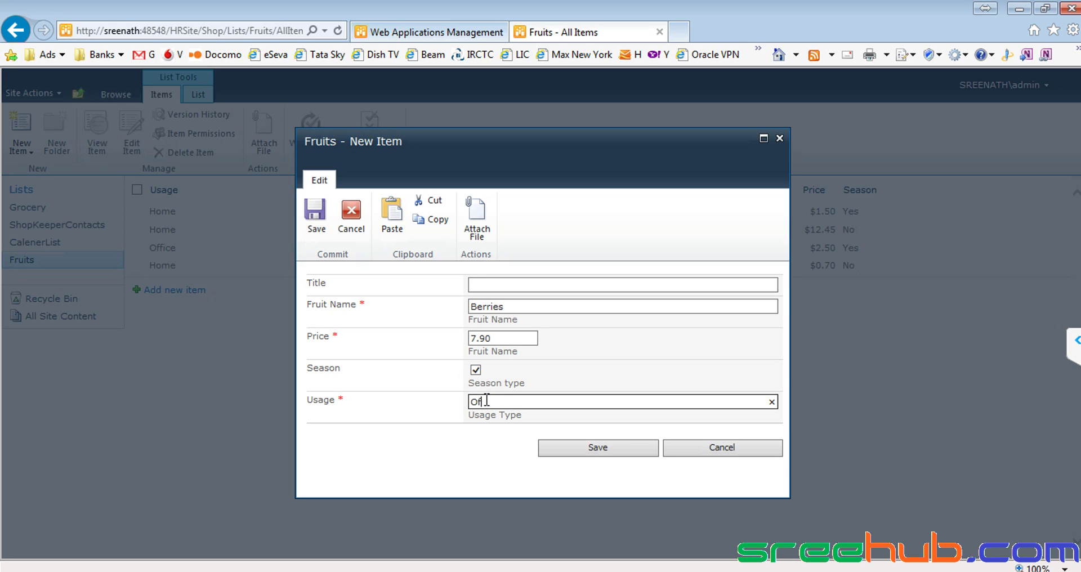
{"action": "left_click", "coordinate": [598, 450]}
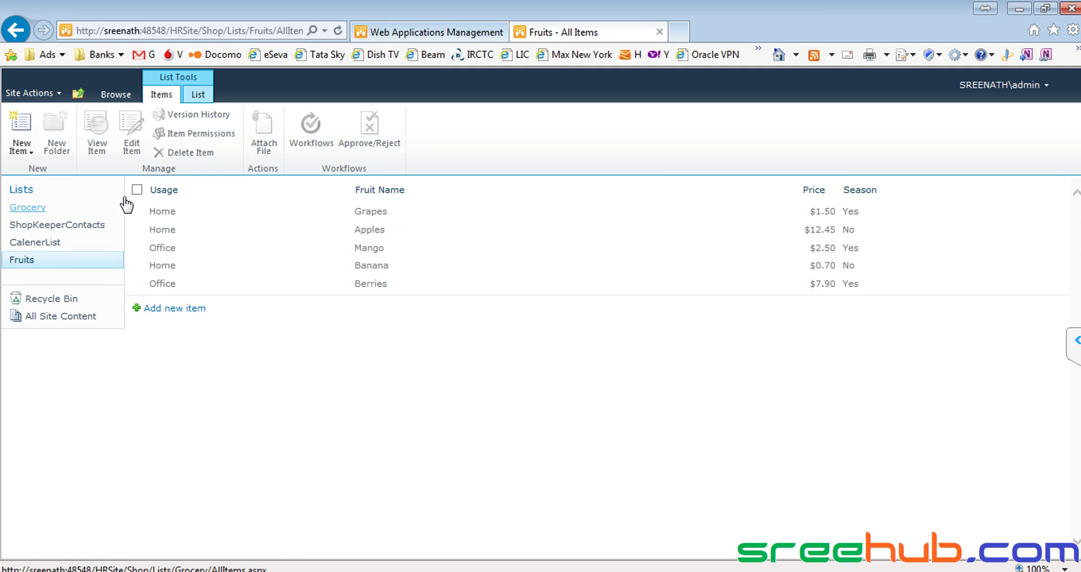
Switch to Browse view, go to the Shop home page, and reopen Fruits.
{"action": "left_click", "coordinate": [123, 96]}
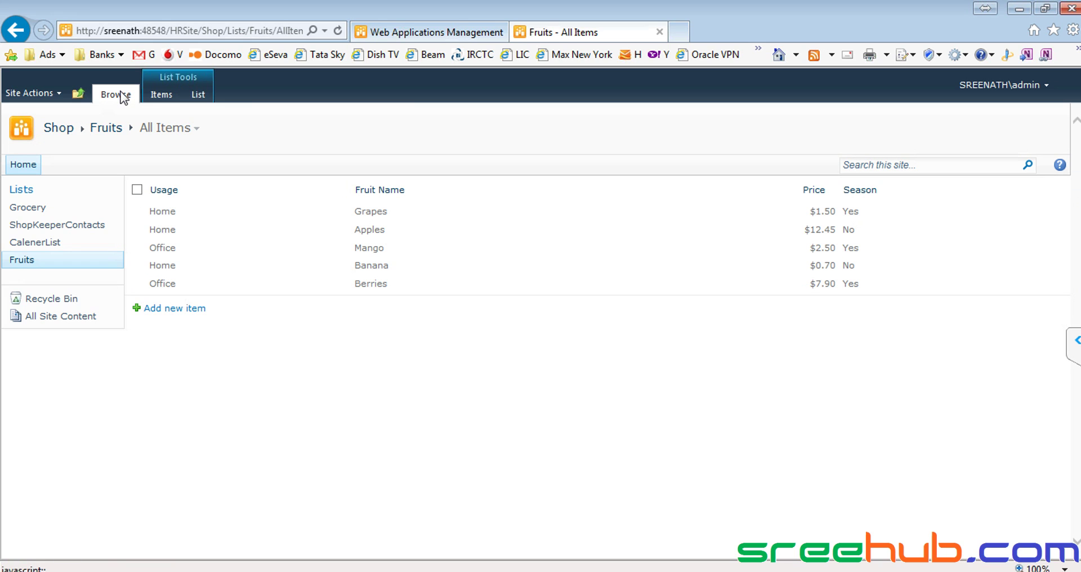
{"action": "left_click", "coordinate": [68, 129]}
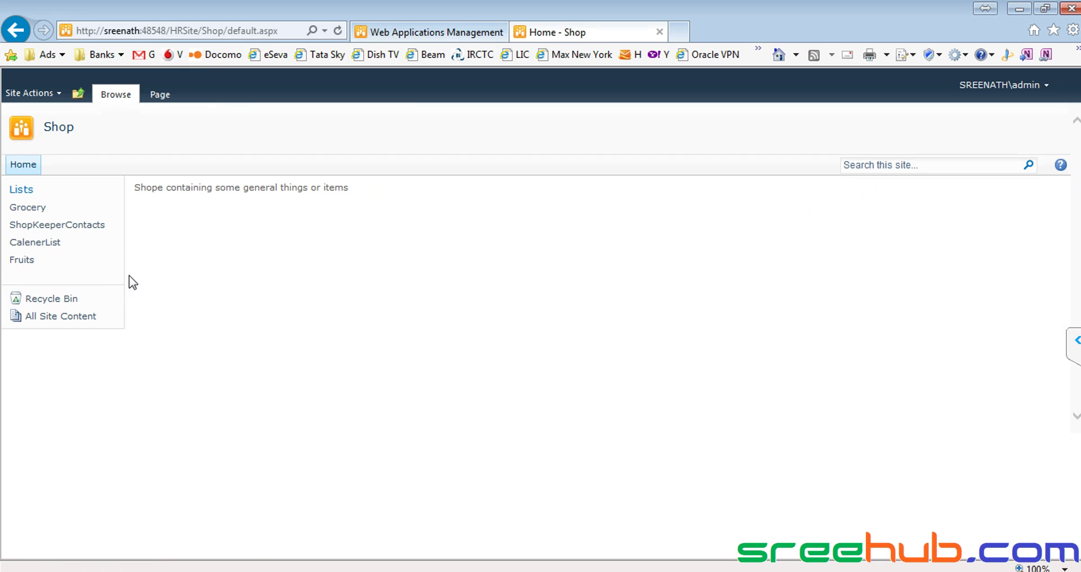
{"action": "left_click", "coordinate": [20, 260]}
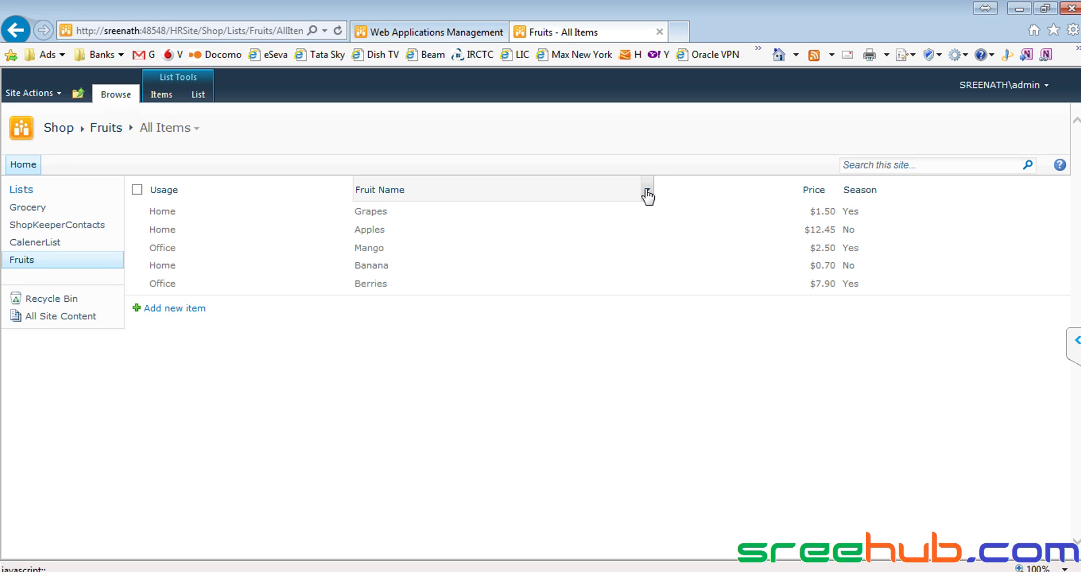
Sort the Fruits list by Fruit Name A on Top, then Z on Top.
{"action": "left_click", "coordinate": [647, 195]}
{"action": "left_click", "coordinate": [522, 212]}
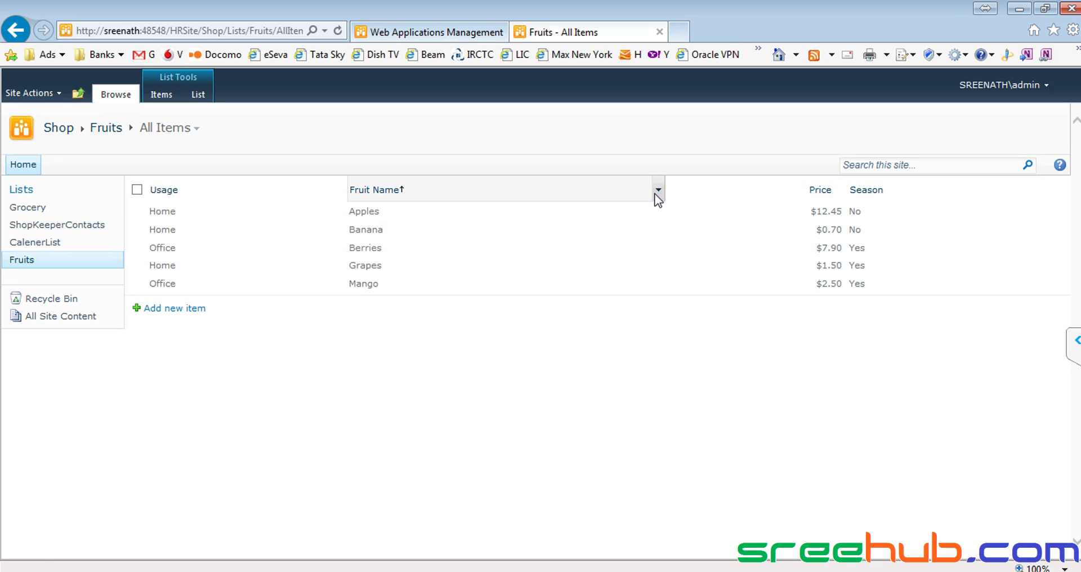
{"action": "left_click", "coordinate": [656, 191]}
{"action": "left_click", "coordinate": [544, 229]}
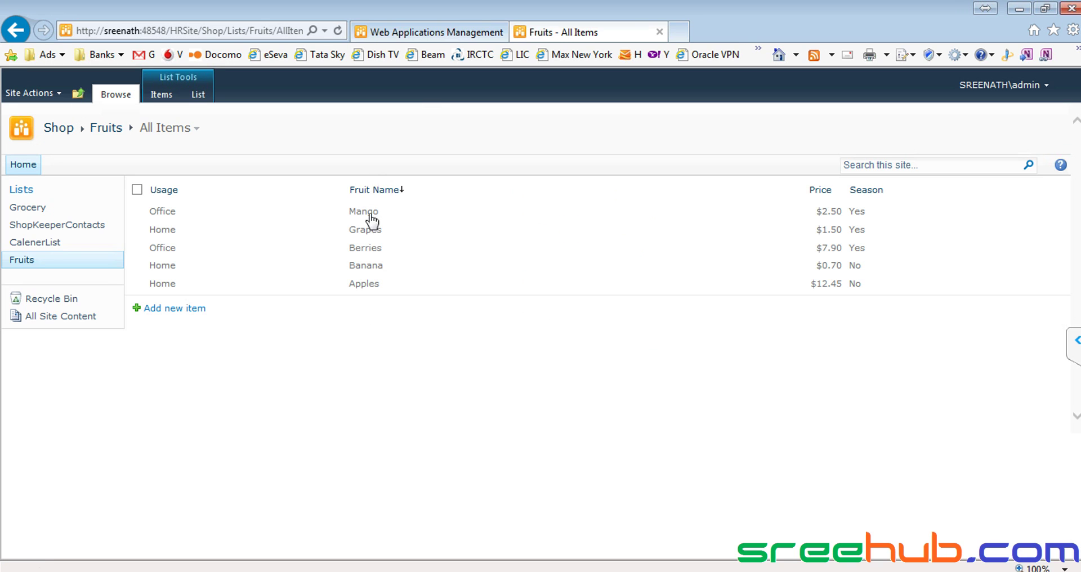
Sort the Fruits list by Price Smallest on Top, then Largest on Top.
{"action": "left_click", "coordinate": [840, 191]}
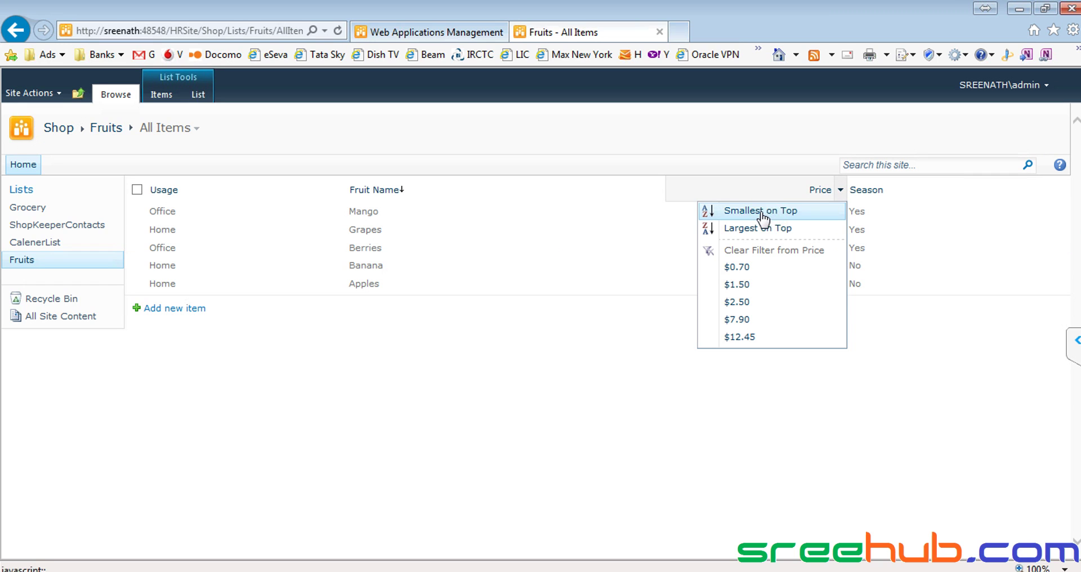
{"action": "left_click", "coordinate": [763, 211]}
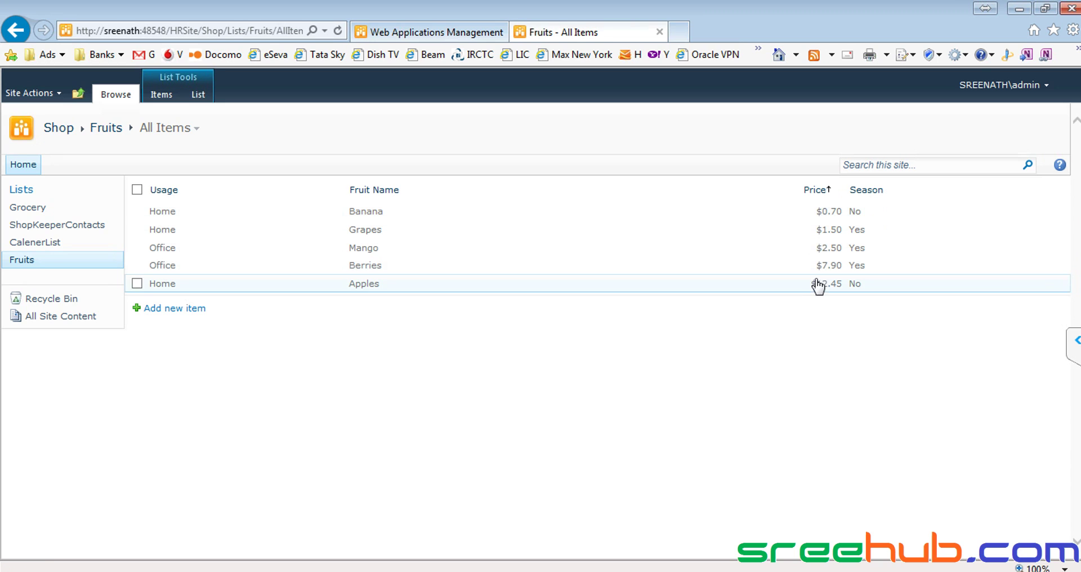
{"action": "left_click", "coordinate": [839, 190]}
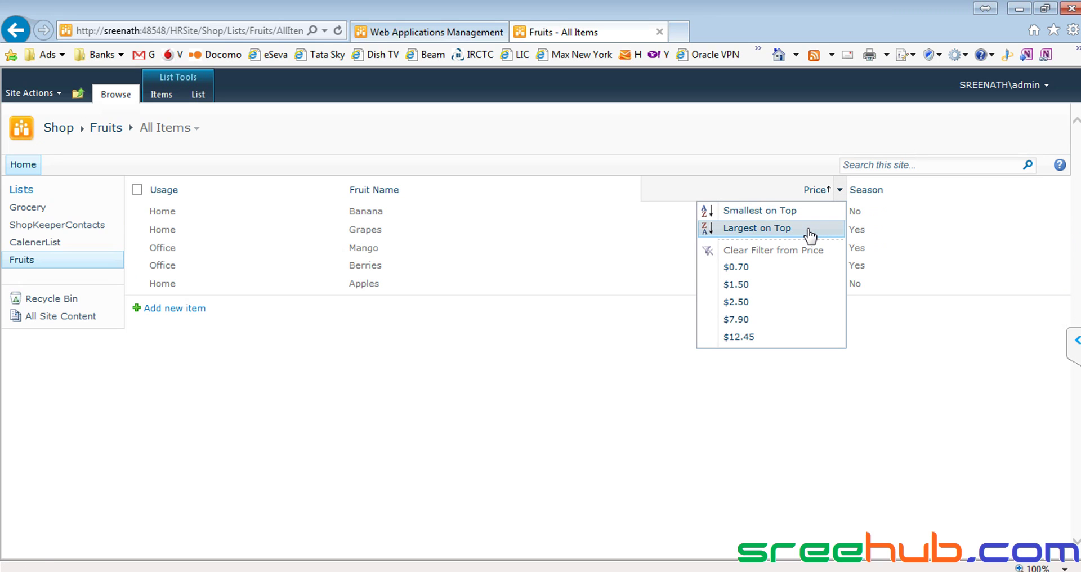
{"action": "left_click", "coordinate": [809, 229]}
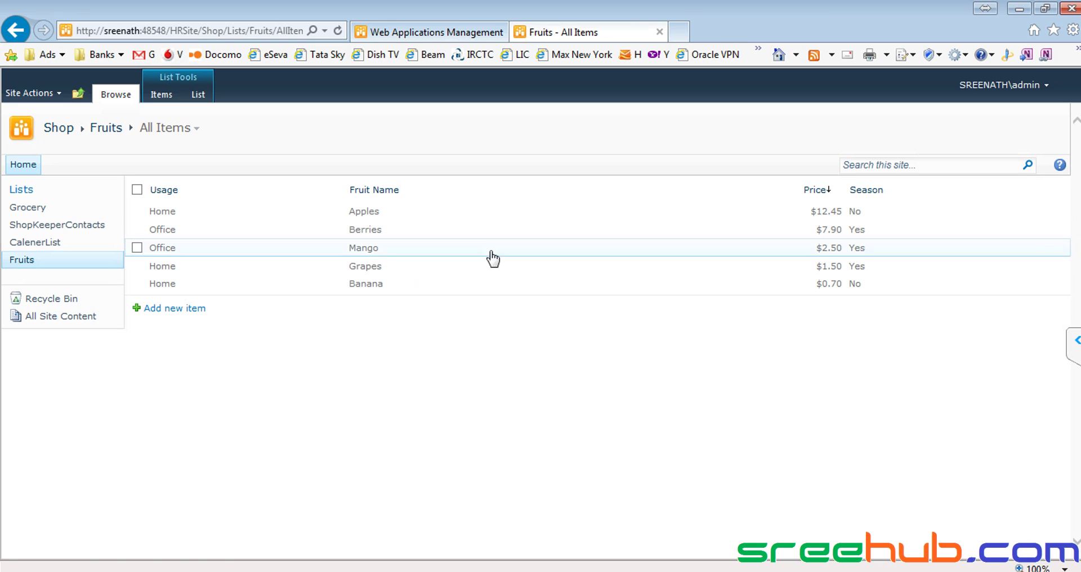
{"action": "left_click", "coordinate": [43, 242]}
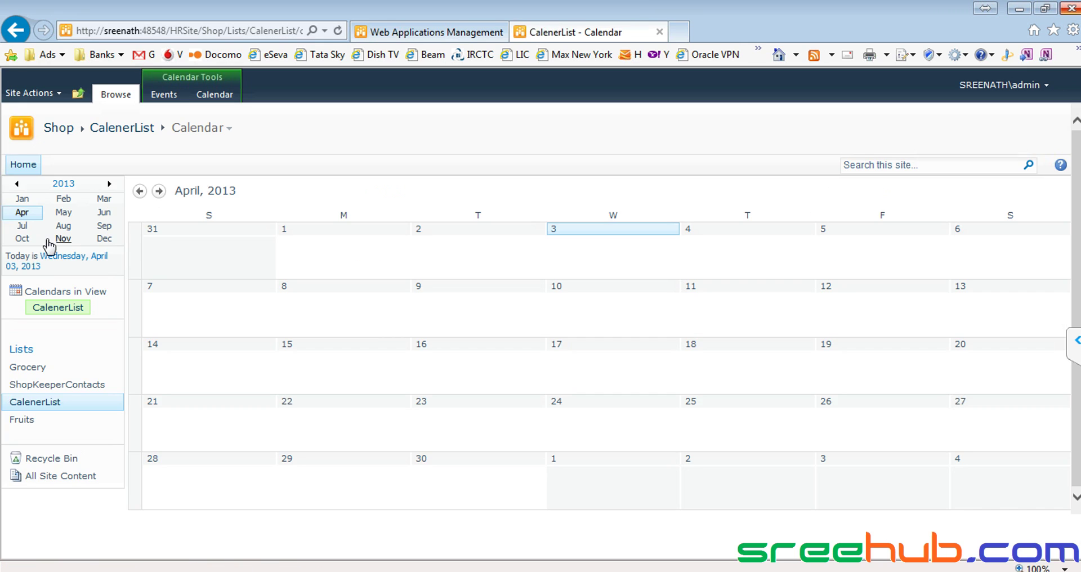
Reopen Fruits via the Shop home page and sort Price Smallest on Top.
{"action": "left_click", "coordinate": [63, 129]}
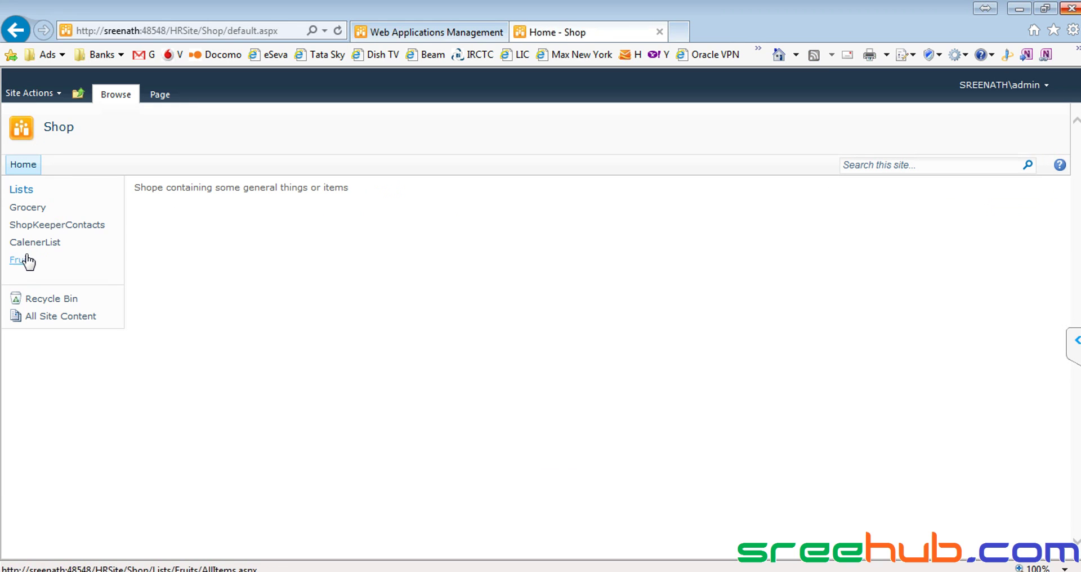
{"action": "left_click", "coordinate": [61, 260]}
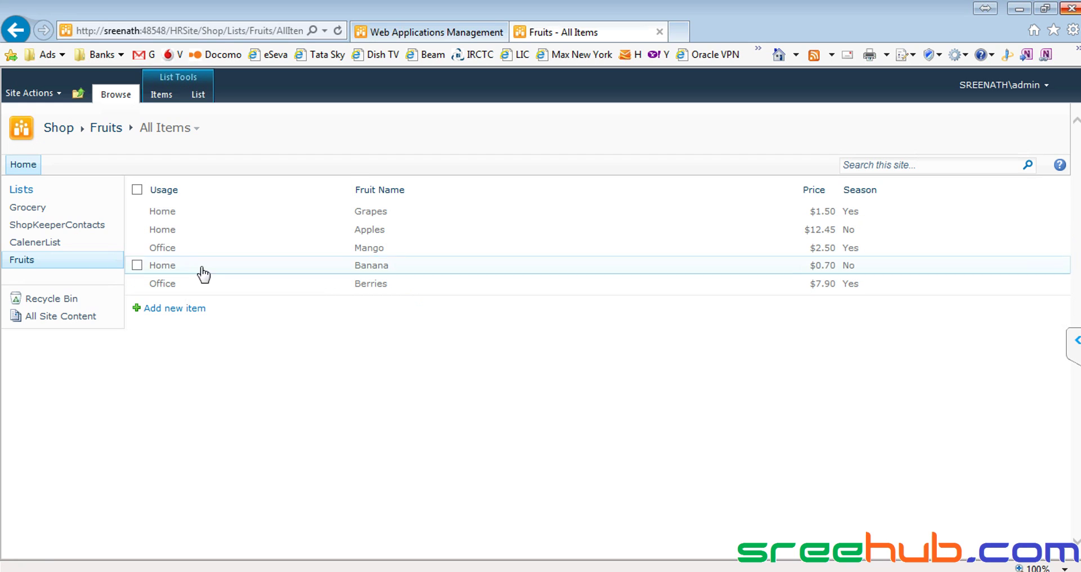
{"action": "left_click", "coordinate": [834, 190]}
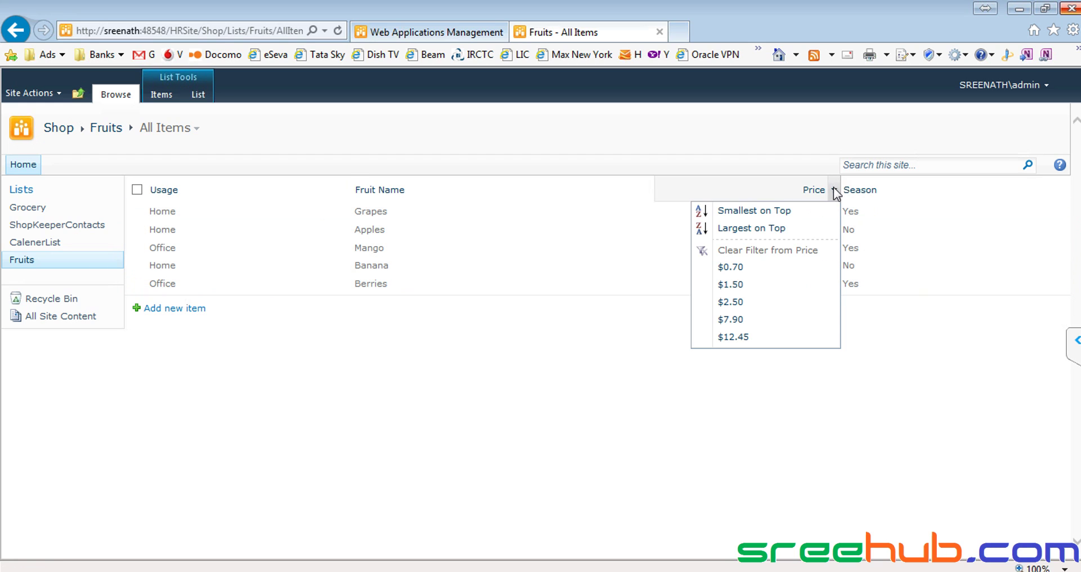
{"action": "left_click", "coordinate": [767, 212]}
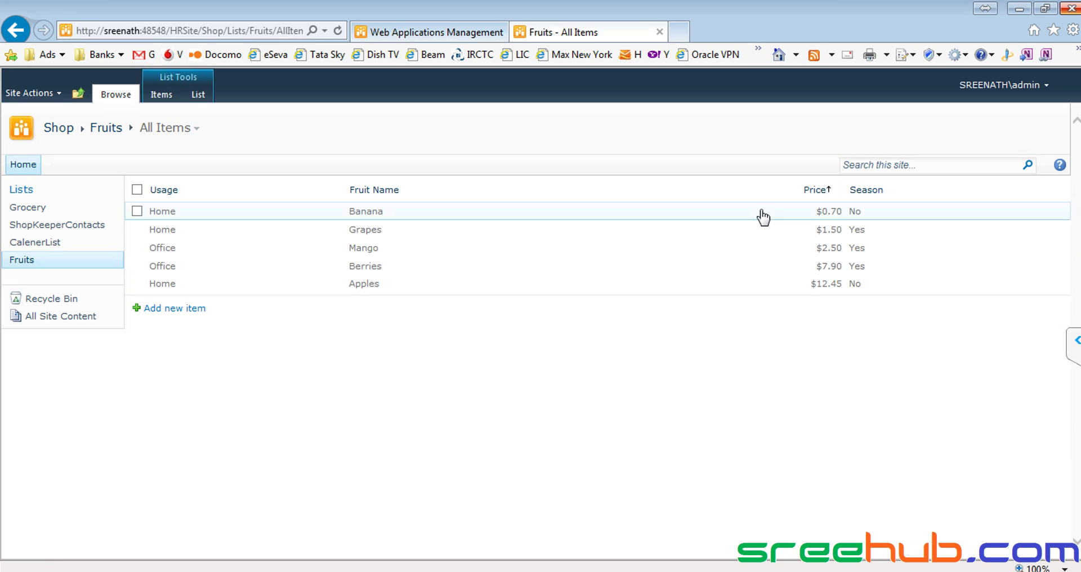
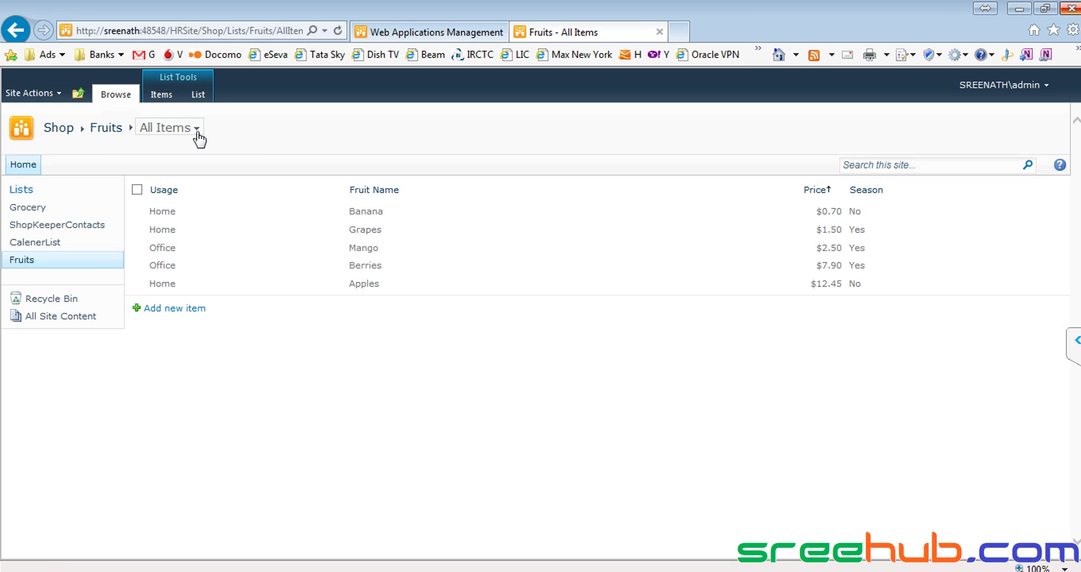
Begin a new Standard View for the Fruits list from the view dropdown's Create View.
{"action": "left_click", "coordinate": [198, 131]}
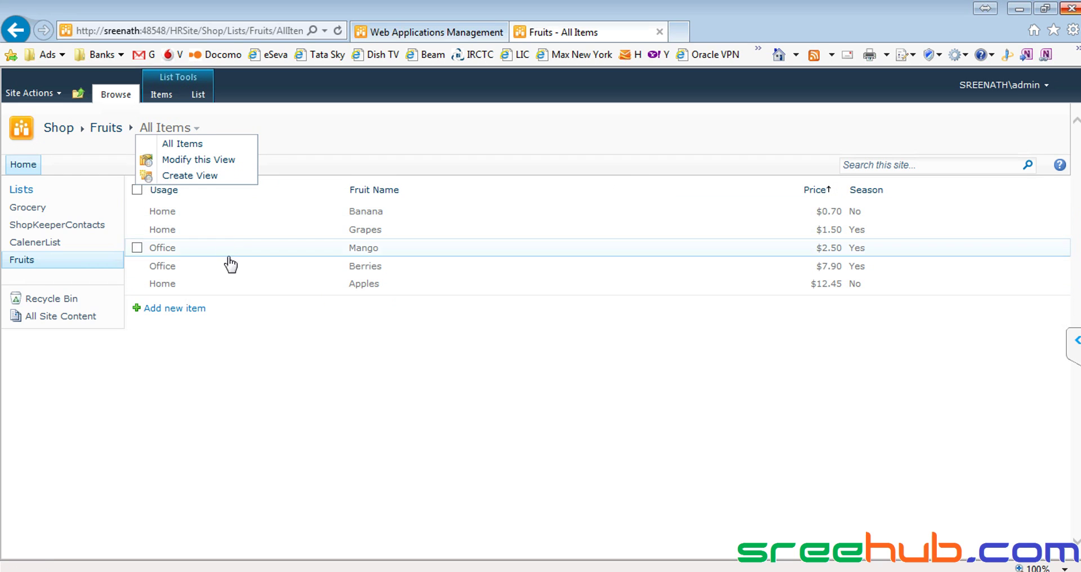
{"action": "left_click", "coordinate": [194, 131]}
{"action": "left_click", "coordinate": [201, 176]}
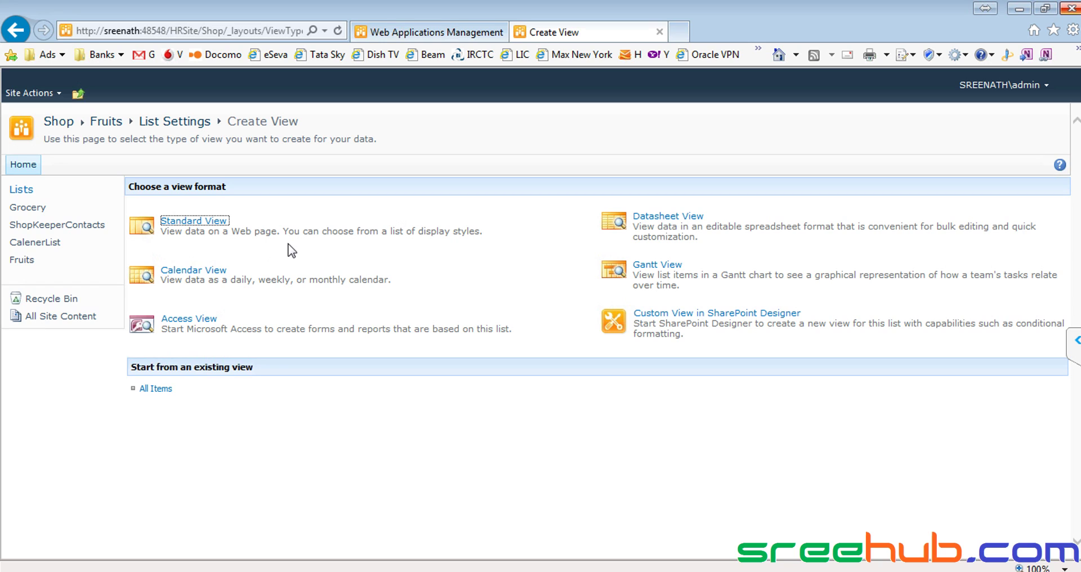
{"action": "left_click", "coordinate": [187, 222]}
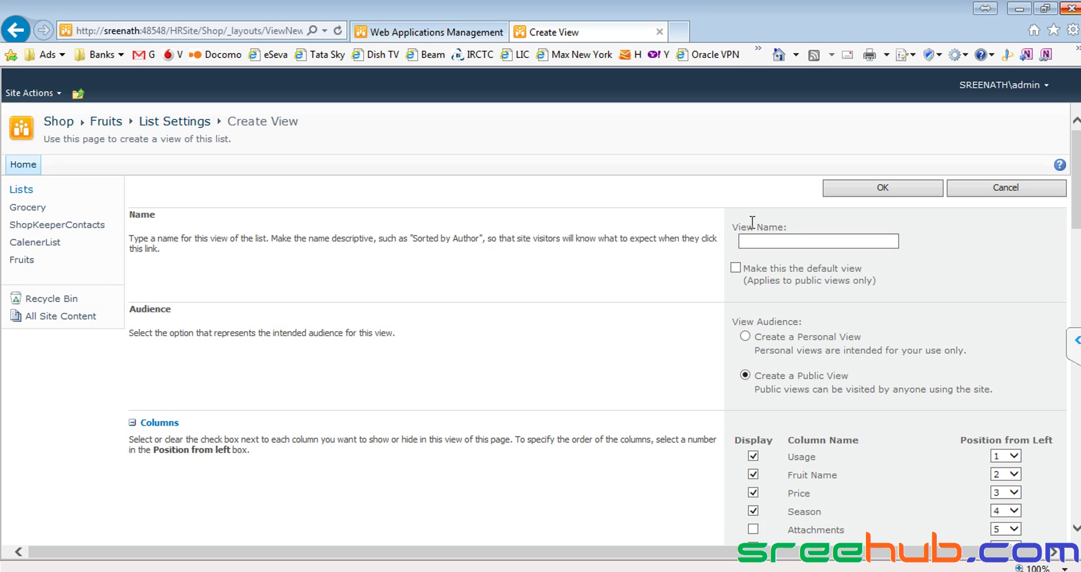
{"action": "left_click_drag", "start_coordinate": [733, 226], "coordinate": [819, 230]}
{"action": "left_click", "coordinate": [753, 243]}
Name the new Fruits view 'Price Based'.
{"action": "left_click", "coordinate": [765, 242]}
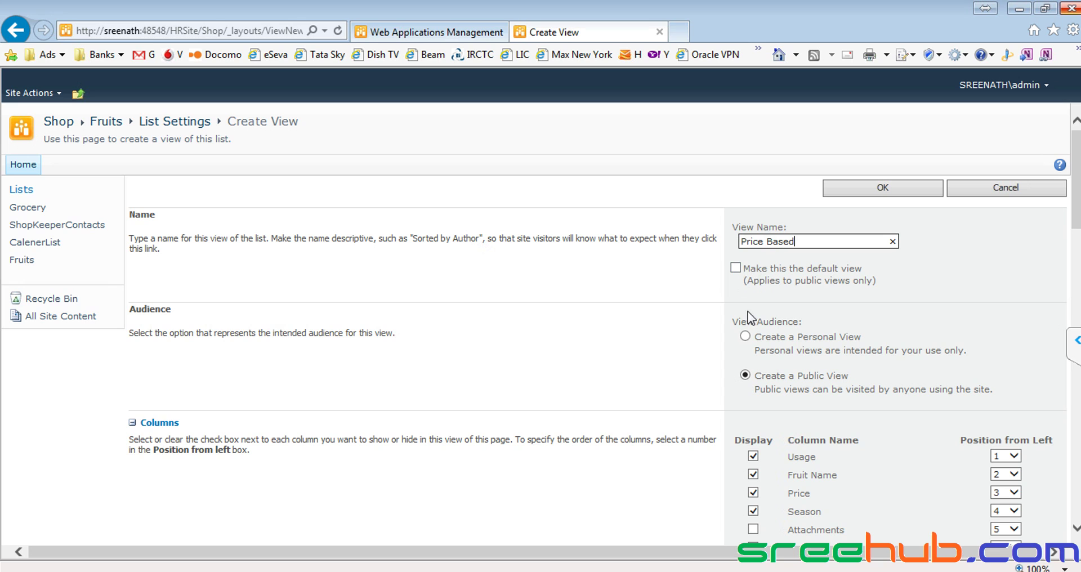
{"action": "scroll", "coordinate": [1070, 225], "scroll_direction": "down", "scroll_amount": 2}
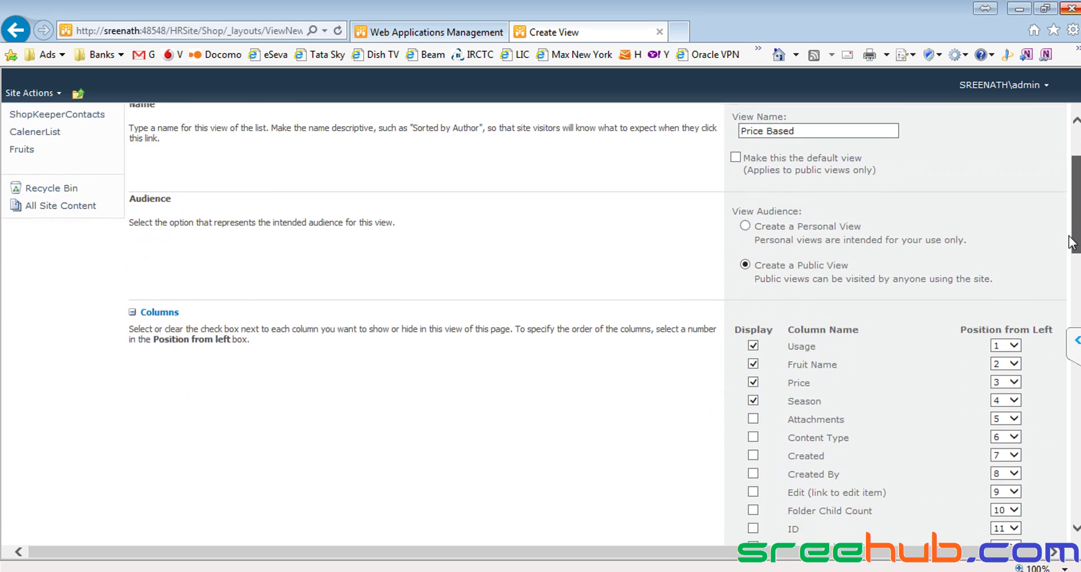
{"action": "scroll", "coordinate": [1070, 225], "scroll_direction": "up", "scroll_amount": 1}
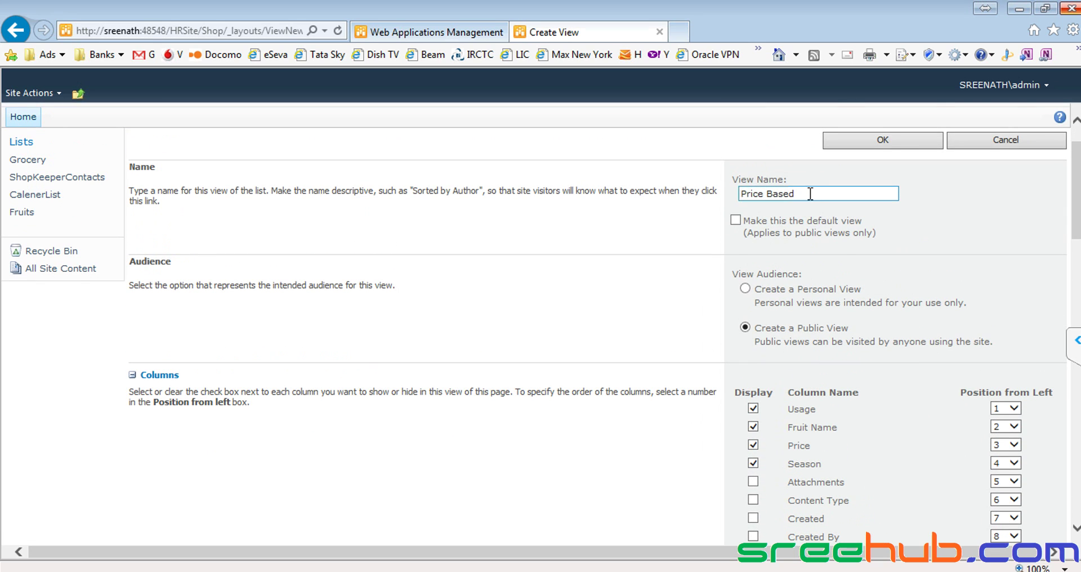
{"action": "left_click_drag", "start_coordinate": [811, 194], "coordinate": [738, 194]}
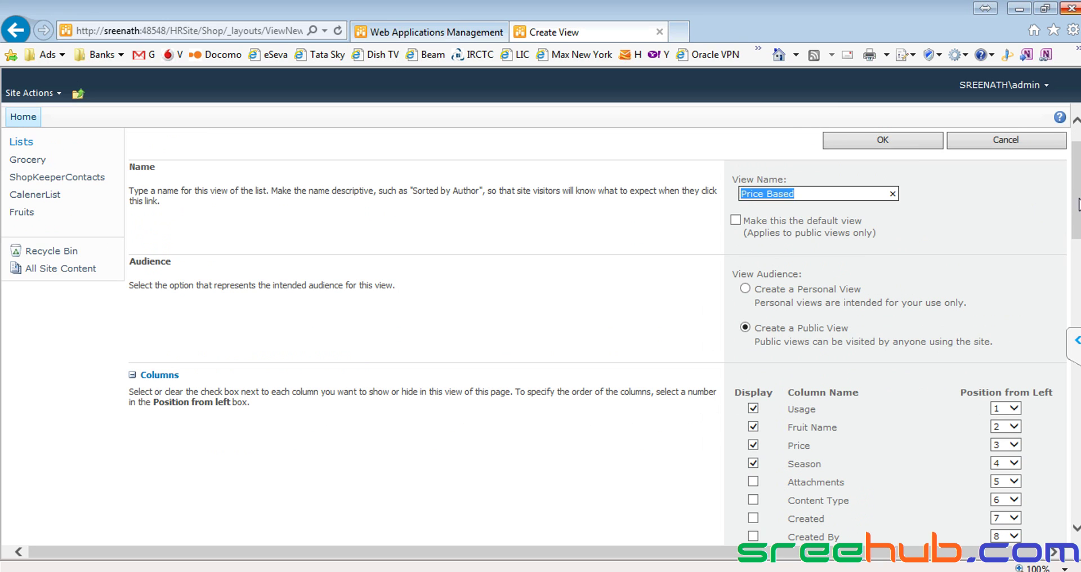
{"action": "scroll", "coordinate": [1078, 202], "scroll_direction": "down", "scroll_amount": 3}
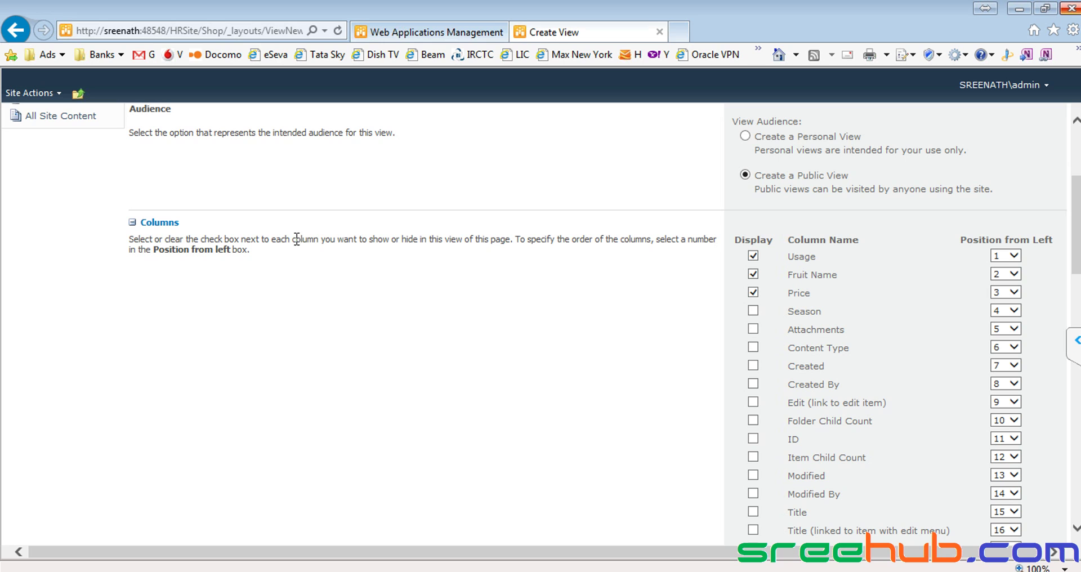
{"action": "left_click_drag", "start_coordinate": [191, 225], "coordinate": [120, 225]}
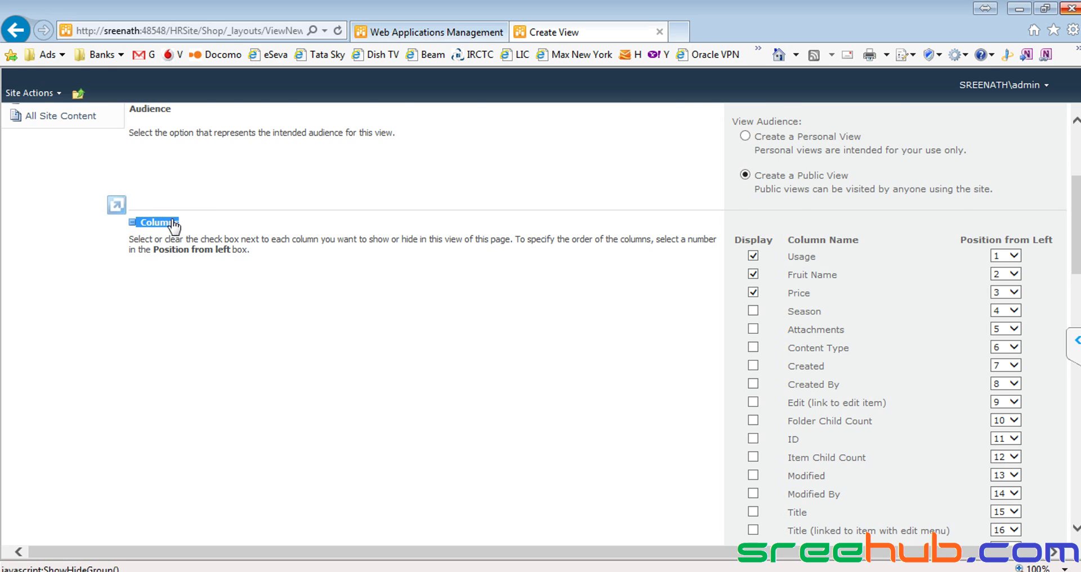
{"action": "scroll", "coordinate": [169, 198], "scroll_direction": "up", "scroll_amount": 3}
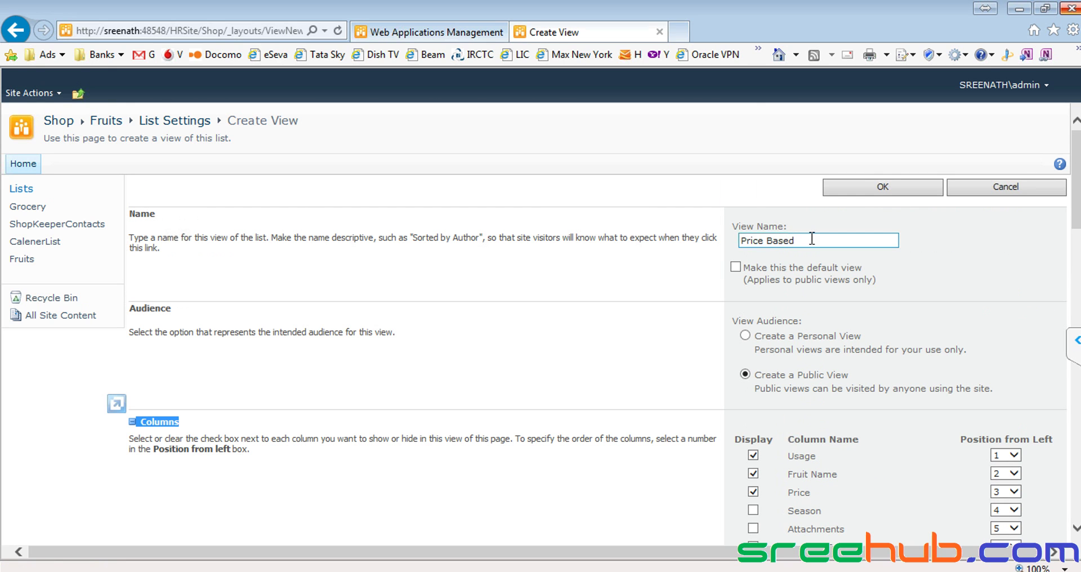
{"action": "left_click_drag", "start_coordinate": [813, 239], "coordinate": [652, 237]}
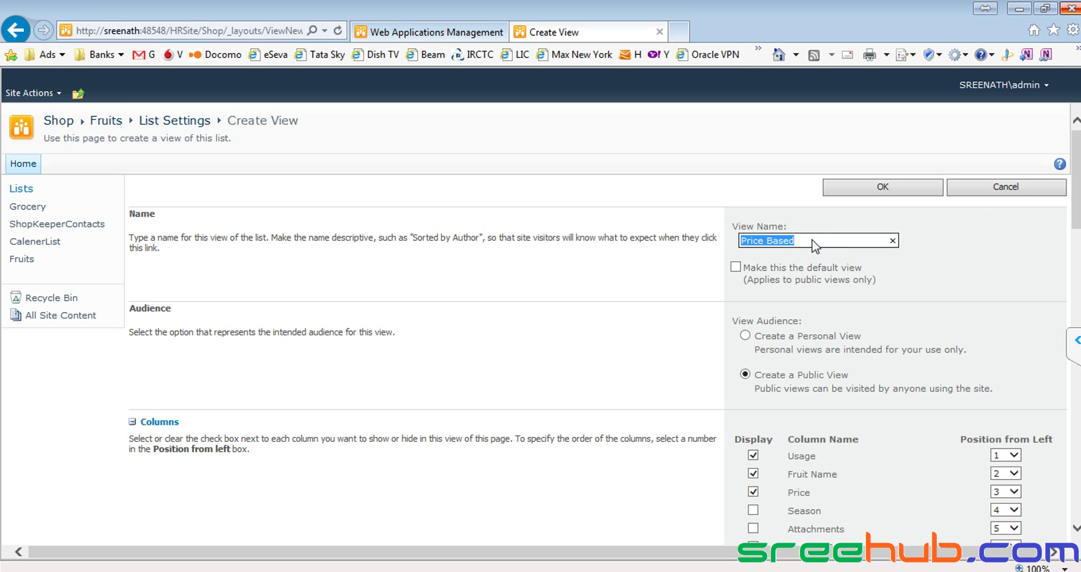
Uncheck Season so only Usage, Fruit Name and Price display, in positions 1 to 3.
{"action": "scroll", "coordinate": [446, 259], "scroll_direction": "down", "scroll_amount": 2}
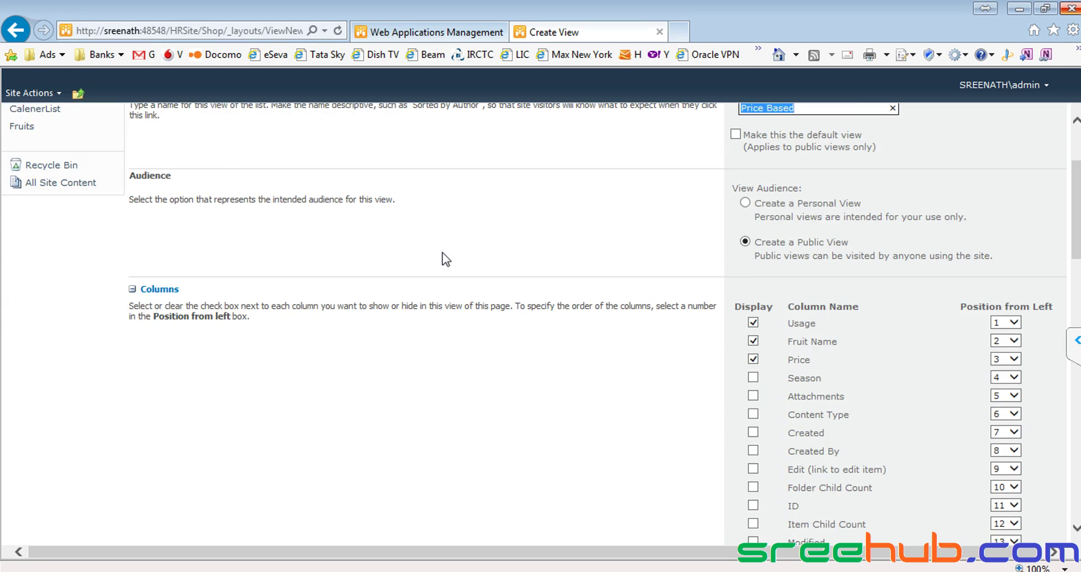
{"action": "left_click_drag", "start_coordinate": [206, 282], "coordinate": [126, 287]}
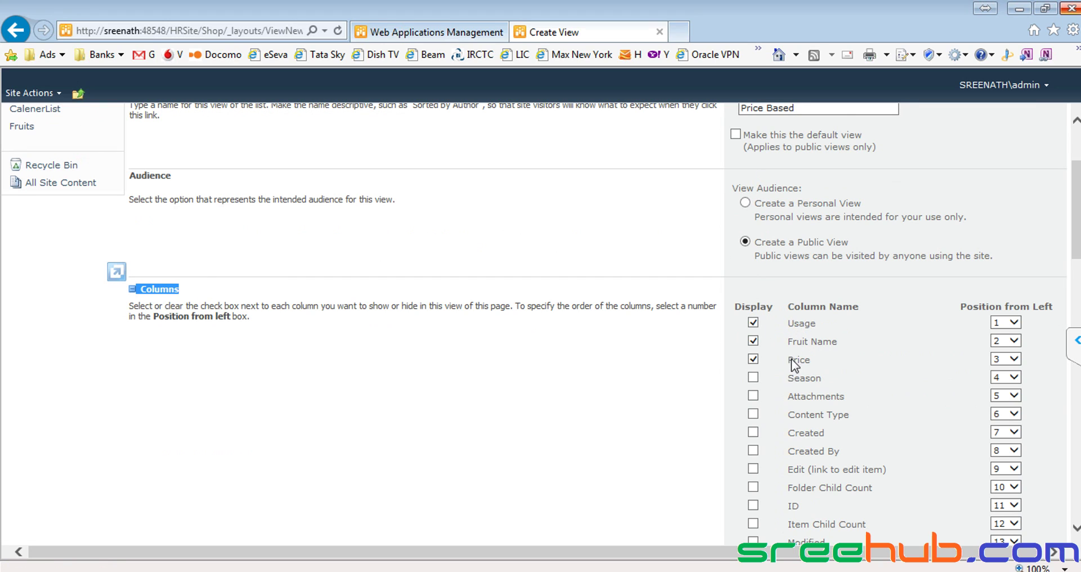
{"action": "scroll", "coordinate": [454, 322], "scroll_direction": "down", "scroll_amount": 6}
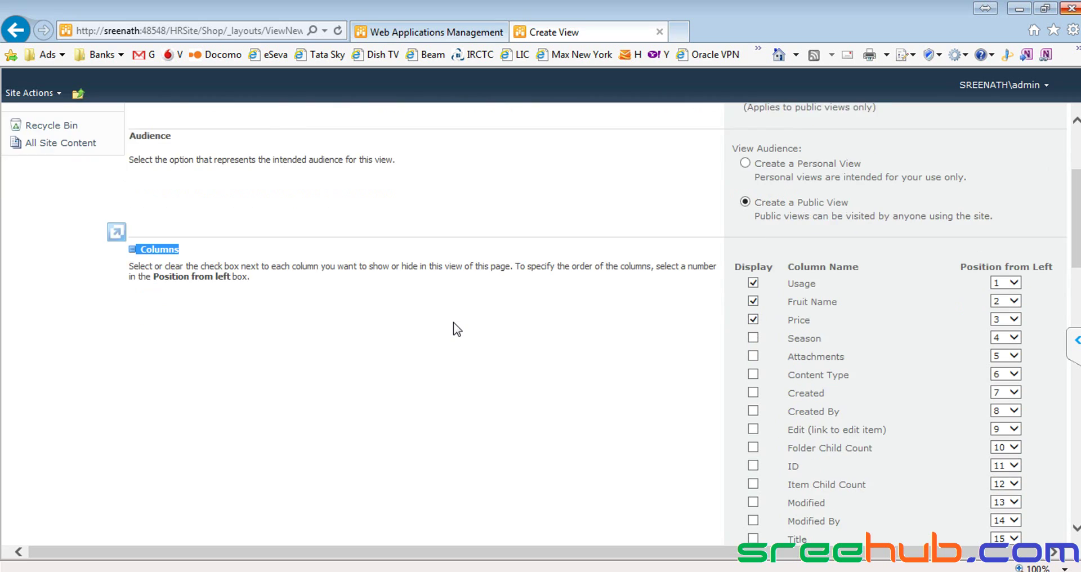
{"action": "scroll", "coordinate": [454, 322], "scroll_direction": "down", "scroll_amount": 1}
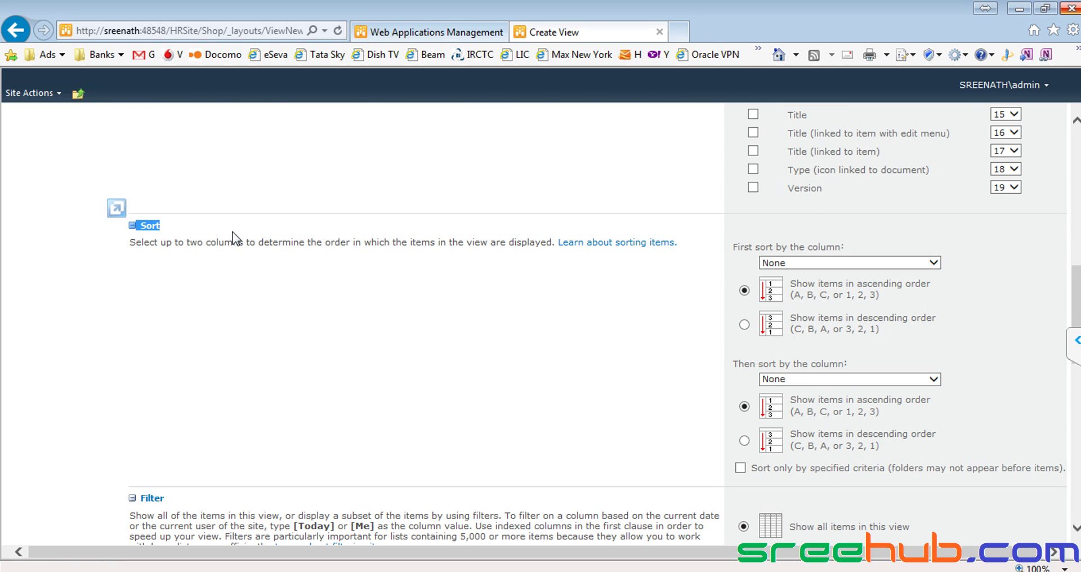
{"action": "scroll", "coordinate": [485, 247], "scroll_direction": "up", "scroll_amount": 8}
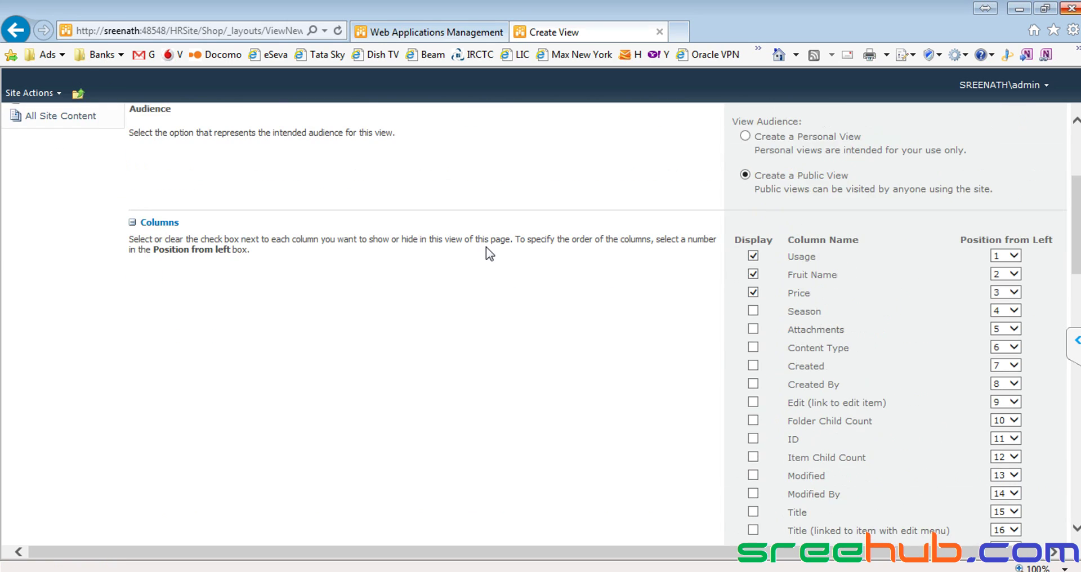
{"action": "triple_click", "coordinate": [810, 173]}
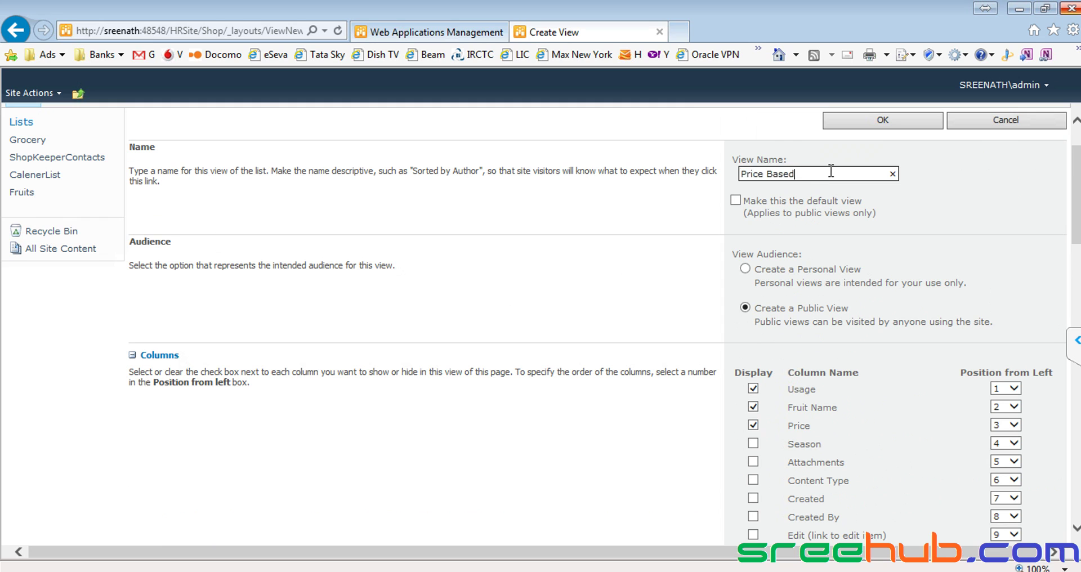
{"action": "scroll", "coordinate": [583, 228], "scroll_direction": "down", "scroll_amount": 10}
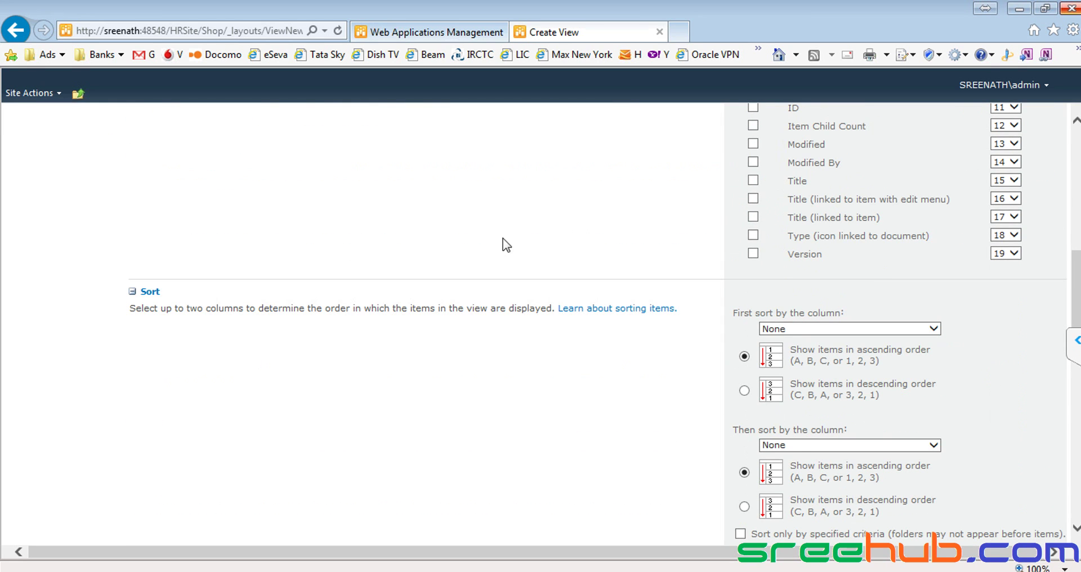
Sort the Price Based view by Price, highest to lowest, and save the view.
{"action": "scroll", "coordinate": [370, 293], "scroll_direction": "down", "scroll_amount": 3}
{"action": "scroll", "coordinate": [370, 291], "scroll_direction": "down", "scroll_amount": 3}
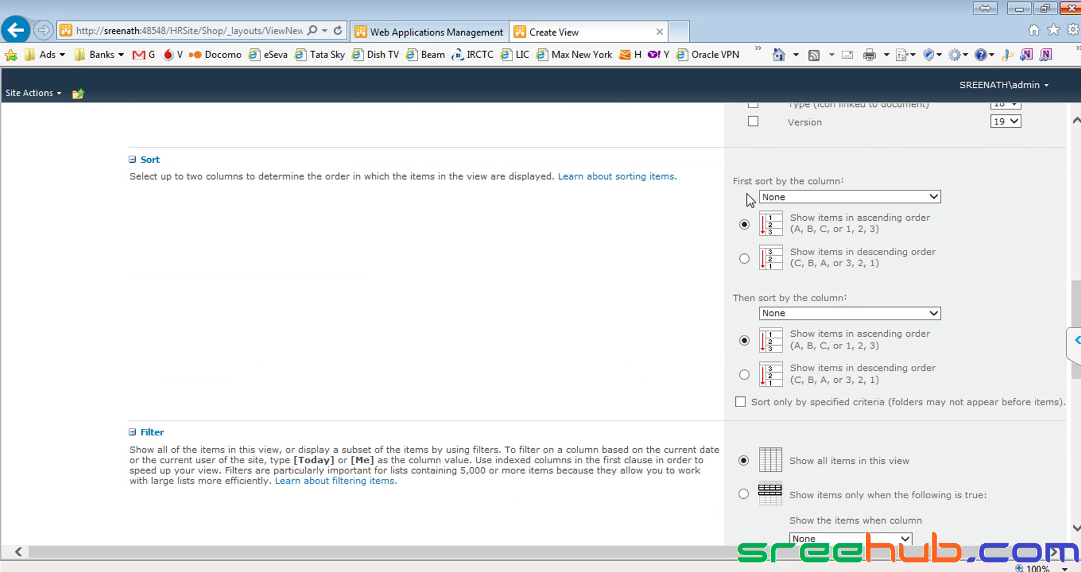
{"action": "left_click", "coordinate": [812, 198]}
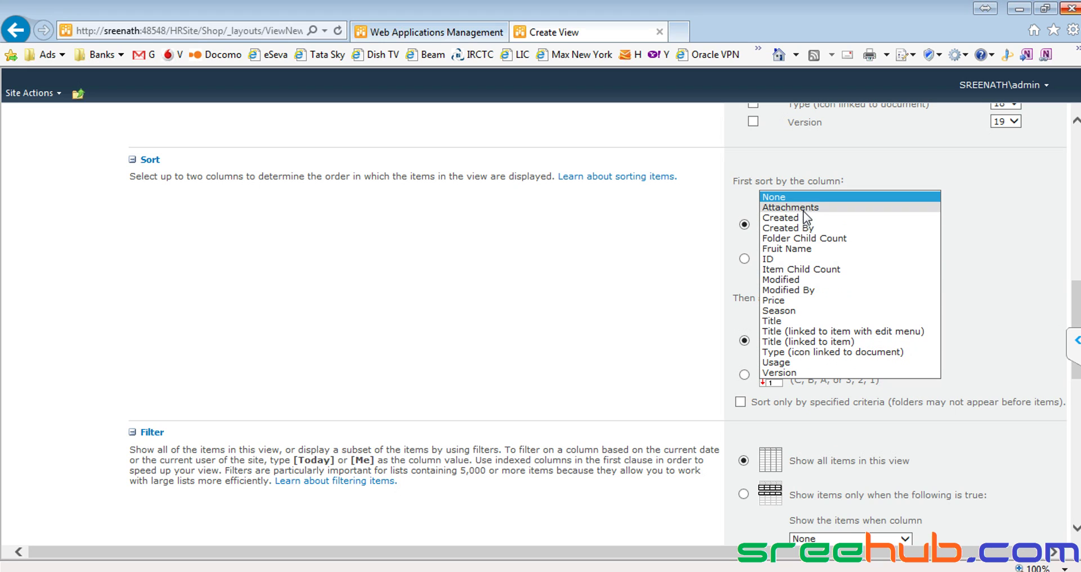
{"action": "left_click", "coordinate": [789, 300]}
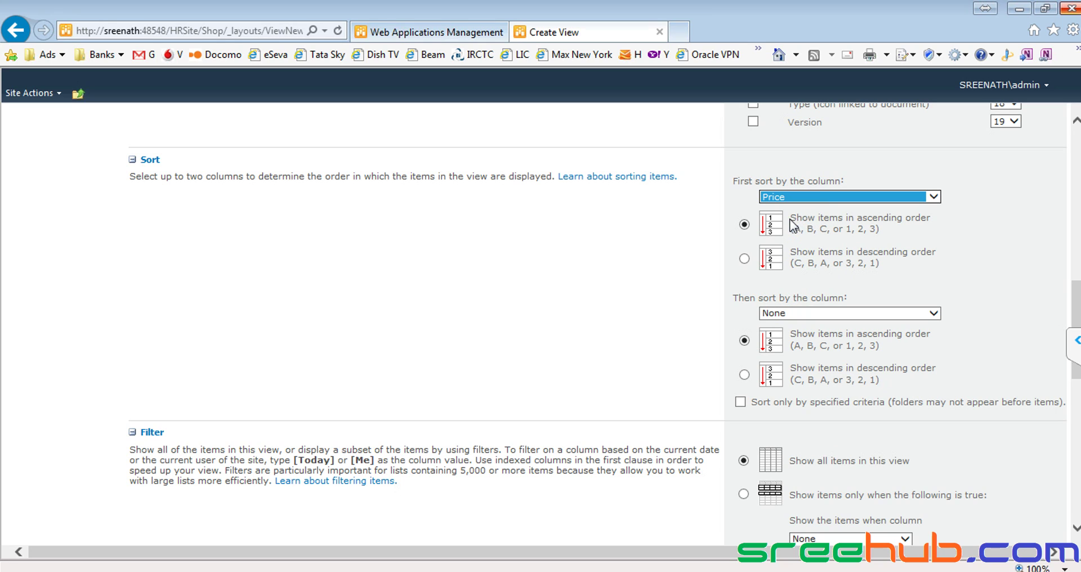
{"action": "left_click_drag", "start_coordinate": [790, 220], "coordinate": [943, 222]}
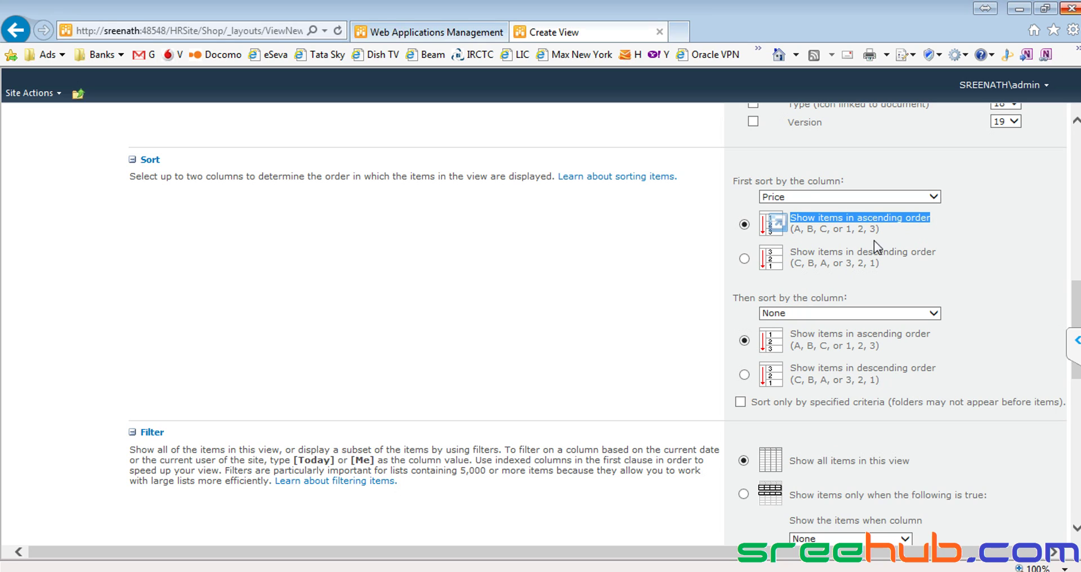
{"action": "left_click", "coordinate": [745, 259]}
{"action": "scroll", "coordinate": [810, 267], "scroll_direction": "down", "scroll_amount": 3}
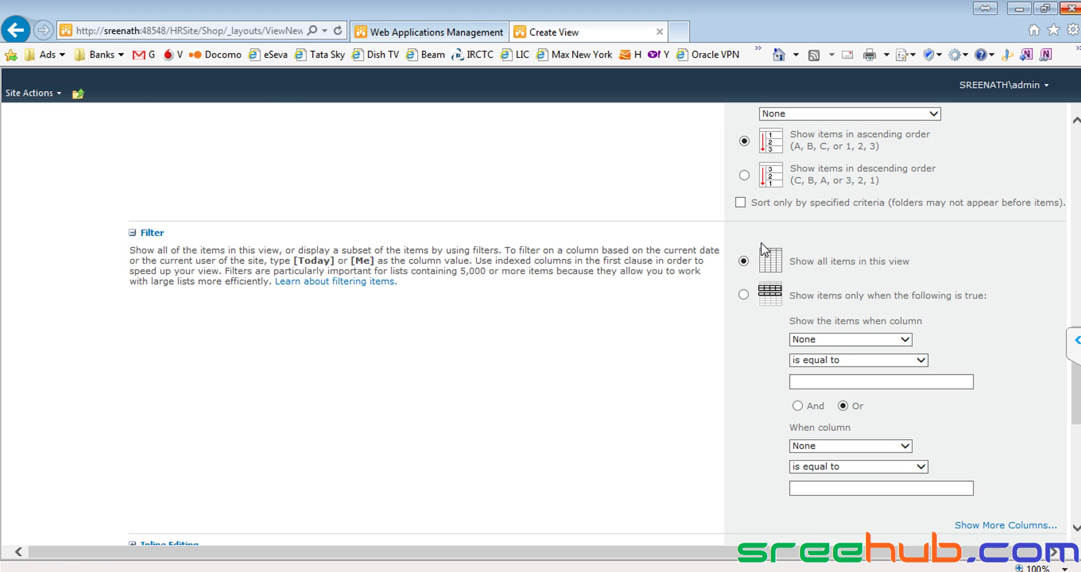
{"action": "scroll", "coordinate": [762, 248], "scroll_direction": "down", "scroll_amount": 4}
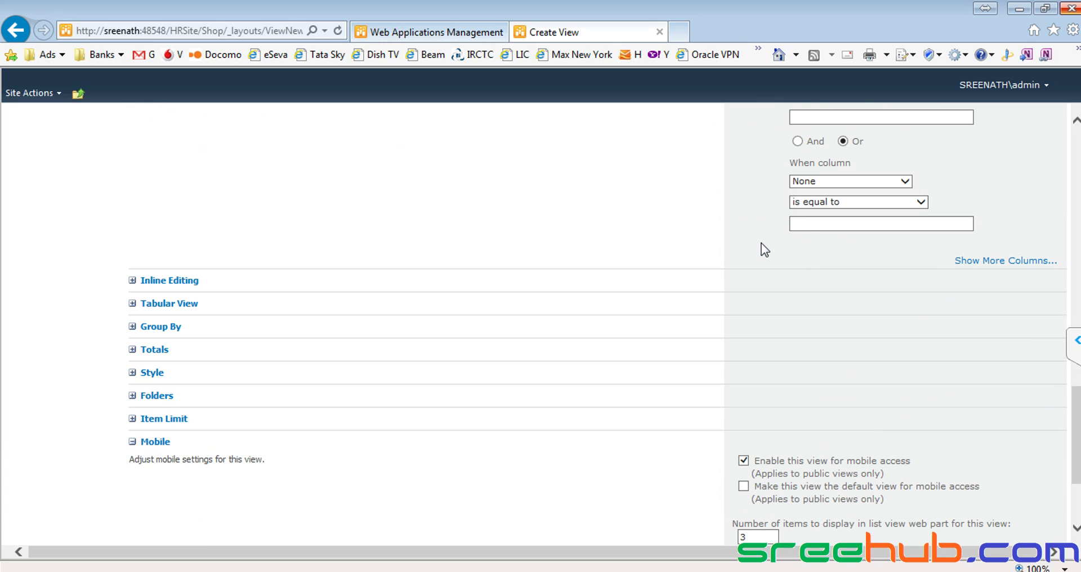
{"action": "scroll", "coordinate": [756, 265], "scroll_direction": "down", "scroll_amount": 2}
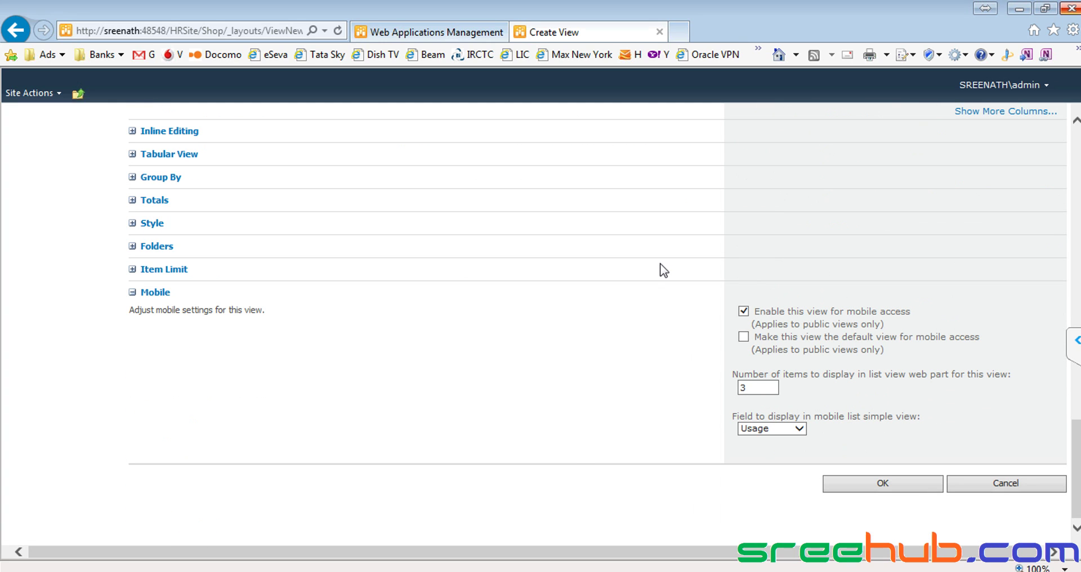
{"action": "left_click", "coordinate": [883, 485]}
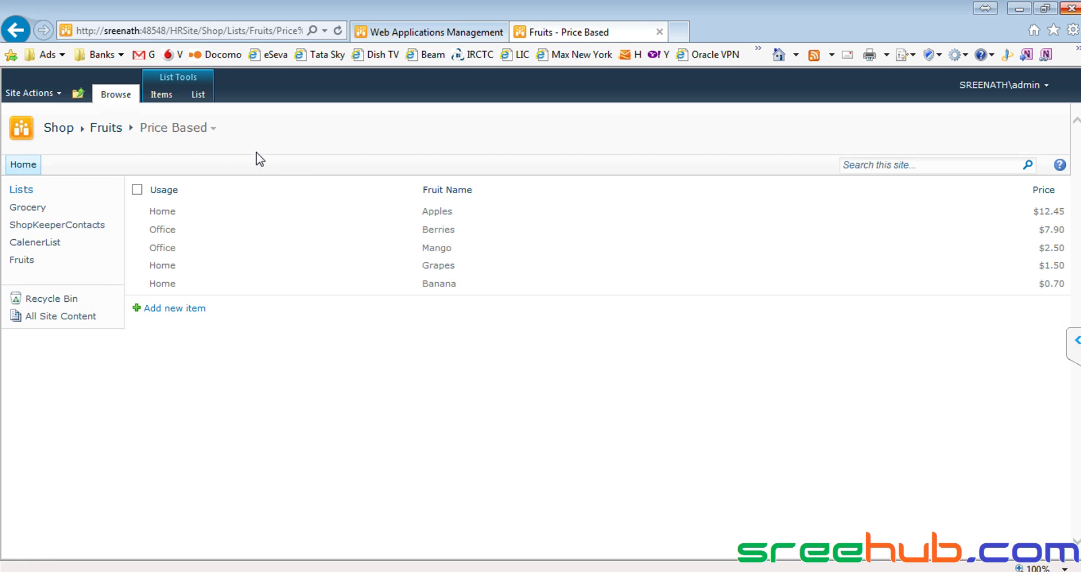
Switch Fruits to the All Items view, then to the Price Based view.
{"action": "left_click", "coordinate": [216, 132]}
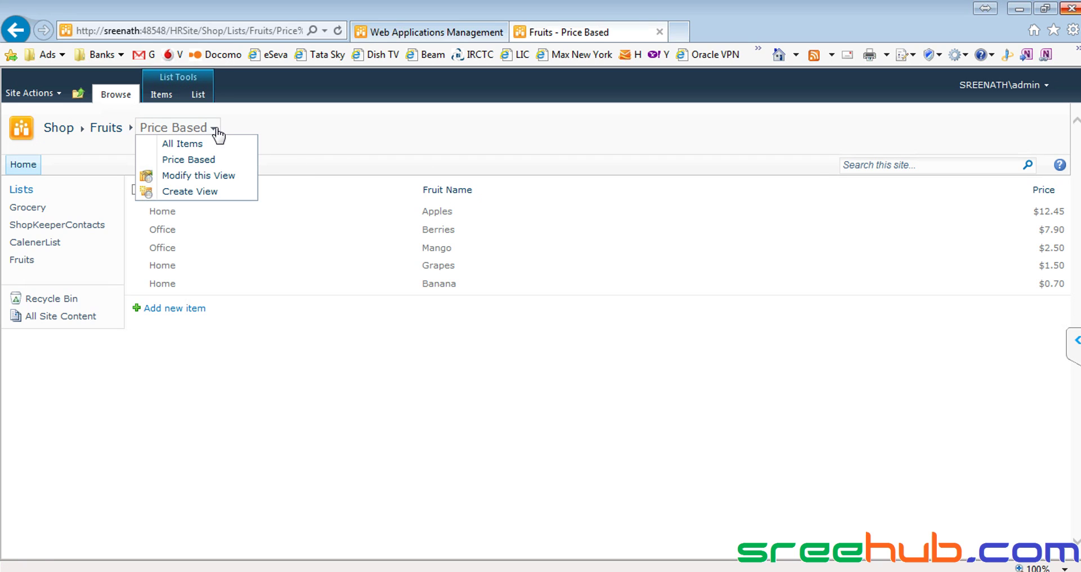
{"action": "left_click", "coordinate": [187, 142]}
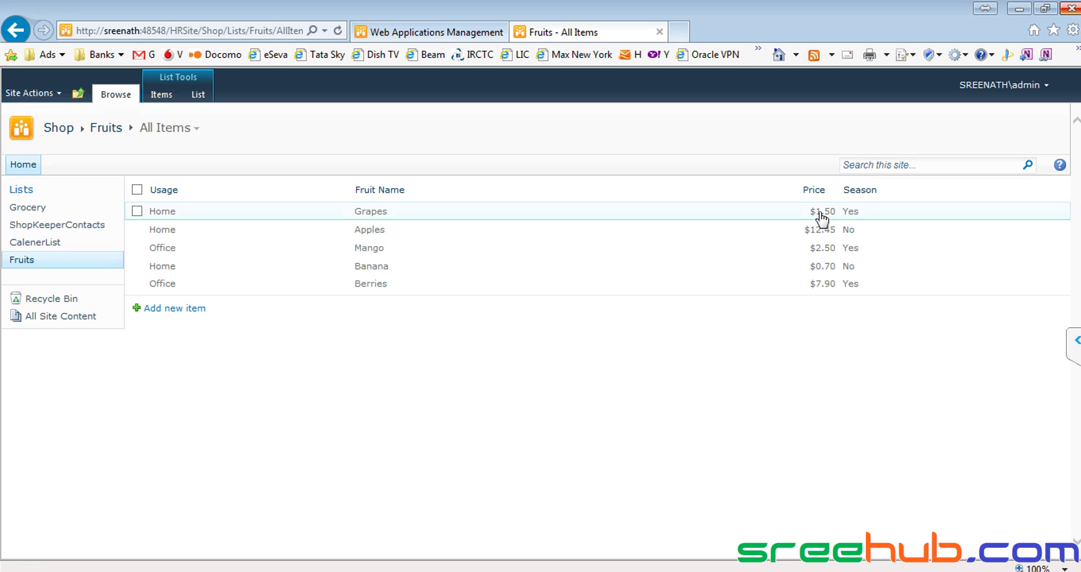
{"action": "left_click", "coordinate": [202, 132]}
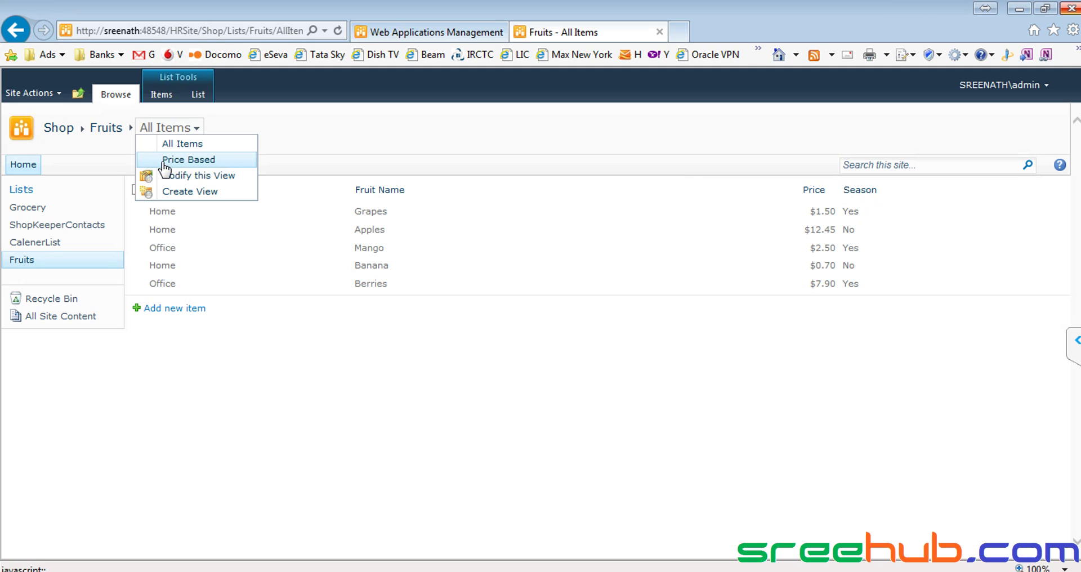
{"action": "left_click", "coordinate": [192, 161]}
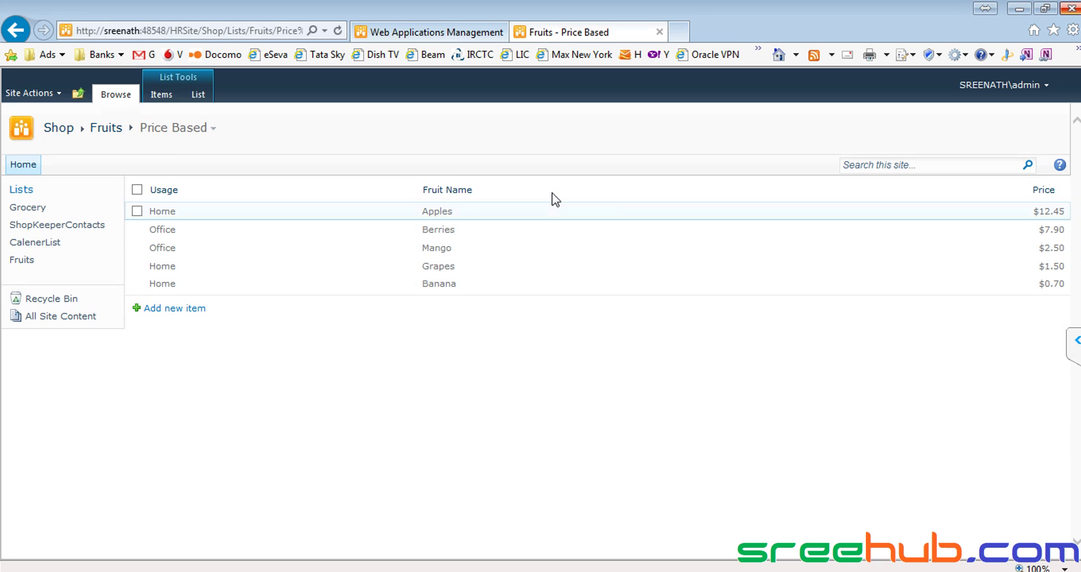
Return Fruits to All Items and start creating another view.
{"action": "left_click", "coordinate": [214, 131]}
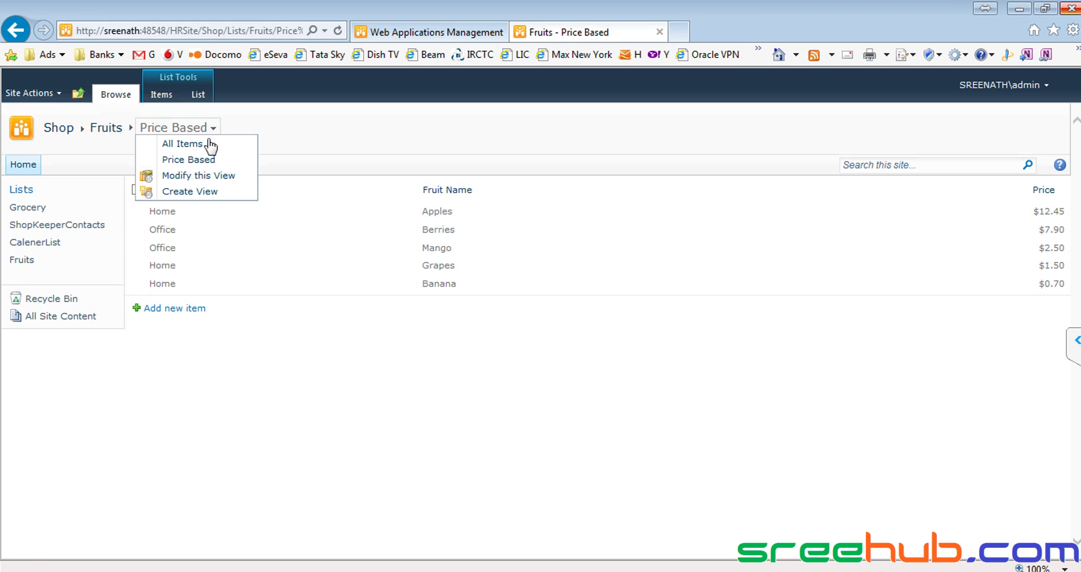
{"action": "left_click", "coordinate": [212, 145]}
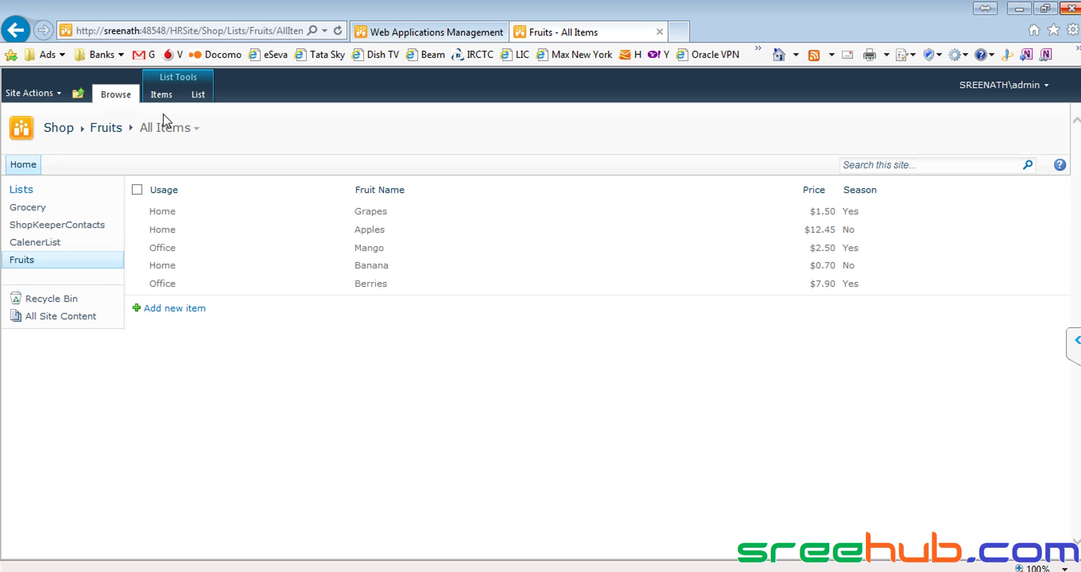
{"action": "left_click", "coordinate": [194, 130]}
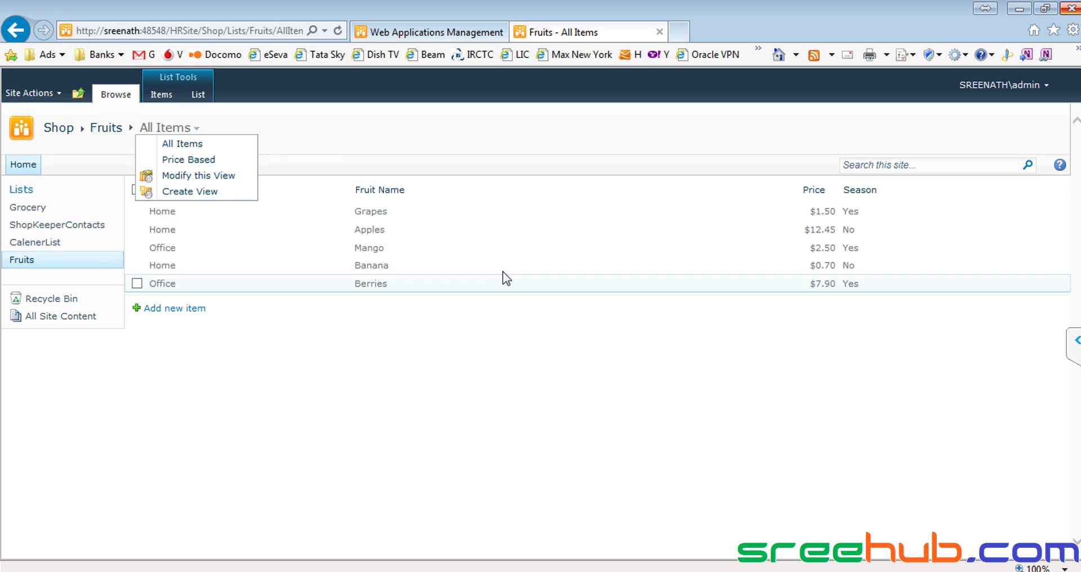
{"action": "left_click", "coordinate": [177, 192]}
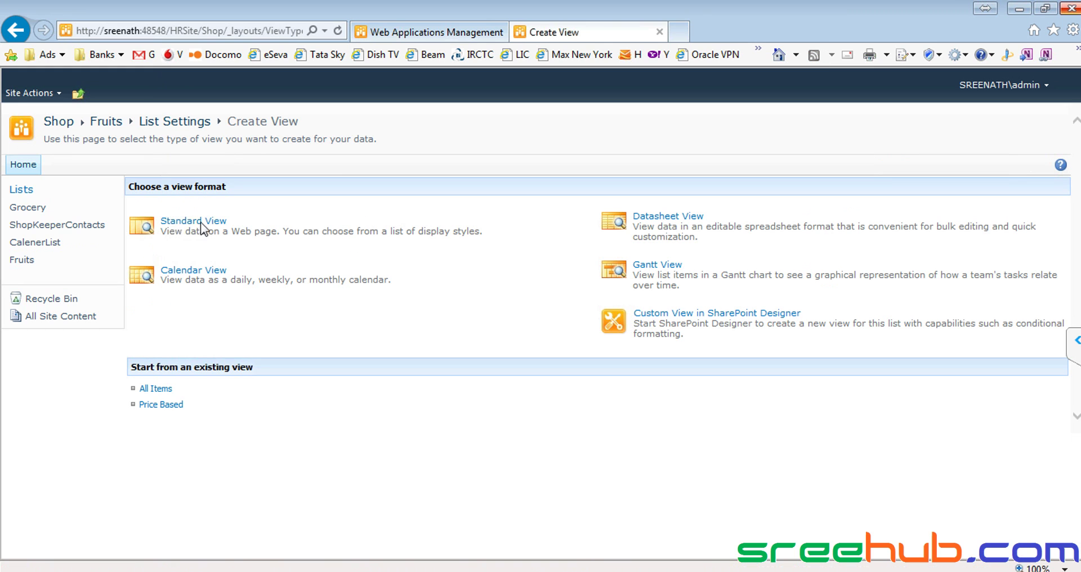
Start a Standard View named 'Season Based' with the Usage column unchecked.
{"action": "left_click", "coordinate": [200, 221]}
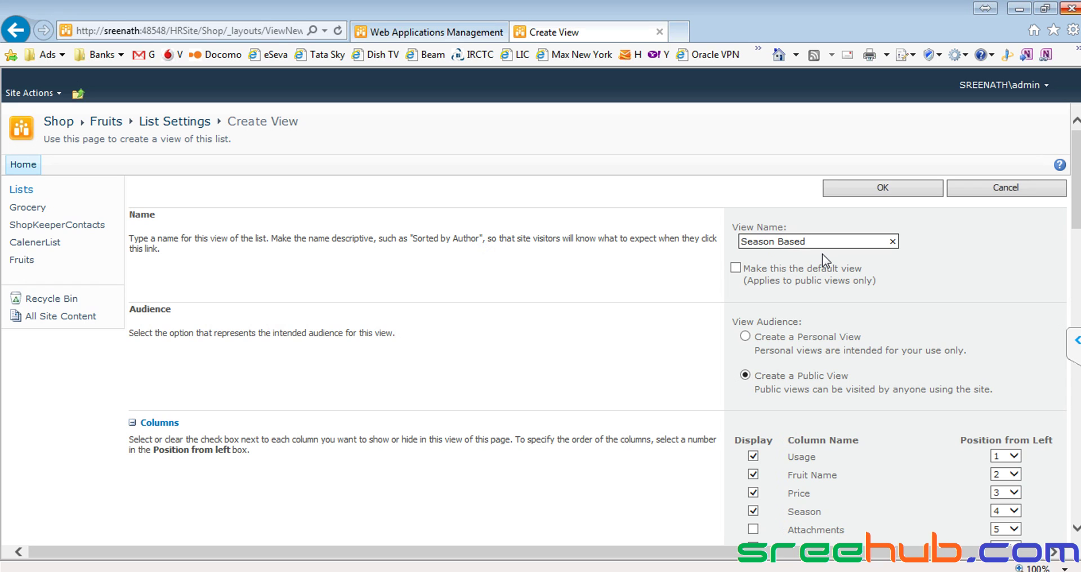
{"action": "scroll", "coordinate": [822, 264], "scroll_direction": "down", "scroll_amount": 3}
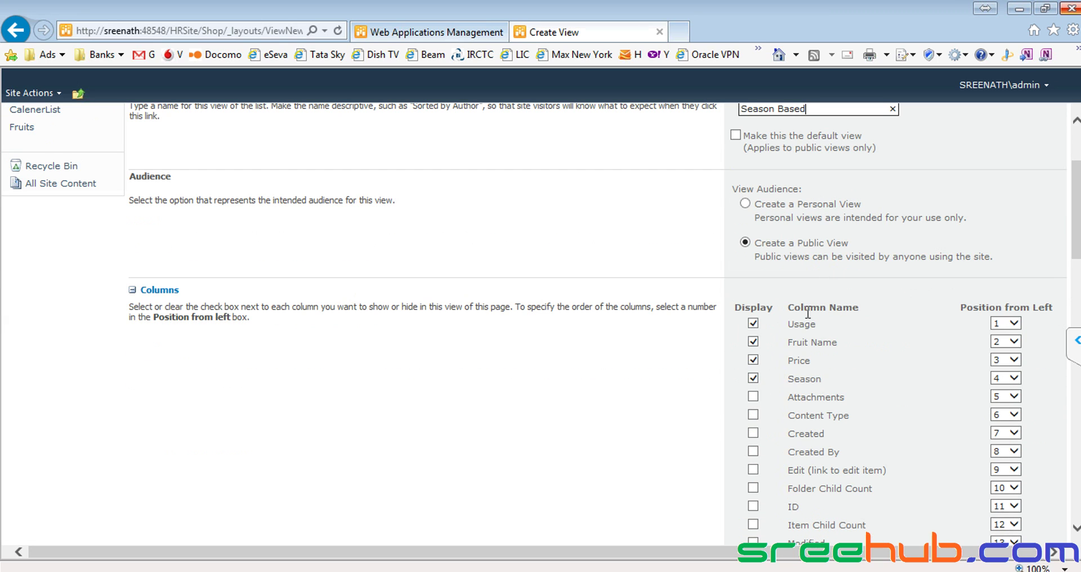
{"action": "scroll", "coordinate": [809, 259], "scroll_direction": "down", "scroll_amount": 1}
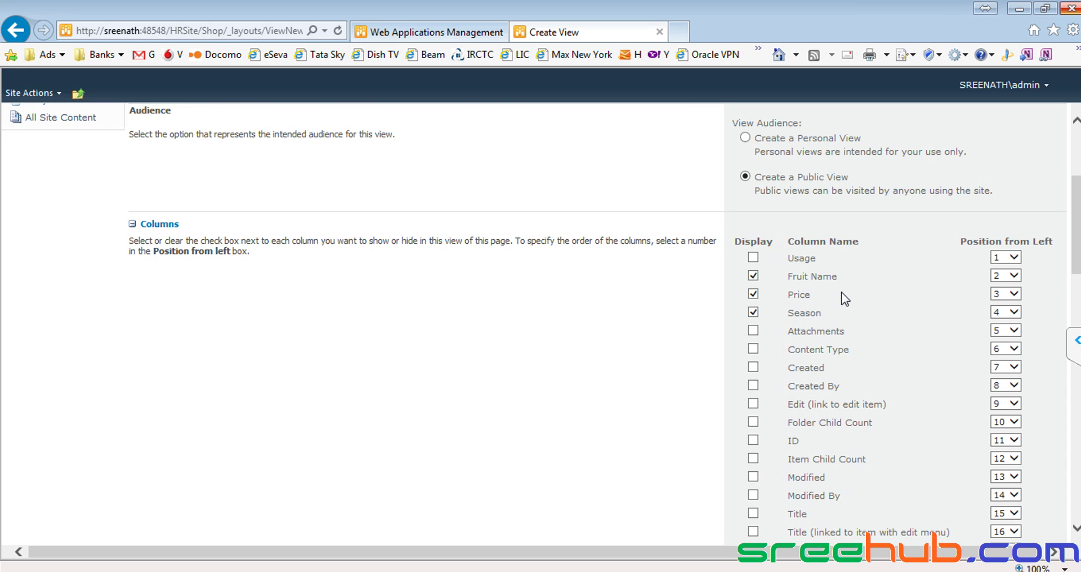
{"action": "scroll", "coordinate": [840, 289], "scroll_direction": "down", "scroll_amount": 2}
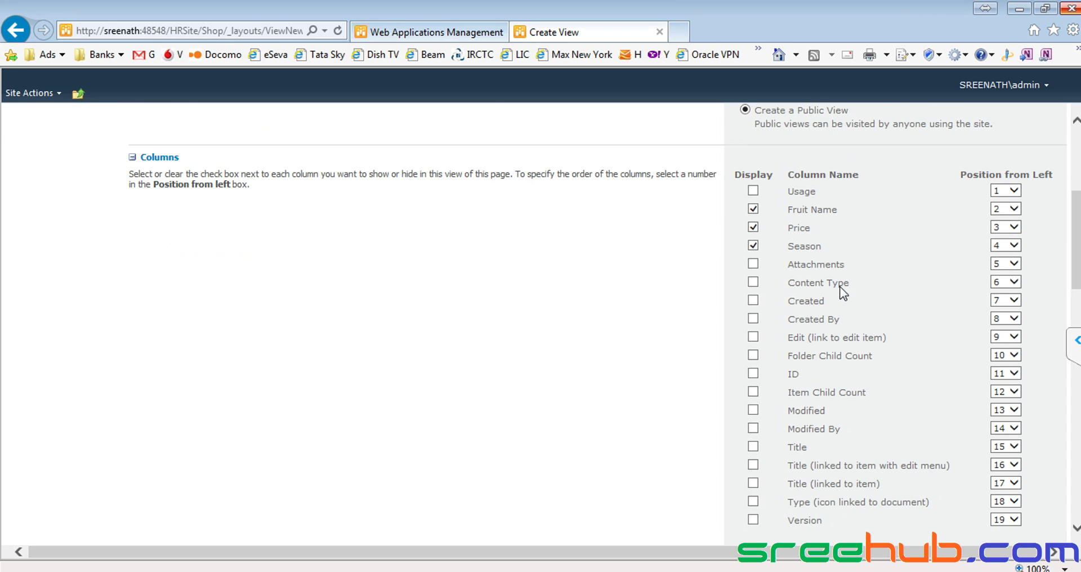
{"action": "scroll", "coordinate": [805, 254], "scroll_direction": "up", "scroll_amount": 8}
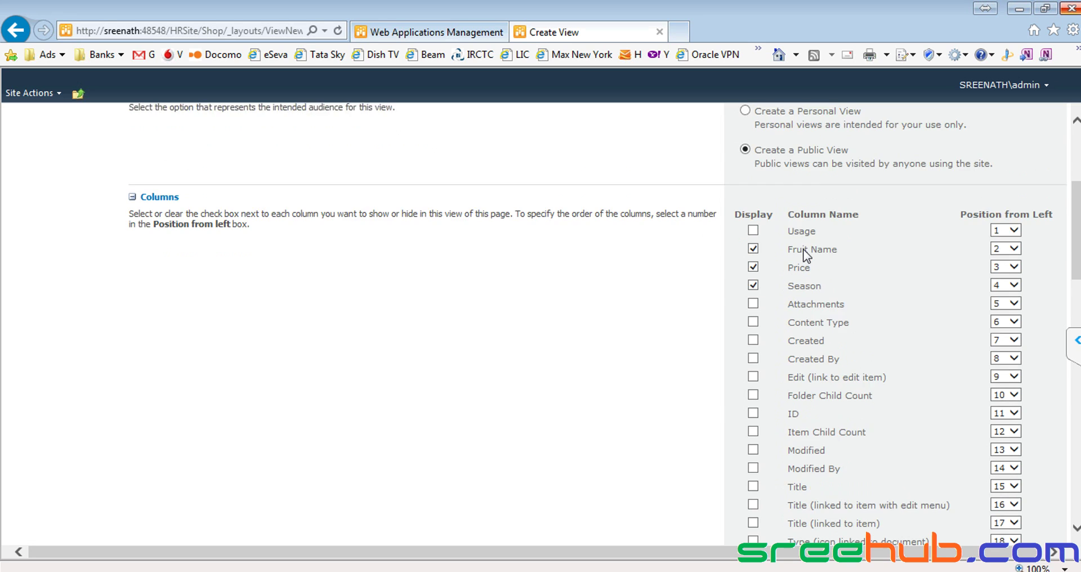
{"action": "scroll", "coordinate": [824, 236], "scroll_direction": "down", "scroll_amount": 6}
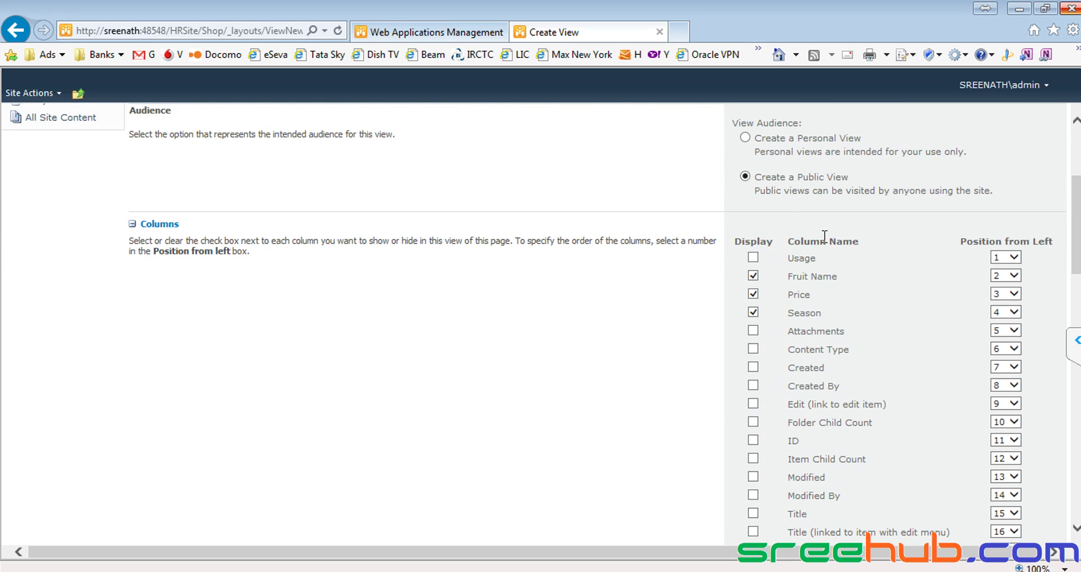
{"action": "scroll", "coordinate": [824, 237], "scroll_direction": "up", "scroll_amount": 6}
{"action": "left_click_drag", "start_coordinate": [824, 241], "coordinate": [726, 241]}
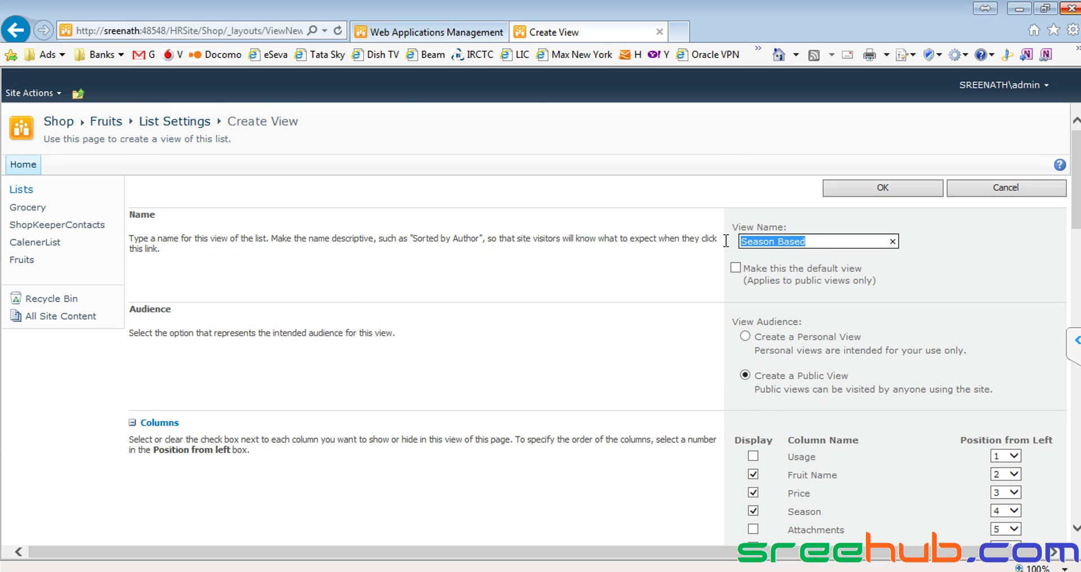
{"action": "scroll", "coordinate": [749, 243], "scroll_direction": "down", "scroll_amount": 8}
{"action": "scroll", "coordinate": [745, 236], "scroll_direction": "down", "scroll_amount": 6}
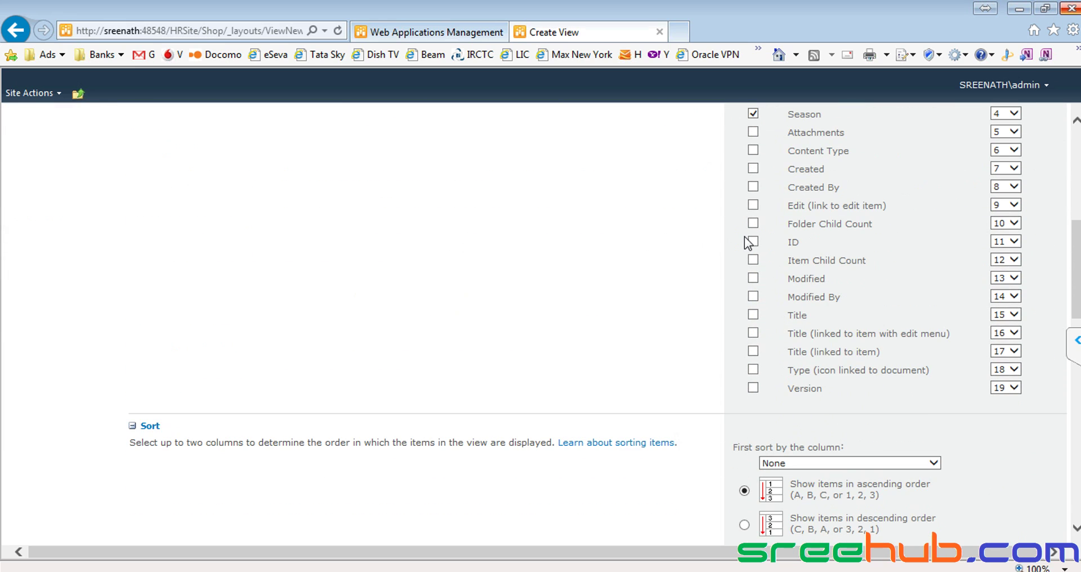
{"action": "scroll", "coordinate": [745, 236], "scroll_direction": "down", "scroll_amount": 4}
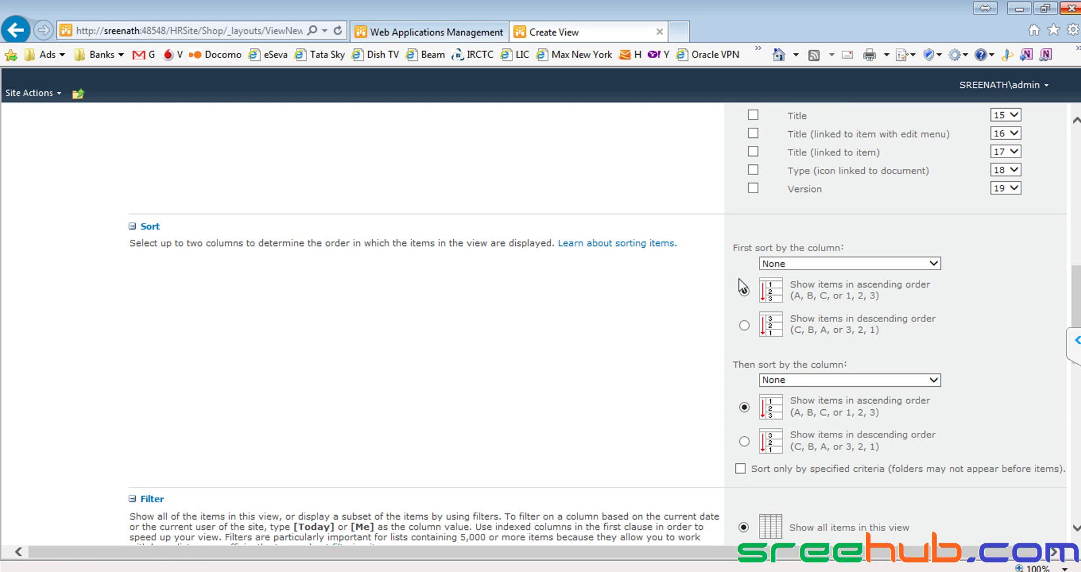
Set the view's first sort column to Price, ascending.
{"action": "left_click", "coordinate": [796, 266]}
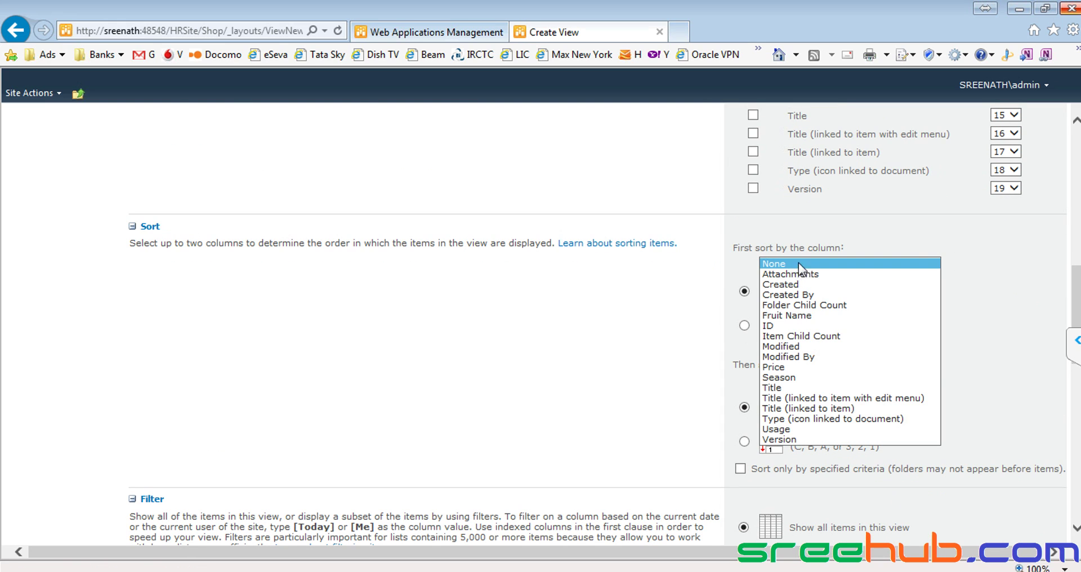
{"action": "left_click", "coordinate": [798, 262]}
{"action": "scroll", "coordinate": [711, 247], "scroll_direction": "up", "scroll_amount": 9}
{"action": "scroll", "coordinate": [769, 193], "scroll_direction": "up", "scroll_amount": 1}
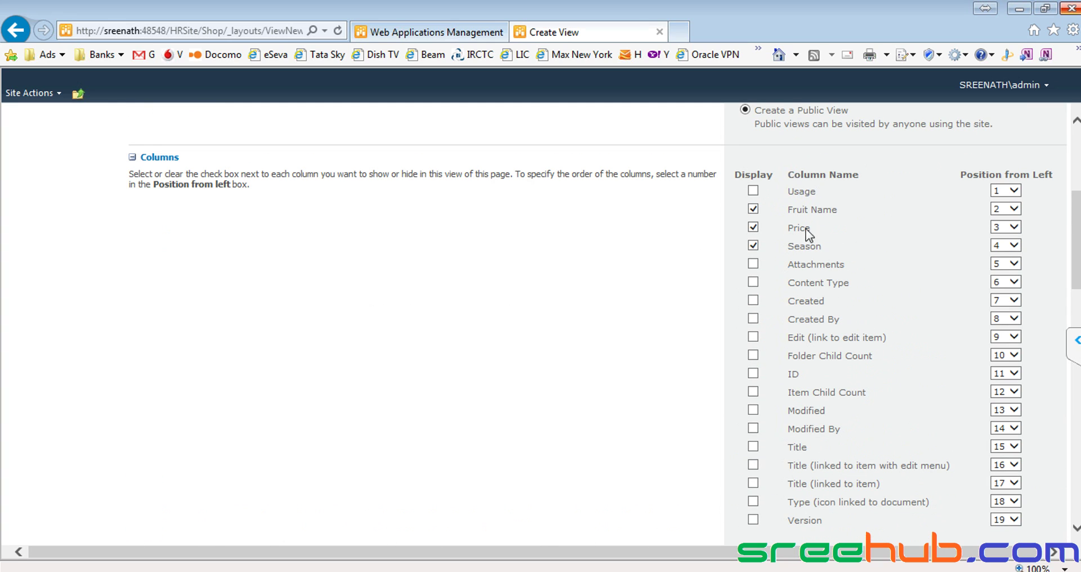
{"action": "scroll", "coordinate": [823, 231], "scroll_direction": "down", "scroll_amount": 12}
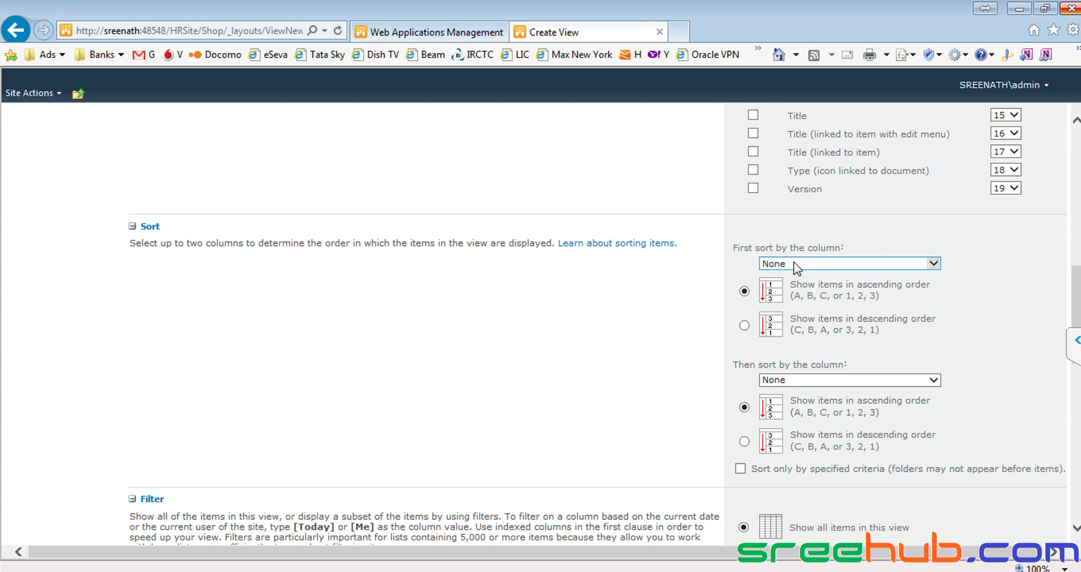
{"action": "left_click", "coordinate": [794, 264]}
{"action": "left_click", "coordinate": [783, 367]}
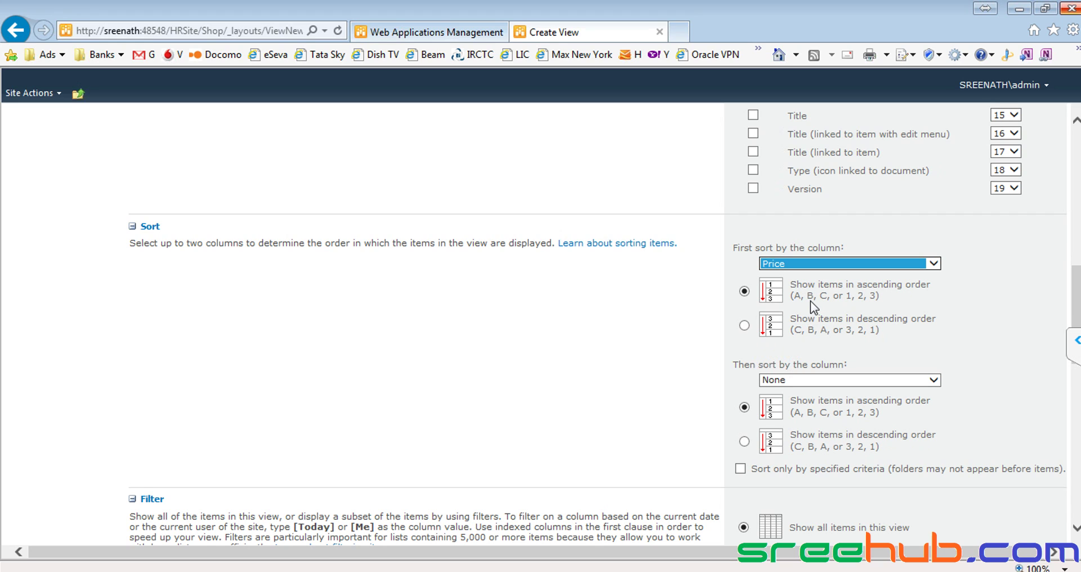
{"action": "left_click_drag", "start_coordinate": [790, 284], "coordinate": [970, 285]}
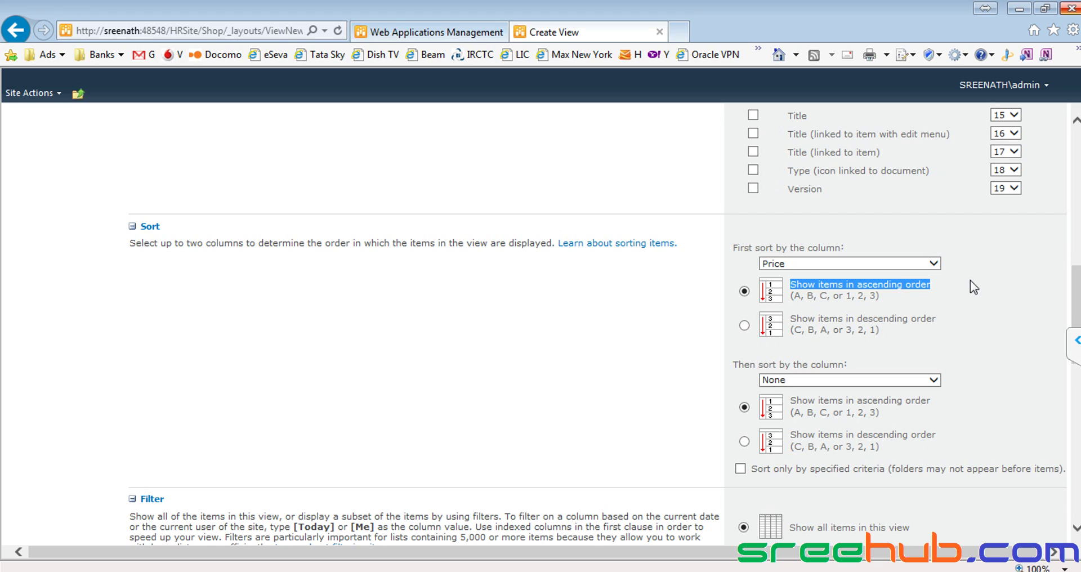
{"action": "left_click", "coordinate": [783, 285]}
{"action": "left_click_drag", "start_coordinate": [795, 291], "coordinate": [966, 293]}
{"action": "left_click", "coordinate": [900, 293]}
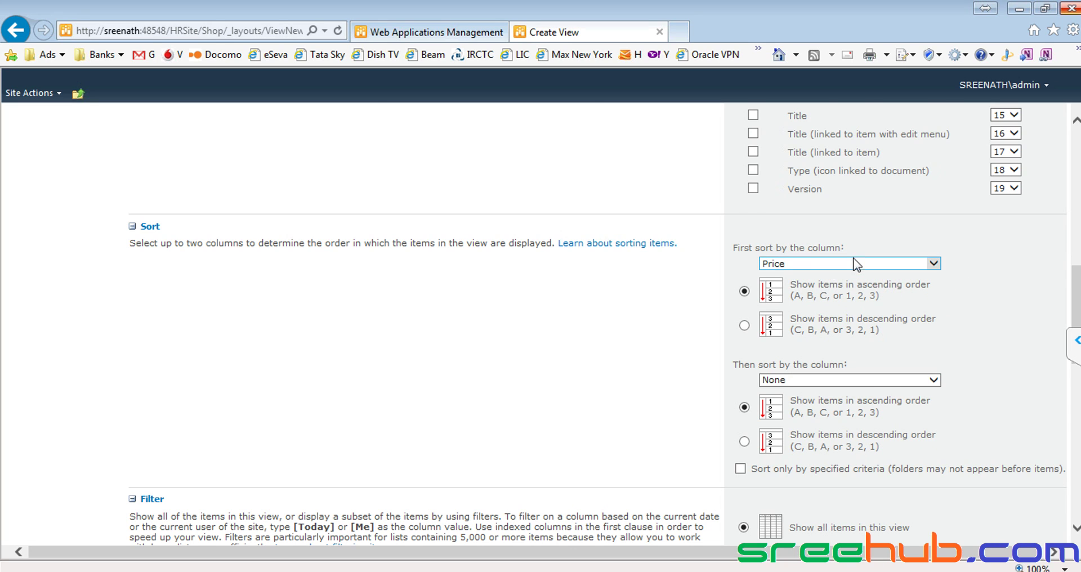
{"action": "scroll", "coordinate": [856, 264], "scroll_direction": "down", "scroll_amount": 5}
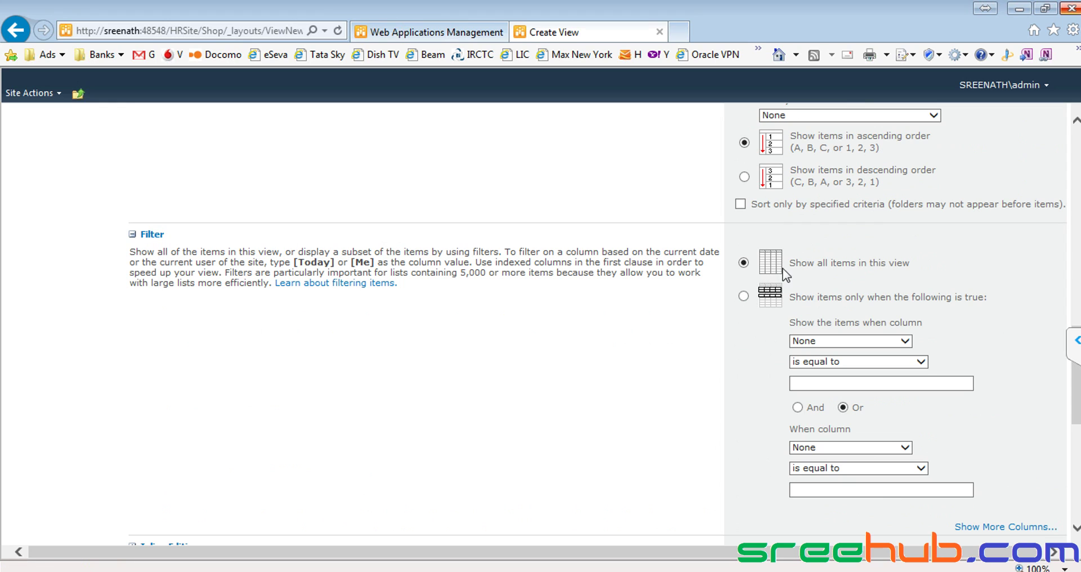
Filter to items where Season is equal to Yes and save the Season Based view.
{"action": "left_click_drag", "start_coordinate": [788, 263], "coordinate": [891, 262]}
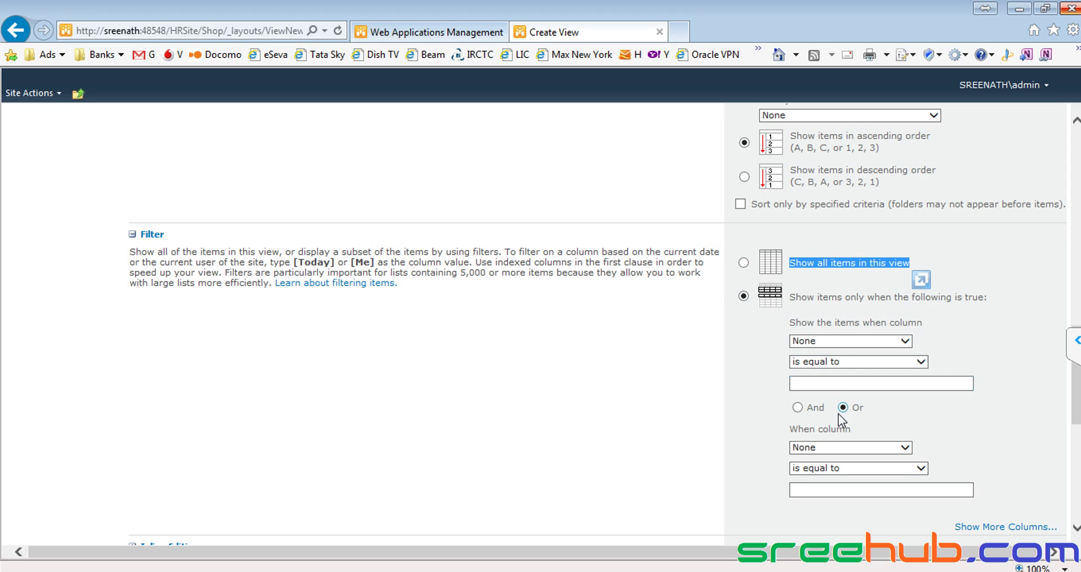
{"action": "left_click", "coordinate": [830, 341]}
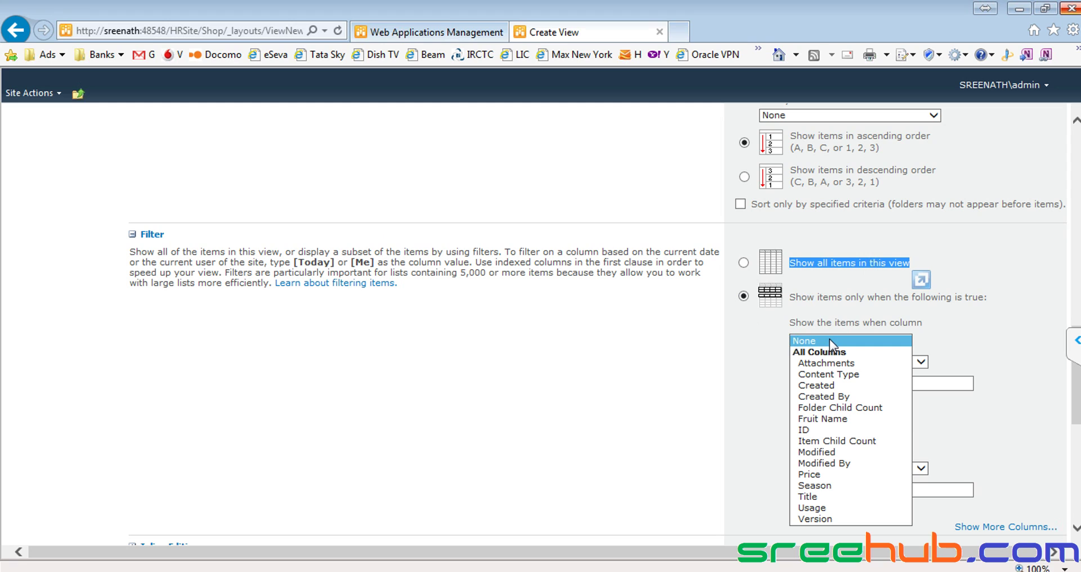
{"action": "left_click", "coordinate": [826, 486]}
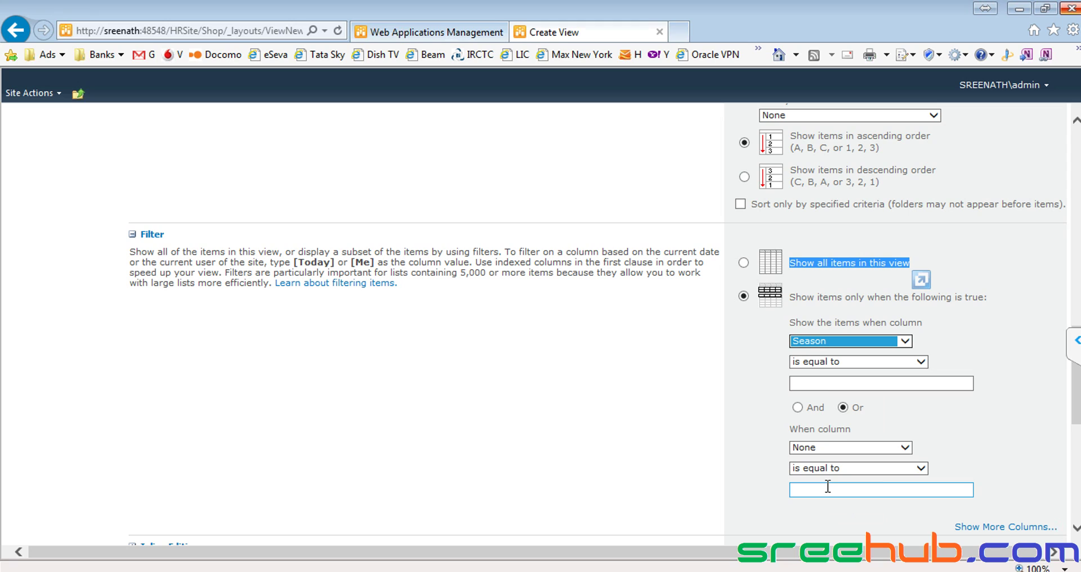
{"action": "left_click", "coordinate": [822, 383]}
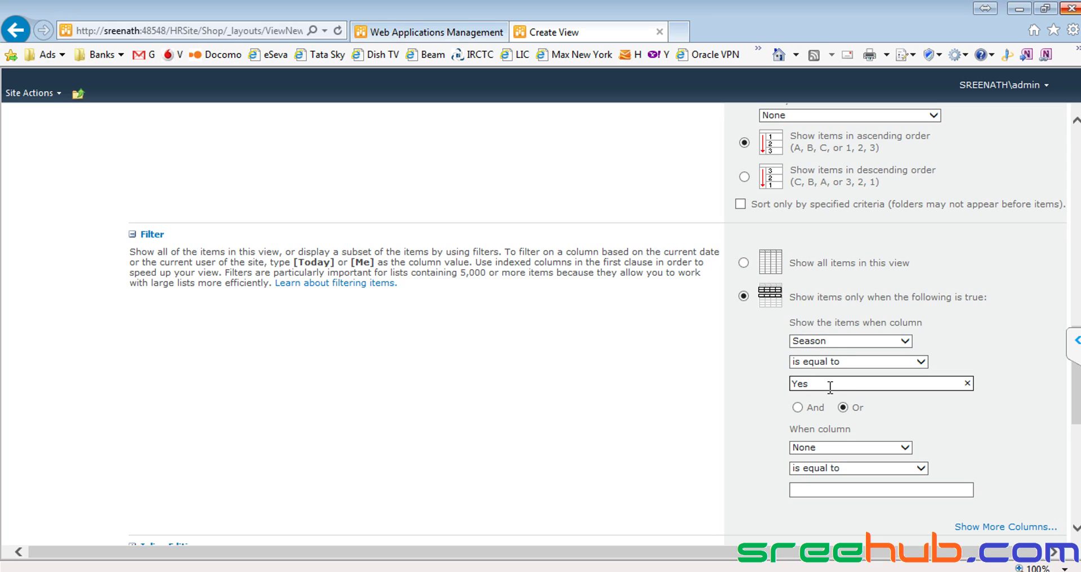
{"action": "left_click_drag", "start_coordinate": [861, 388], "coordinate": [791, 388]}
{"action": "left_click", "coordinate": [737, 343]}
{"action": "scroll", "coordinate": [738, 344], "scroll_direction": "down", "scroll_amount": 5}
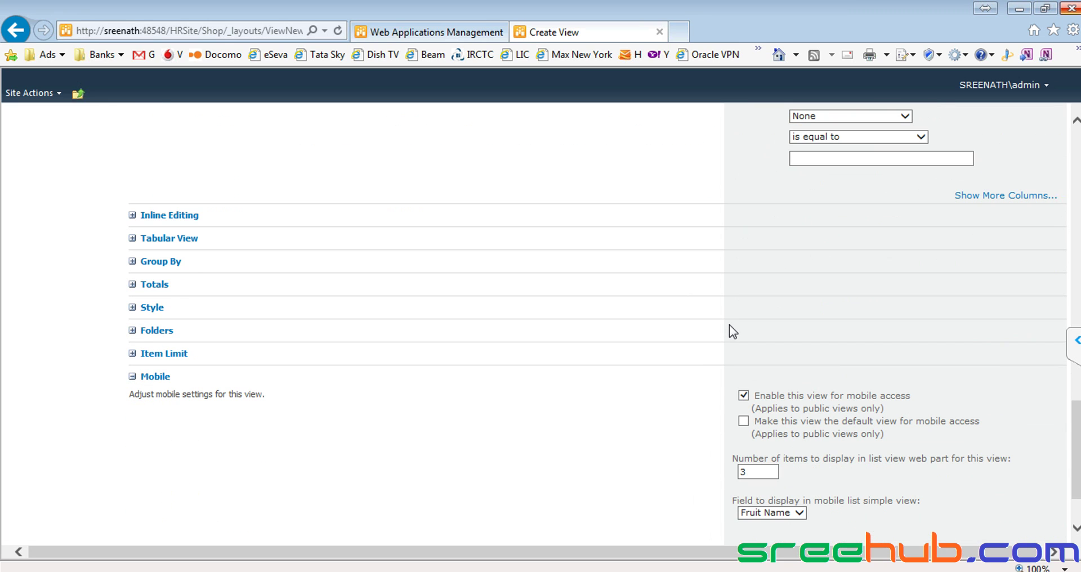
{"action": "scroll", "coordinate": [766, 322], "scroll_direction": "down", "scroll_amount": 1}
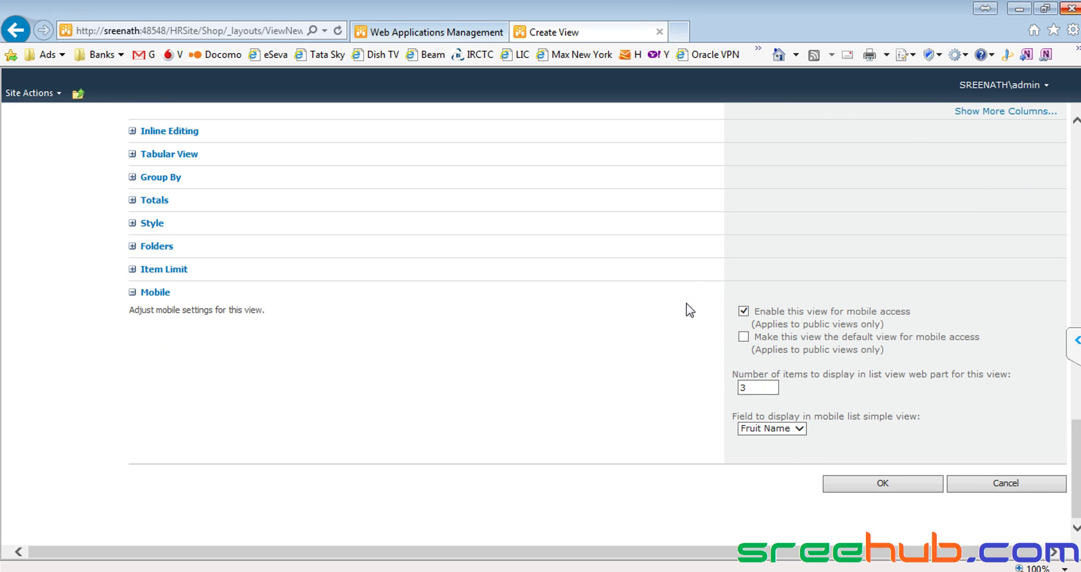
{"action": "left_click", "coordinate": [883, 483]}
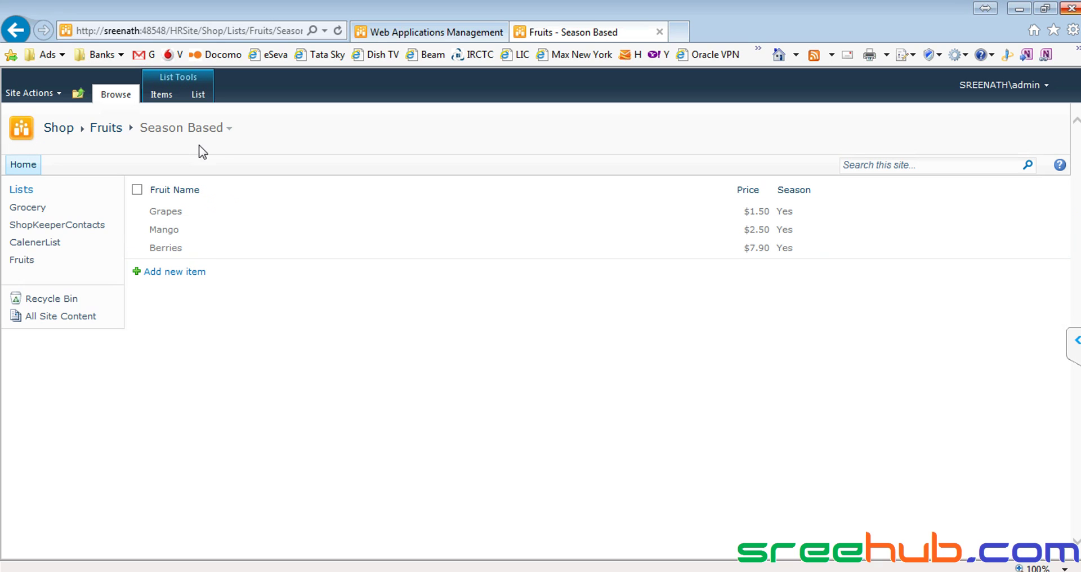
Switch Fruits to the Price Based view, then to Season Based.
{"action": "left_click", "coordinate": [230, 129]}
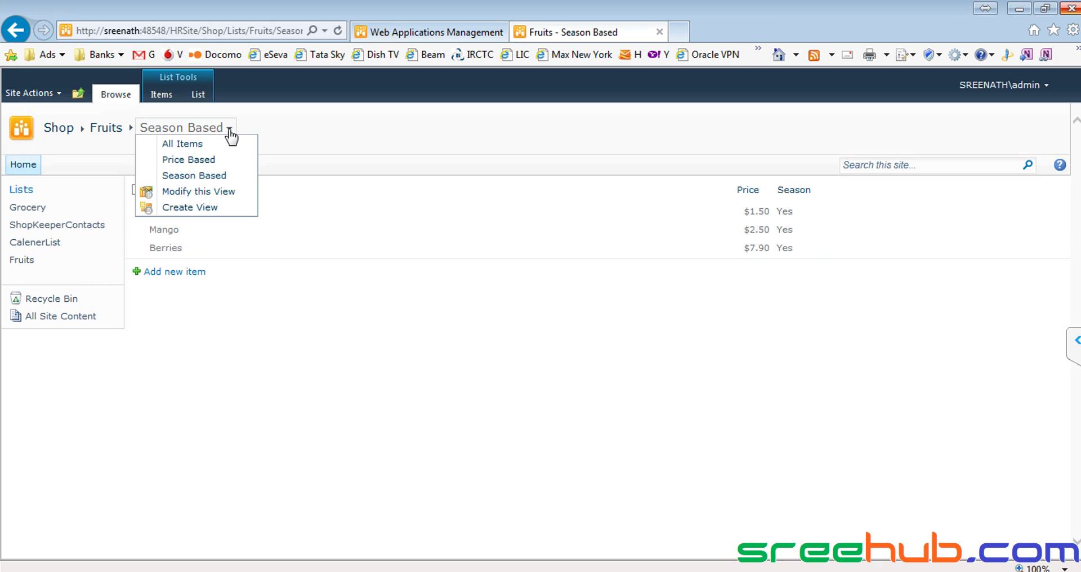
{"action": "left_click", "coordinate": [194, 160]}
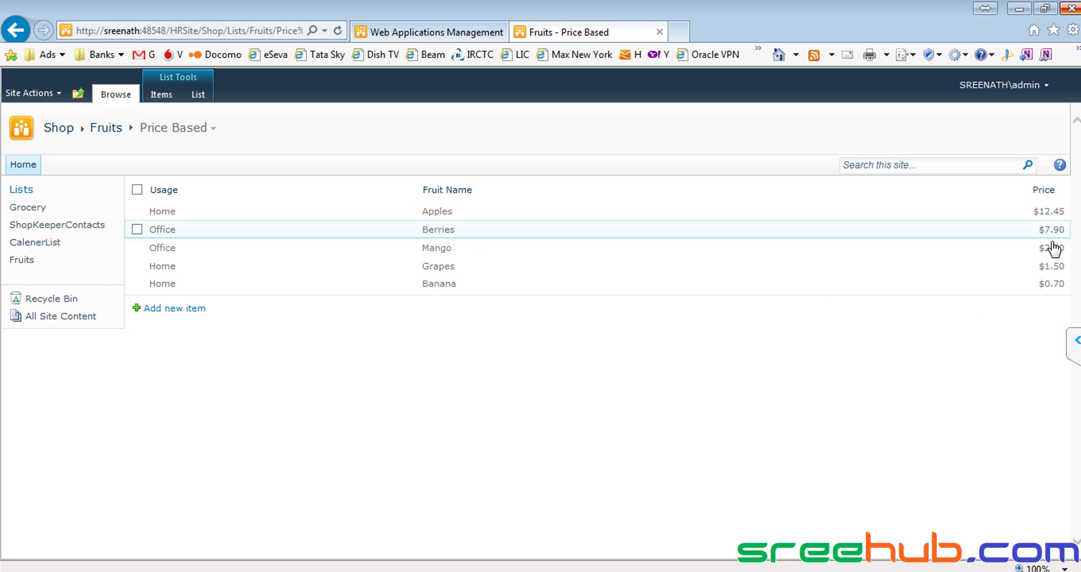
{"action": "left_click", "coordinate": [213, 129]}
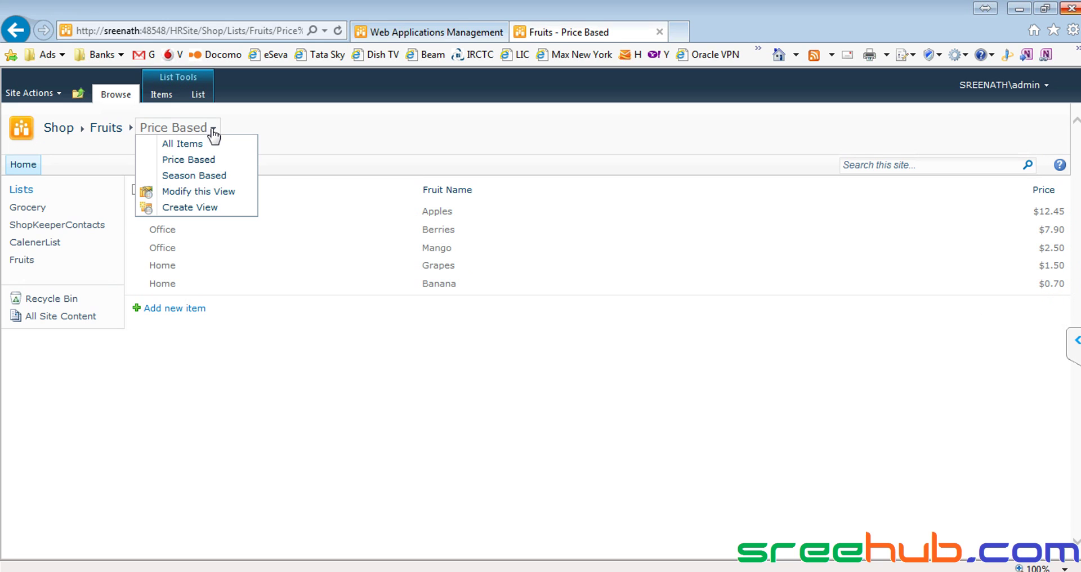
{"action": "left_click", "coordinate": [185, 176]}
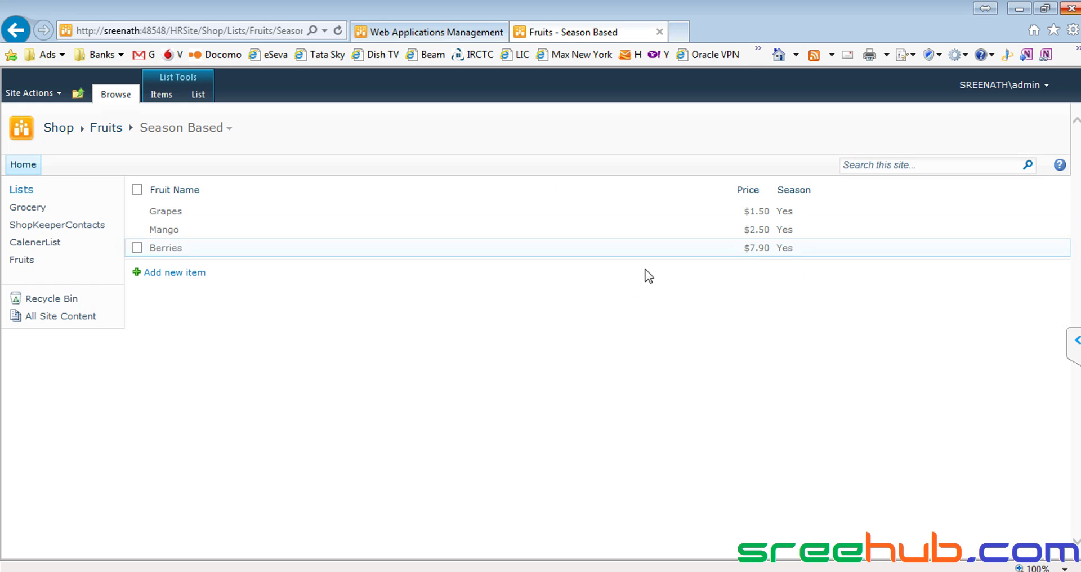
Check the All Items view, return to Season Based, and start a new fruit item.
{"action": "left_click", "coordinate": [228, 131]}
{"action": "left_click", "coordinate": [200, 145]}
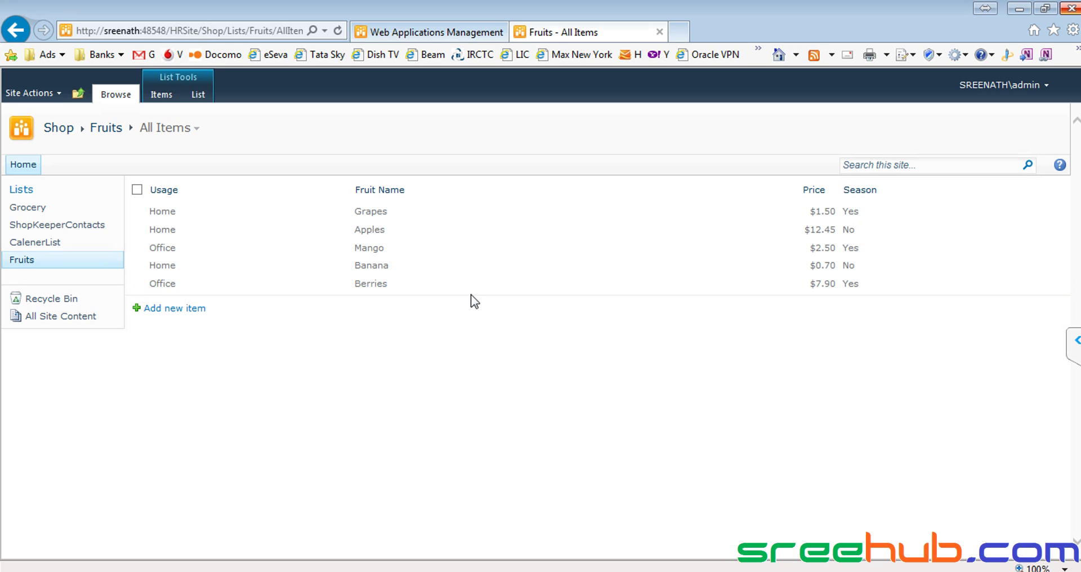
{"action": "left_click", "coordinate": [196, 128]}
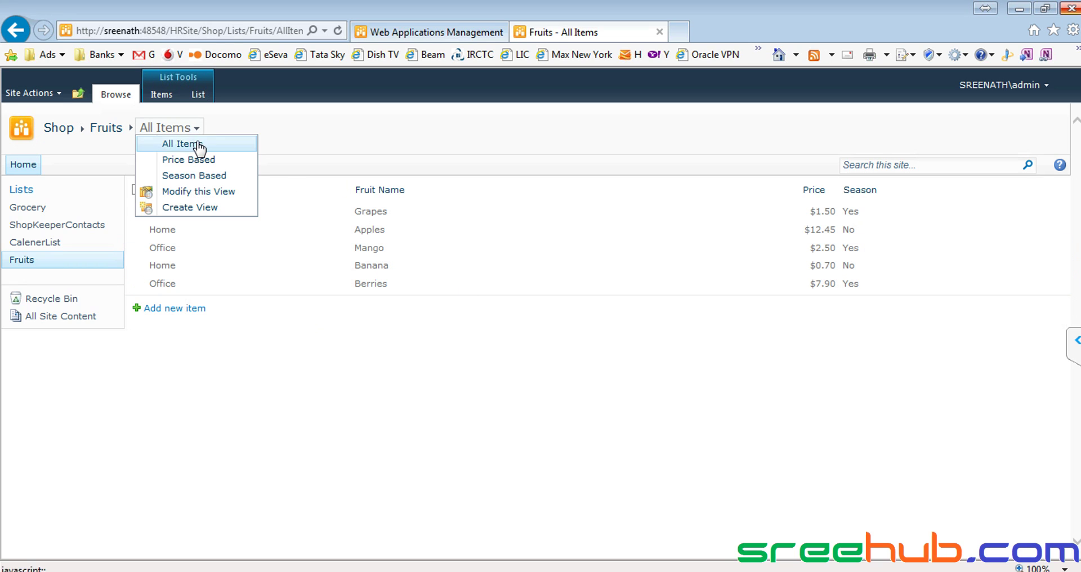
{"action": "left_click", "coordinate": [192, 176]}
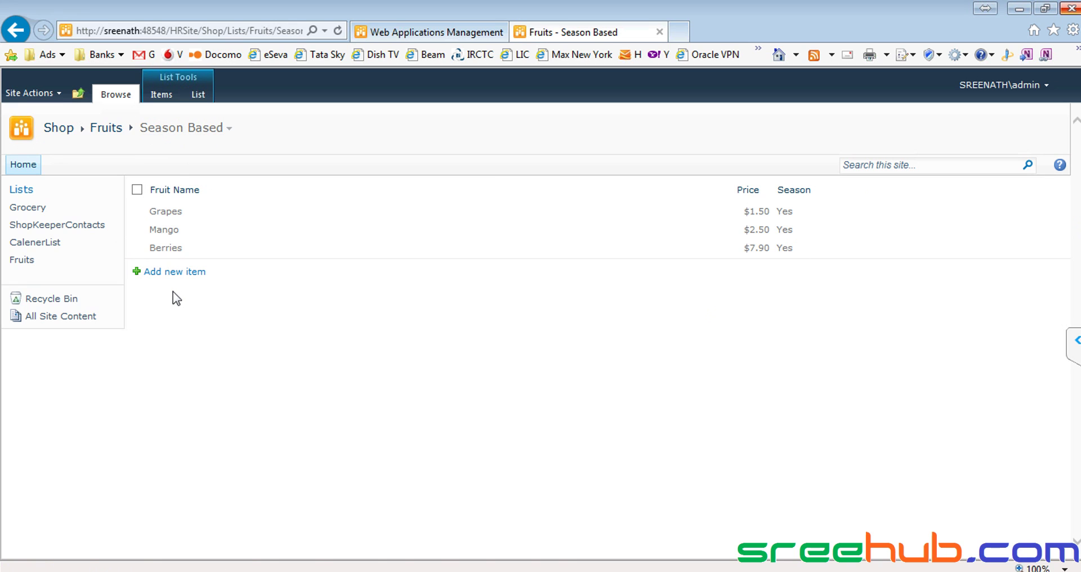
{"action": "left_click", "coordinate": [171, 272]}
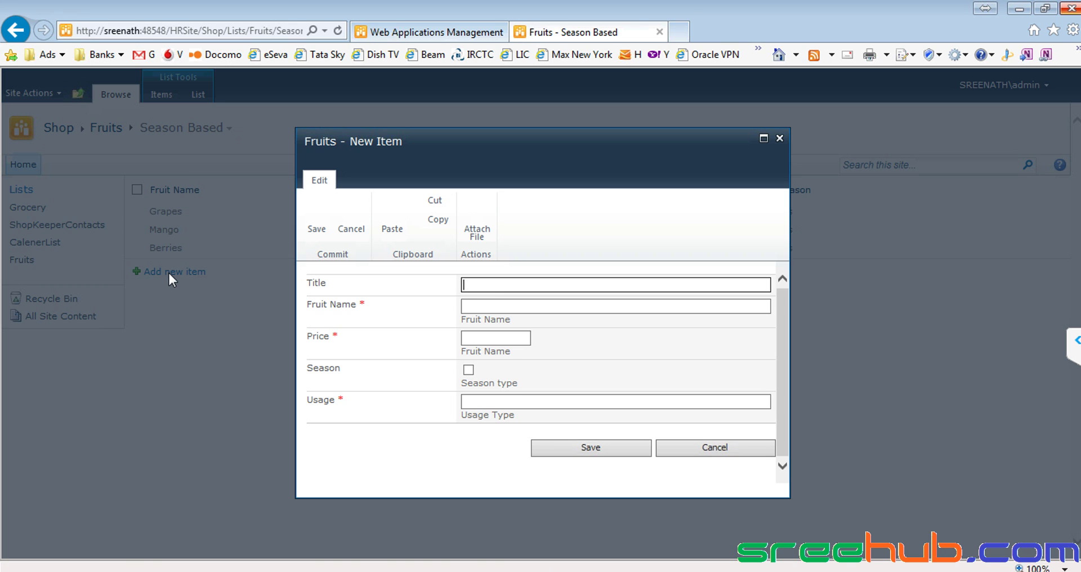
Add Melon priced 15.90 with Office usage and Season left unchecked.
{"action": "left_click", "coordinate": [499, 305]}
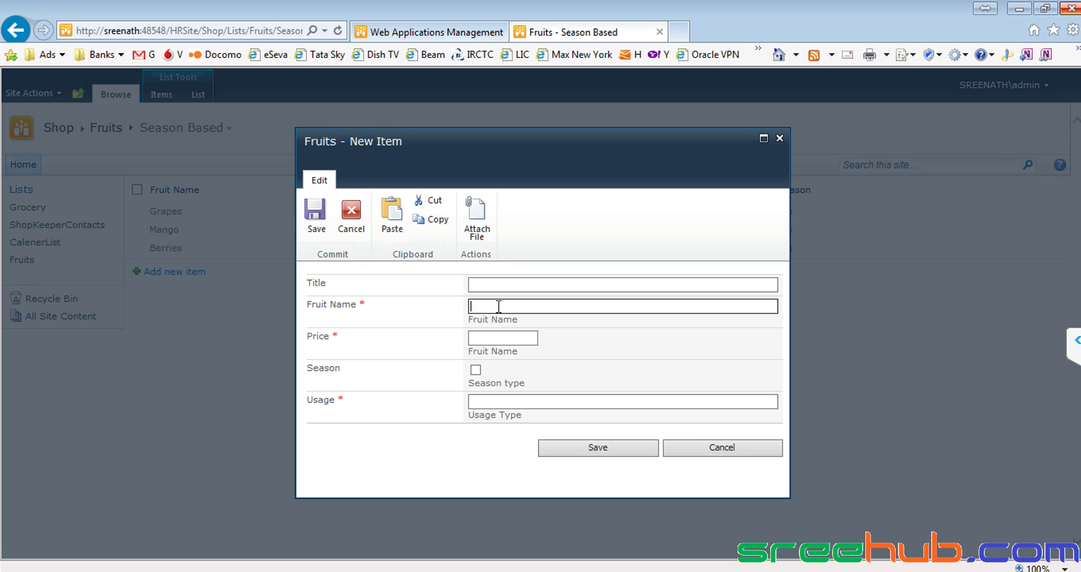
{"action": "type", "text": "Watermel"}
{"action": "left_click_drag", "start_coordinate": [512, 306], "coordinate": [434, 306]}
{"action": "key", "text": "Left"}
{"action": "key", "text": "ctrl+shift+Right"}
{"action": "type", "text": "M"}
{"action": "left_click", "coordinate": [486, 336]}
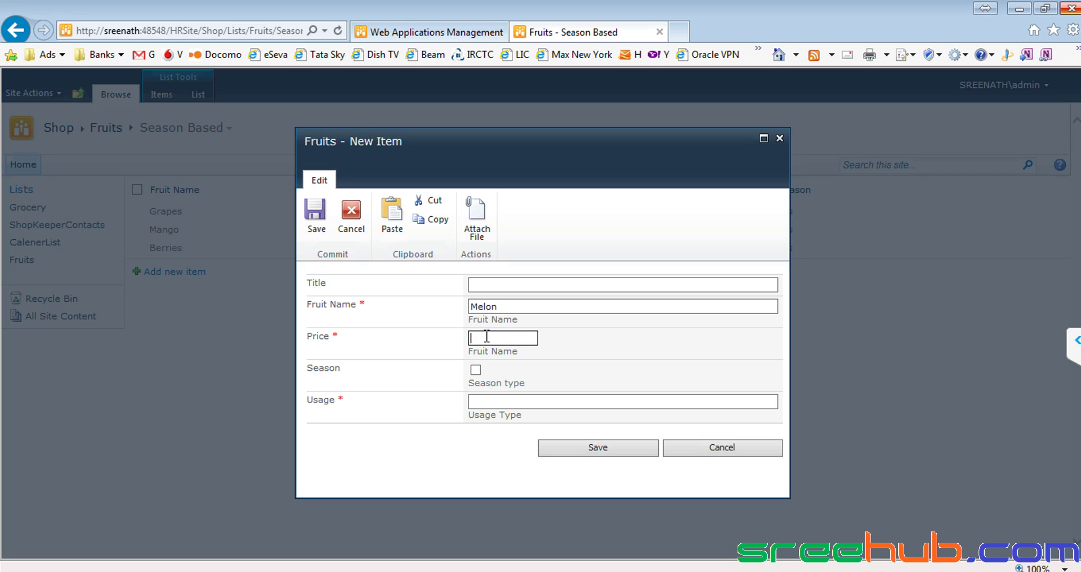
{"action": "type", "text": "15.90"}
{"action": "left_click_drag", "start_coordinate": [556, 159], "coordinate": [607, 486]}
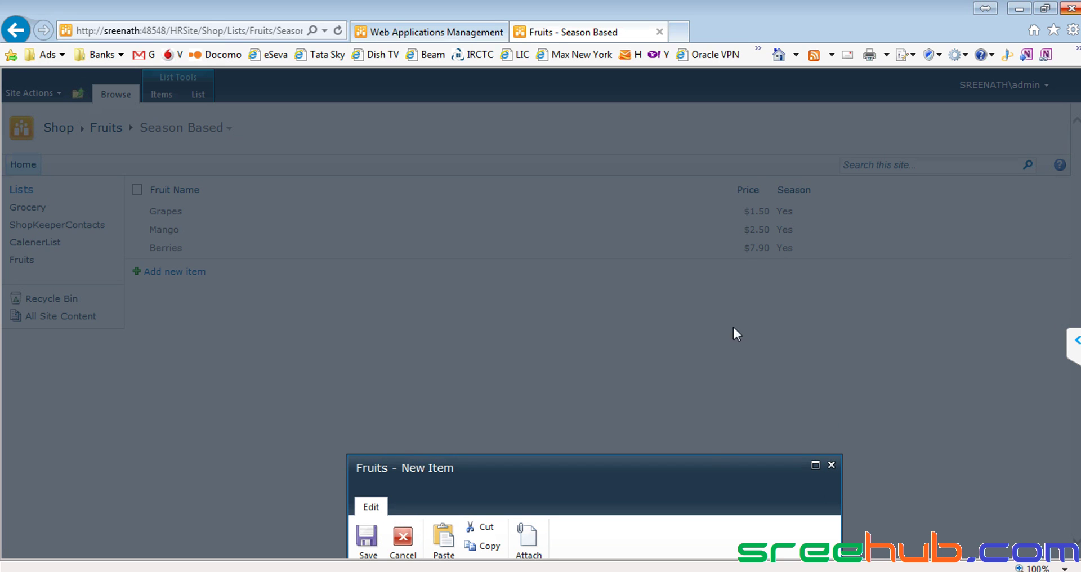
{"action": "left_click_drag", "start_coordinate": [695, 475], "coordinate": [592, 152]}
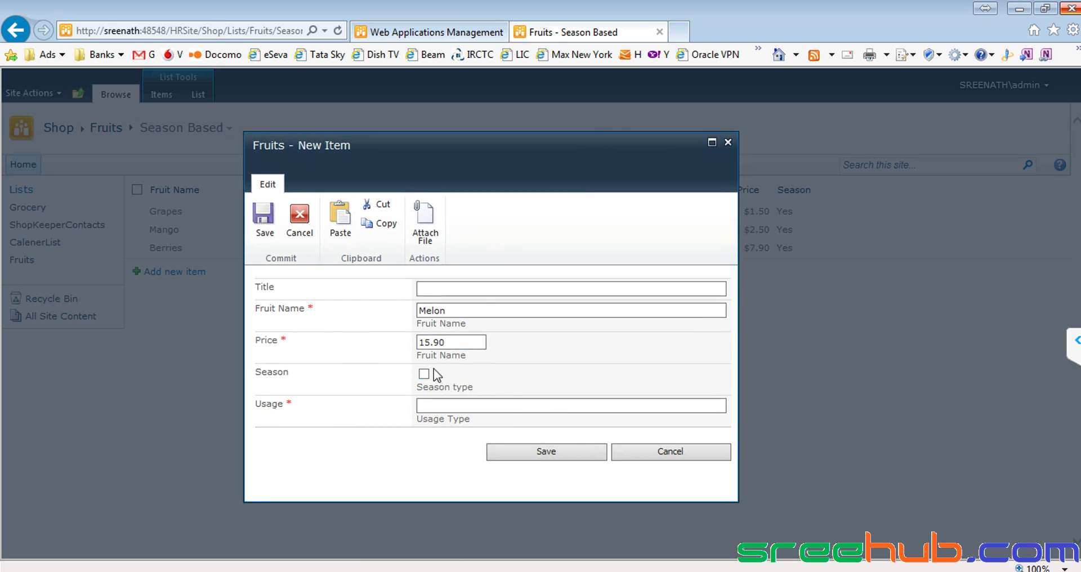
{"action": "left_click", "coordinate": [549, 408]}
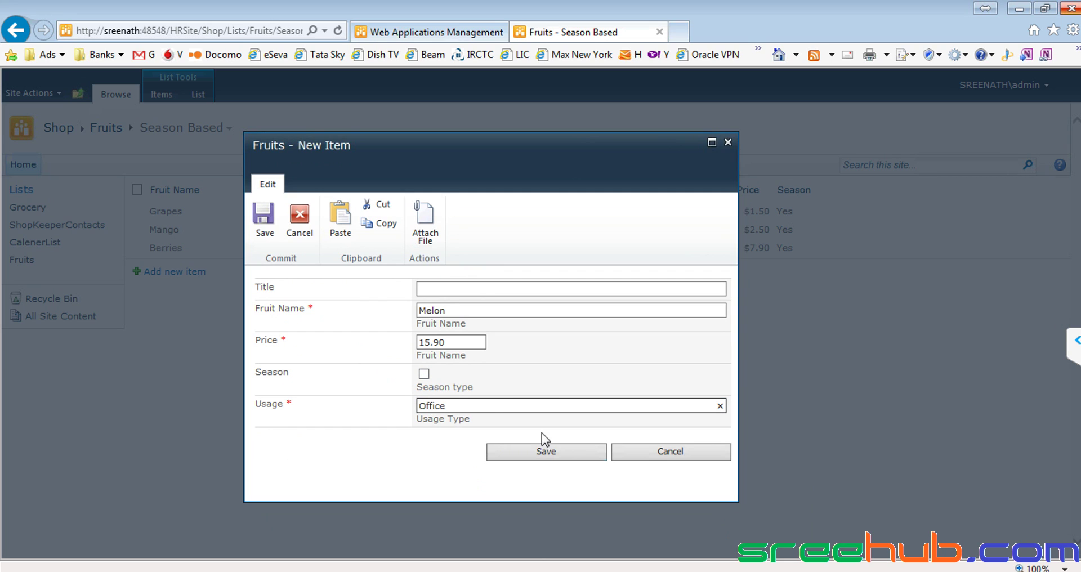
{"action": "left_click", "coordinate": [540, 451]}
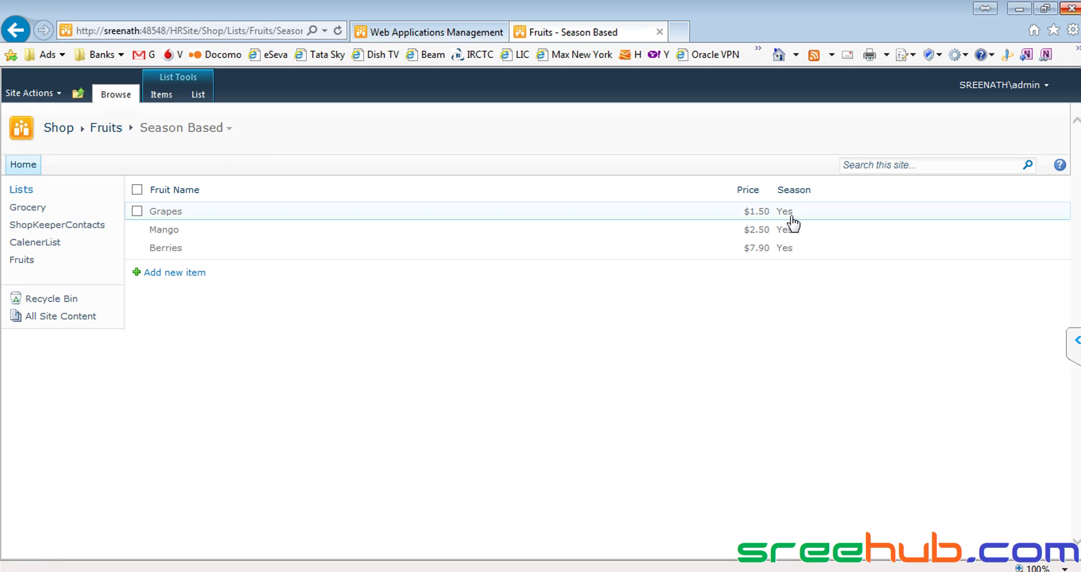
{"action": "left_click", "coordinate": [230, 131]}
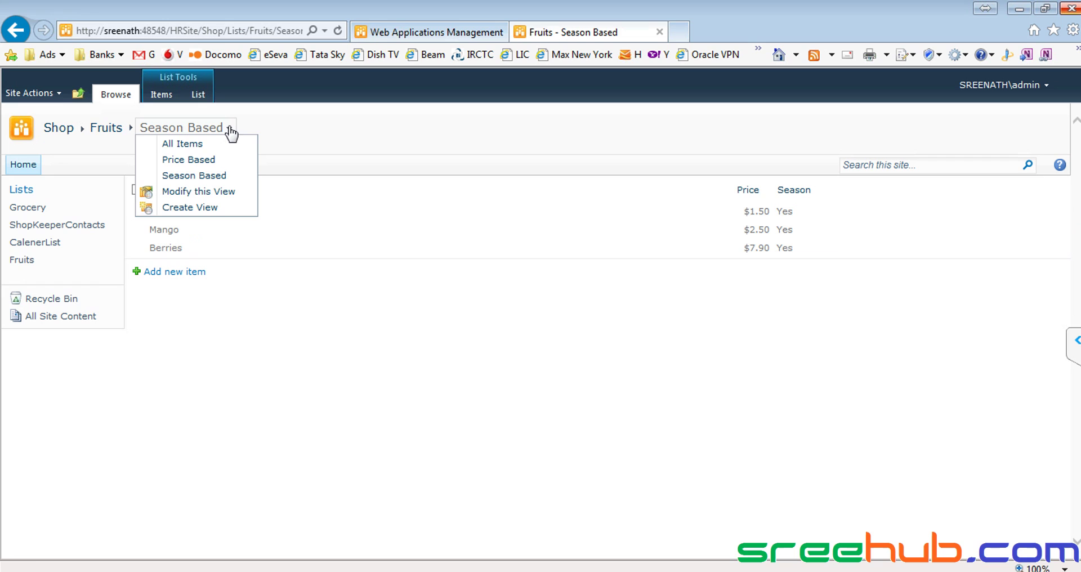
{"action": "left_click", "coordinate": [197, 144]}
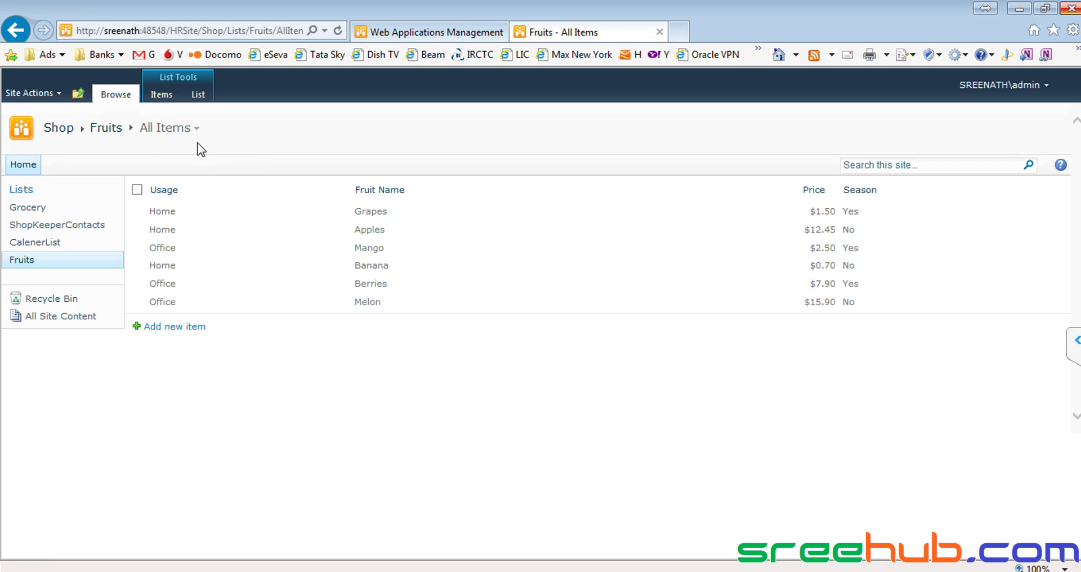
{"action": "left_click_drag", "start_coordinate": [381, 303], "coordinate": [355, 309]}
{"action": "left_click", "coordinate": [354, 308]}
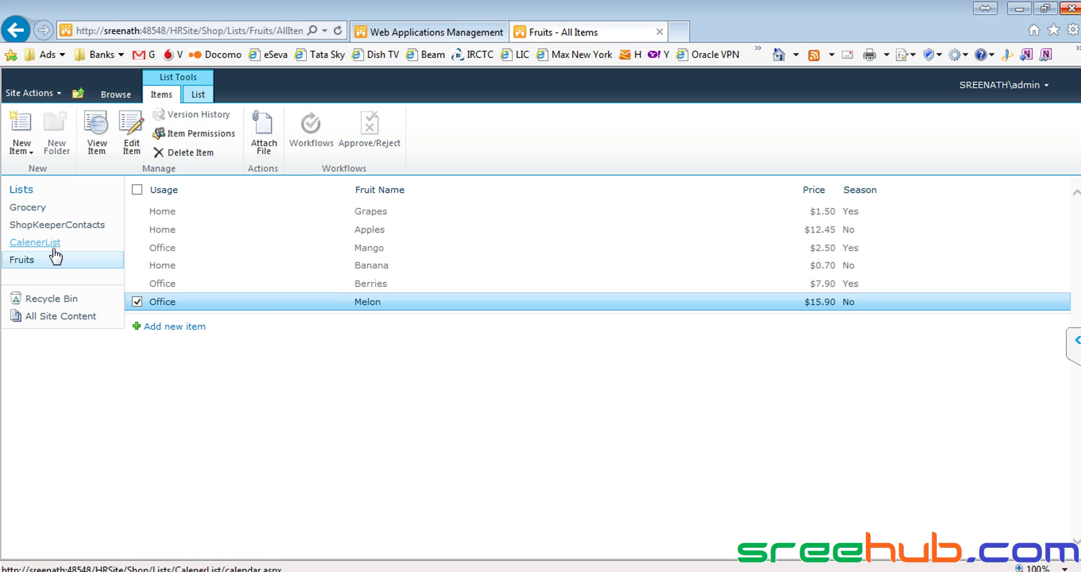
{"action": "left_click", "coordinate": [21, 260]}
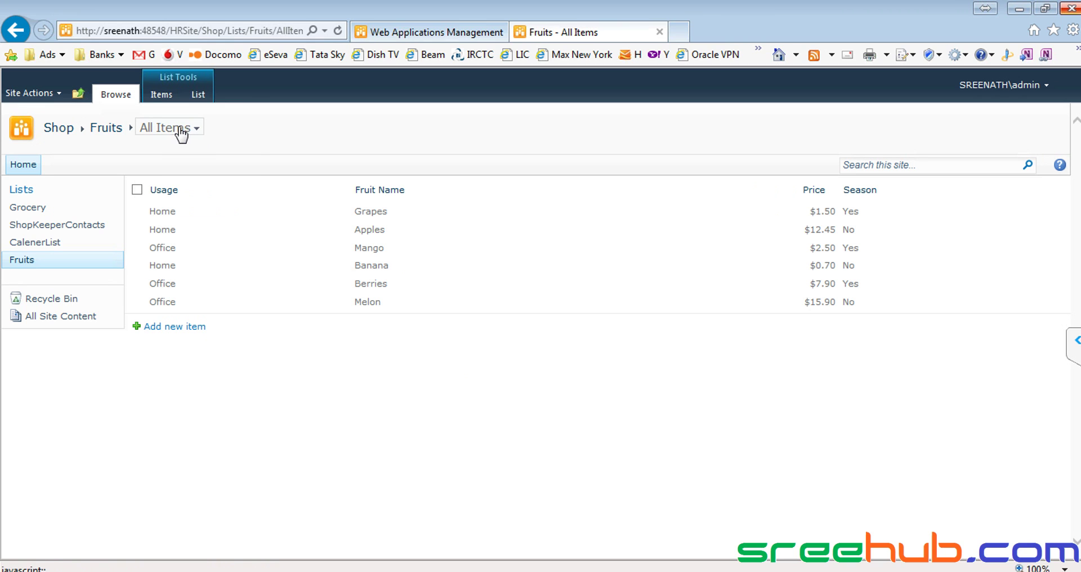
{"action": "left_click", "coordinate": [175, 129]}
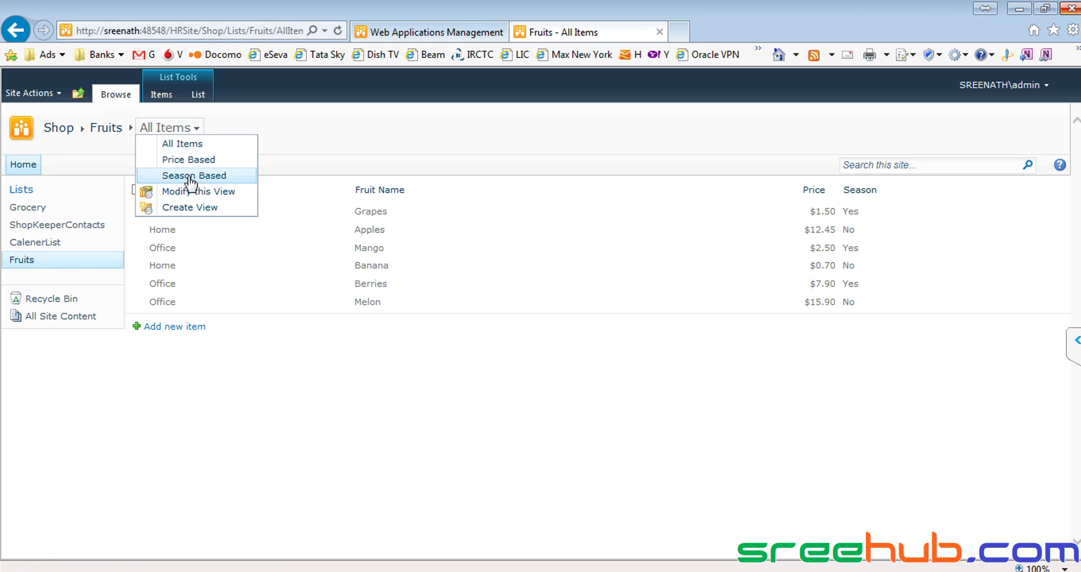
{"action": "left_click", "coordinate": [188, 176]}
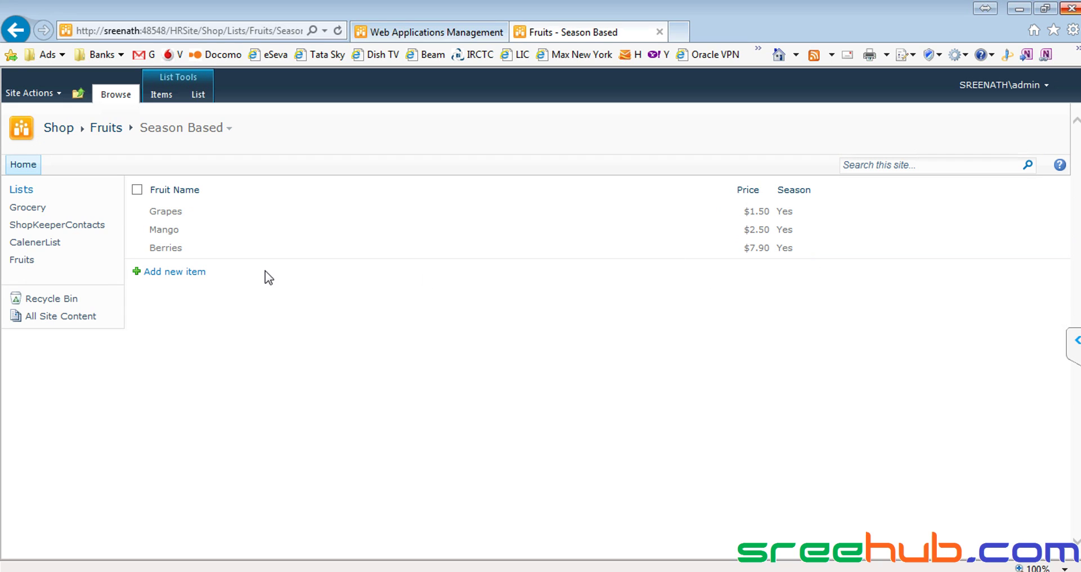
{"action": "left_click", "coordinate": [187, 272]}
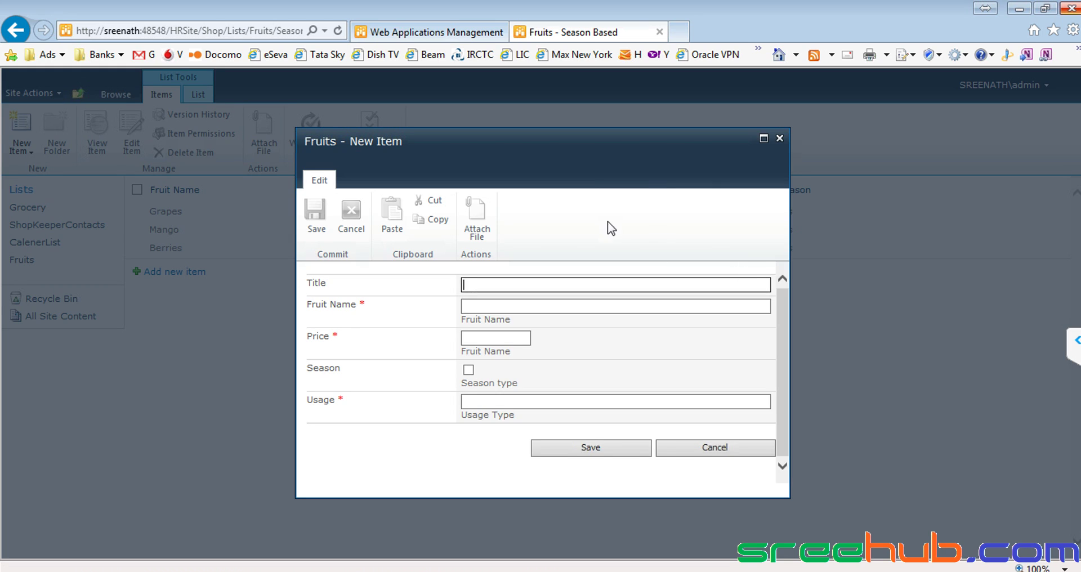
Add Cherry to Fruits as an in-season item and save it.
{"action": "left_click", "coordinate": [611, 306]}
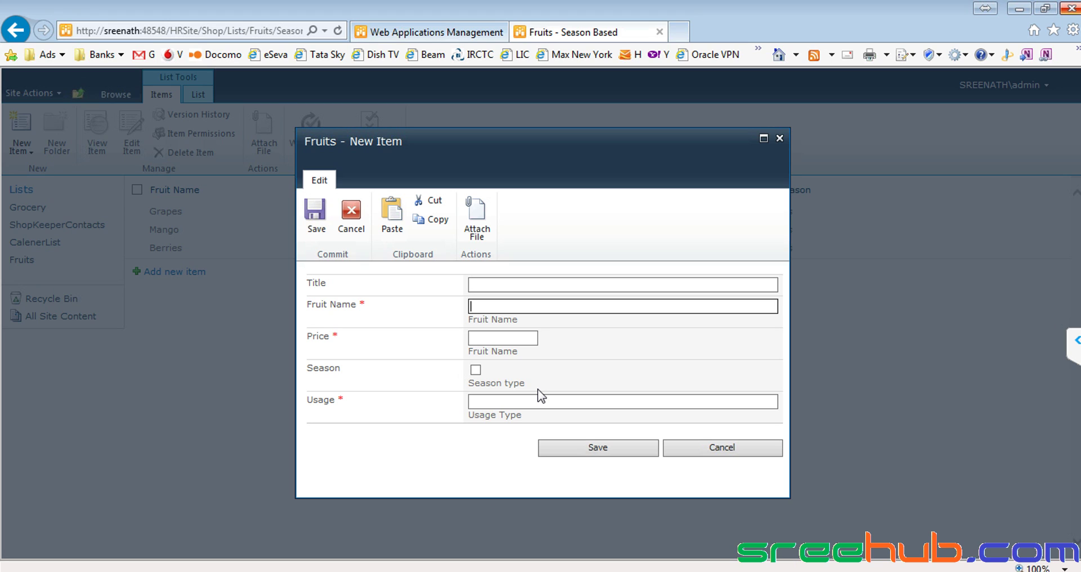
{"action": "type", "text": "Cherry"}
{"action": "left_click", "coordinate": [487, 338]}
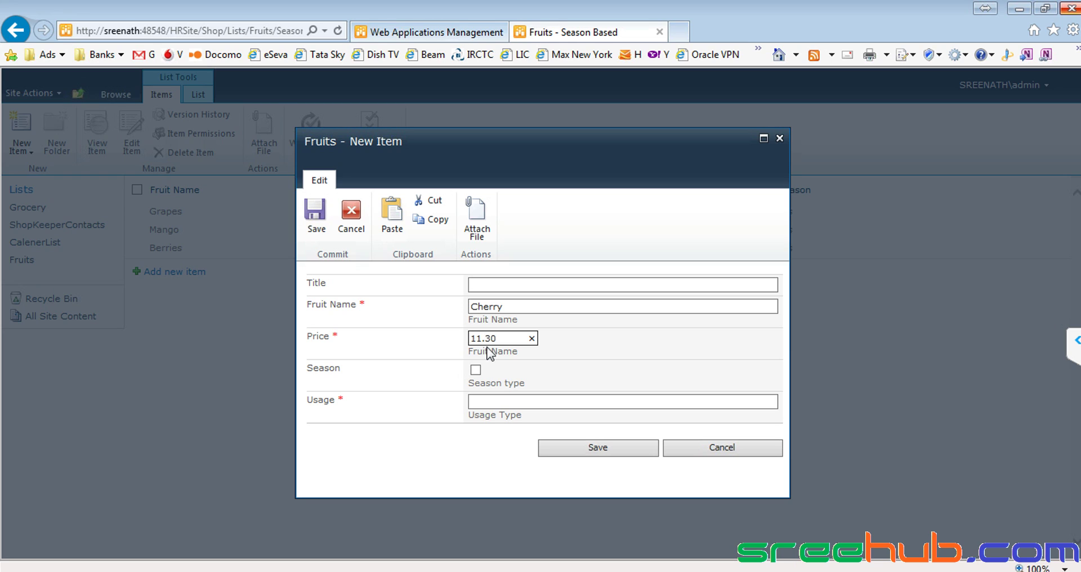
{"action": "left_click", "coordinate": [476, 371]}
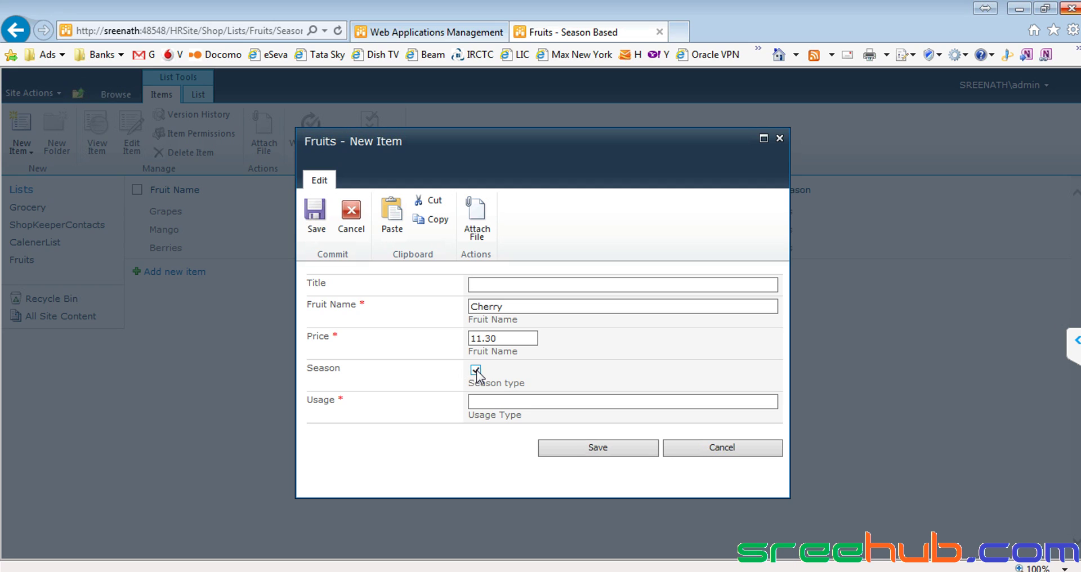
{"action": "left_click", "coordinate": [498, 402]}
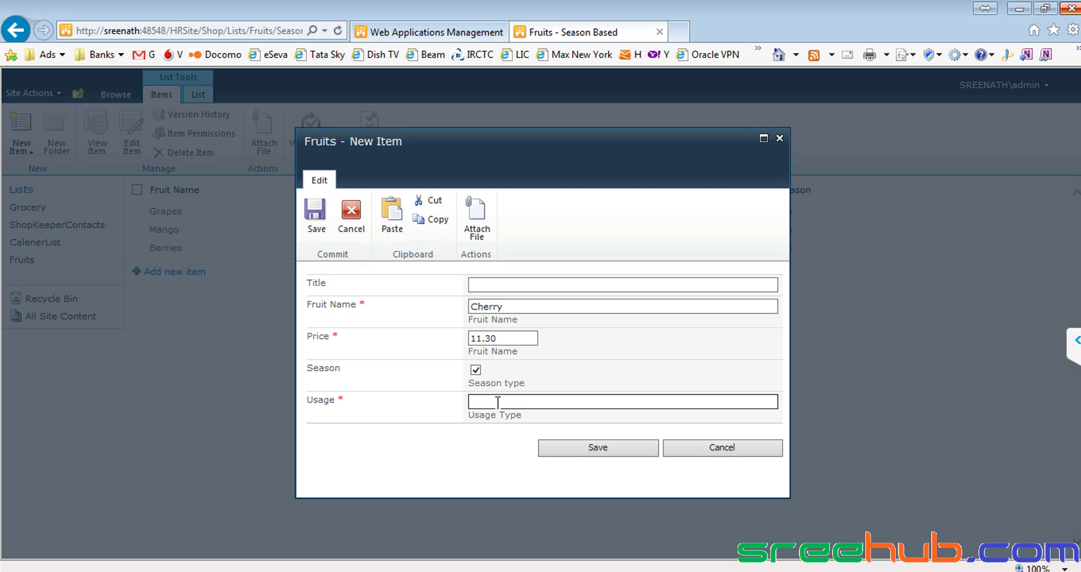
{"action": "left_click", "coordinate": [600, 453]}
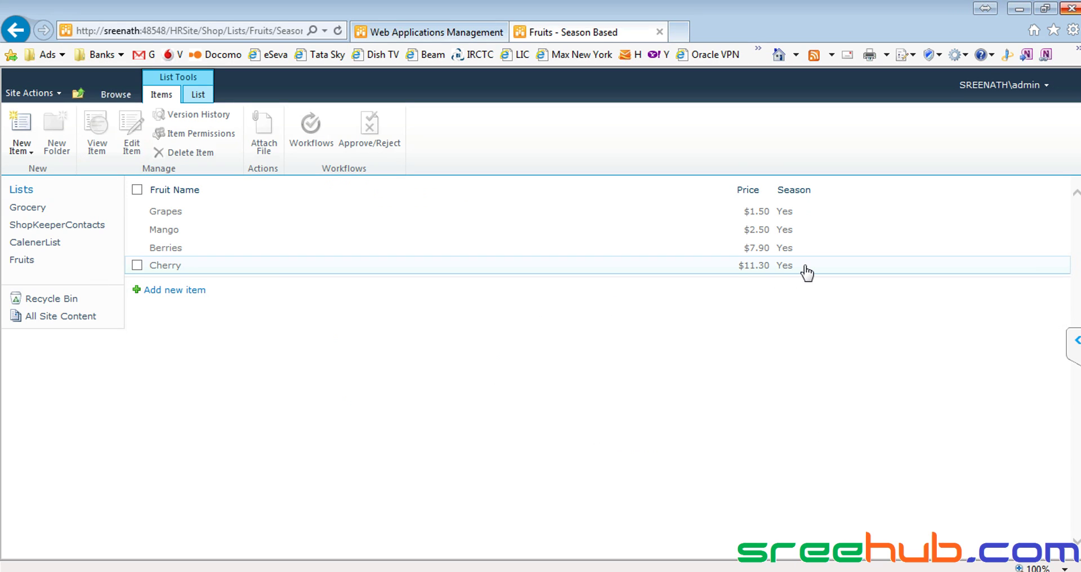
Edit the Cherry item to correct its price to 1.30.
{"action": "left_click_drag", "start_coordinate": [805, 266], "coordinate": [780, 267]}
{"action": "left_click", "coordinate": [780, 268]}
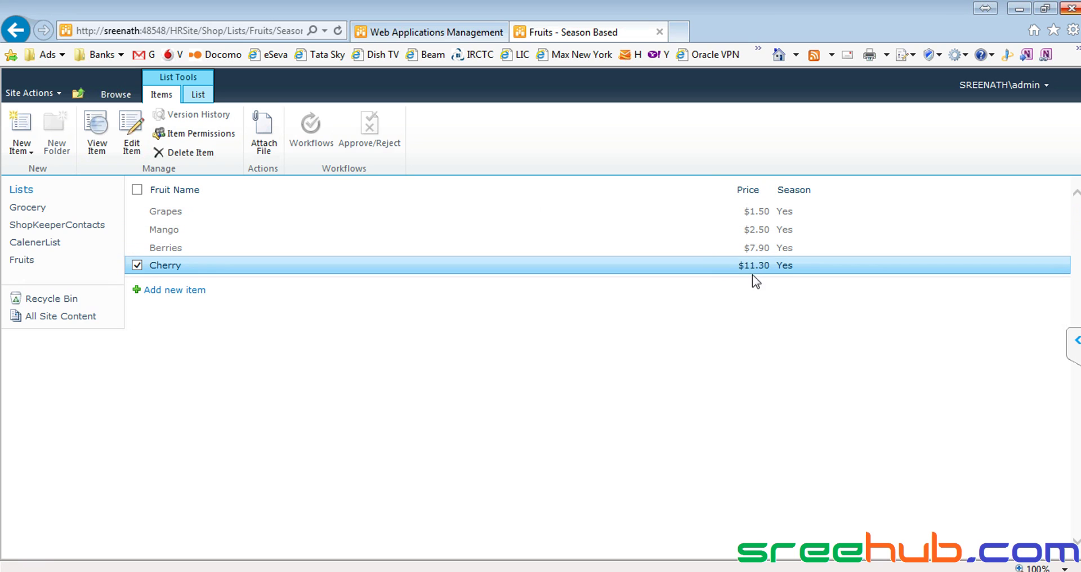
{"action": "left_click", "coordinate": [170, 269]}
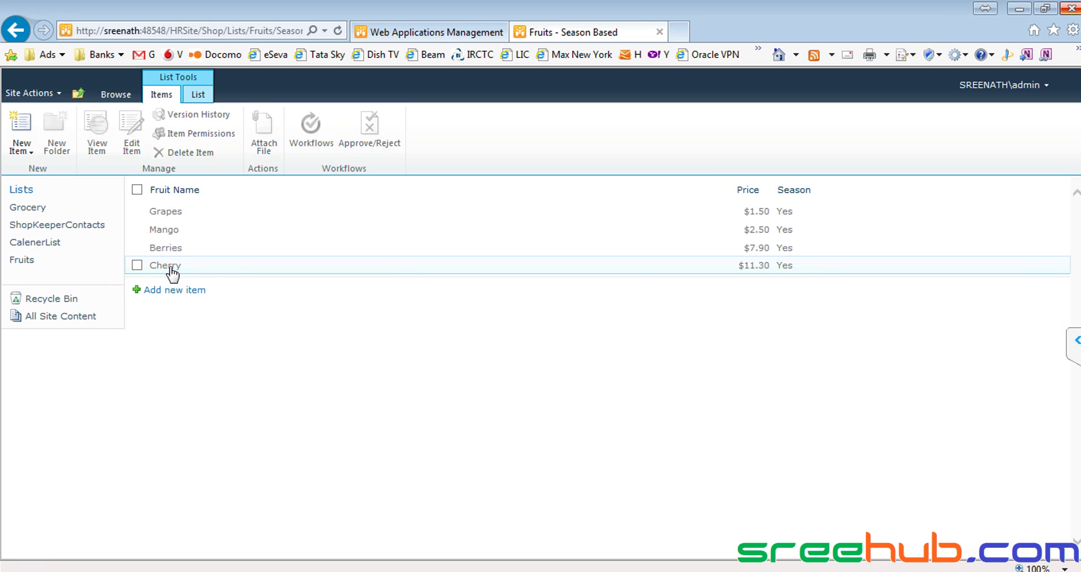
{"action": "left_click", "coordinate": [175, 270]}
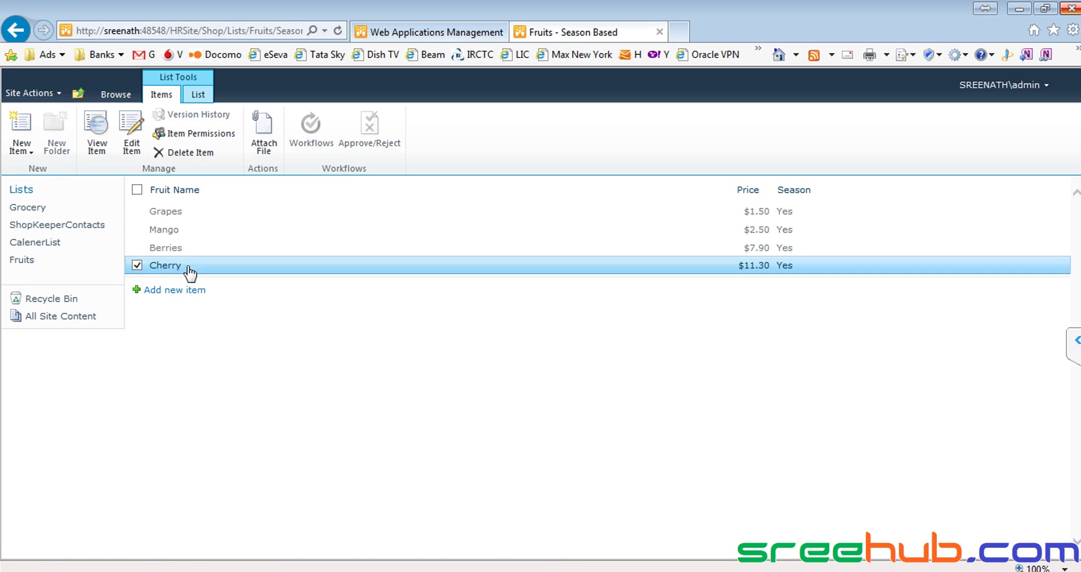
{"action": "left_click", "coordinate": [132, 143]}
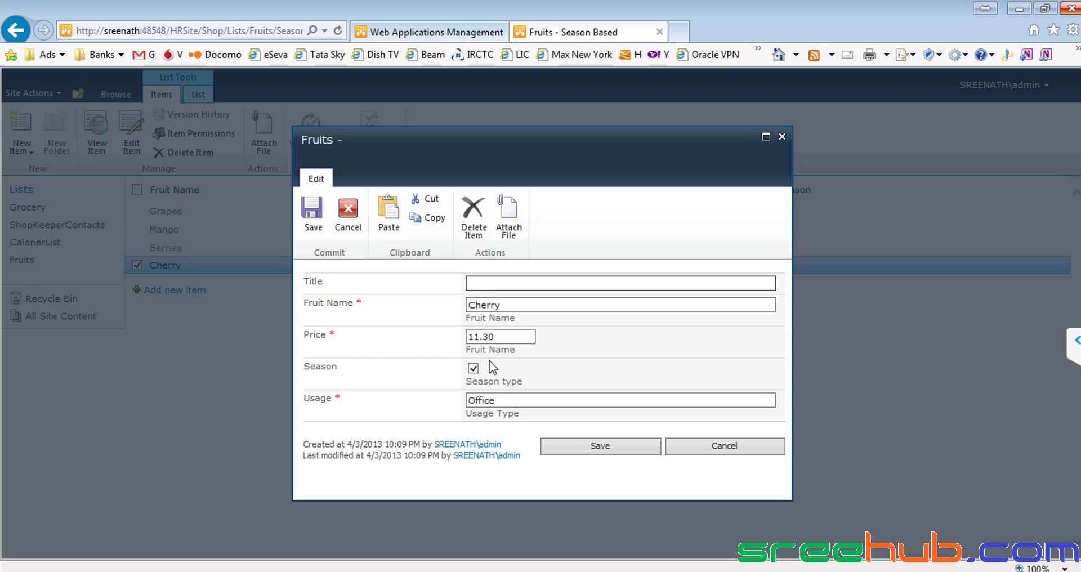
{"action": "key", "text": "BackSpace"}
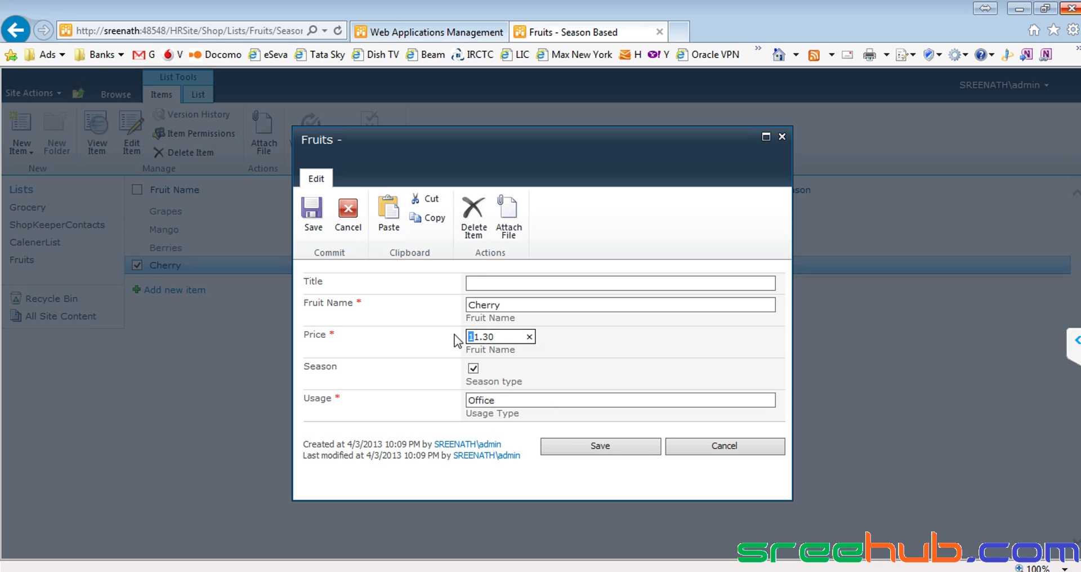
{"action": "left_click", "coordinate": [574, 446]}
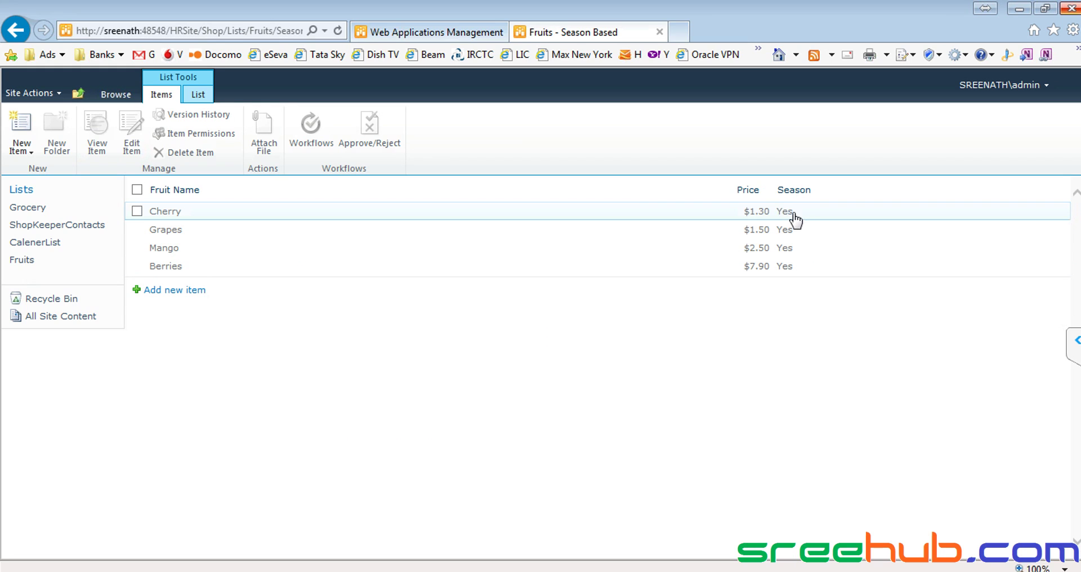
{"action": "left_click_drag", "start_coordinate": [794, 213], "coordinate": [785, 213]}
{"action": "left_click", "coordinate": [137, 213]}
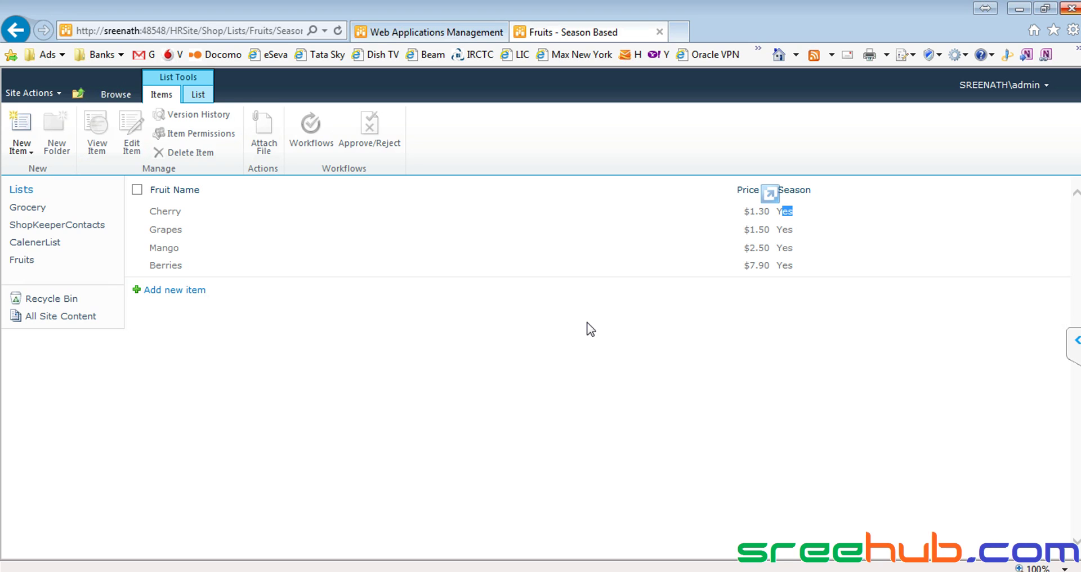
Open Fruits, switch to the Season Based view, and bring up its view options.
{"action": "left_click", "coordinate": [21, 260]}
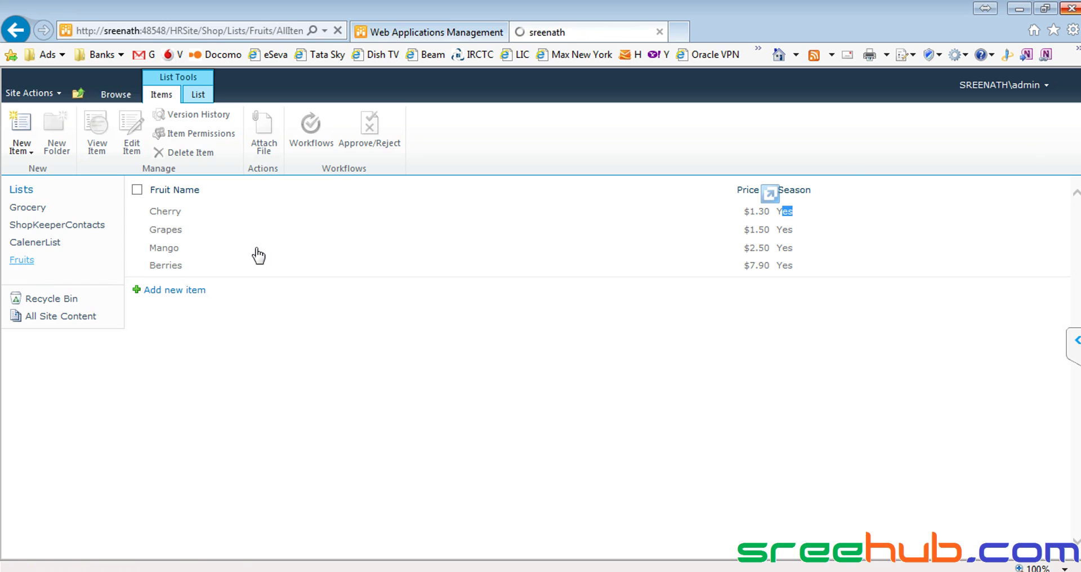
{"action": "left_click", "coordinate": [197, 128]}
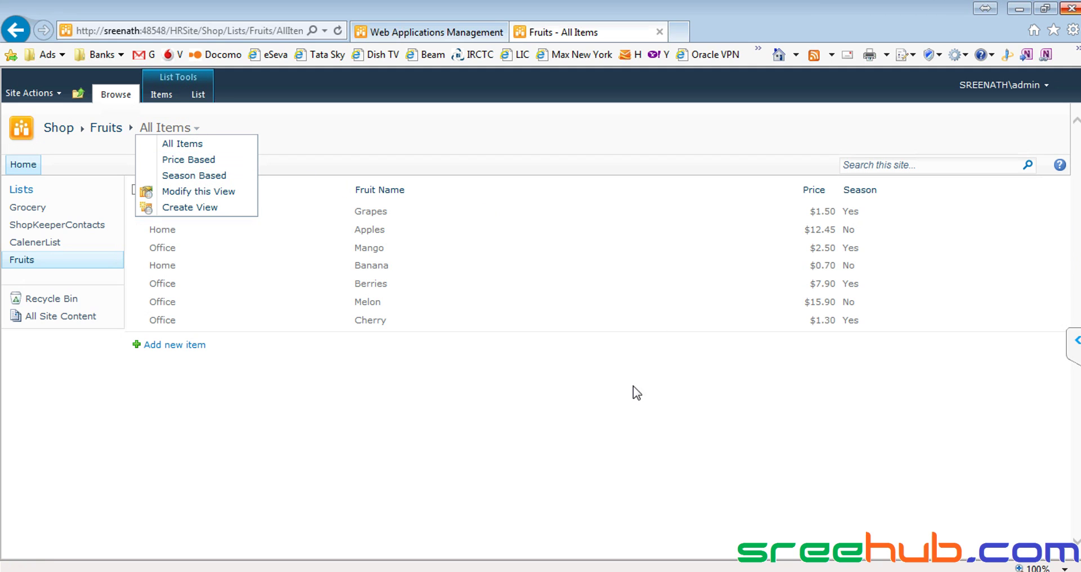
{"action": "left_click", "coordinate": [636, 393]}
{"action": "left_click", "coordinate": [196, 129]}
{"action": "left_click", "coordinate": [192, 175]}
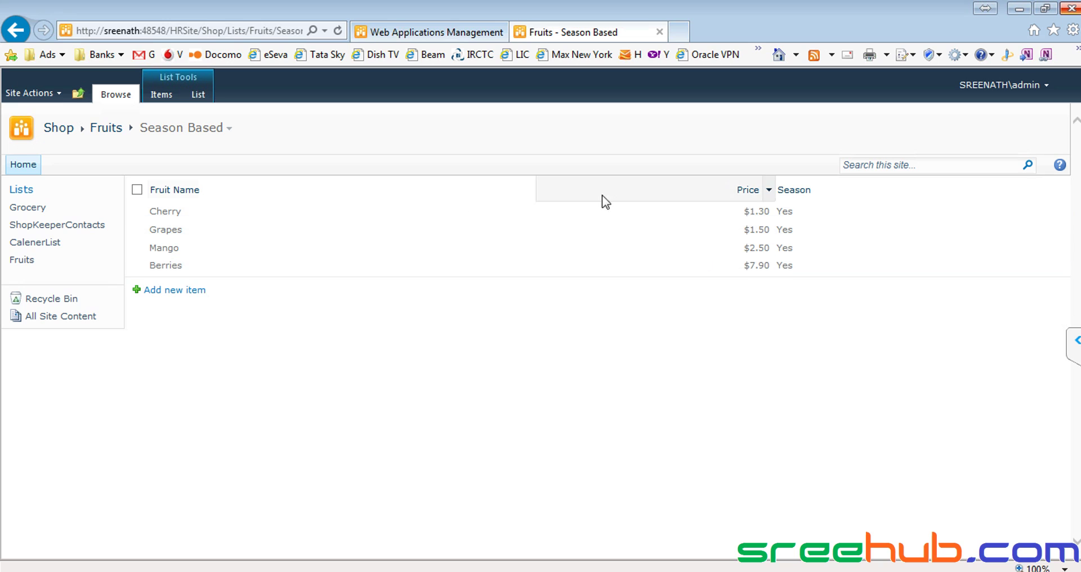
{"action": "left_click", "coordinate": [230, 129]}
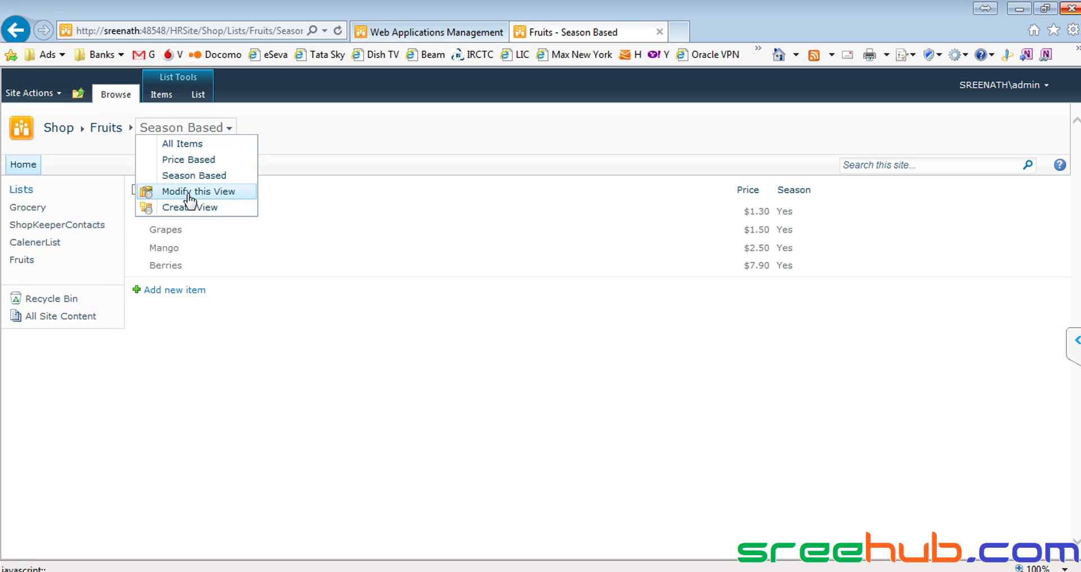
Add the Usage column to the Season Based view at position 1 from the left.
{"action": "left_click", "coordinate": [217, 194]}
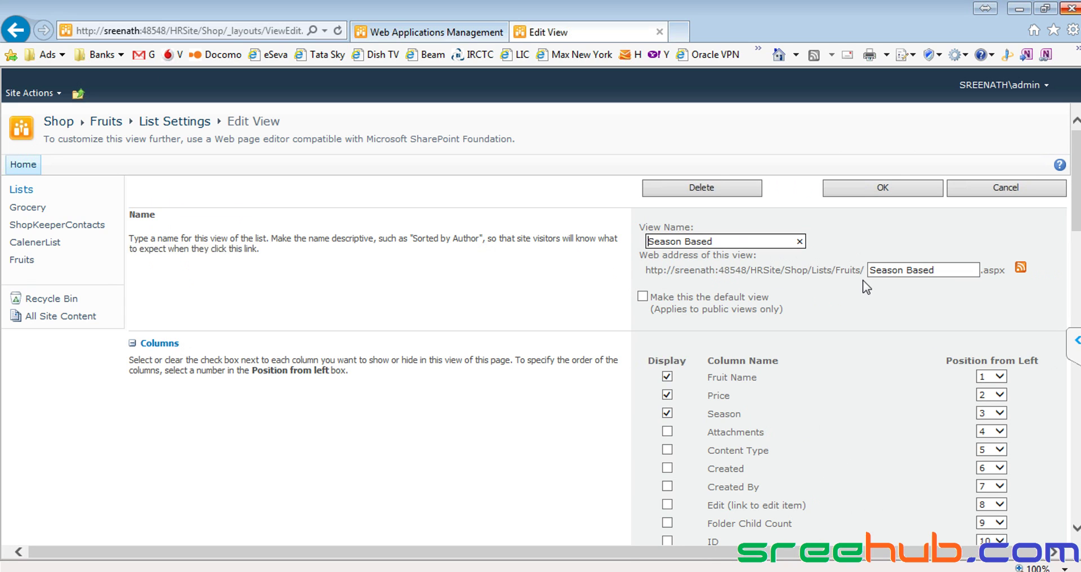
{"action": "scroll", "coordinate": [864, 285], "scroll_direction": "down", "scroll_amount": 10}
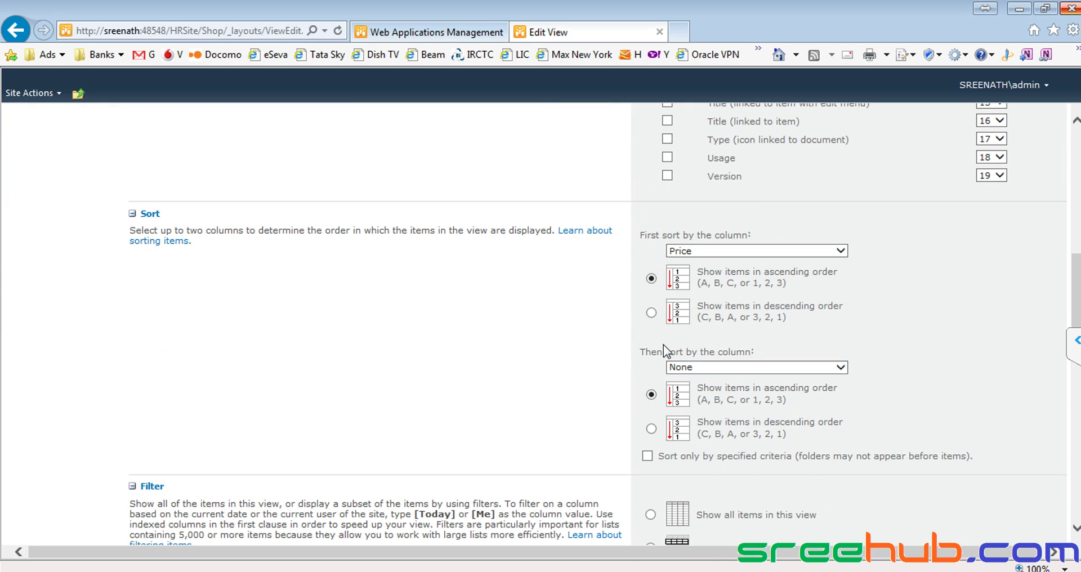
{"action": "scroll", "coordinate": [714, 288], "scroll_direction": "down", "scroll_amount": 5}
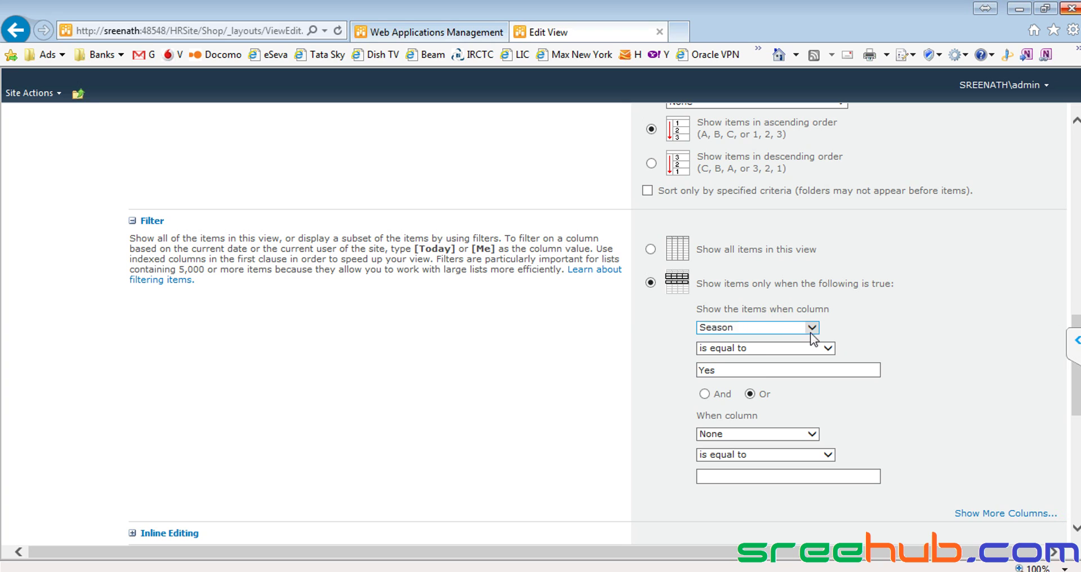
{"action": "scroll", "coordinate": [755, 342], "scroll_direction": "up", "scroll_amount": 15}
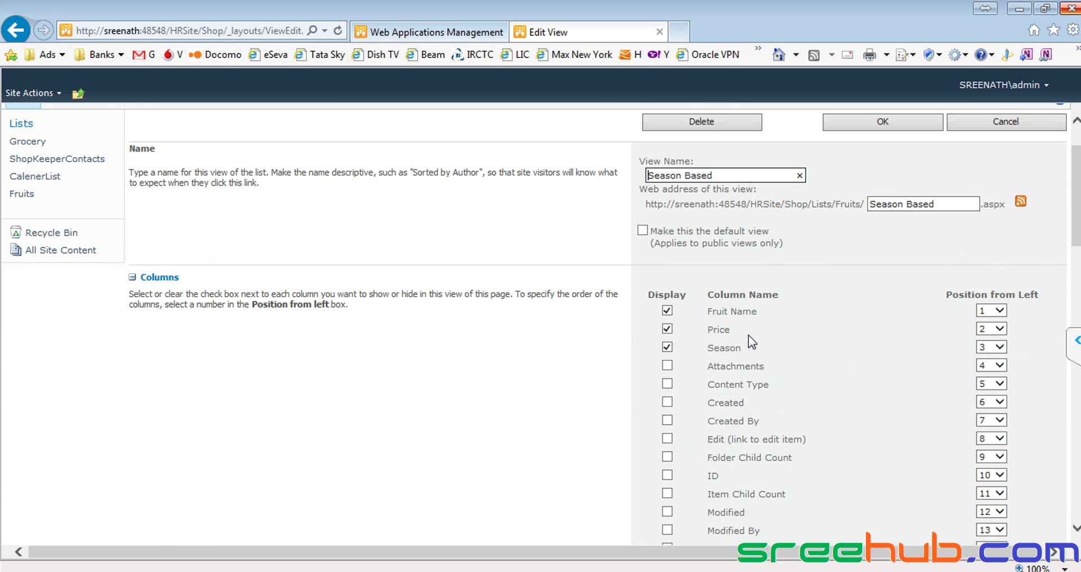
{"action": "scroll", "coordinate": [739, 338], "scroll_direction": "down", "scroll_amount": 1}
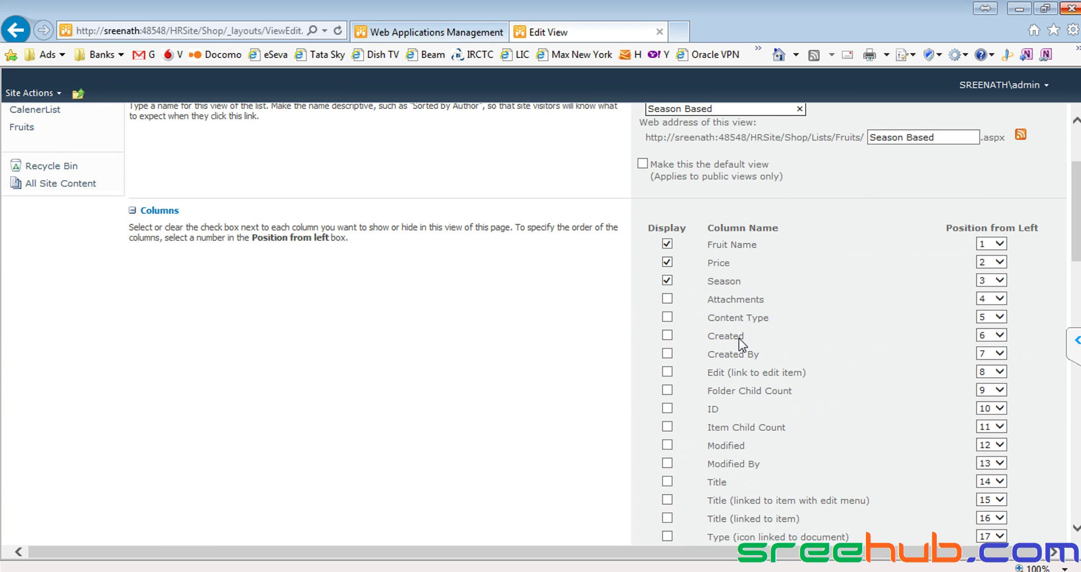
{"action": "scroll", "coordinate": [739, 336], "scroll_direction": "down", "scroll_amount": 1}
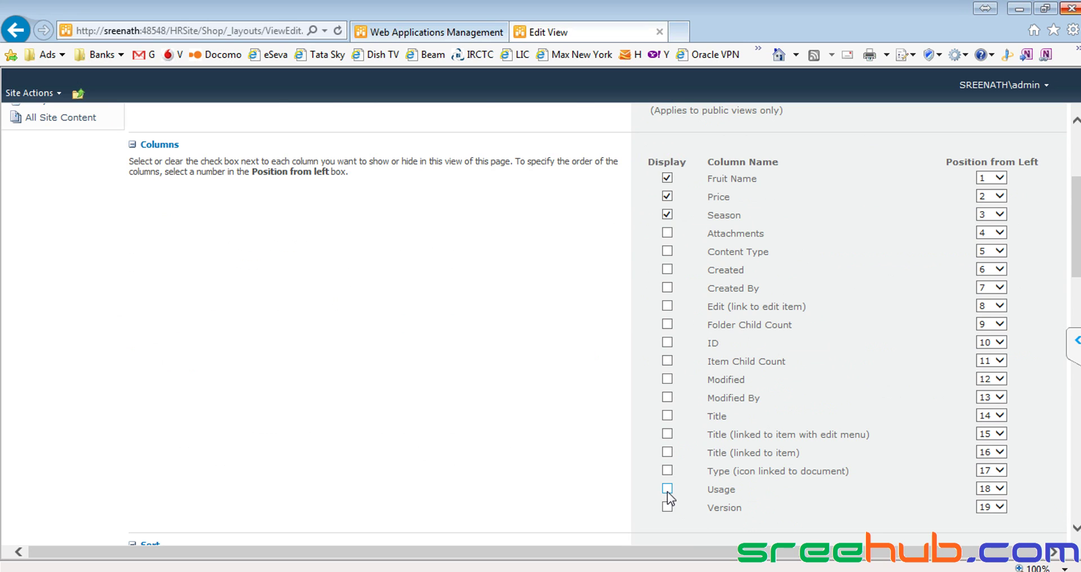
{"action": "left_click", "coordinate": [1002, 489]}
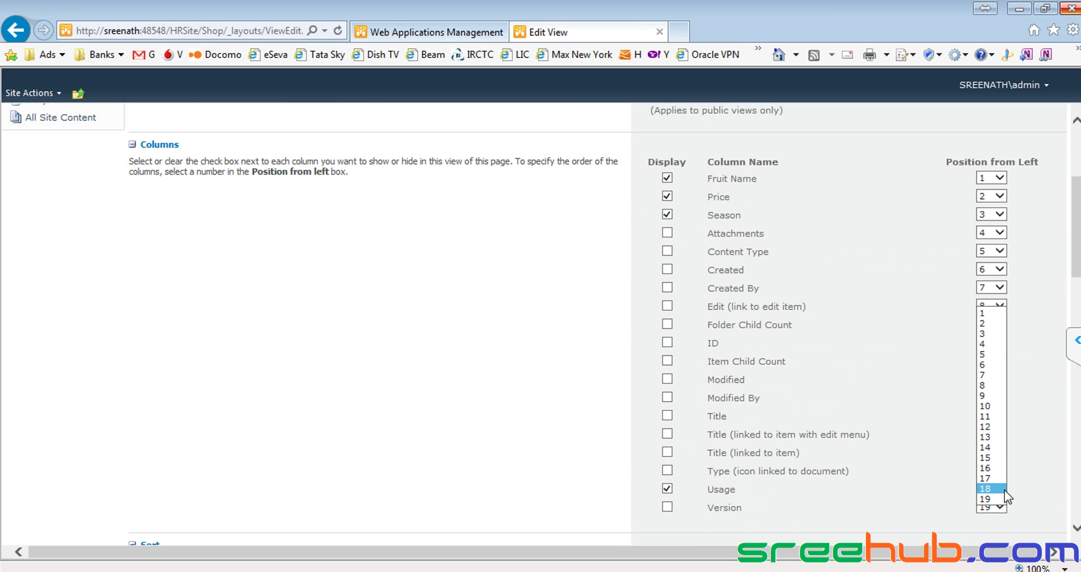
{"action": "left_click", "coordinate": [983, 313]}
{"action": "scroll", "coordinate": [846, 329], "scroll_direction": "up", "scroll_amount": 3}
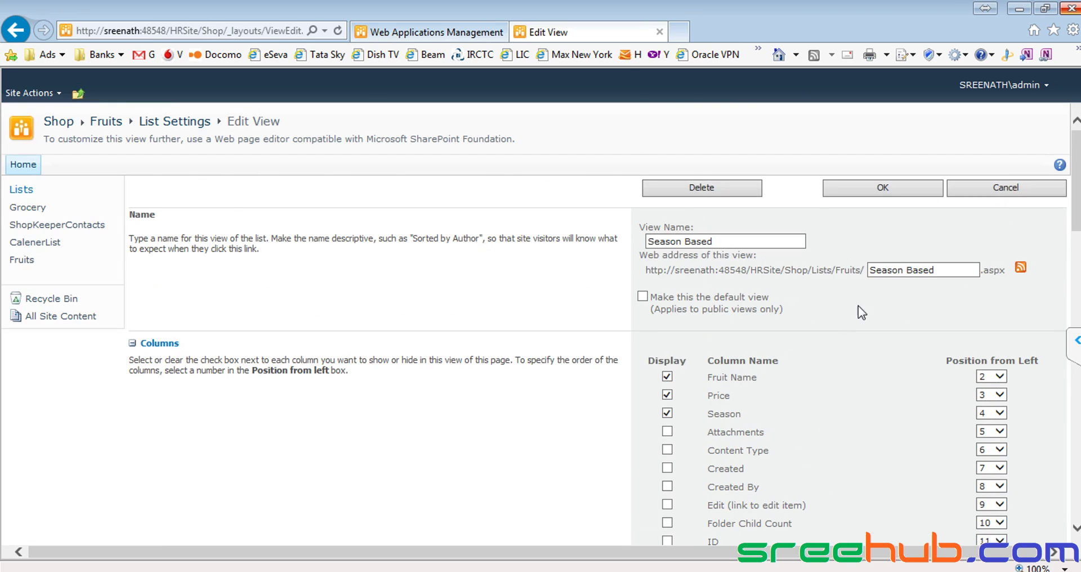
{"action": "left_click", "coordinate": [866, 191]}
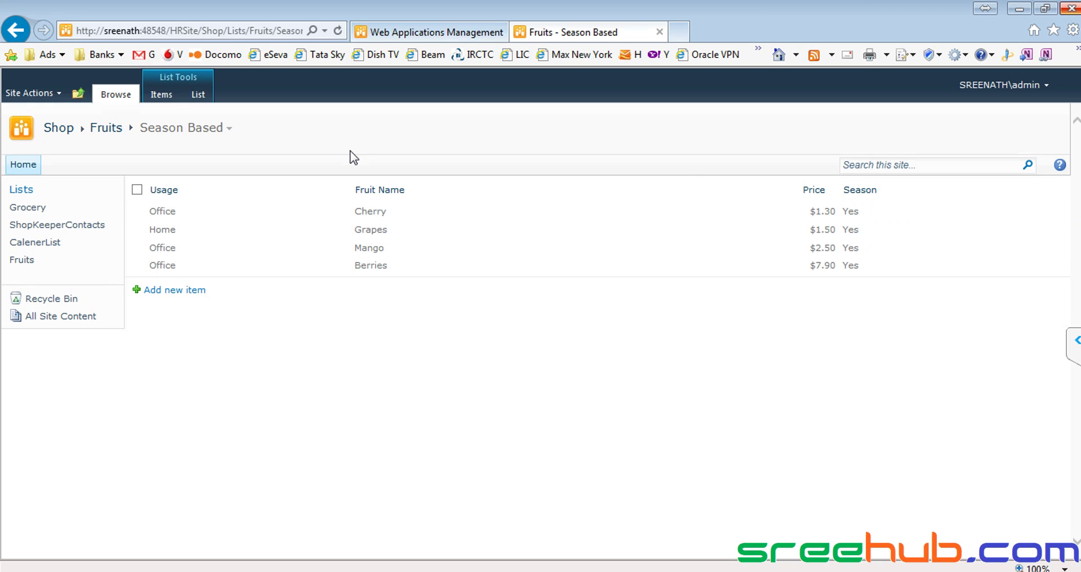
Switch the Fruits list to the All Items view and show the List commands.
{"action": "left_click", "coordinate": [227, 130]}
{"action": "left_click", "coordinate": [200, 144]}
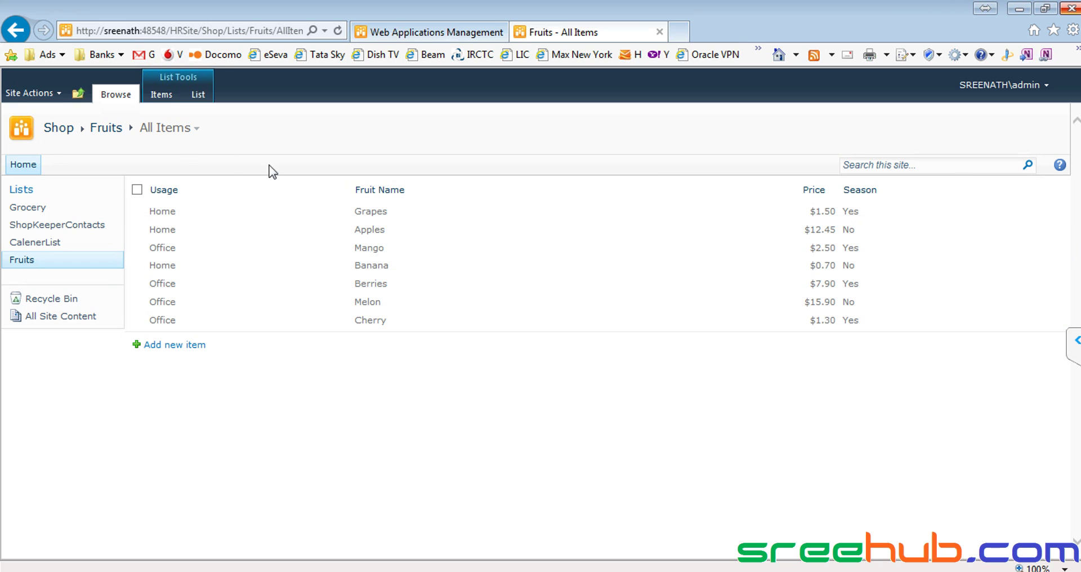
{"action": "left_click", "coordinate": [198, 95]}
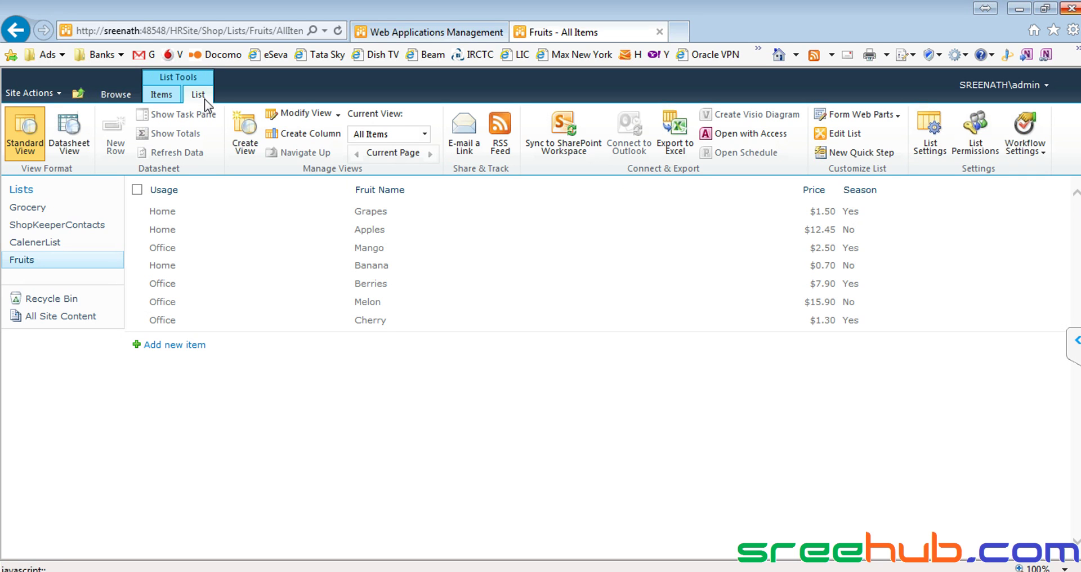
Create a required Date and Time column named Date, described as 'Date of Season'.
{"action": "left_click", "coordinate": [305, 135]}
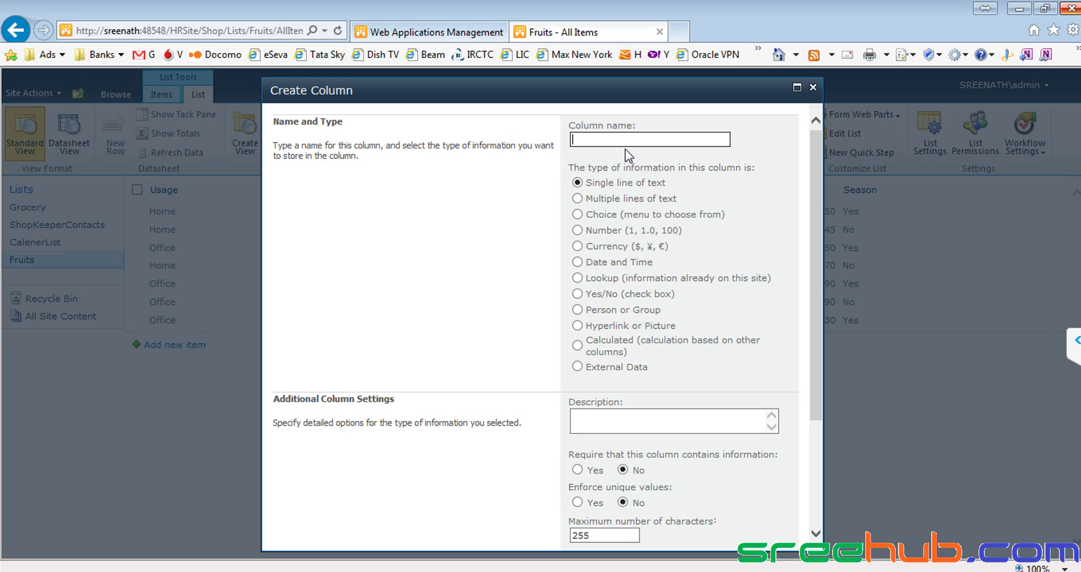
{"action": "type", "text": "Date"}
{"action": "left_click", "coordinate": [578, 263]}
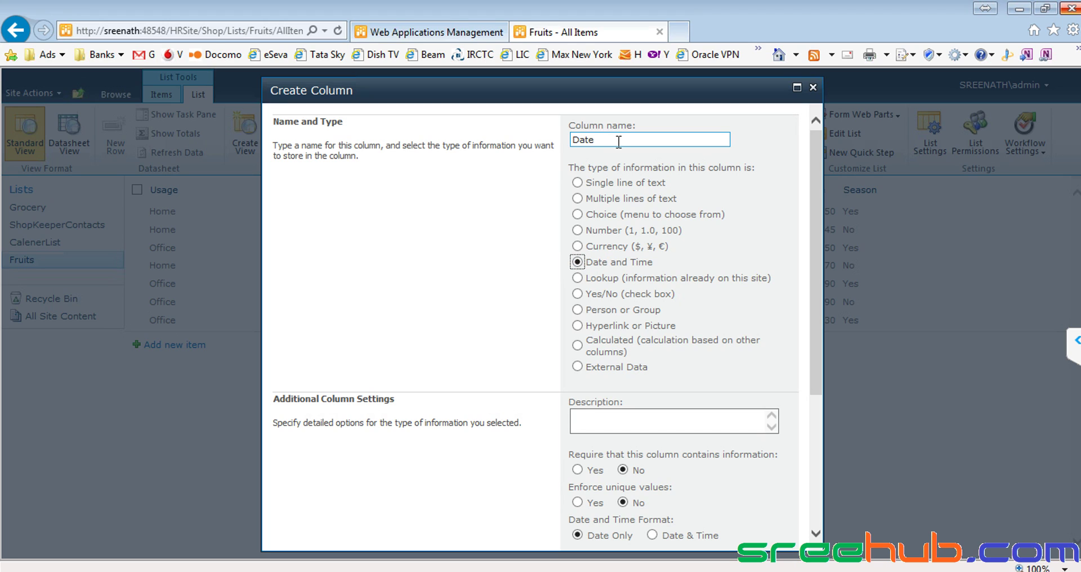
{"action": "left_click", "coordinate": [635, 417]}
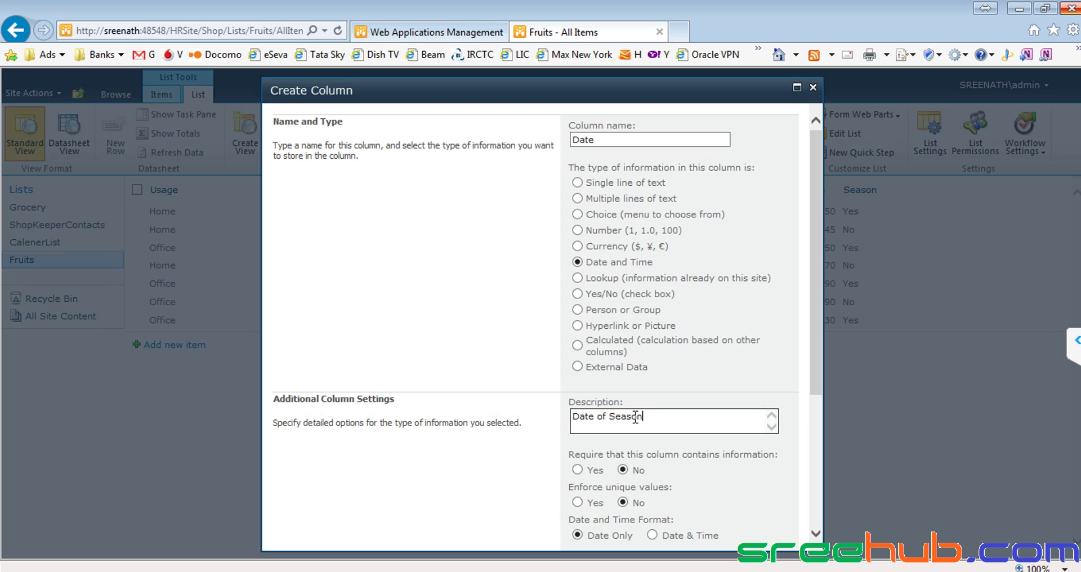
{"action": "left_click_drag", "start_coordinate": [818, 349], "coordinate": [816, 427]}
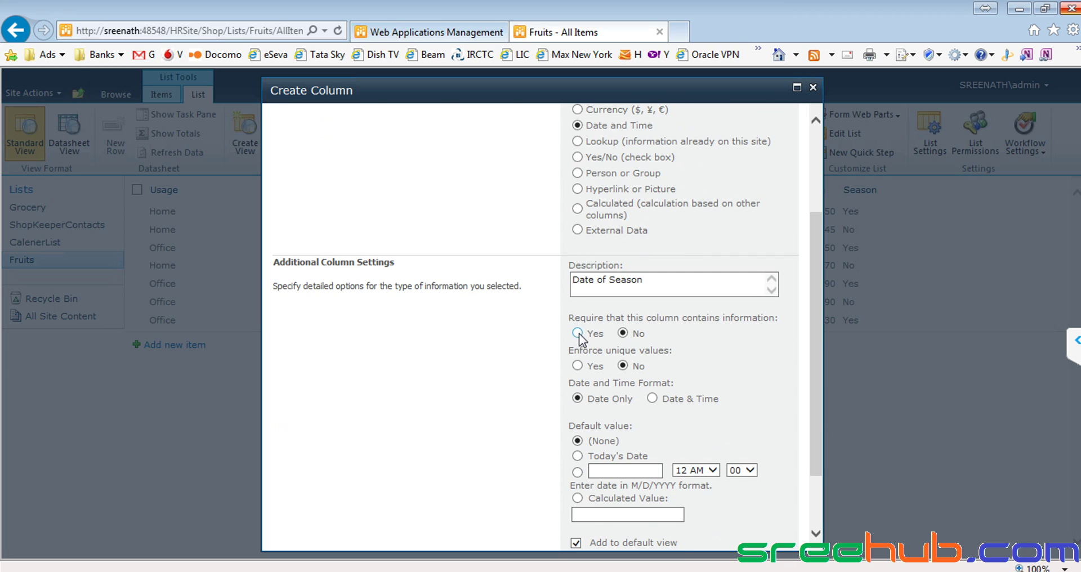
{"action": "left_click_drag", "start_coordinate": [816, 378], "coordinate": [815, 445]}
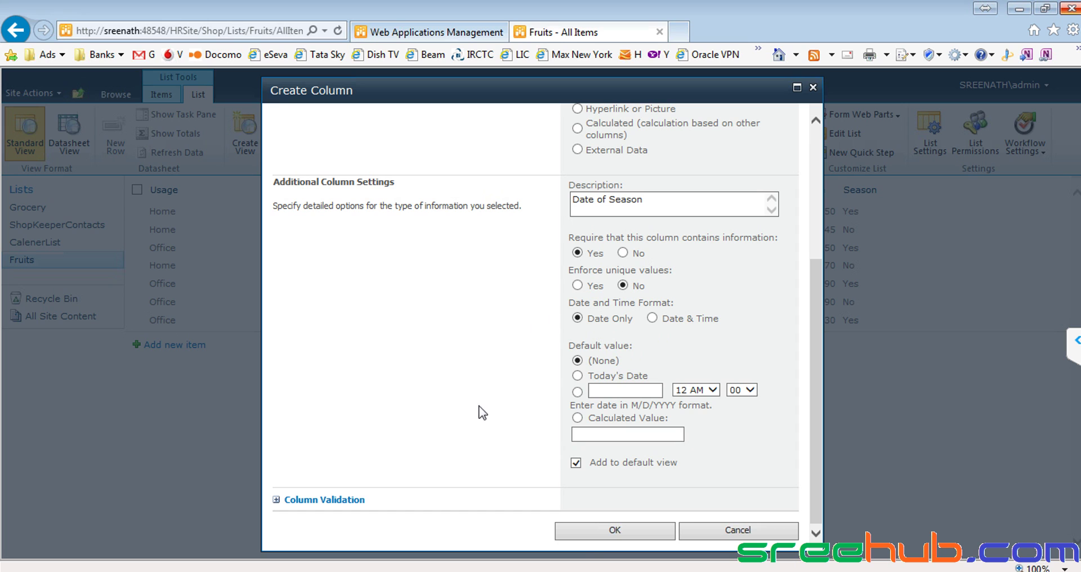
{"action": "left_click", "coordinate": [614, 532]}
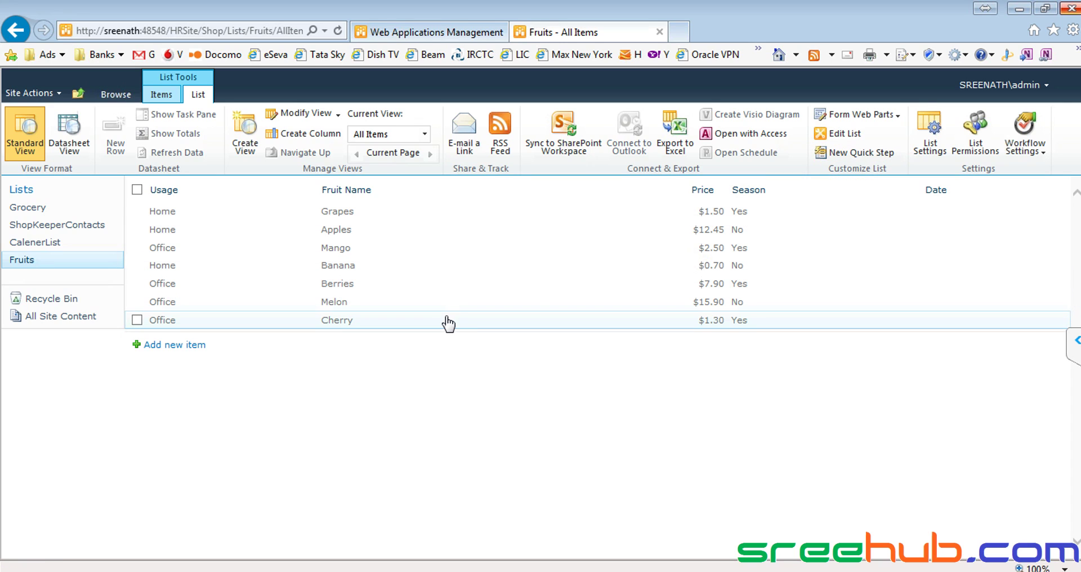
Select the Grapes item in the Fruits list and open it for editing.
{"action": "left_click", "coordinate": [164, 216]}
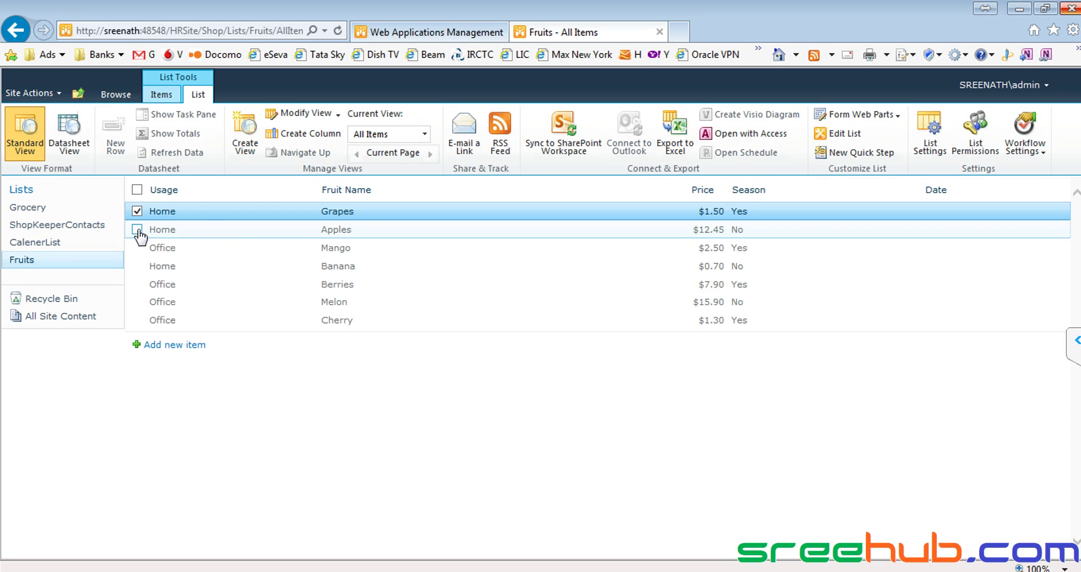
{"action": "left_click", "coordinate": [137, 229]}
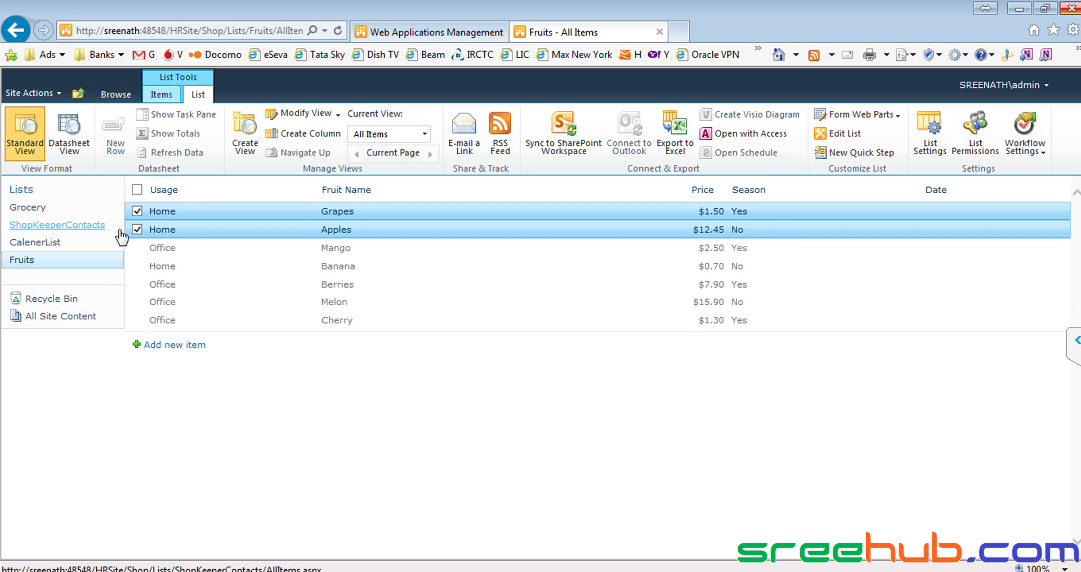
{"action": "left_click", "coordinate": [137, 229]}
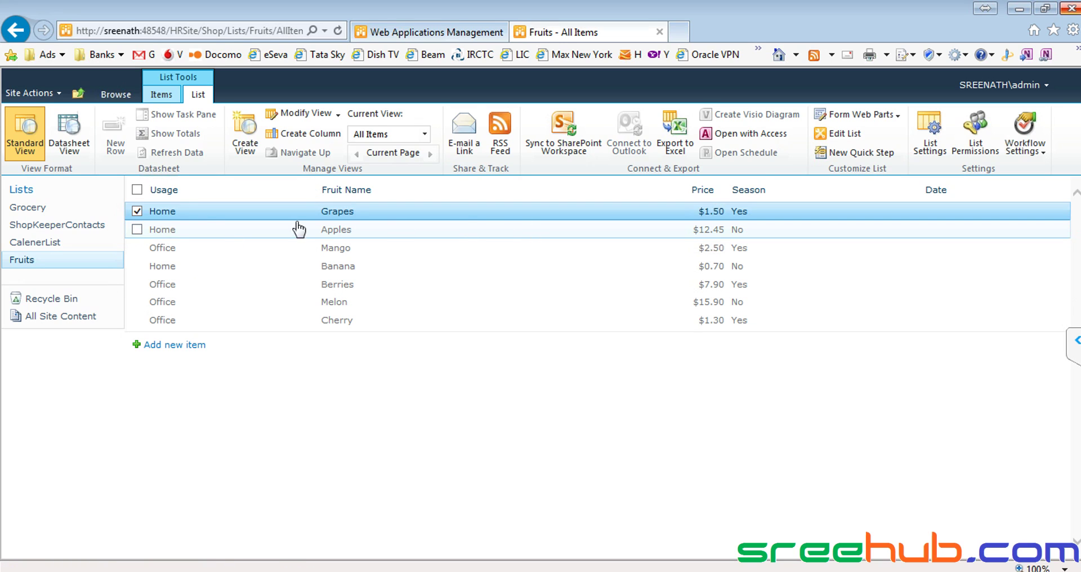
{"action": "left_click", "coordinate": [164, 213]}
{"action": "left_click", "coordinate": [165, 216]}
{"action": "left_click", "coordinate": [161, 94]}
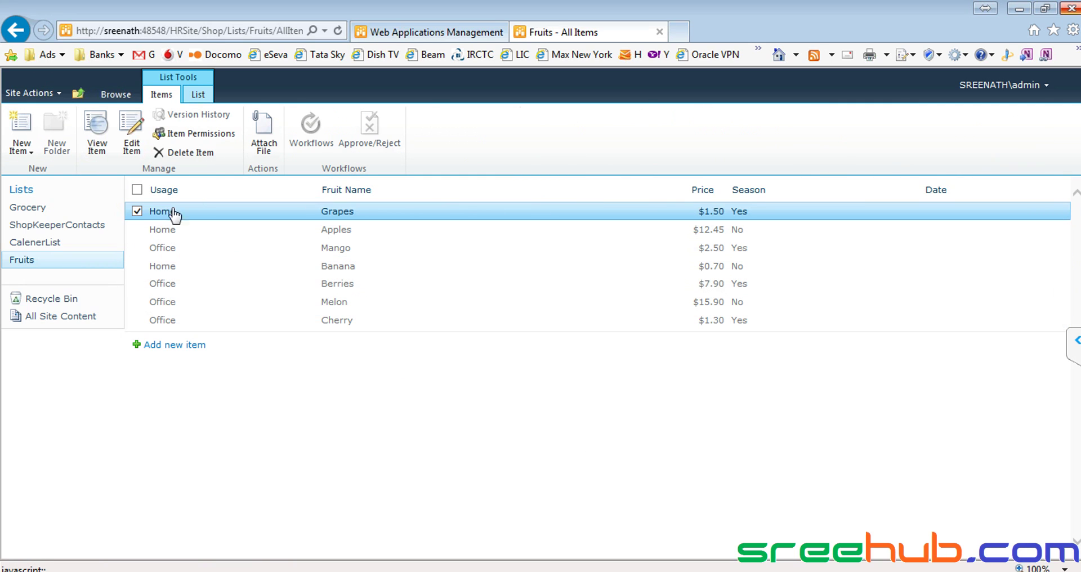
{"action": "left_click", "coordinate": [131, 124]}
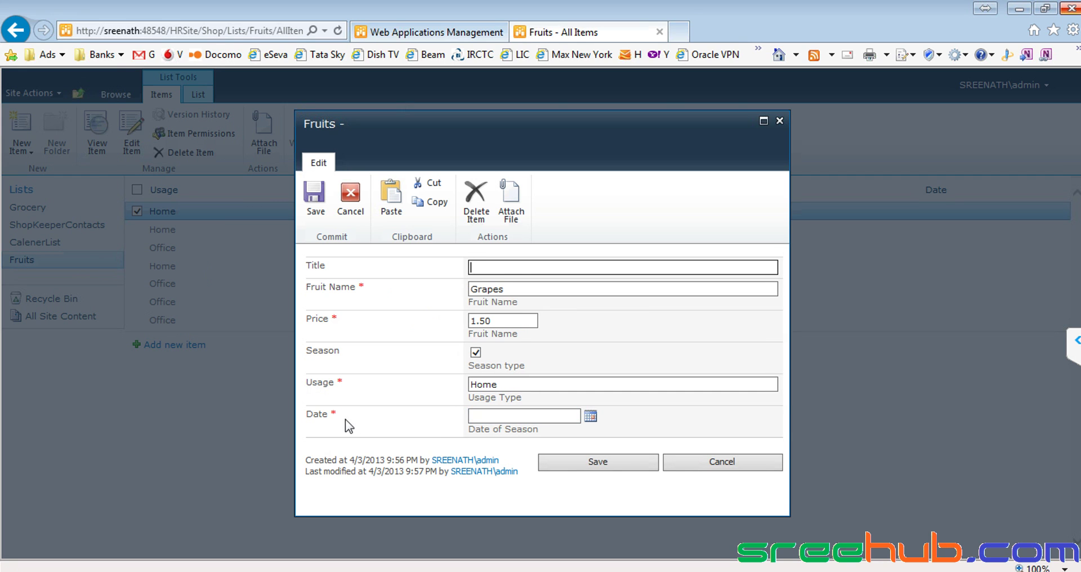
Set the Grapes date to 4/3/2013 from the calendar and save the item.
{"action": "left_click_drag", "start_coordinate": [310, 415], "coordinate": [483, 417]}
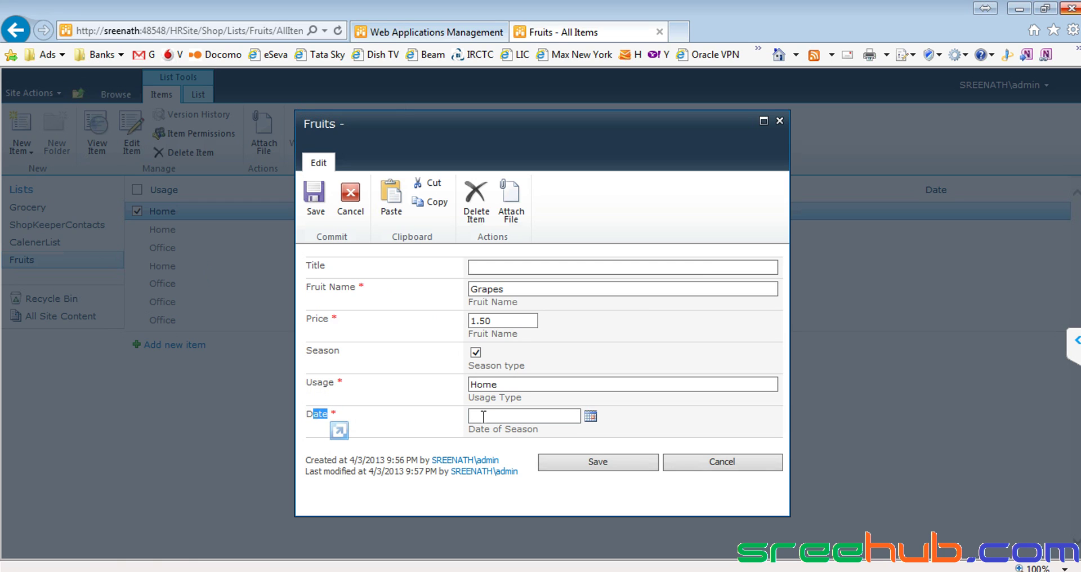
{"action": "left_click", "coordinate": [590, 417]}
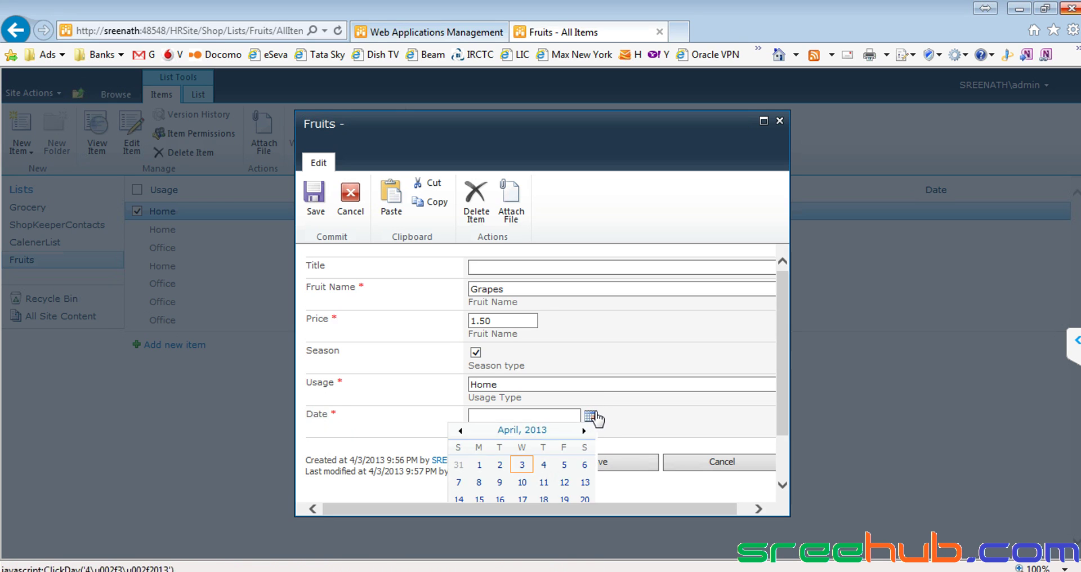
{"action": "left_click", "coordinate": [590, 417]}
{"action": "left_click", "coordinate": [590, 418]}
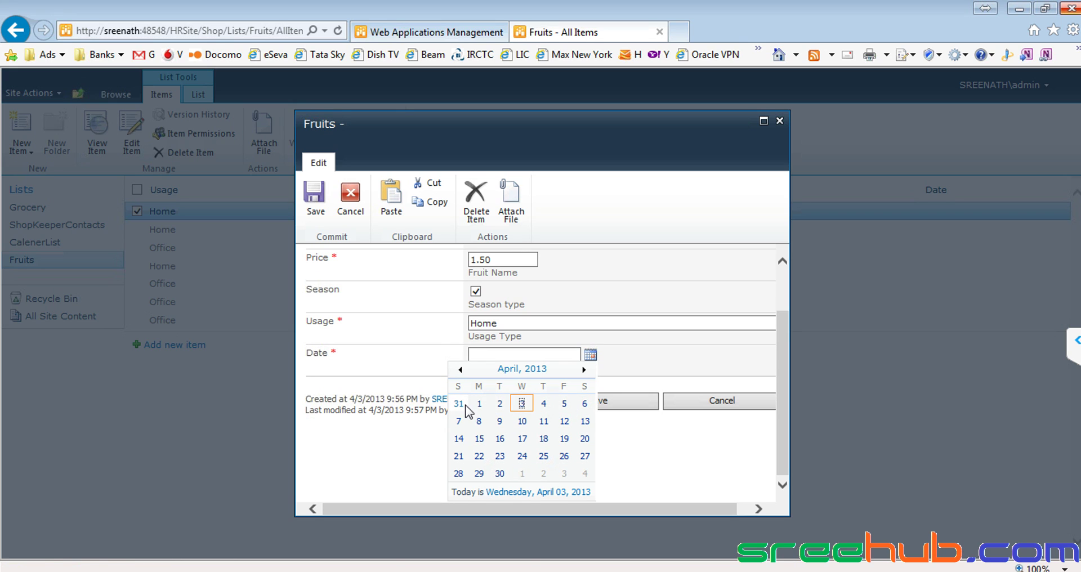
{"action": "left_click", "coordinate": [520, 403]}
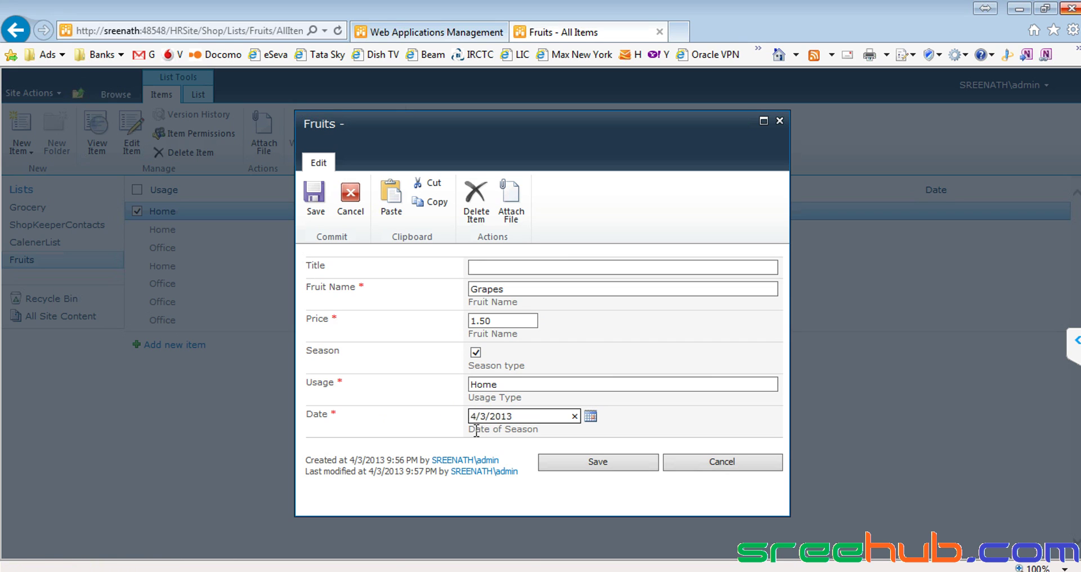
{"action": "left_click", "coordinate": [590, 457]}
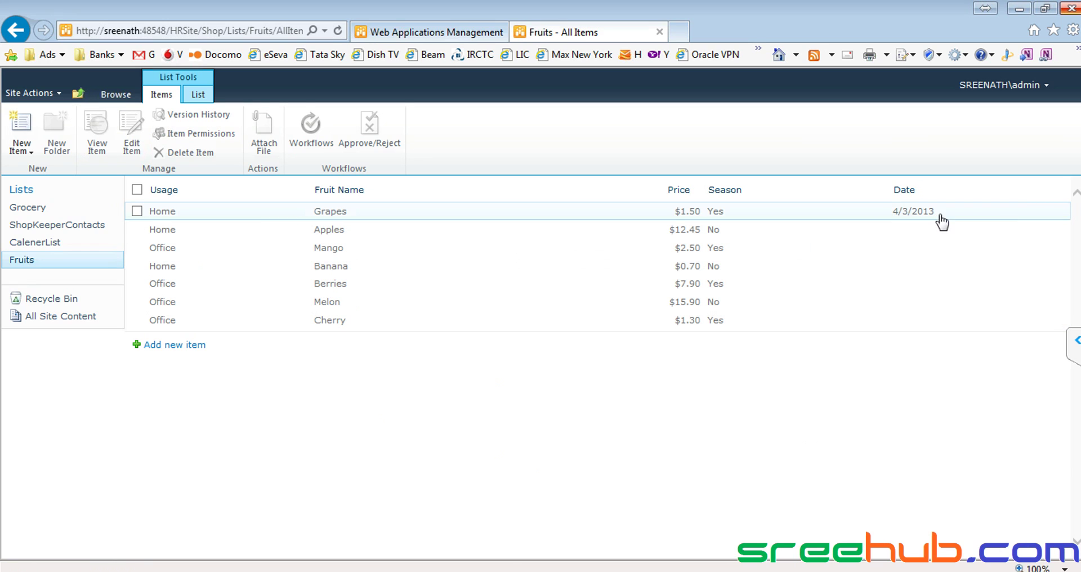
Give the Apples item the date 4/2/2013 and save it.
{"action": "left_click", "coordinate": [163, 231]}
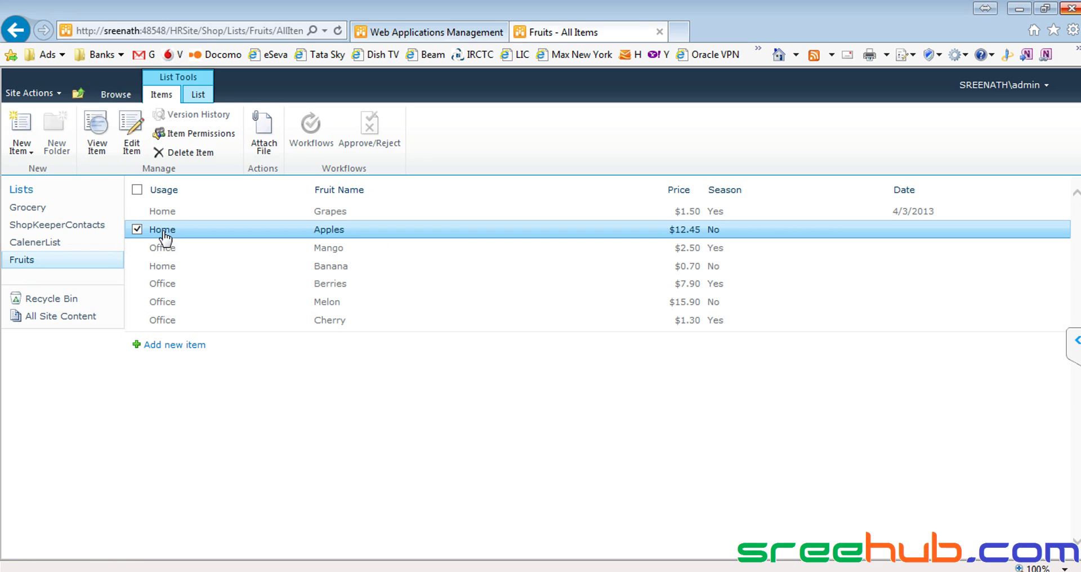
{"action": "left_click", "coordinate": [132, 134]}
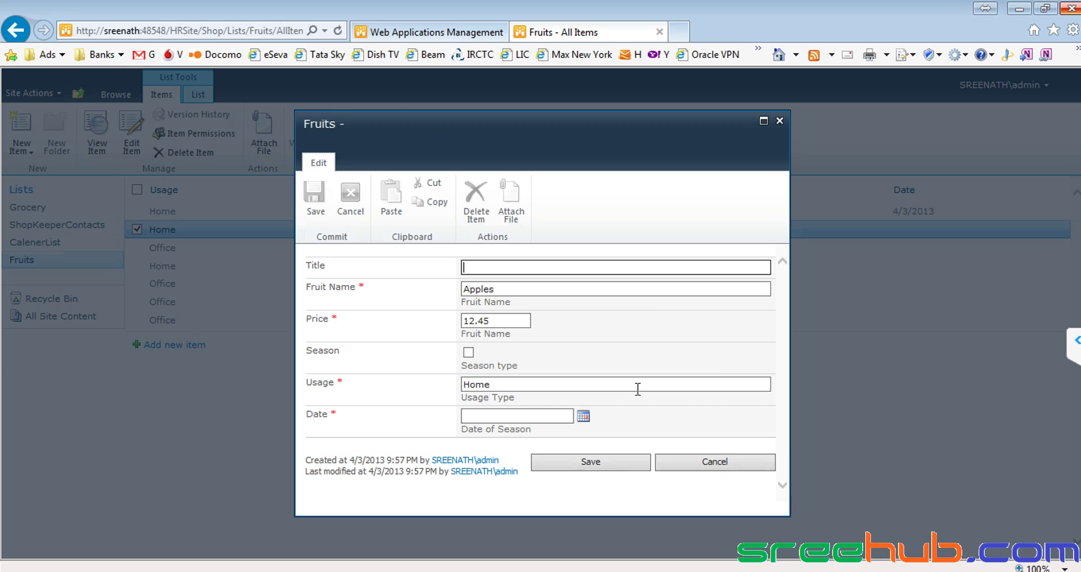
{"action": "left_click", "coordinate": [591, 417]}
{"action": "left_click", "coordinate": [501, 465]}
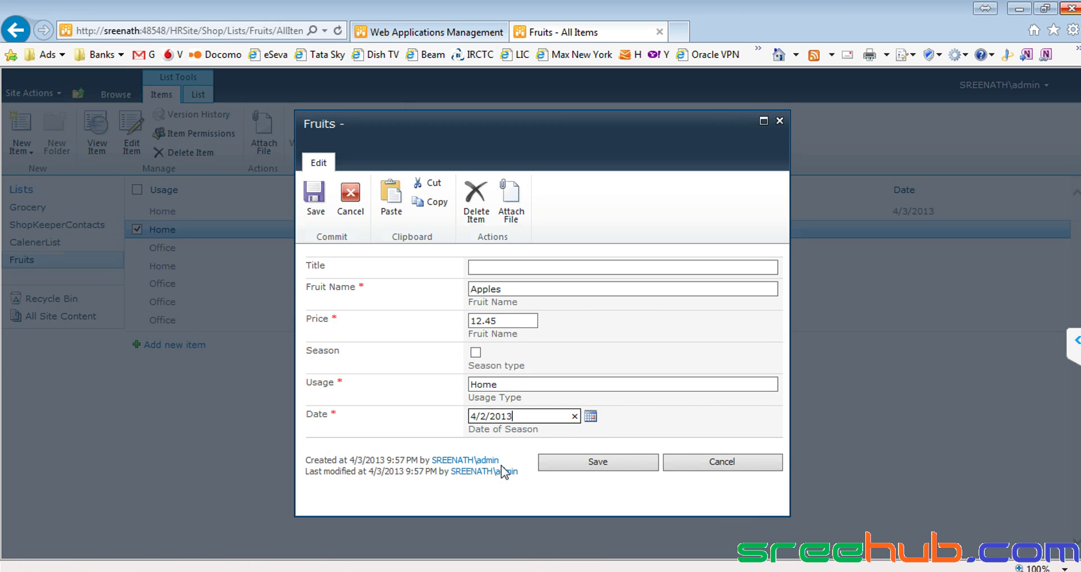
{"action": "left_click", "coordinate": [585, 464]}
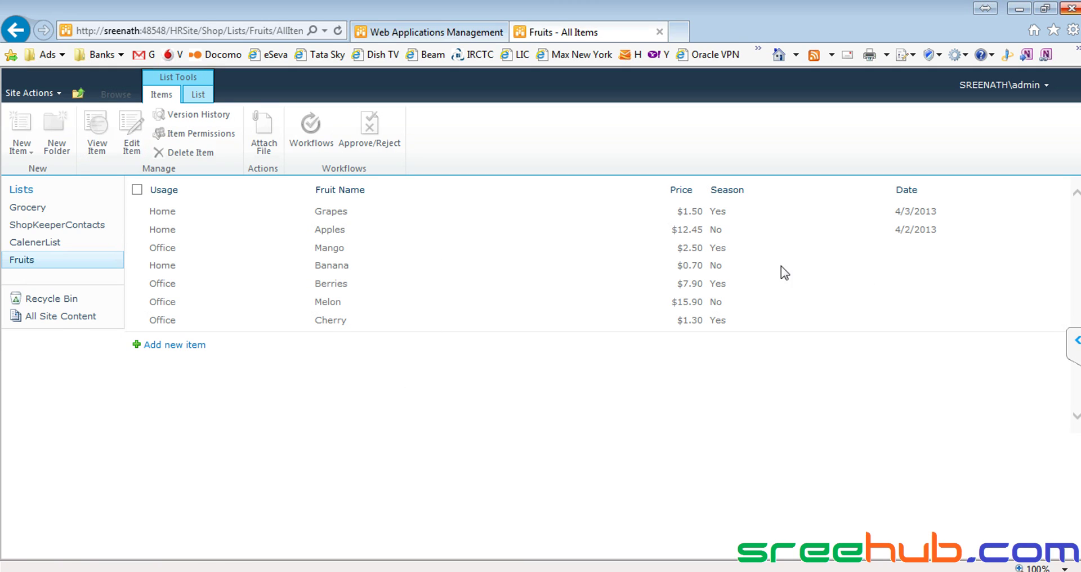
Give the Mango item the date 3/31/2013 and save it.
{"action": "left_click", "coordinate": [171, 252]}
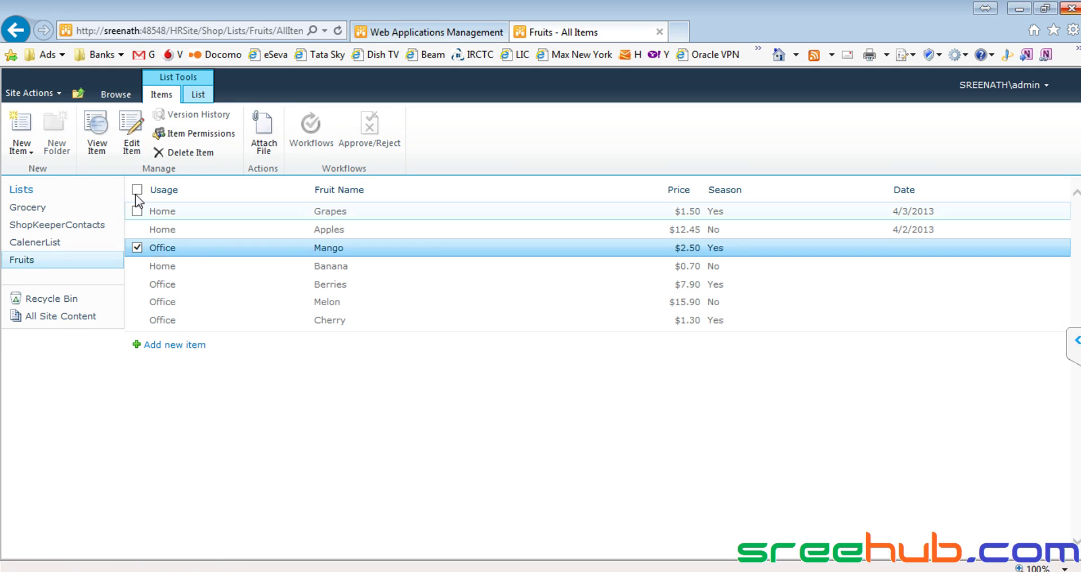
{"action": "left_click", "coordinate": [131, 132]}
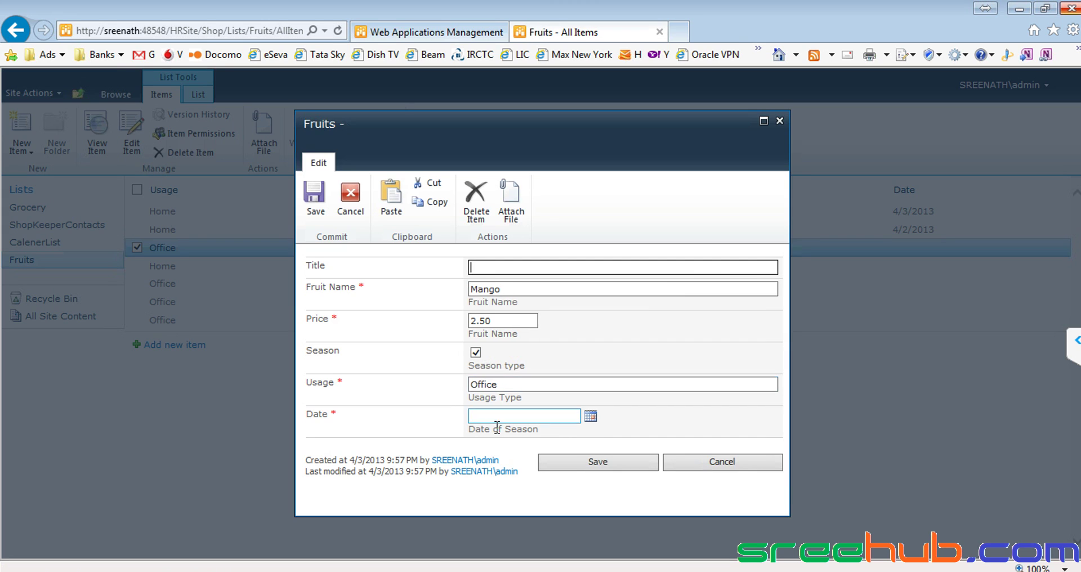
{"action": "left_click", "coordinate": [590, 417]}
{"action": "left_click", "coordinate": [458, 465]}
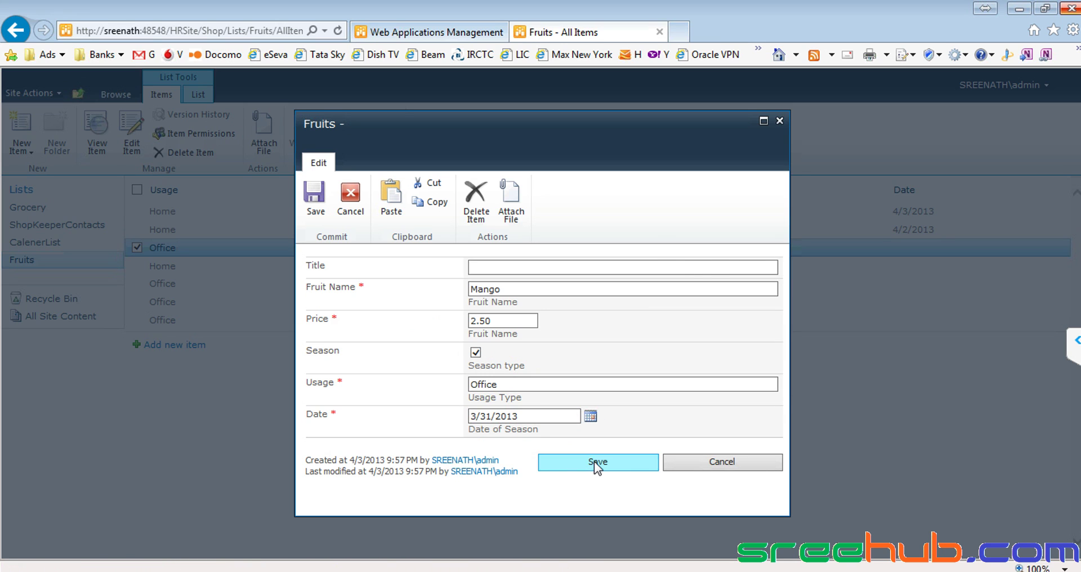
{"action": "left_click", "coordinate": [593, 461]}
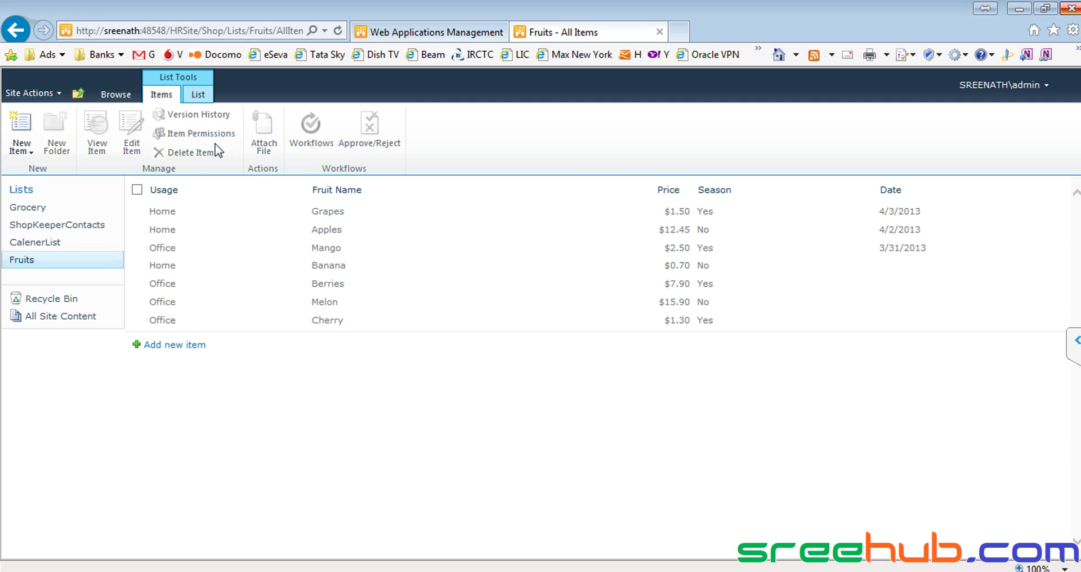
Give the Banana item the date 4/3/2013 and save it.
{"action": "left_click", "coordinate": [138, 268]}
{"action": "left_click", "coordinate": [131, 133]}
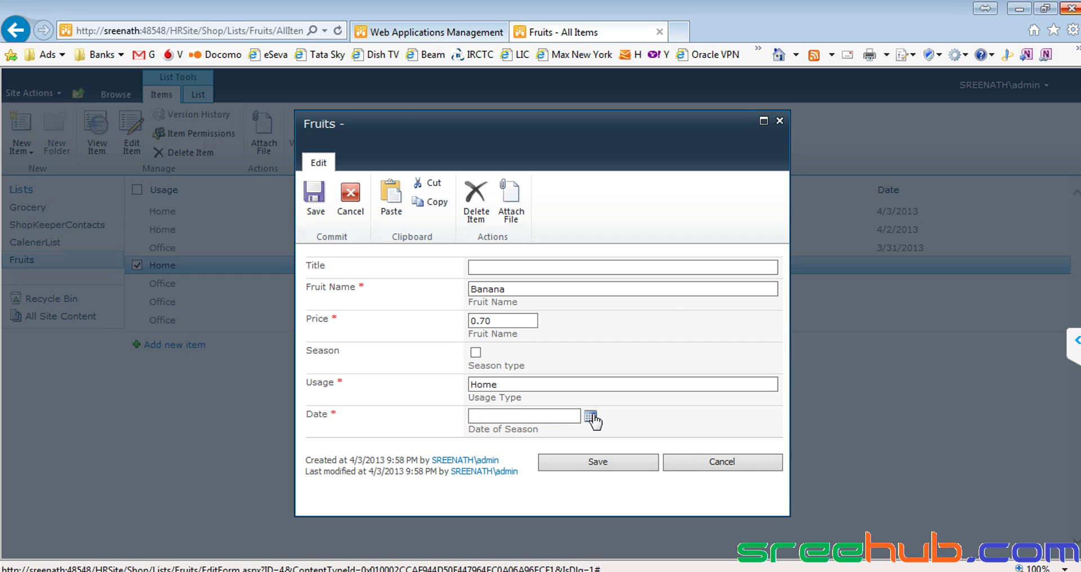
{"action": "left_click", "coordinate": [590, 415]}
{"action": "left_click", "coordinate": [520, 465]}
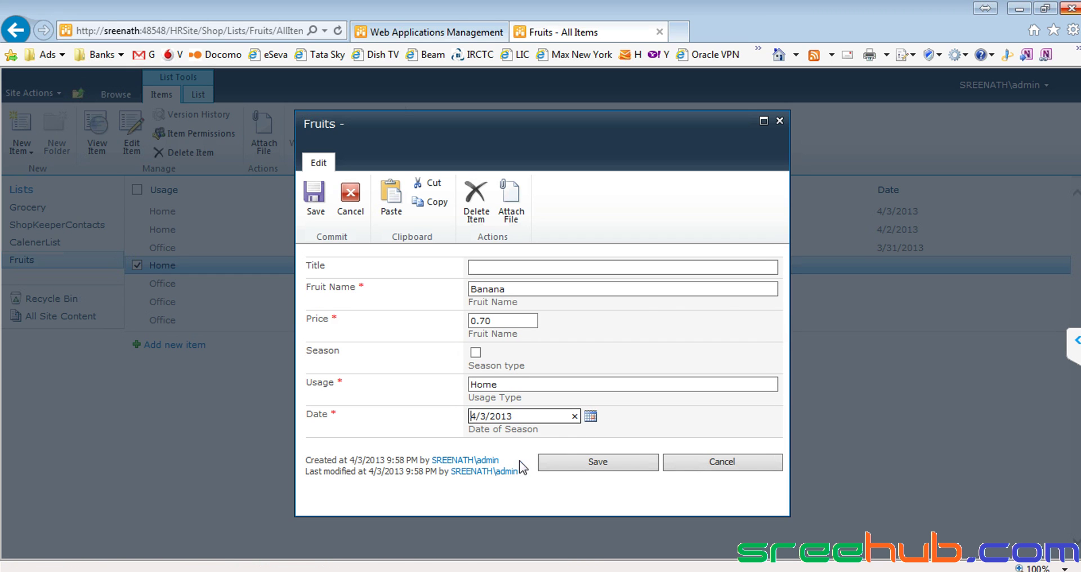
{"action": "left_click", "coordinate": [583, 461]}
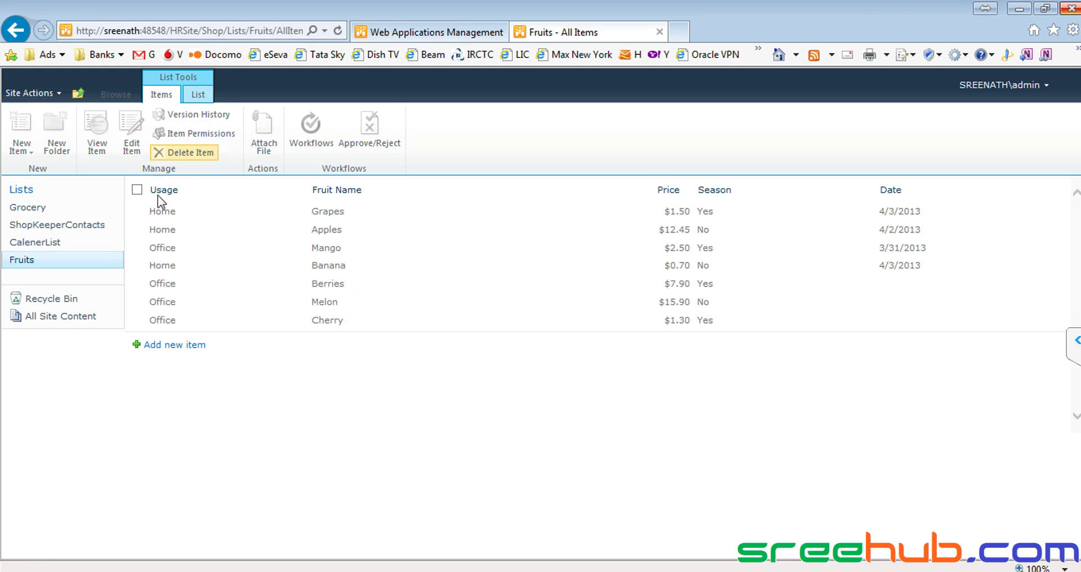
Give the Berries item the date 4/2/2013 and save it.
{"action": "left_click", "coordinate": [138, 284]}
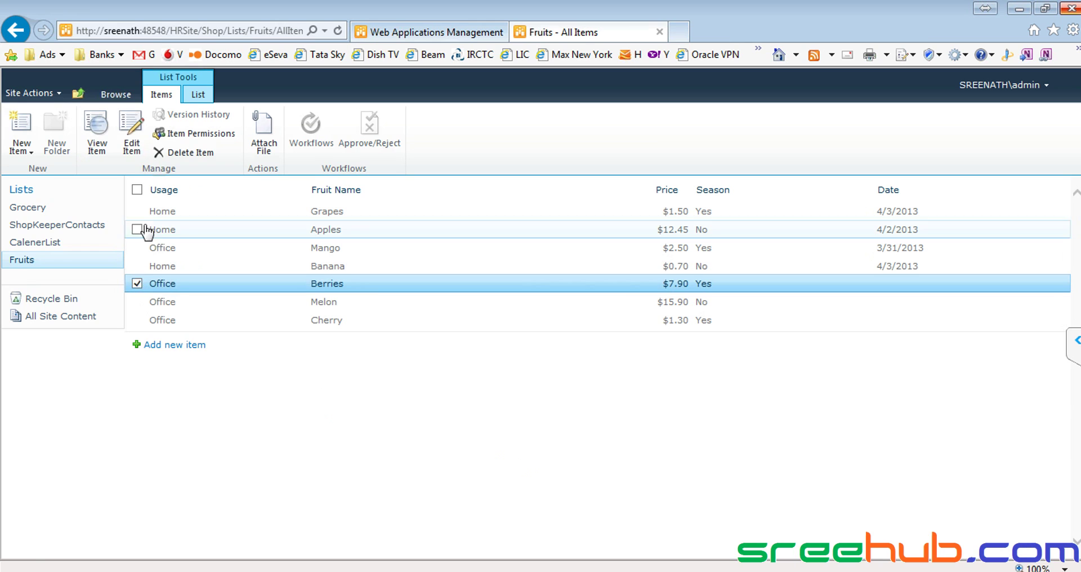
{"action": "left_click", "coordinate": [132, 129]}
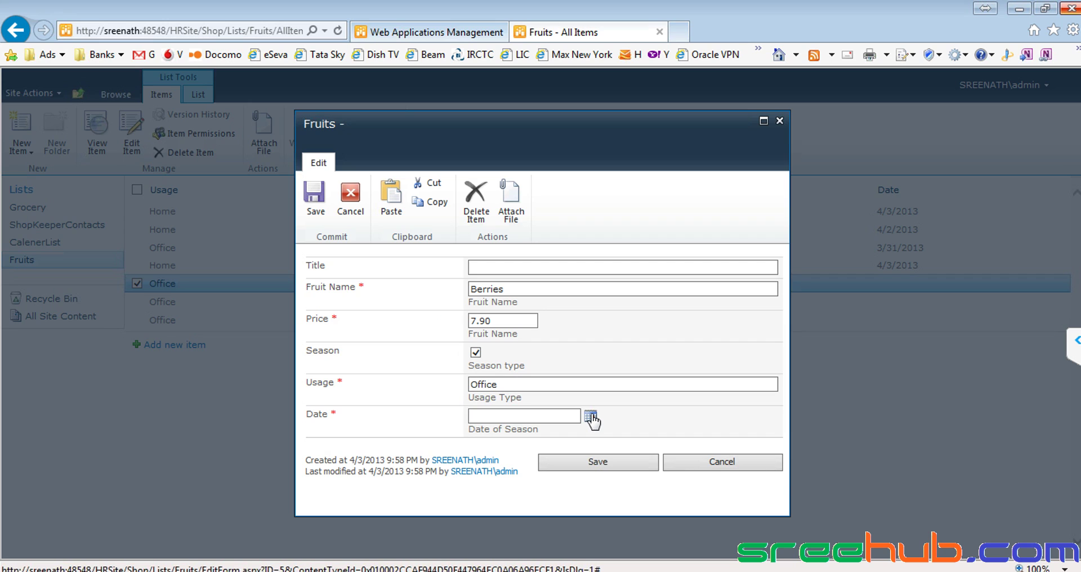
{"action": "left_click", "coordinate": [590, 417]}
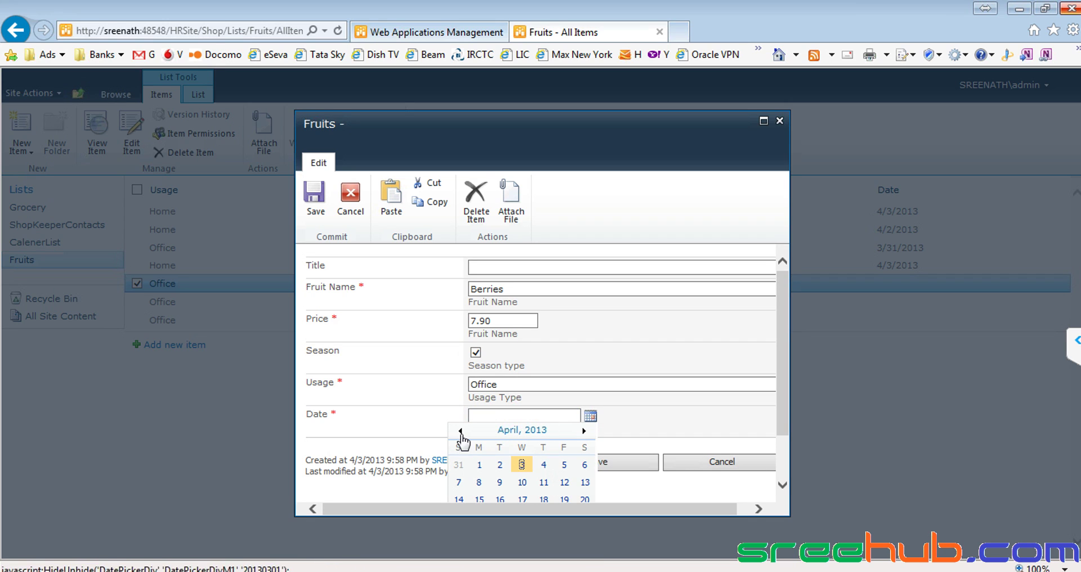
{"action": "left_click", "coordinate": [500, 465]}
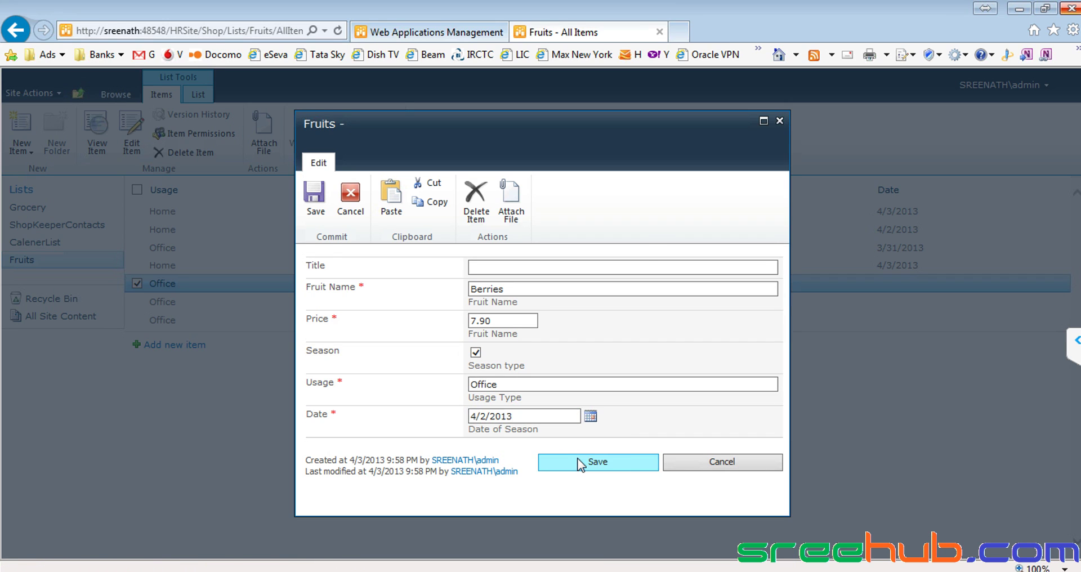
{"action": "left_click", "coordinate": [580, 463]}
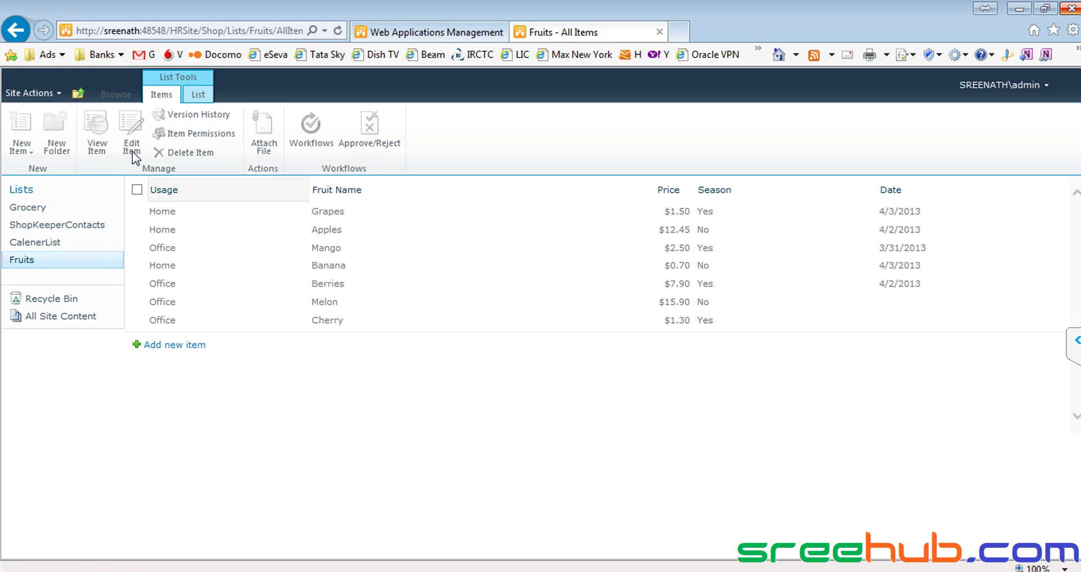
Give the Melon item the date 3/31/2013 and save it.
{"action": "left_click", "coordinate": [211, 304]}
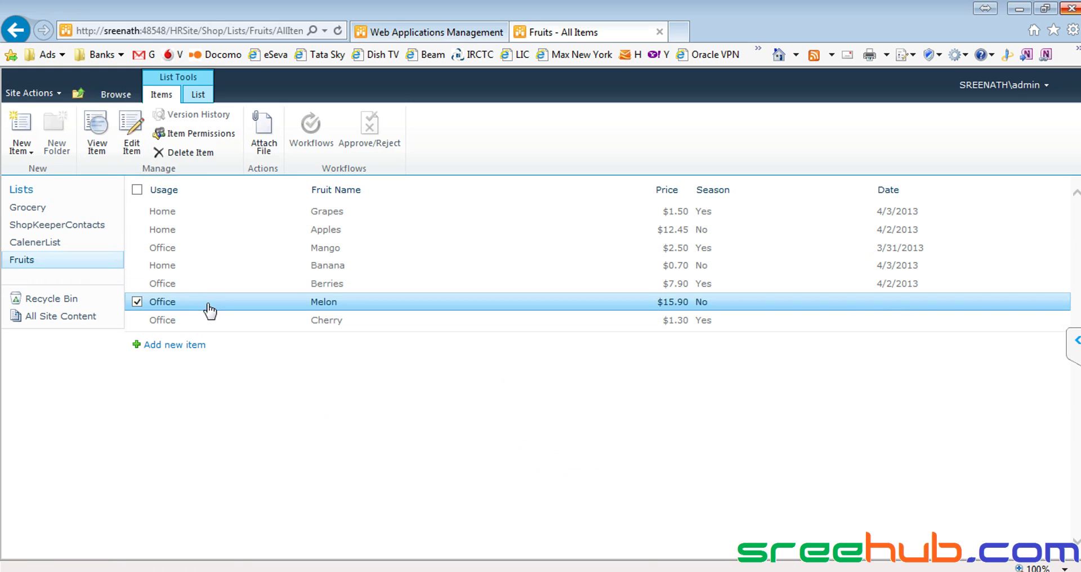
{"action": "left_click", "coordinate": [130, 138]}
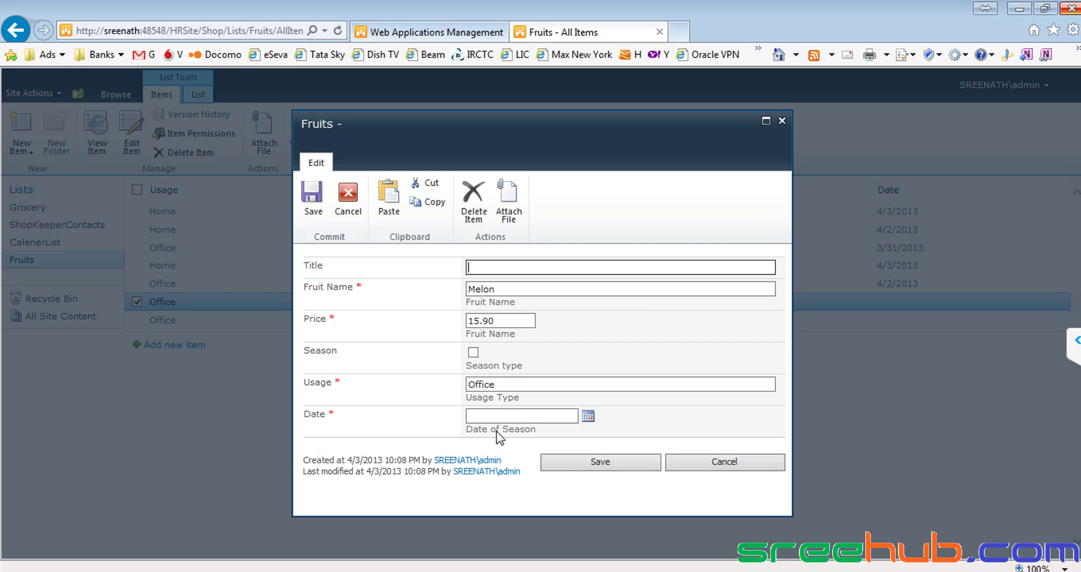
{"action": "left_click", "coordinate": [588, 419]}
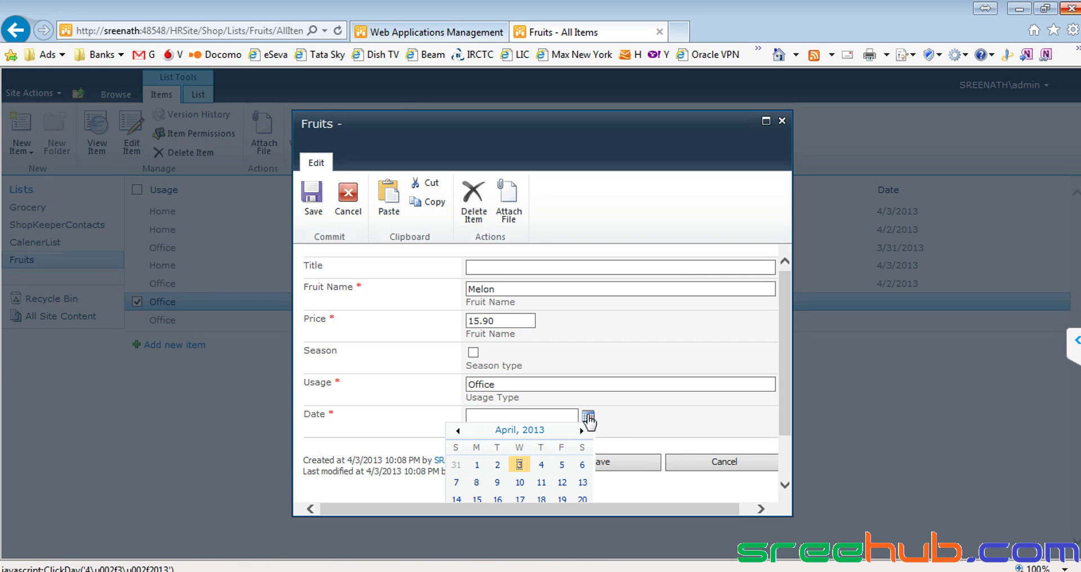
{"action": "left_click", "coordinate": [456, 465]}
{"action": "left_click", "coordinate": [579, 457]}
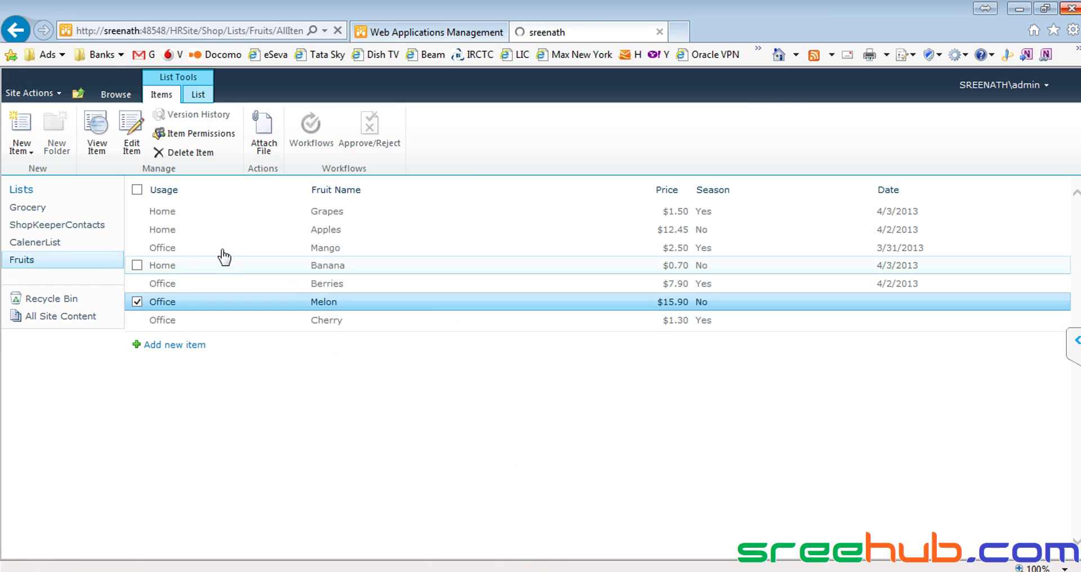
Give the Cherry item the date 3/29/2013 from the March calendar and save it.
{"action": "left_click", "coordinate": [166, 322]}
{"action": "left_click", "coordinate": [133, 134]}
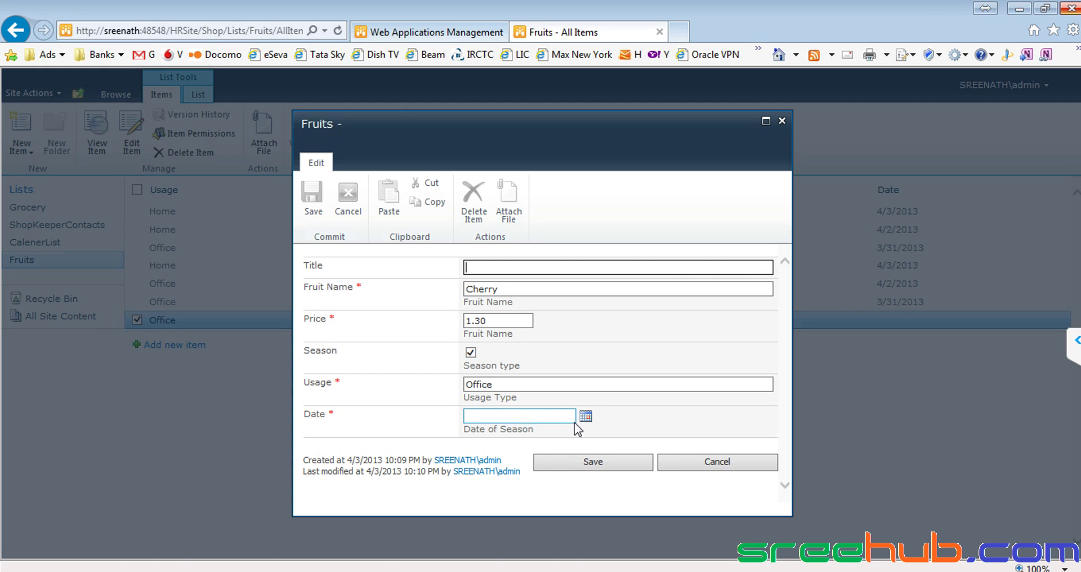
{"action": "left_click", "coordinate": [585, 416]}
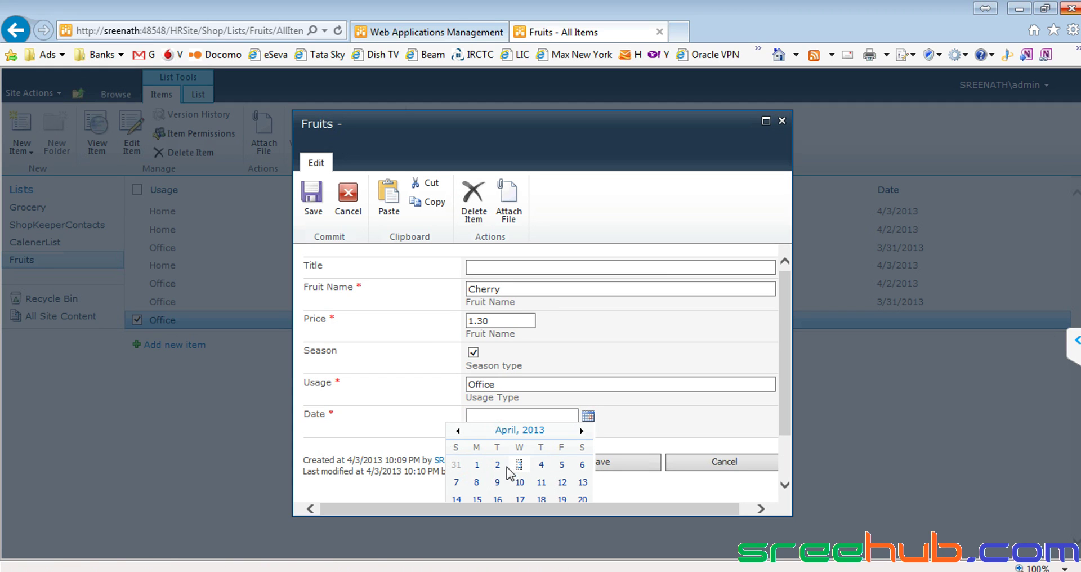
{"action": "left_click", "coordinate": [457, 431]}
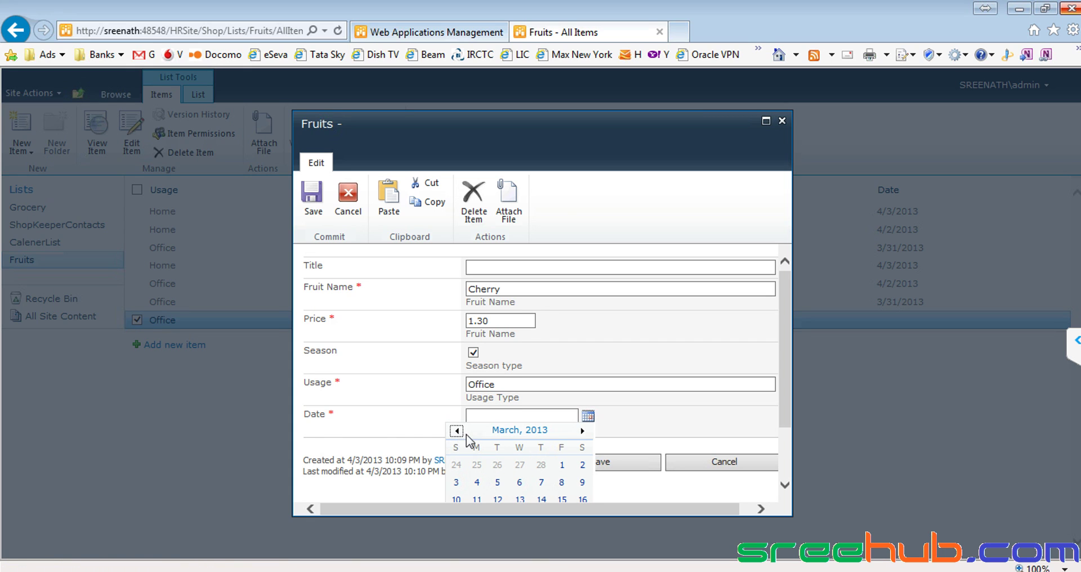
{"action": "scroll", "coordinate": [473, 451], "scroll_direction": "down", "scroll_amount": 3}
{"action": "left_click", "coordinate": [562, 460]}
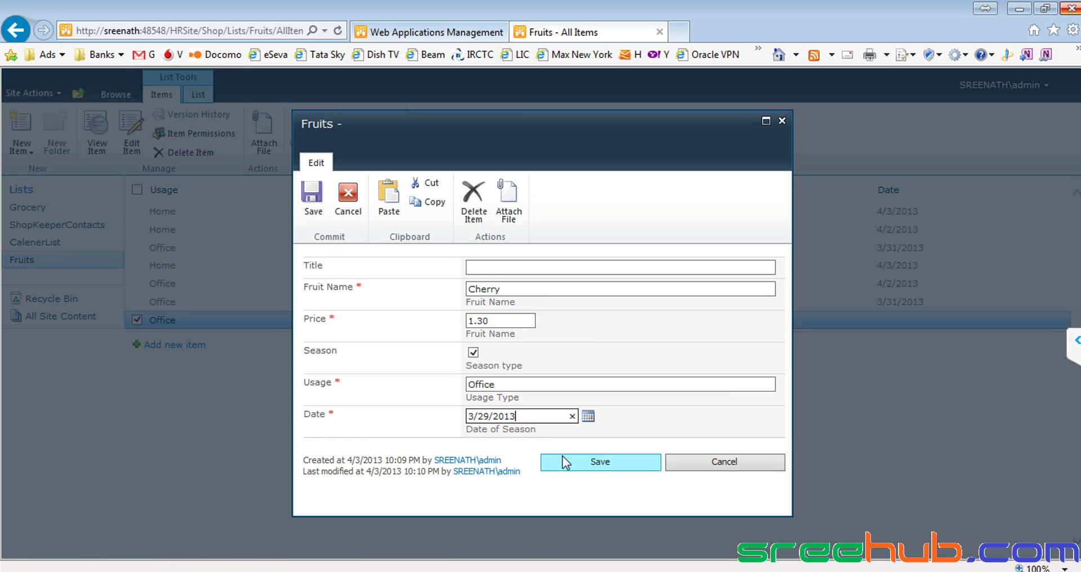
{"action": "left_click", "coordinate": [610, 468]}
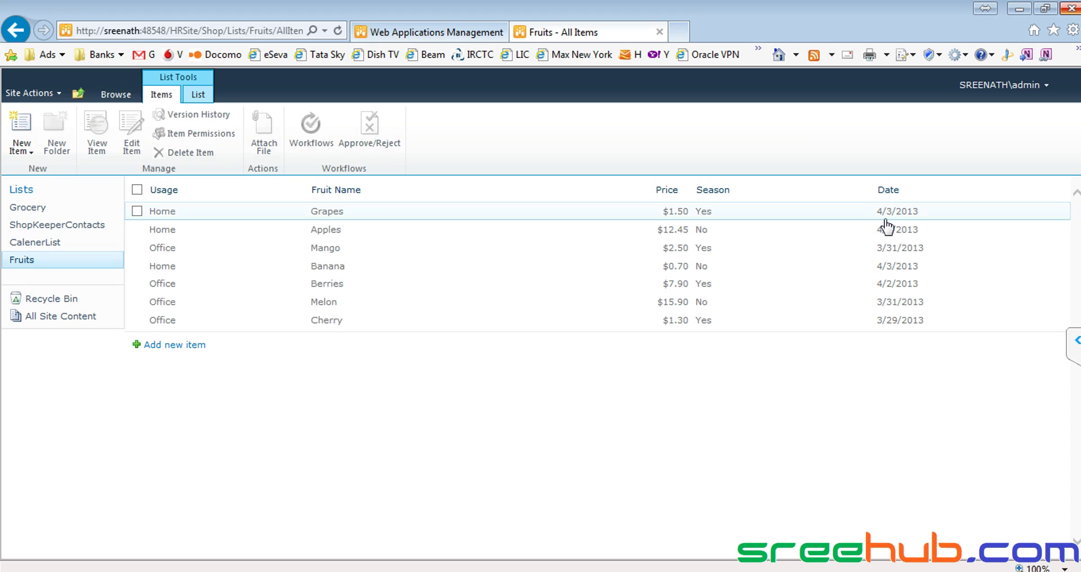
Return to the Fruits list and choose Create View from the views dropdown.
{"action": "left_click", "coordinate": [198, 94]}
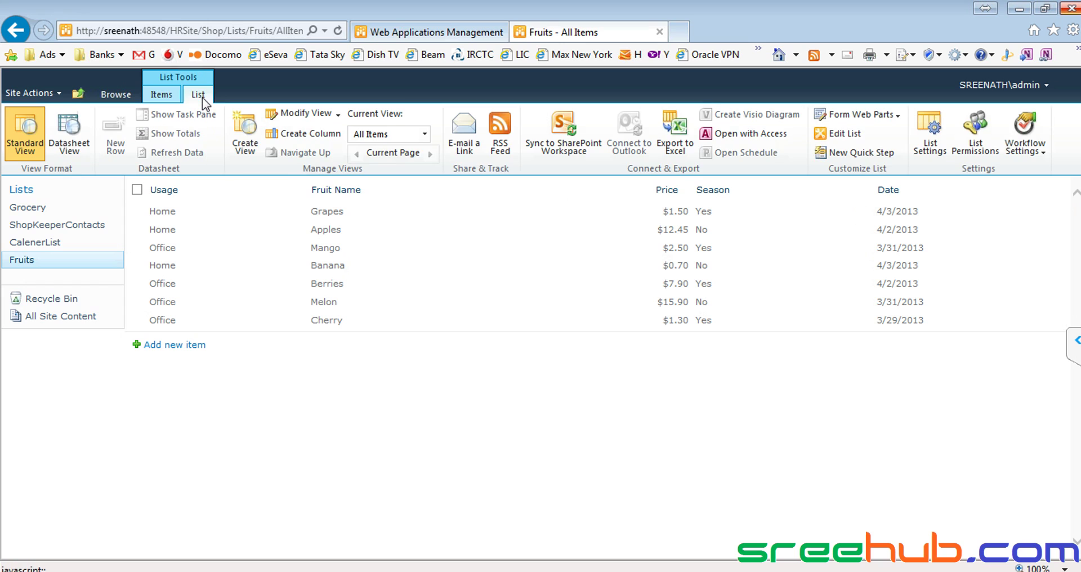
{"action": "left_click", "coordinate": [27, 260]}
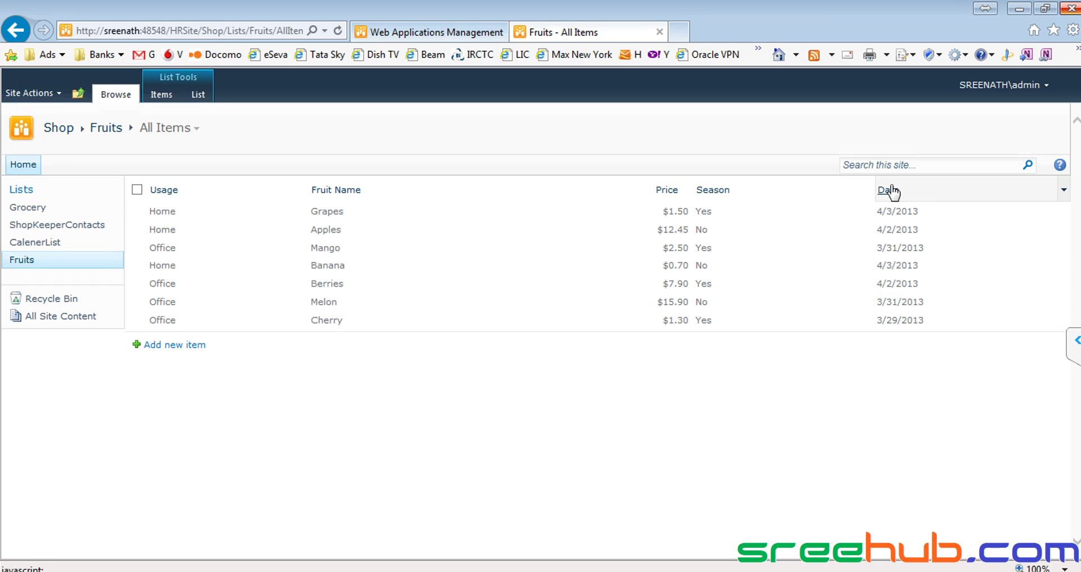
{"action": "left_click_drag", "start_coordinate": [874, 248], "coordinate": [872, 302]}
{"action": "left_click", "coordinate": [872, 303]}
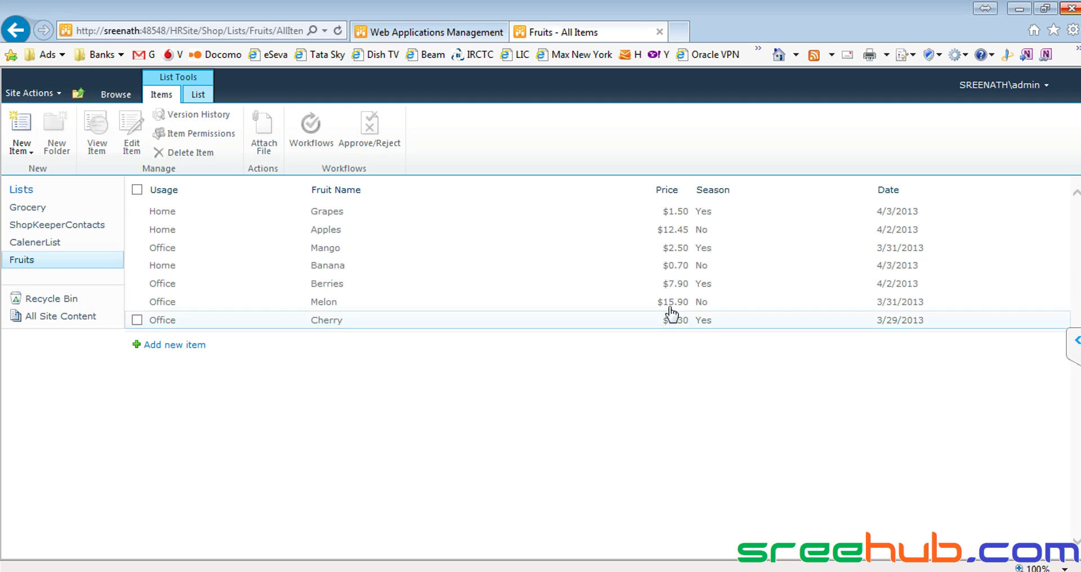
{"action": "left_click", "coordinate": [44, 262]}
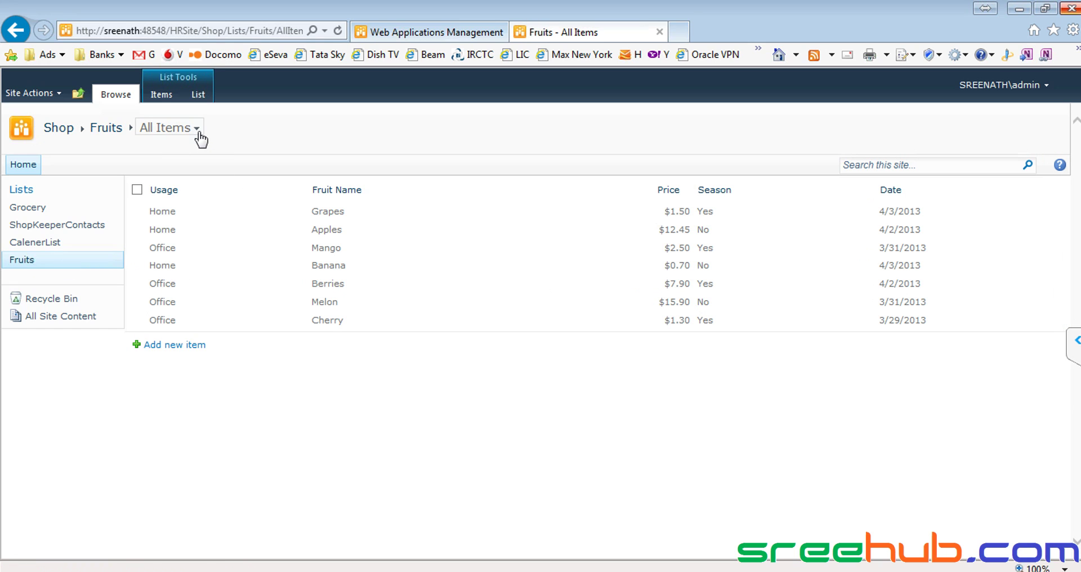
{"action": "left_click", "coordinate": [196, 128]}
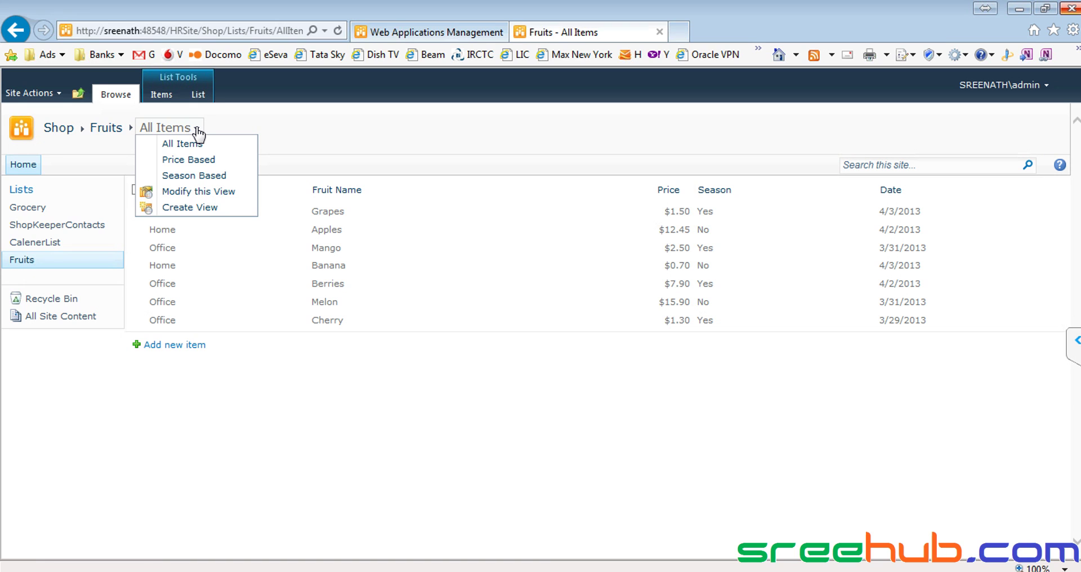
{"action": "left_click", "coordinate": [185, 208]}
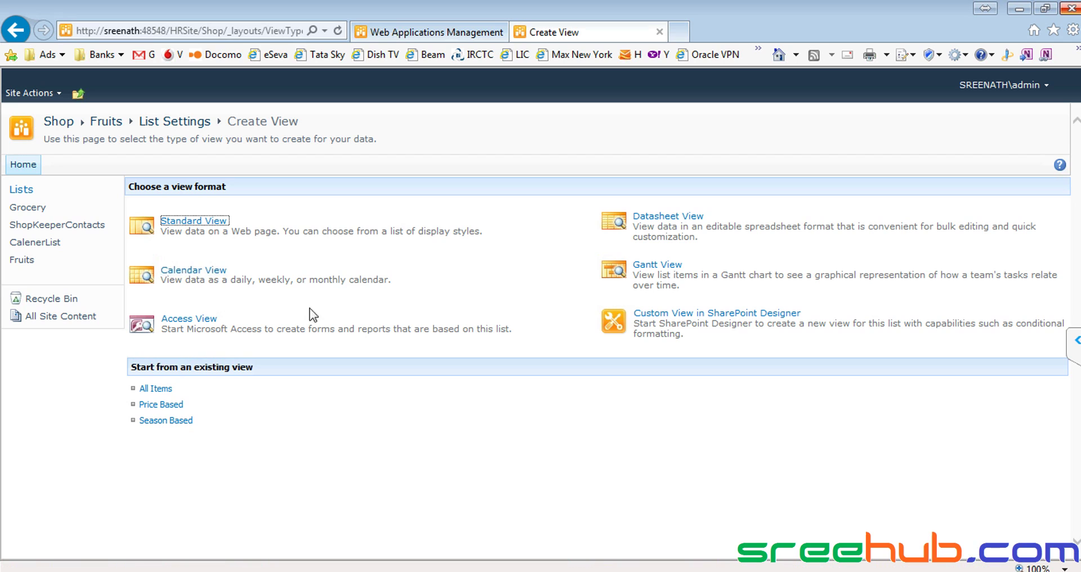
Choose the Calendar format for 'Date Bases' with Date as both interval begin and end.
{"action": "left_click", "coordinate": [201, 272]}
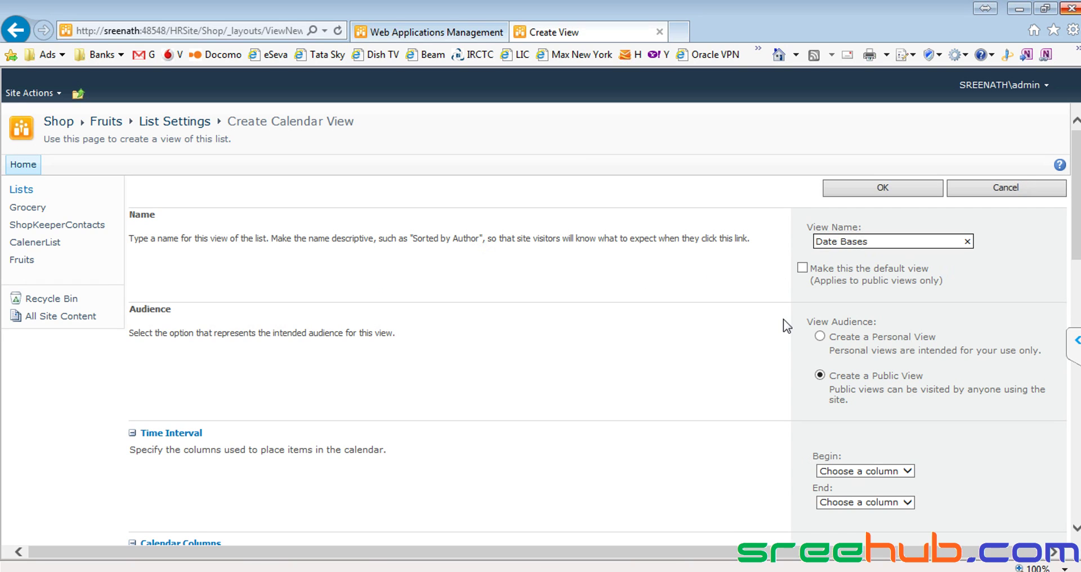
{"action": "scroll", "coordinate": [809, 307], "scroll_direction": "down", "scroll_amount": 1}
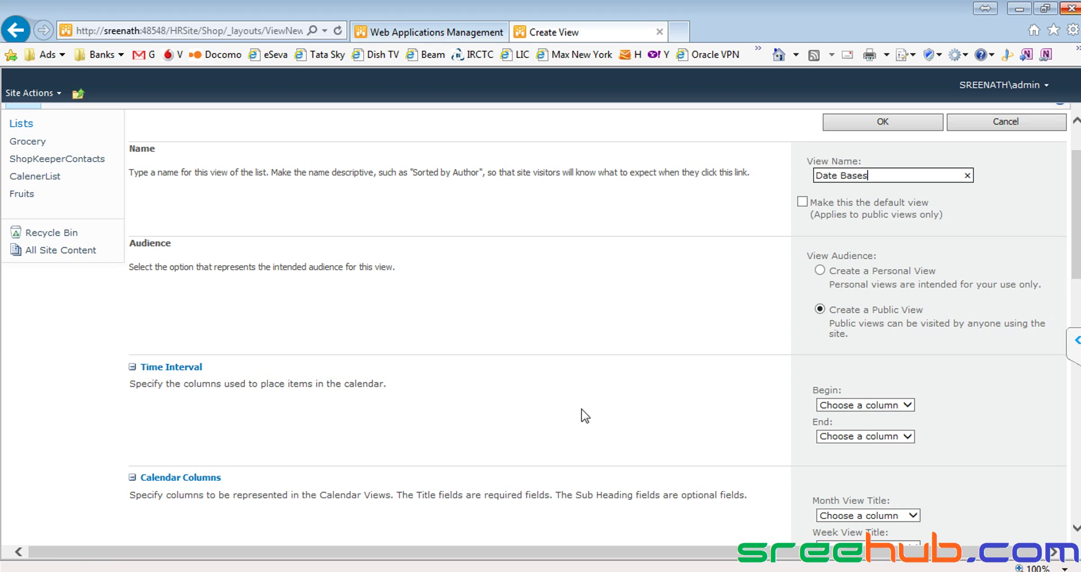
{"action": "left_click", "coordinate": [870, 405]}
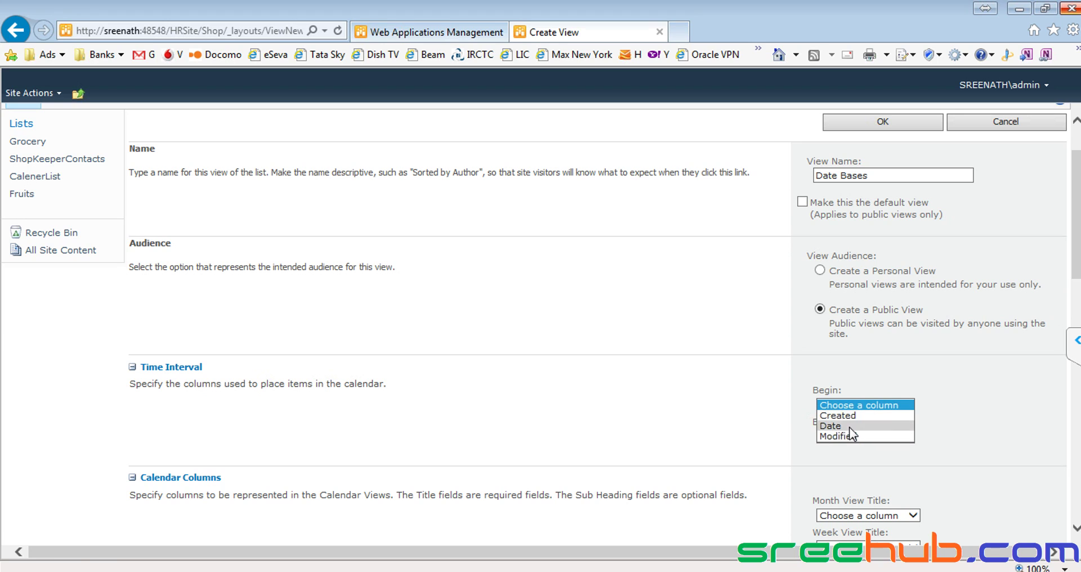
{"action": "left_click", "coordinate": [856, 425]}
{"action": "left_click", "coordinate": [860, 436]}
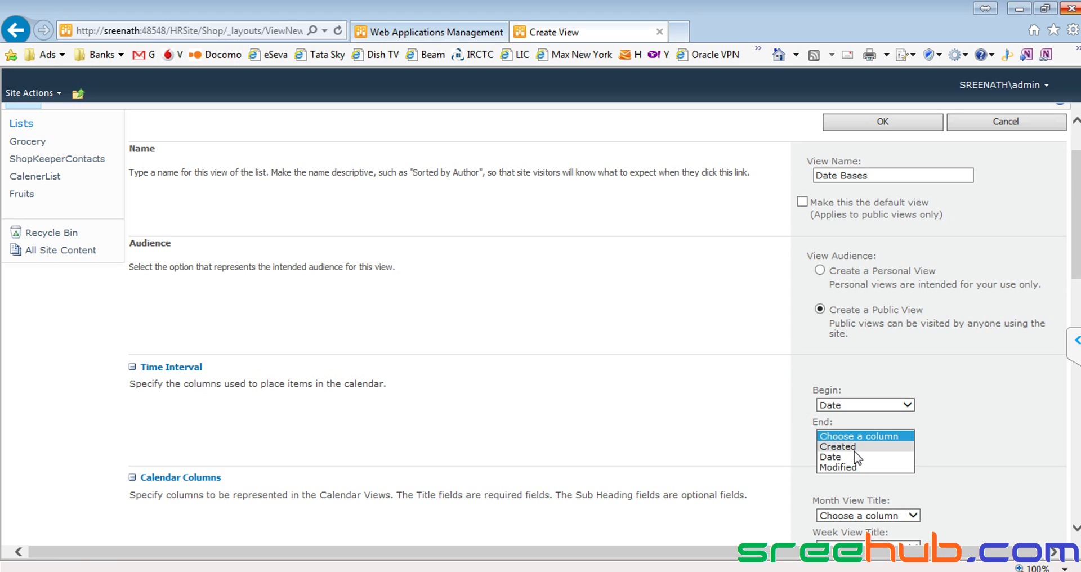
{"action": "left_click", "coordinate": [854, 457]}
{"action": "left_click", "coordinate": [705, 419]}
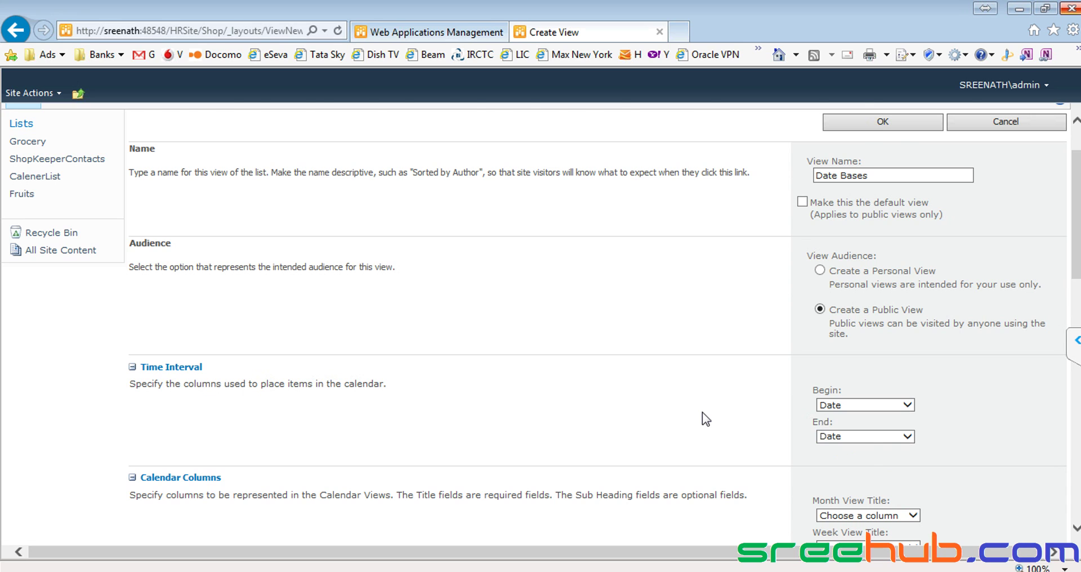
{"action": "scroll", "coordinate": [705, 419], "scroll_direction": "down", "scroll_amount": 4}
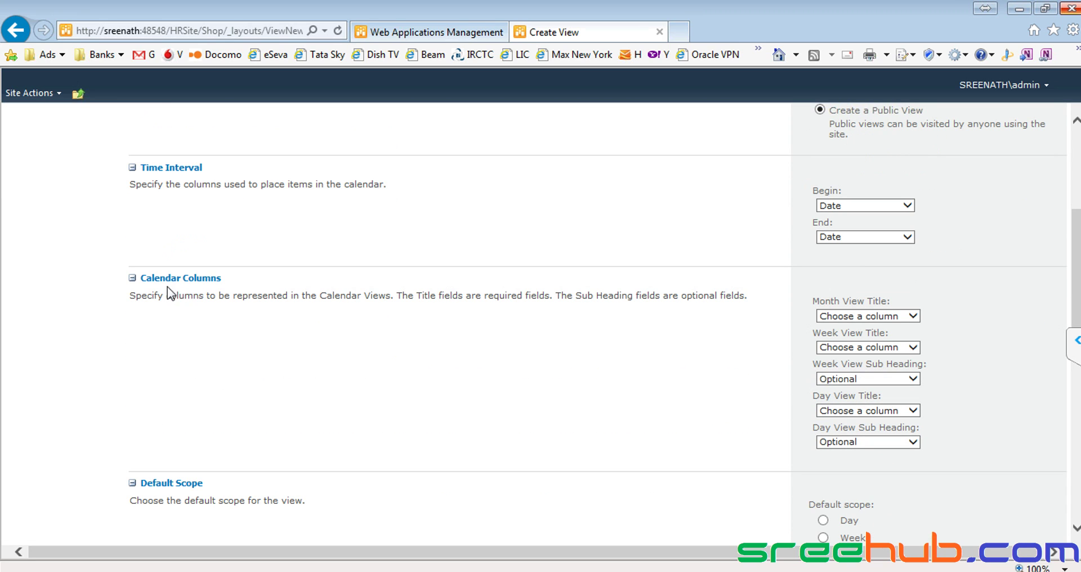
Use Price for month and week titles, Season week subheading, Usage day title, Price day subheading.
{"action": "left_click", "coordinate": [850, 318]}
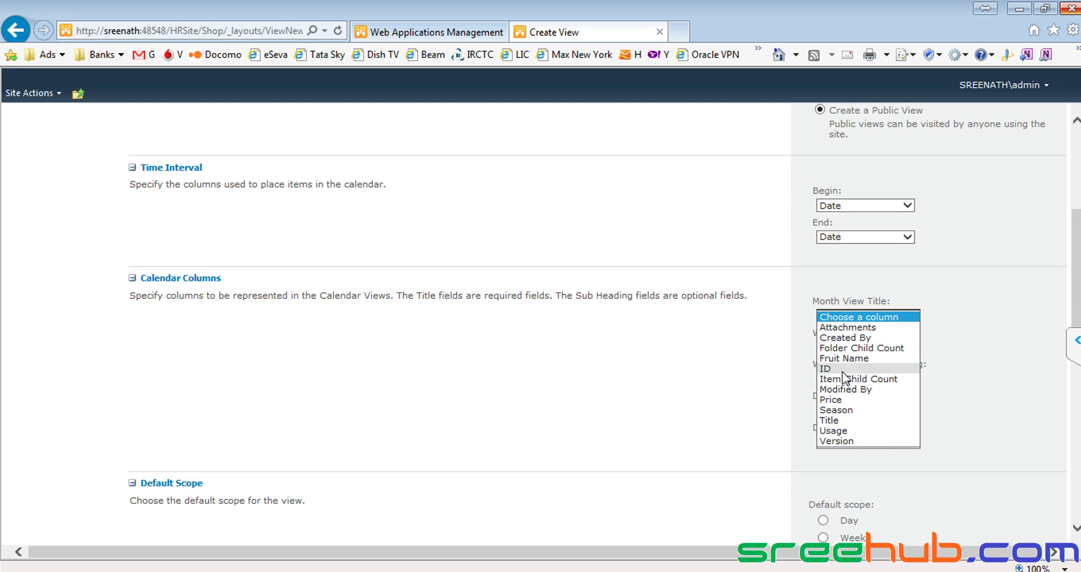
{"action": "left_click", "coordinate": [833, 399]}
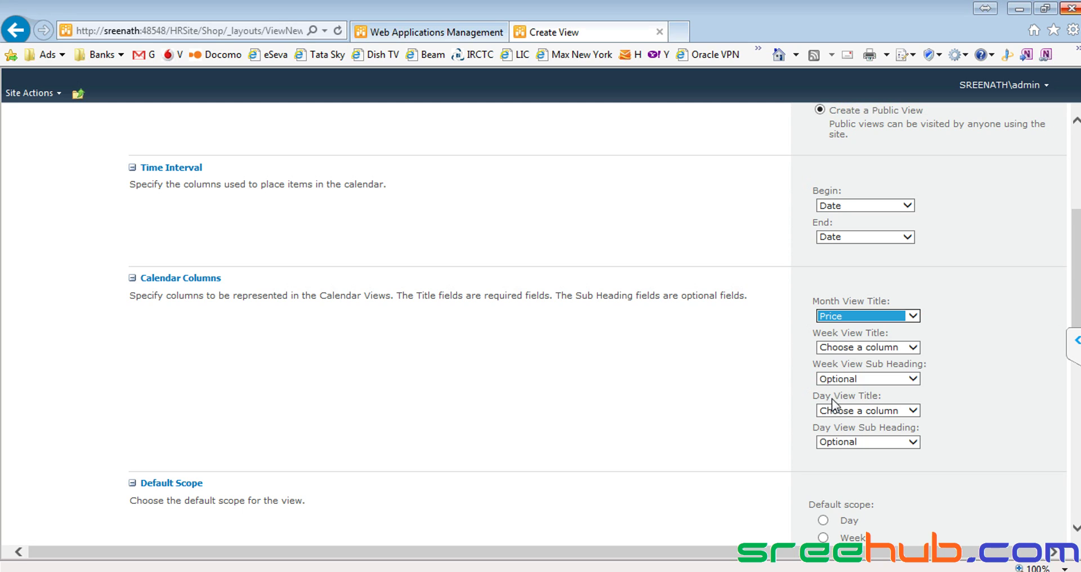
{"action": "left_click", "coordinate": [860, 346]}
{"action": "left_click", "coordinate": [849, 428]}
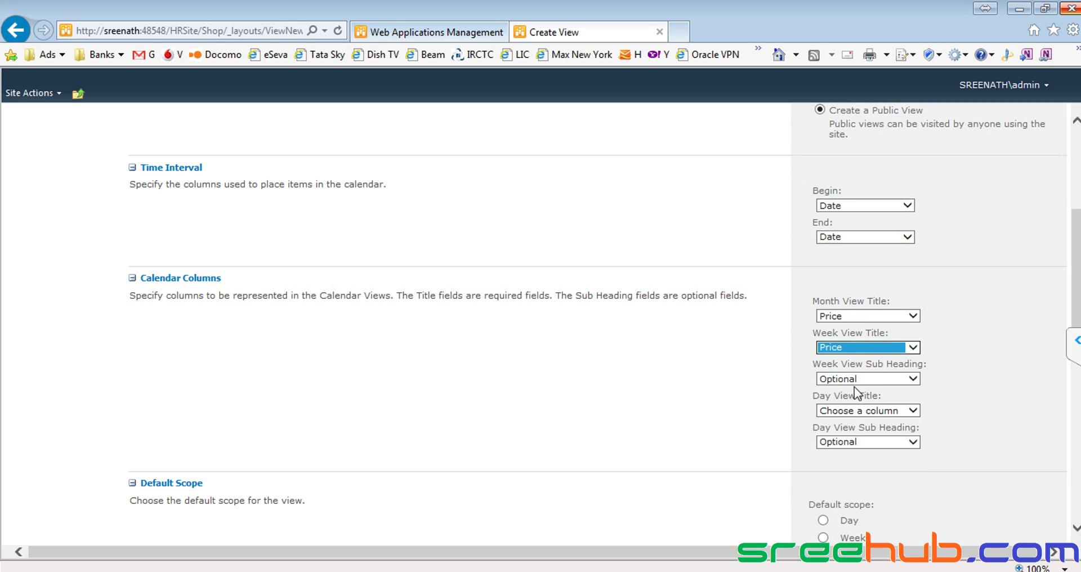
{"action": "left_click", "coordinate": [853, 381]}
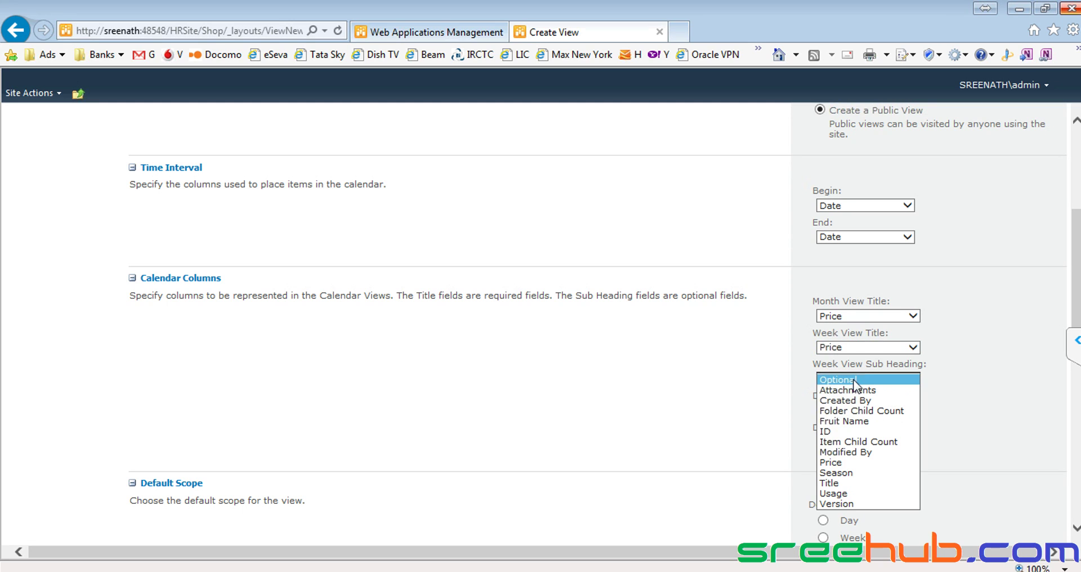
{"action": "left_click", "coordinate": [849, 471]}
{"action": "left_click", "coordinate": [853, 410]}
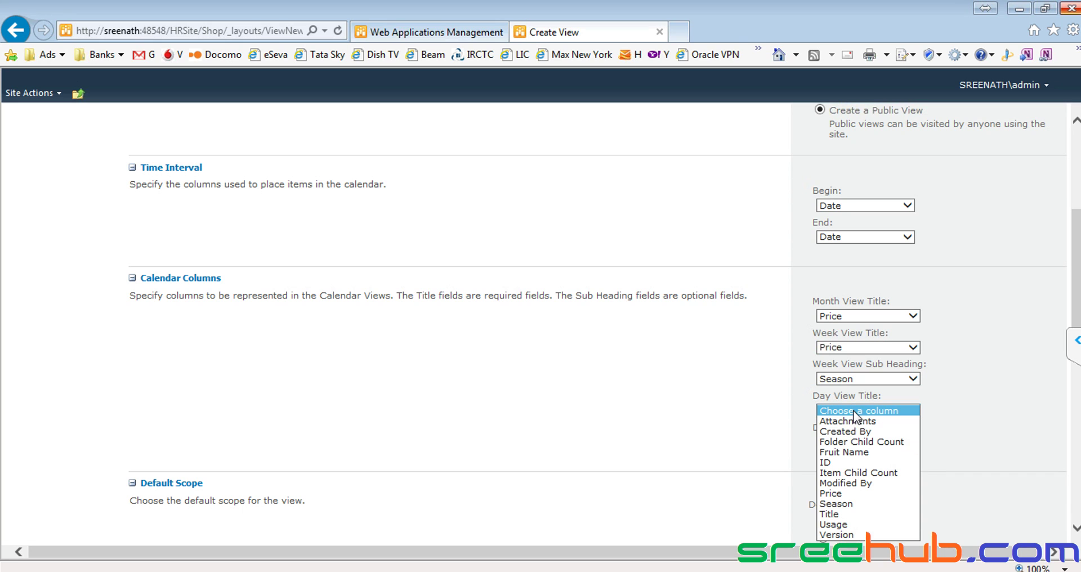
{"action": "left_click", "coordinate": [853, 523]}
{"action": "left_click", "coordinate": [852, 440]}
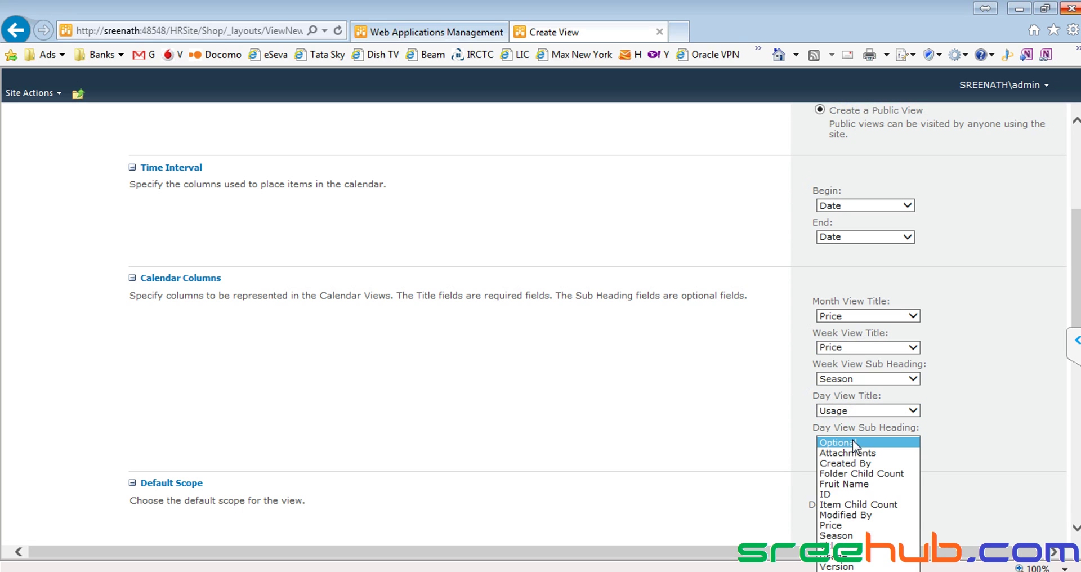
{"action": "left_click", "coordinate": [850, 525]}
{"action": "left_click", "coordinate": [739, 403]}
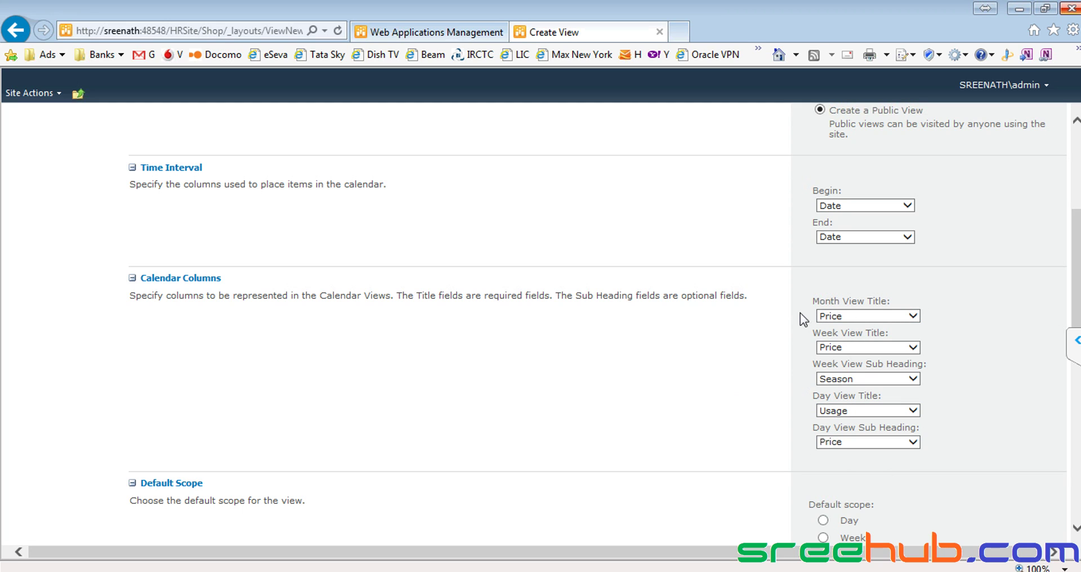
{"action": "scroll", "coordinate": [694, 353], "scroll_direction": "down", "scroll_amount": 2}
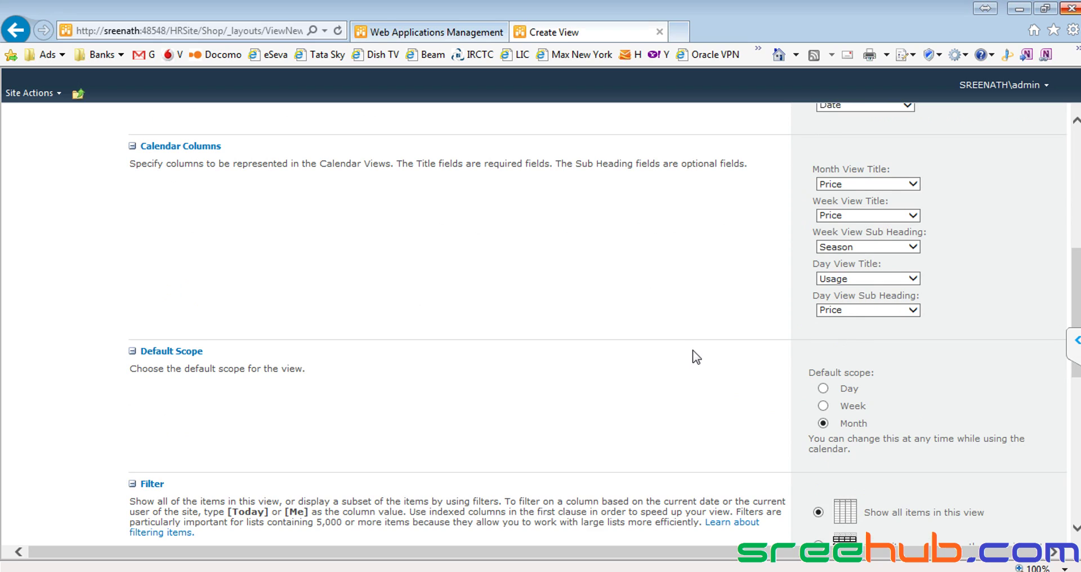
Keep the filter on 'Show all items in this view' and save the Date Bases calendar view.
{"action": "scroll", "coordinate": [693, 351], "scroll_direction": "down", "scroll_amount": 1}
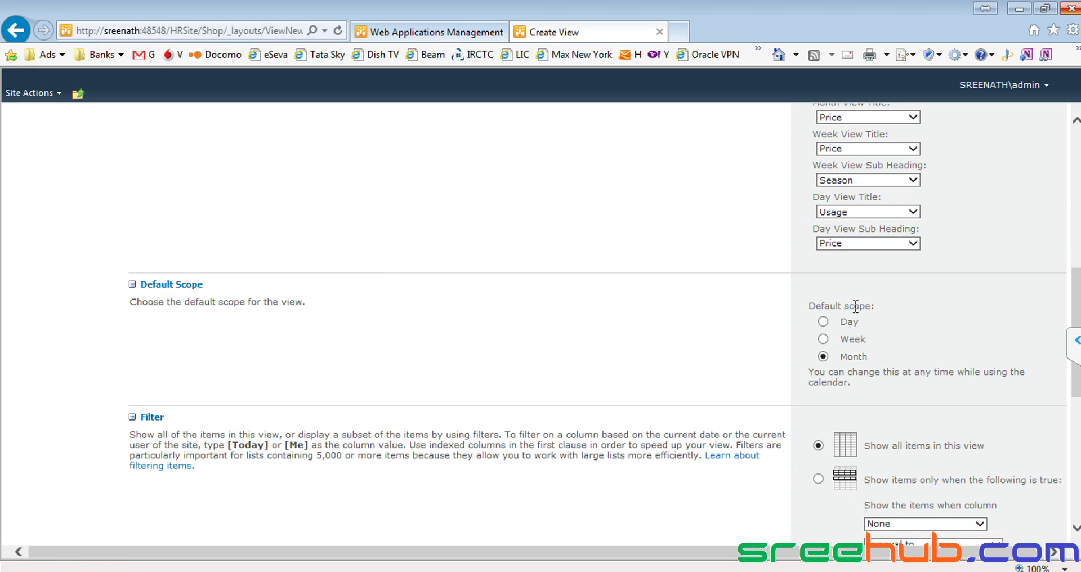
{"action": "scroll", "coordinate": [725, 299], "scroll_direction": "down", "scroll_amount": 3}
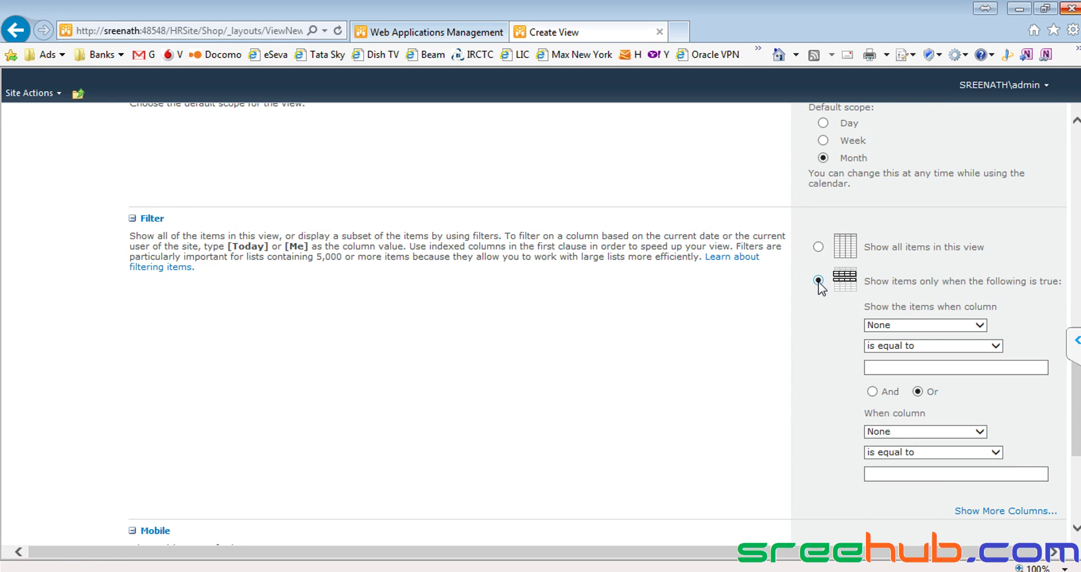
{"action": "left_click", "coordinate": [818, 246]}
{"action": "scroll", "coordinate": [803, 270], "scroll_direction": "down", "scroll_amount": 3}
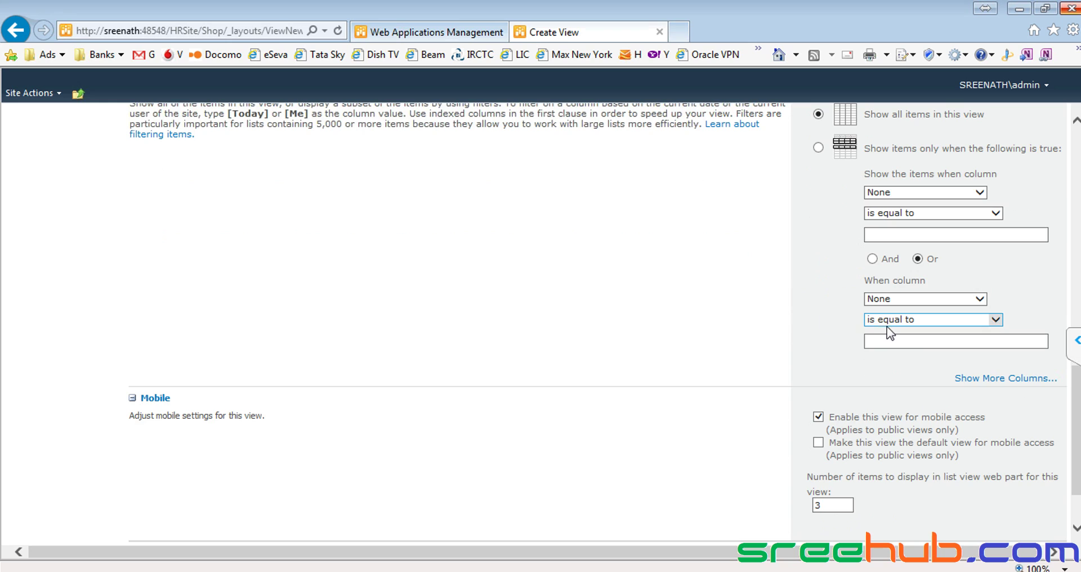
{"action": "scroll", "coordinate": [889, 332], "scroll_direction": "down", "scroll_amount": 2}
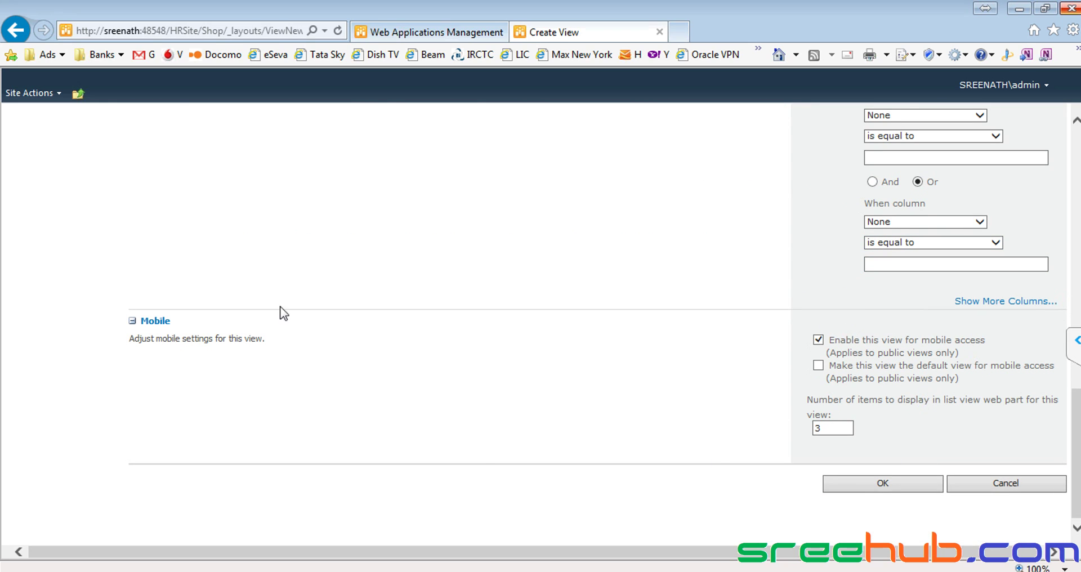
{"action": "double_click", "coordinate": [146, 321]}
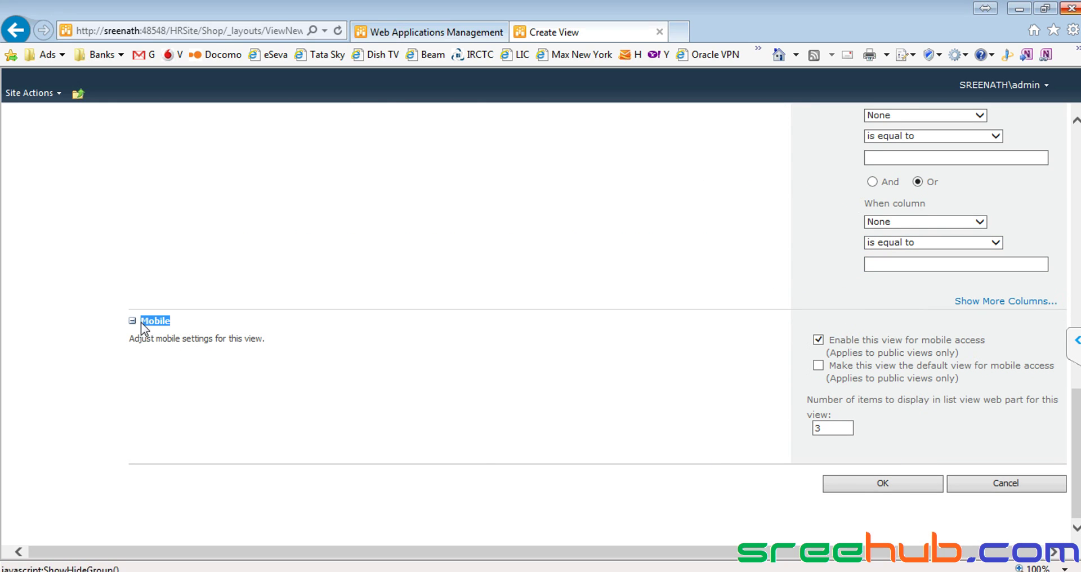
{"action": "left_click", "coordinate": [304, 349]}
{"action": "left_click", "coordinate": [879, 482]}
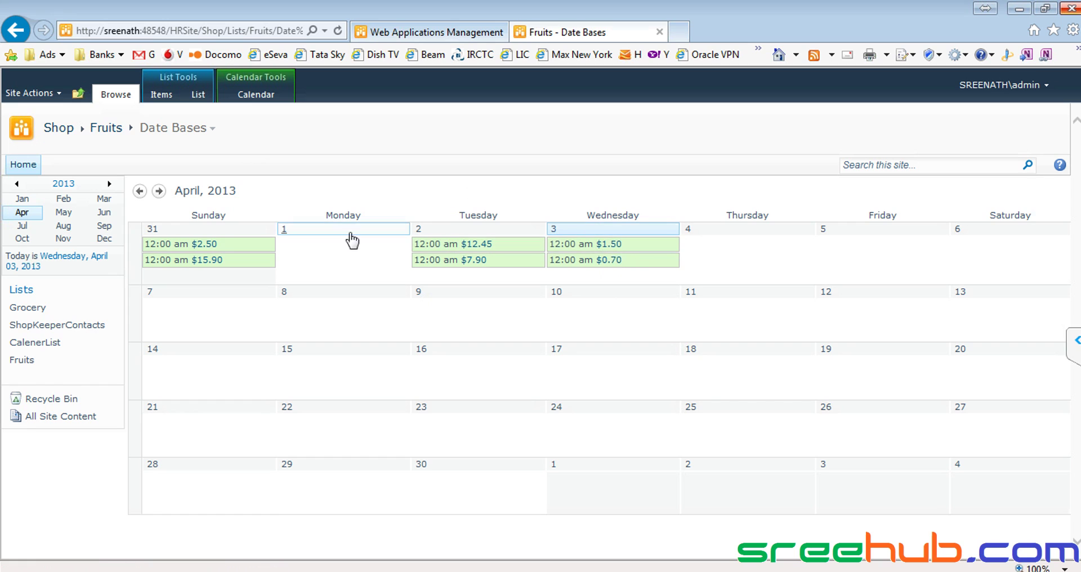
View and close the details of the $1.50 Grapes and $0.70 Banana entries on April 3.
{"action": "double_click", "coordinate": [629, 244]}
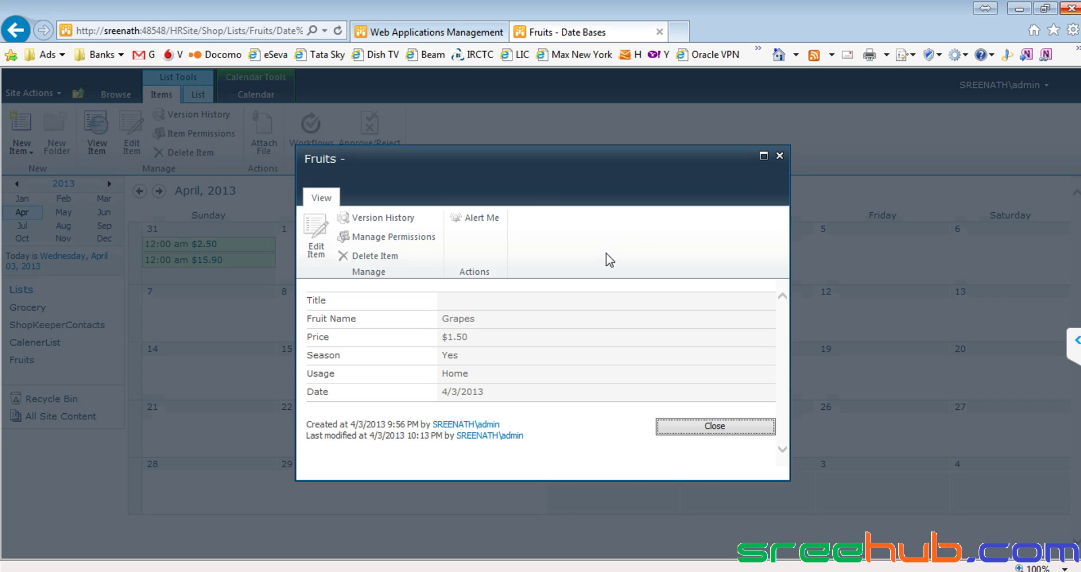
{"action": "left_click", "coordinate": [692, 427]}
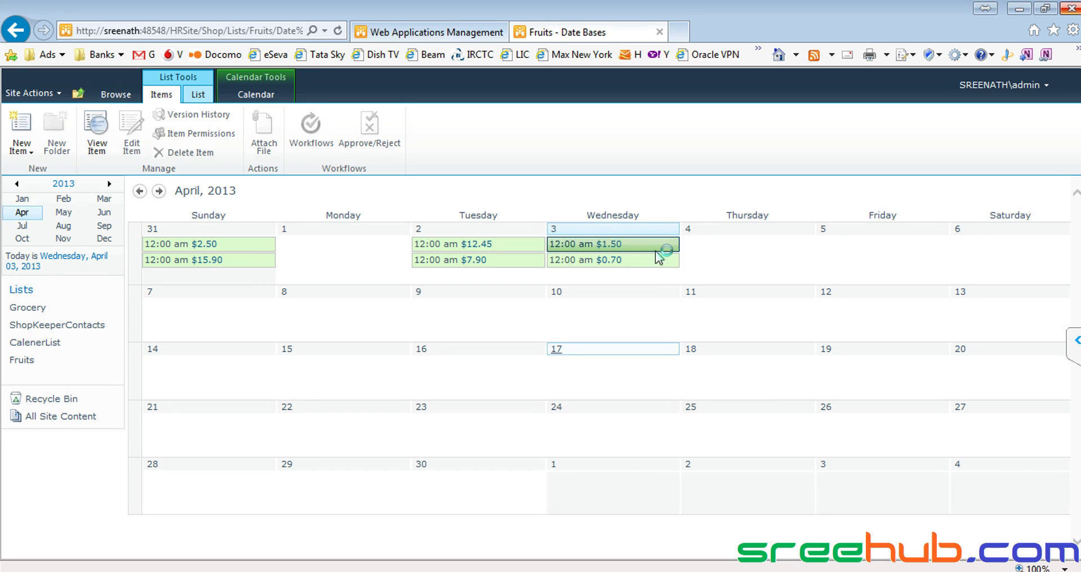
{"action": "left_click", "coordinate": [630, 259]}
{"action": "double_click", "coordinate": [630, 259]}
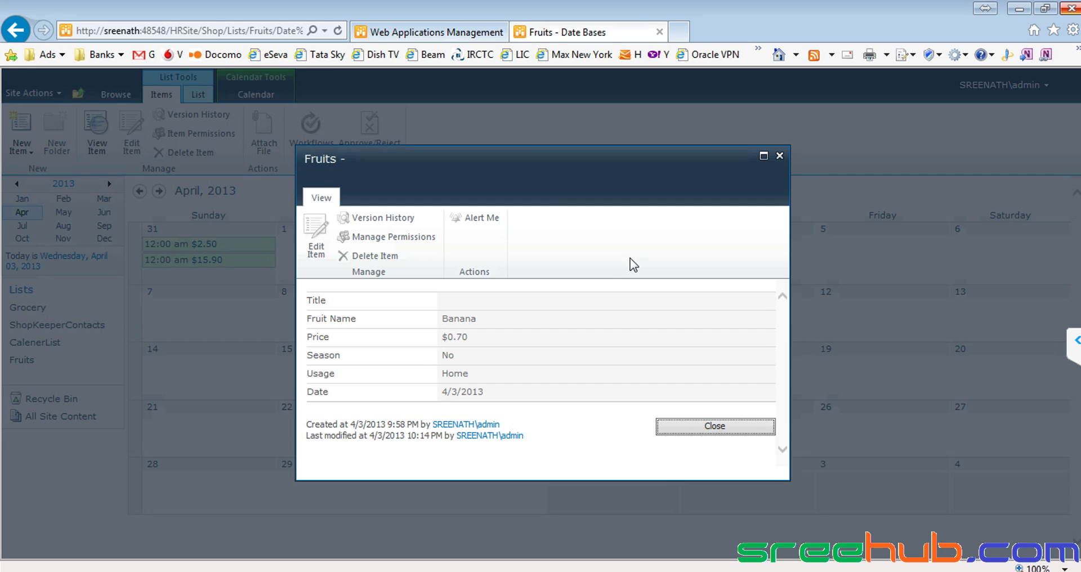
{"action": "left_click", "coordinate": [722, 426]}
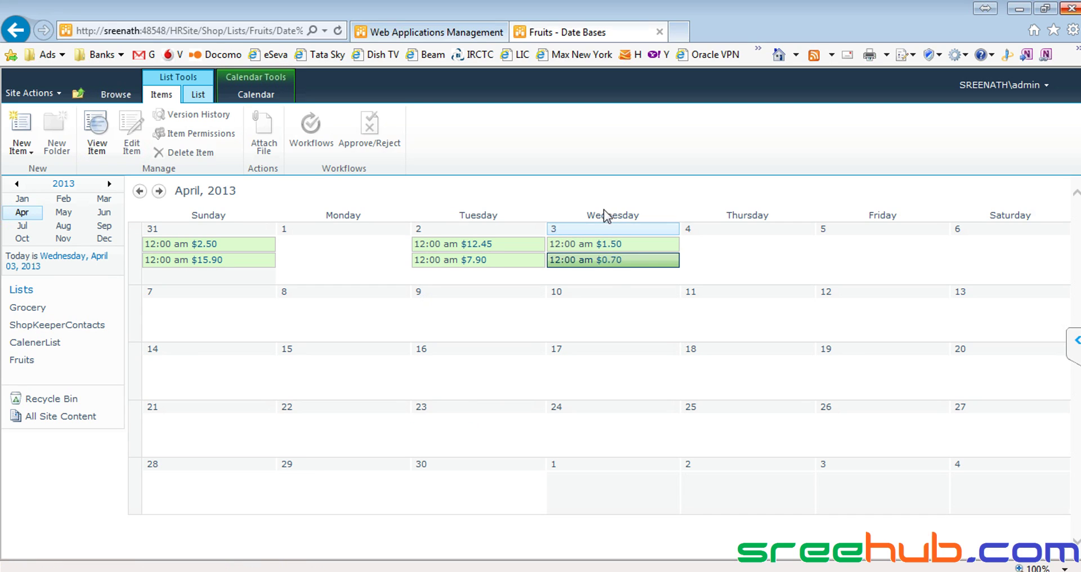
{"action": "left_click", "coordinate": [588, 218]}
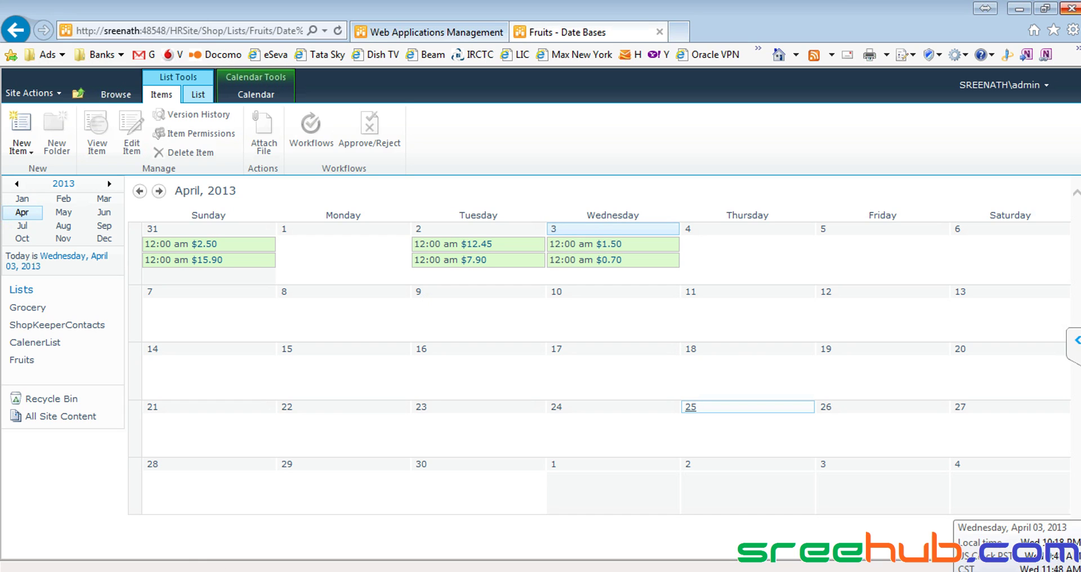
Recheck the April 3 entries' details, then return to the full Fruits list.
{"action": "left_click", "coordinate": [647, 243]}
{"action": "left_click", "coordinate": [648, 244]}
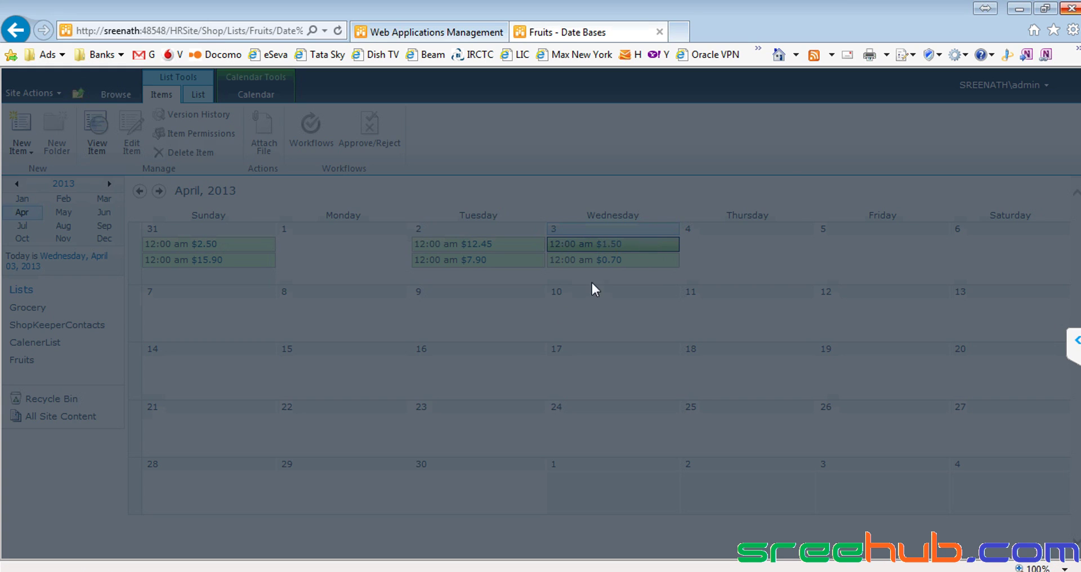
{"action": "left_click", "coordinate": [710, 428]}
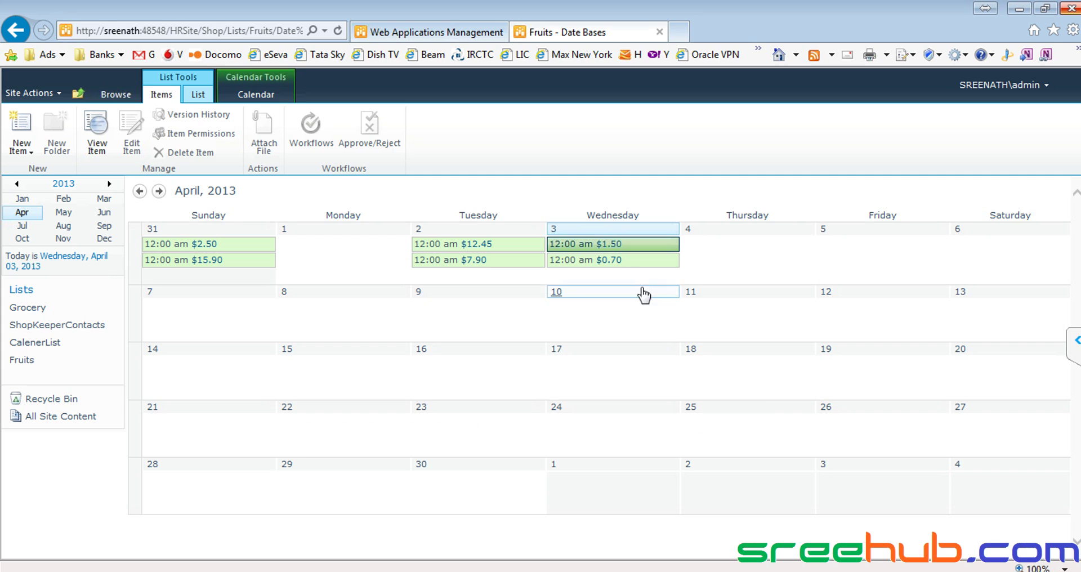
{"action": "left_click", "coordinate": [653, 261]}
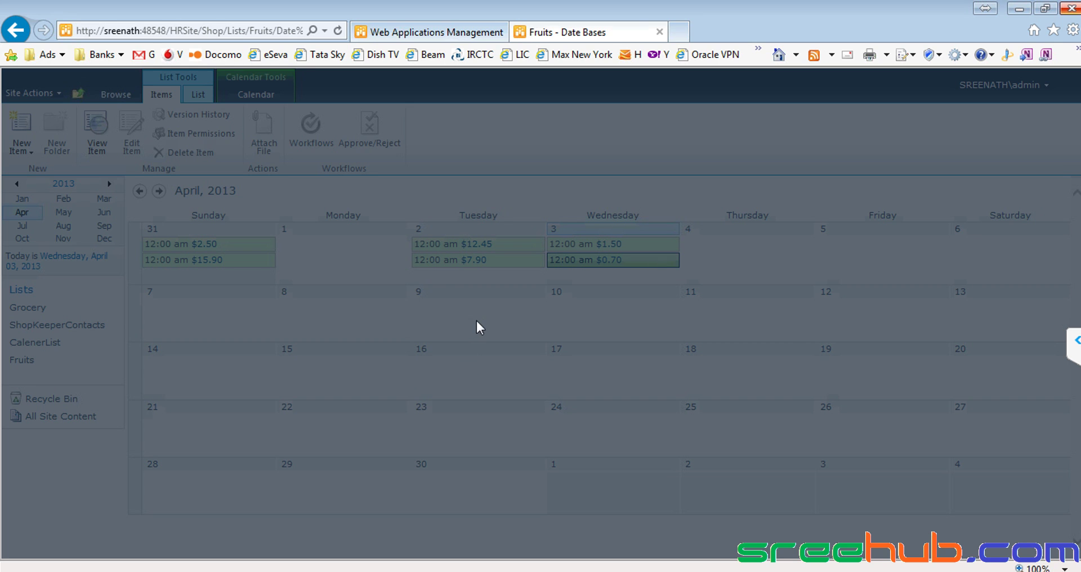
{"action": "left_click", "coordinate": [699, 423]}
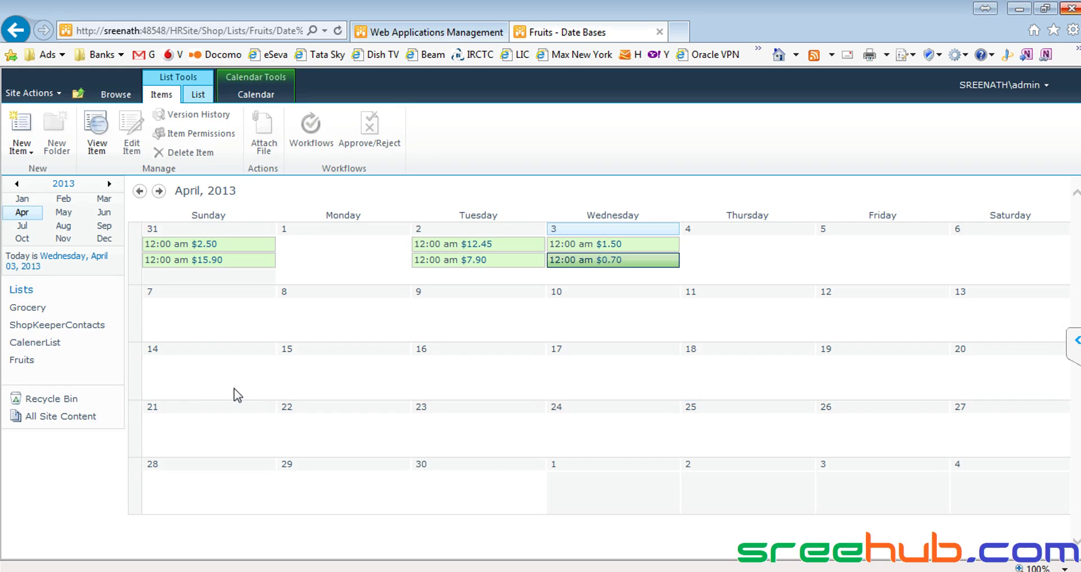
{"action": "left_click", "coordinate": [17, 359]}
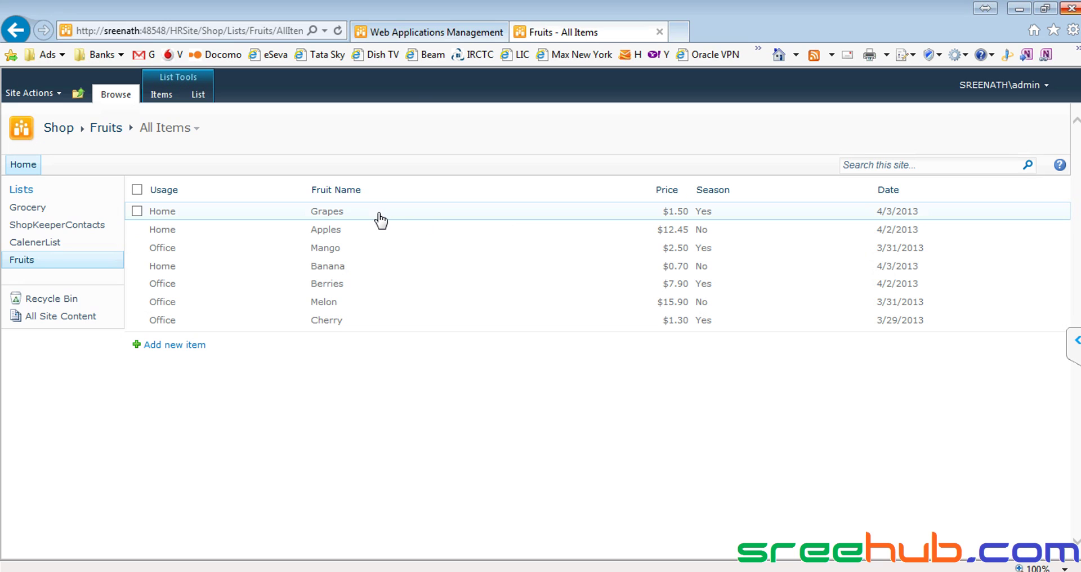
Sort the Fruits items by Date ascending, then switch to the Date Bases calendar view.
{"action": "left_click", "coordinate": [1063, 190]}
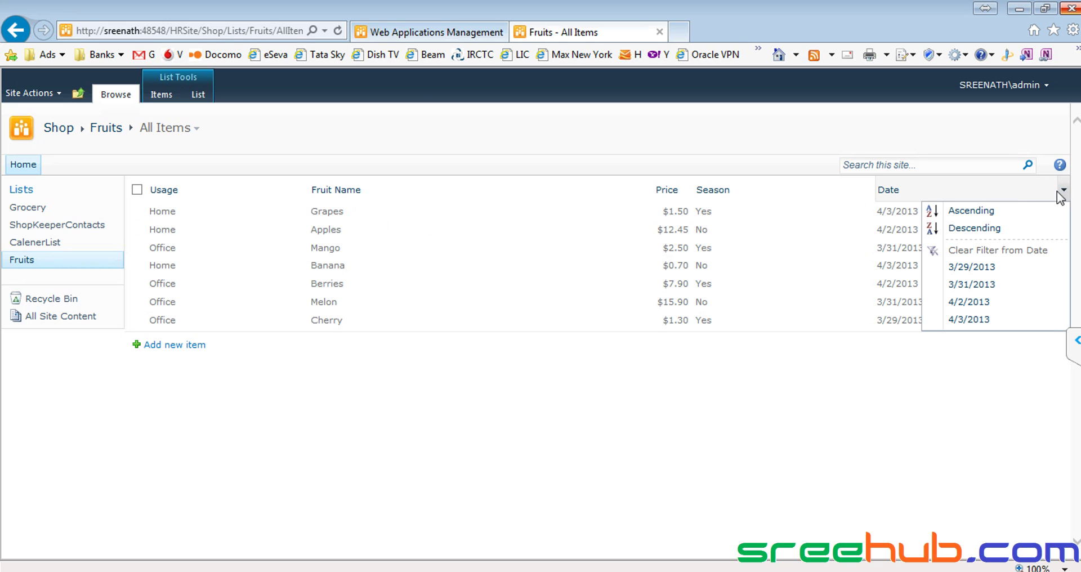
{"action": "left_click", "coordinate": [979, 213]}
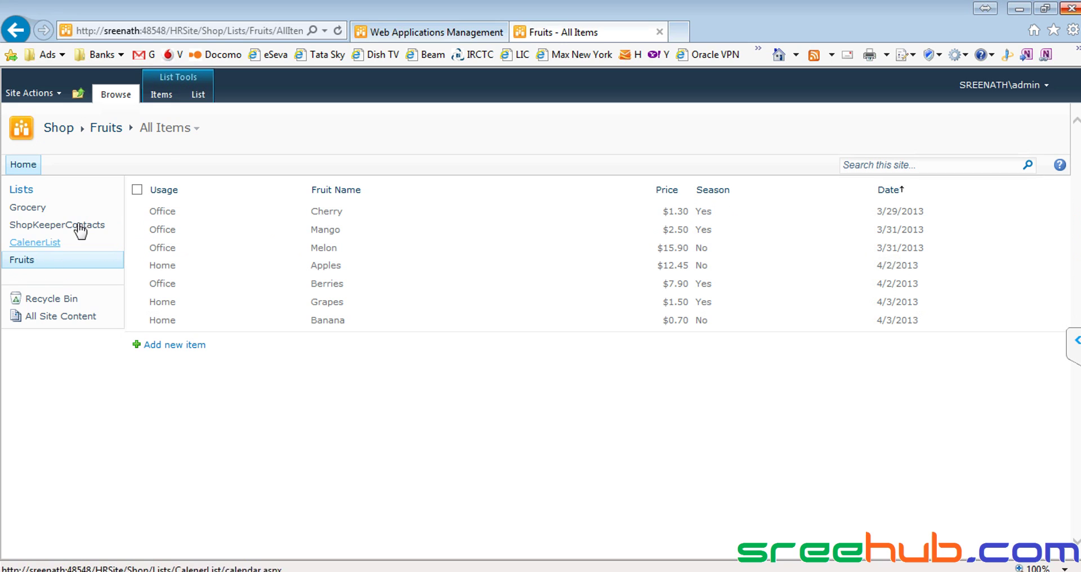
{"action": "left_click", "coordinate": [201, 128]}
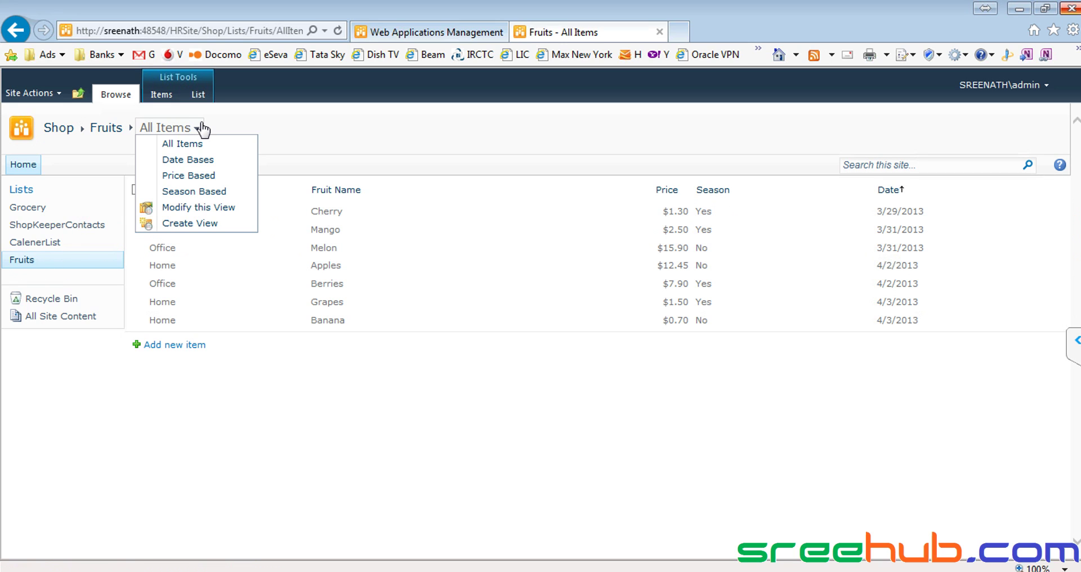
{"action": "left_click", "coordinate": [182, 162]}
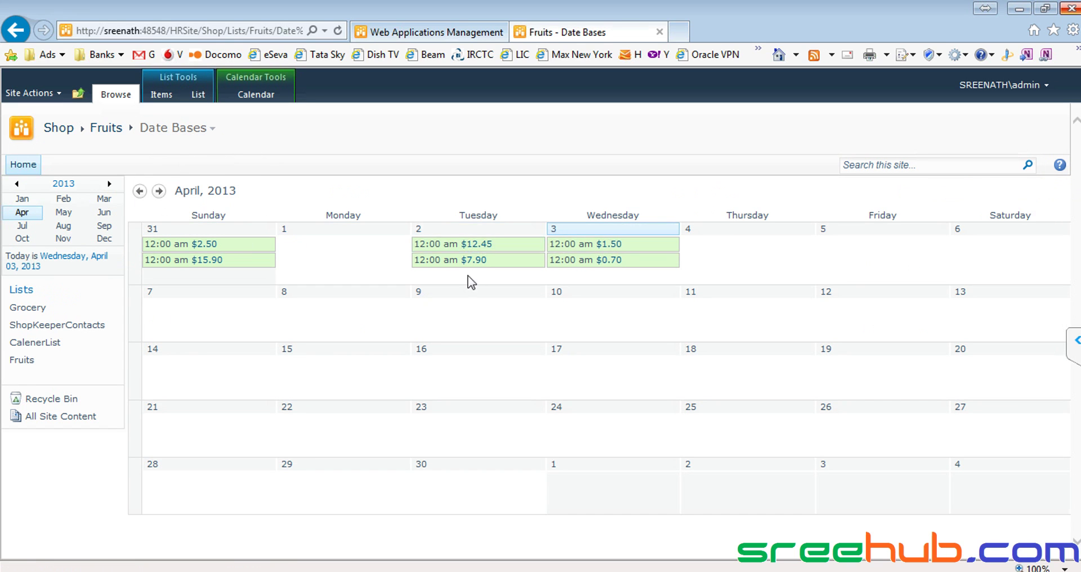
Move the Date Bases calendar back from April to March 2013 and show the Calendar ribbon.
{"action": "left_click", "coordinate": [140, 191]}
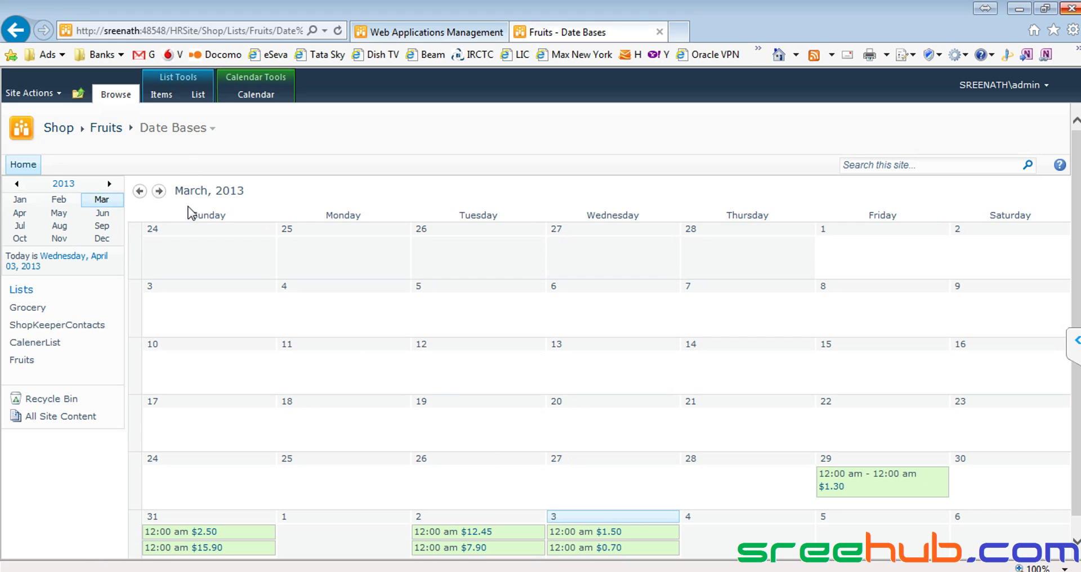
{"action": "left_click", "coordinate": [256, 96]}
In Day view, review April 2, 2013's Apples $12.45 and Berries $7.90 entries.
{"action": "left_click", "coordinate": [28, 130]}
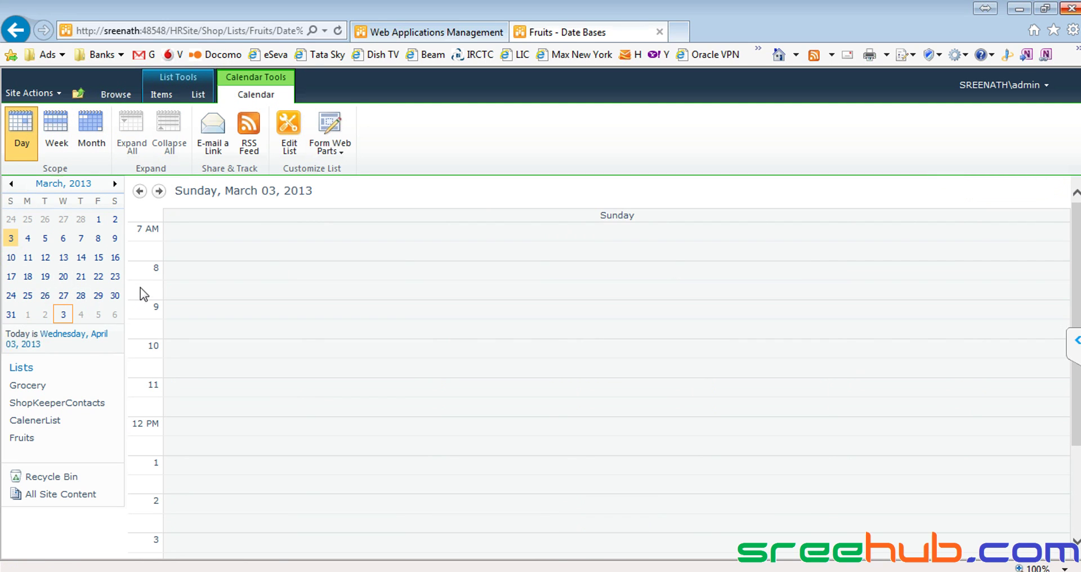
{"action": "left_click", "coordinate": [45, 315]}
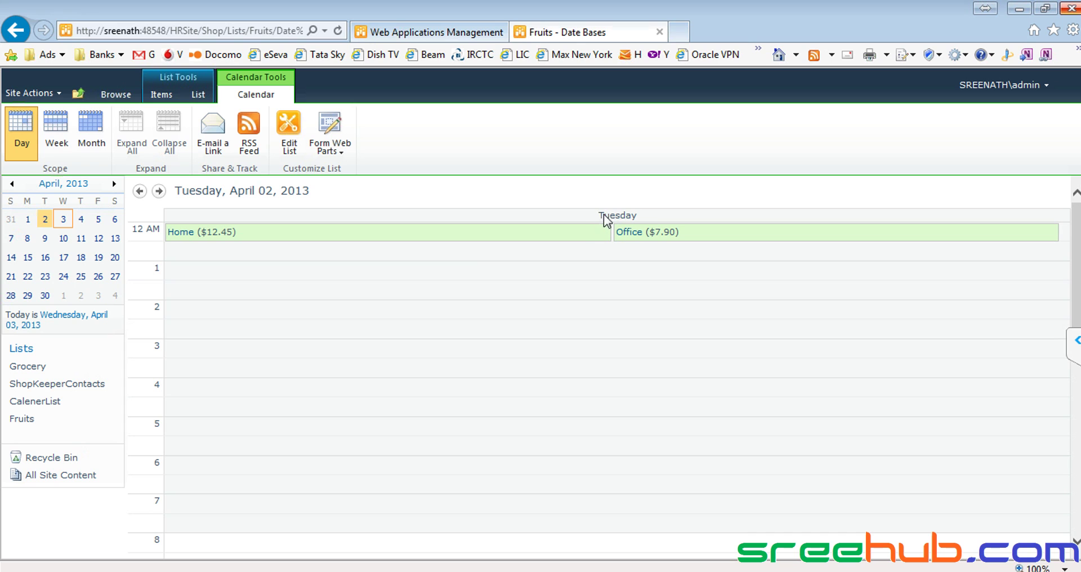
{"action": "double_click", "coordinate": [539, 231]}
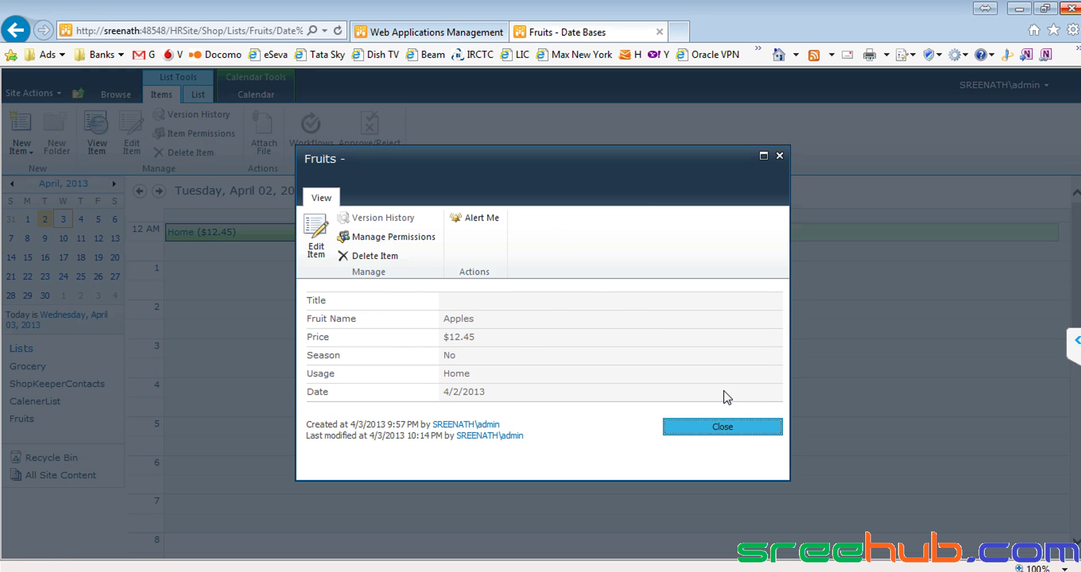
{"action": "left_click", "coordinate": [723, 426]}
{"action": "double_click", "coordinate": [758, 236]}
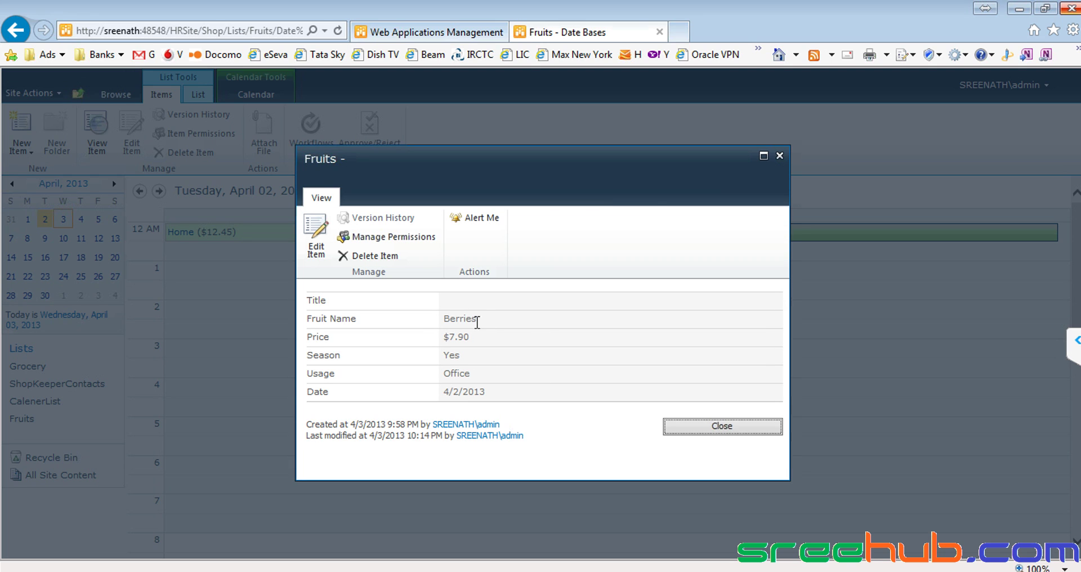
{"action": "left_click", "coordinate": [723, 426]}
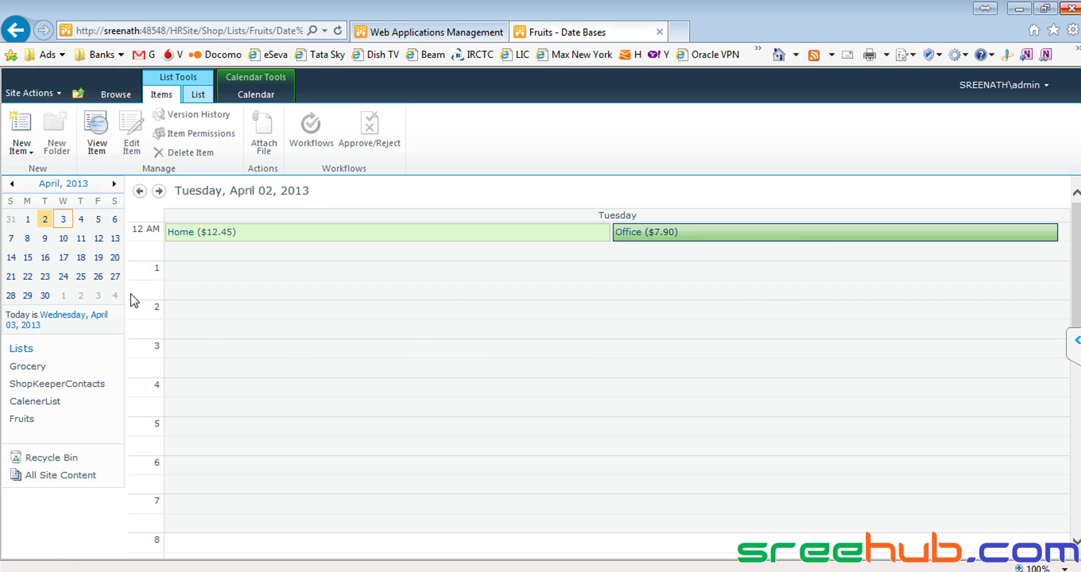
Review April 3, 2013's Grapes $1.50 and Banana $0.70 entries, selecting the name Banana.
{"action": "left_click", "coordinate": [62, 219]}
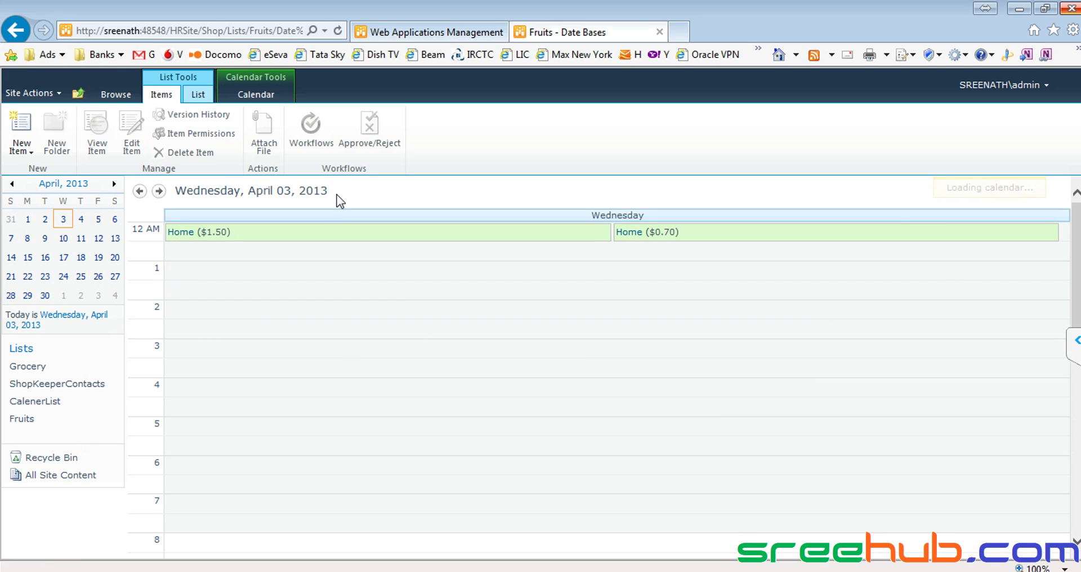
{"action": "double_click", "coordinate": [387, 232]}
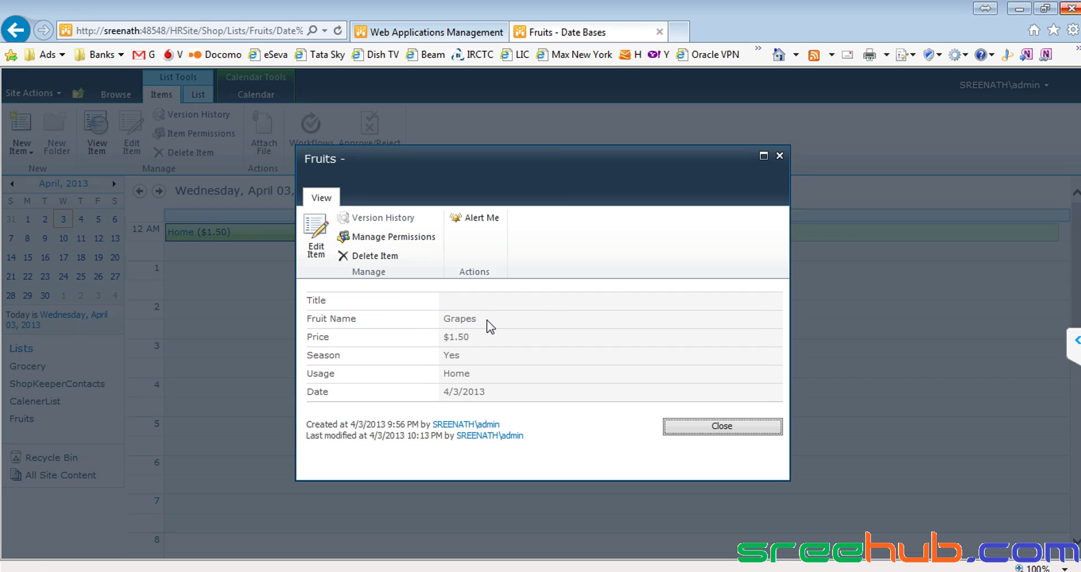
{"action": "left_click", "coordinate": [707, 426]}
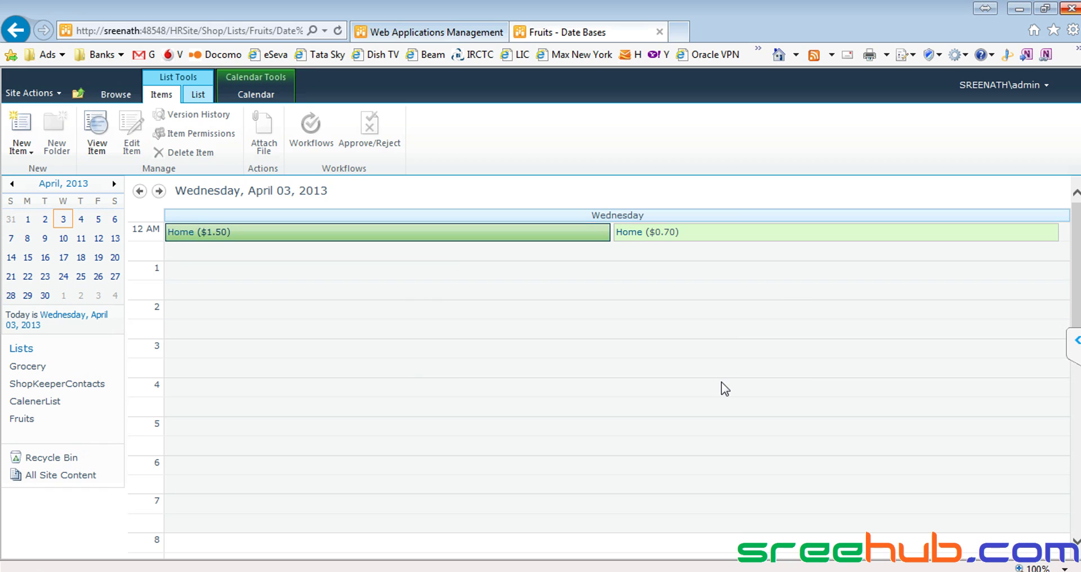
{"action": "double_click", "coordinate": [721, 234]}
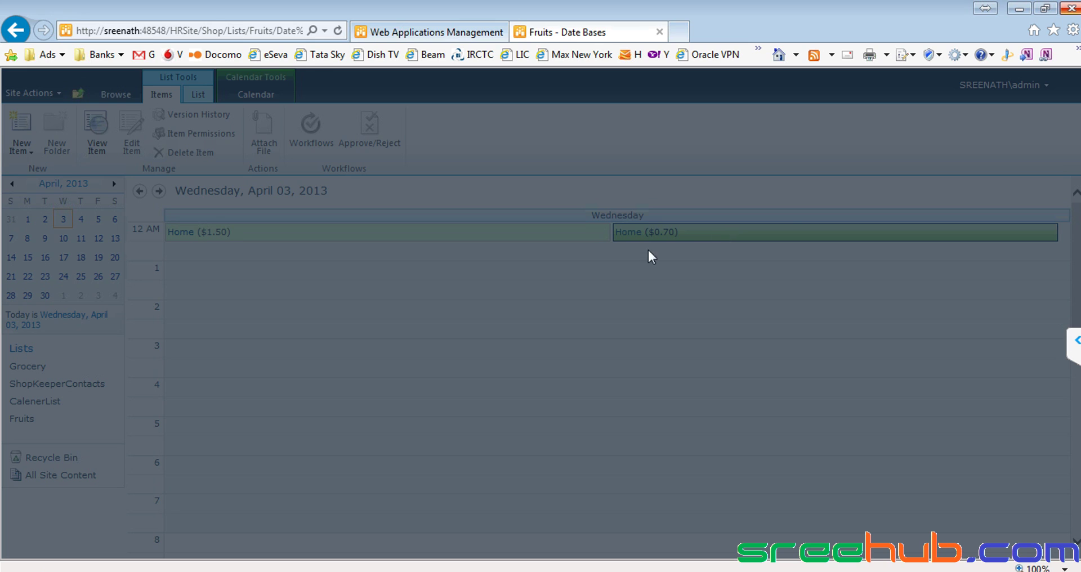
{"action": "left_click_drag", "start_coordinate": [499, 320], "coordinate": [443, 317]}
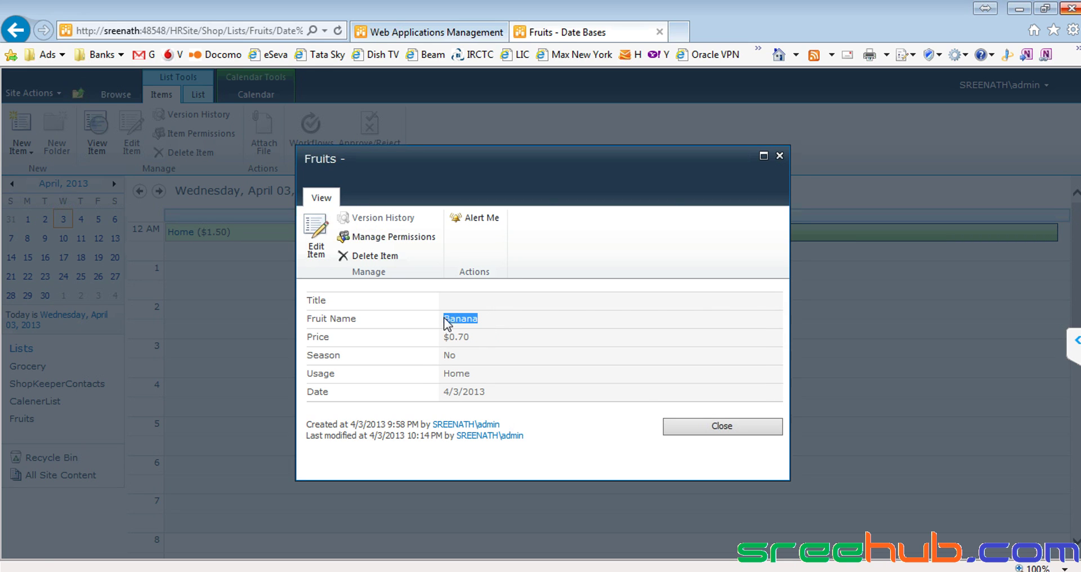
{"action": "left_click", "coordinate": [710, 428]}
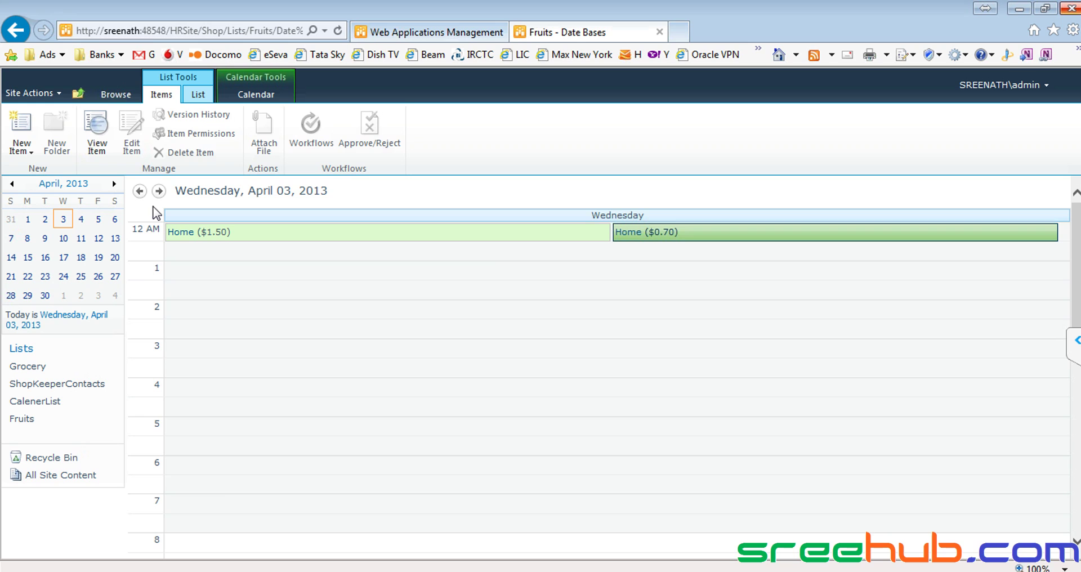
Return from the calendar to the Fruits All Items list and glance at its views list.
{"action": "left_click", "coordinate": [197, 94]}
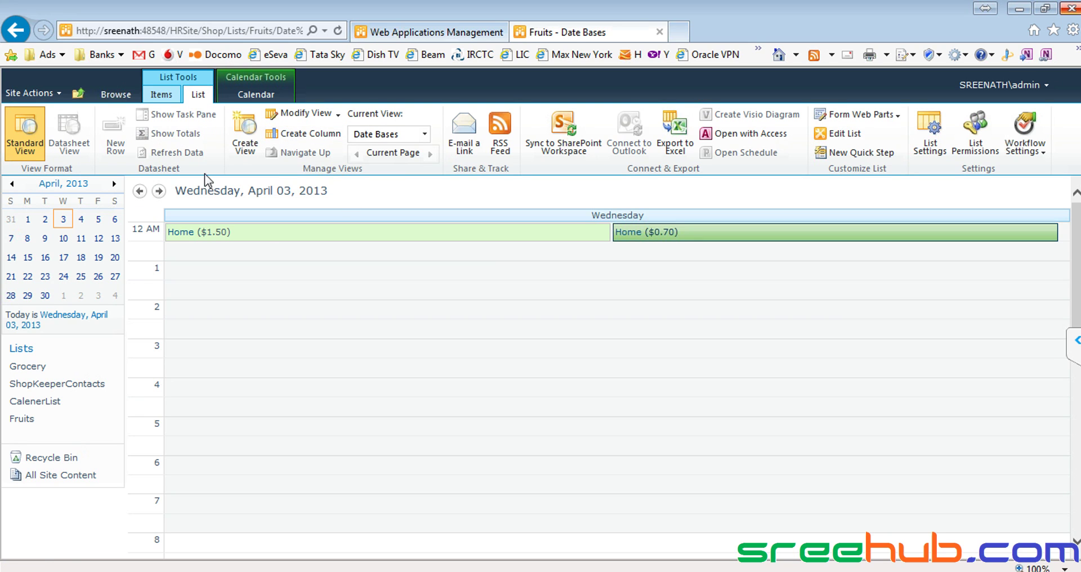
{"action": "left_click", "coordinate": [21, 418]}
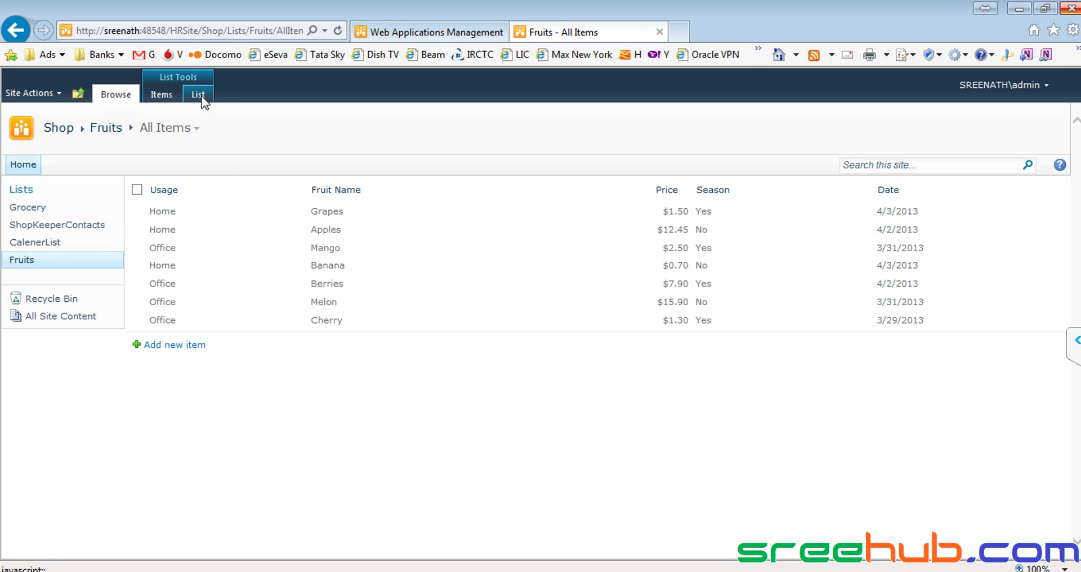
{"action": "left_click", "coordinate": [197, 129]}
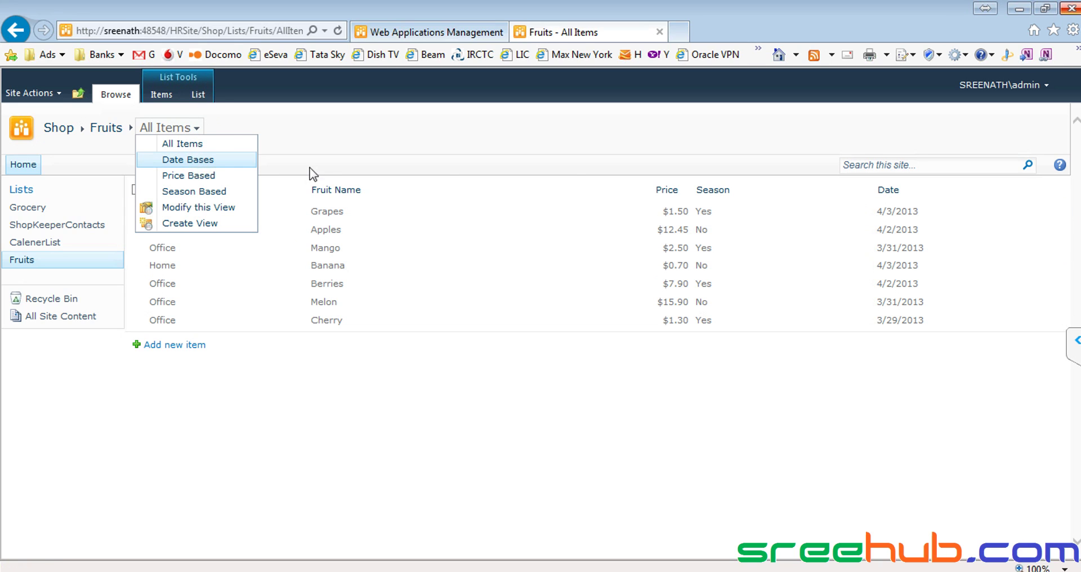
{"action": "left_click", "coordinate": [534, 137]}
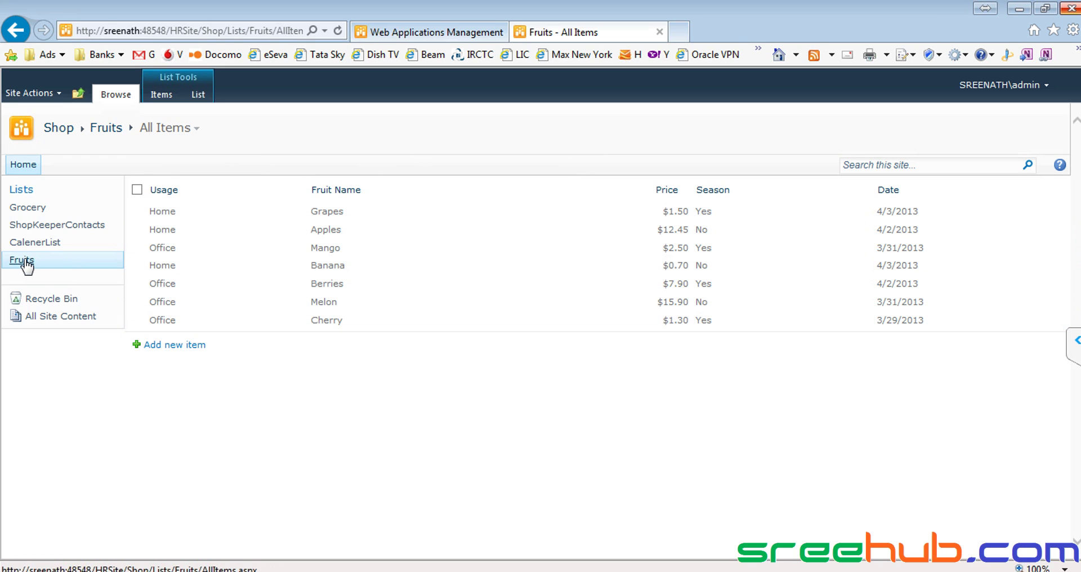
Check the ShopKeeperContacts views, then go back to Fruits and open its views list.
{"action": "left_click", "coordinate": [38, 226]}
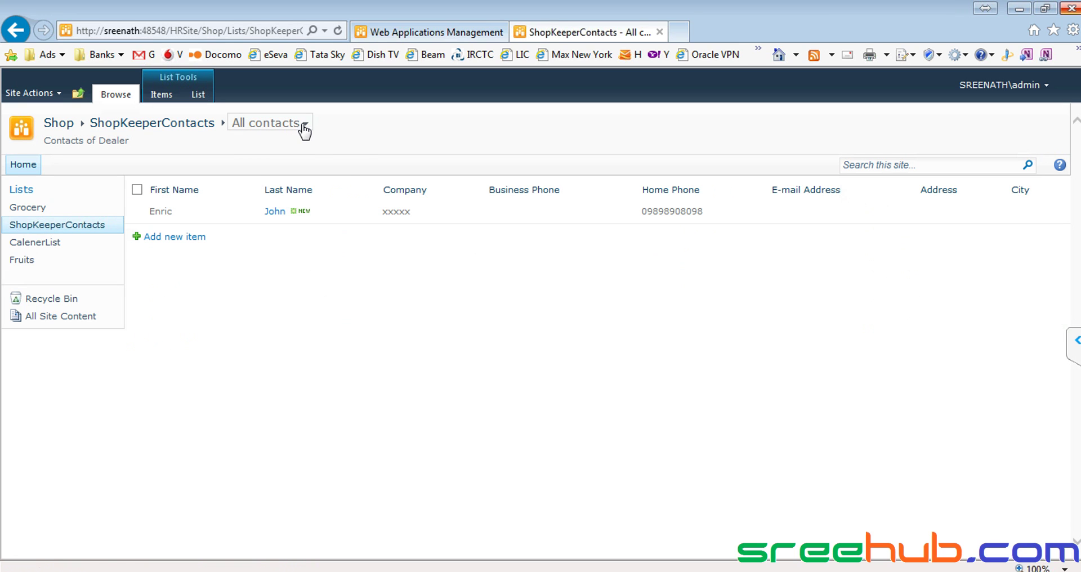
{"action": "left_click", "coordinate": [304, 127]}
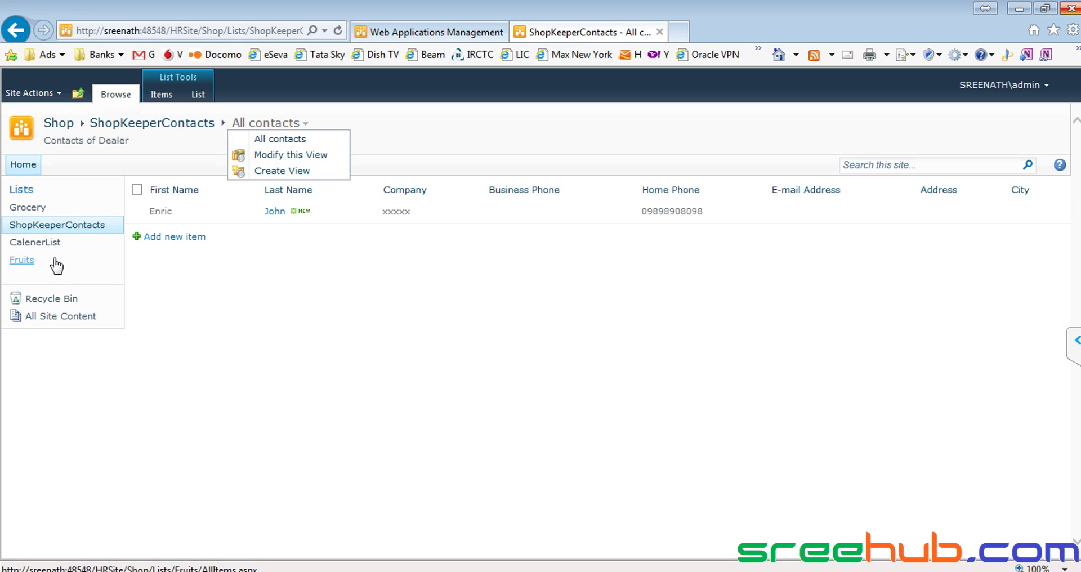
{"action": "left_click", "coordinate": [22, 260]}
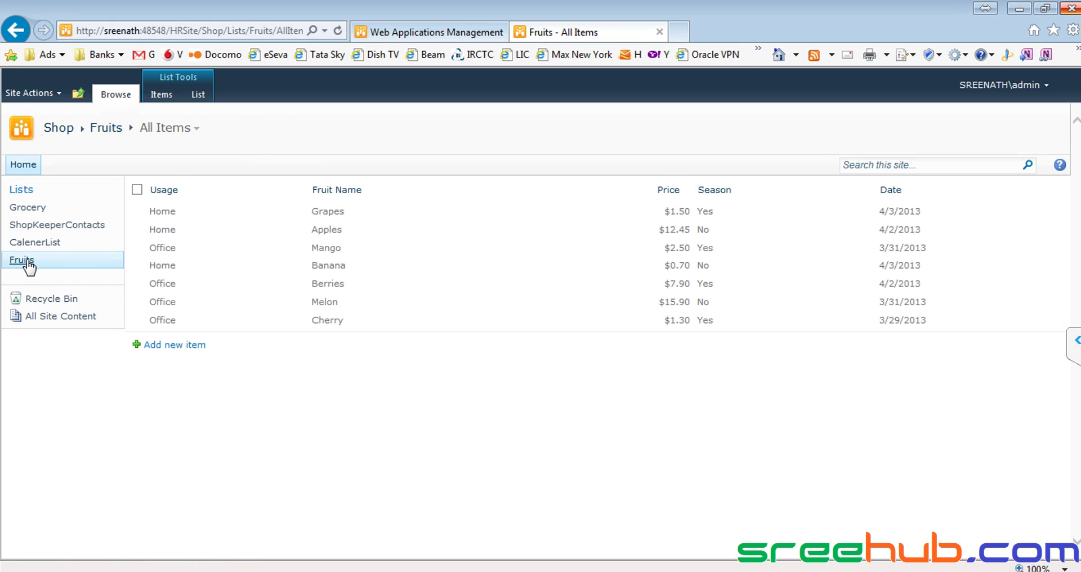
{"action": "left_click", "coordinate": [193, 130]}
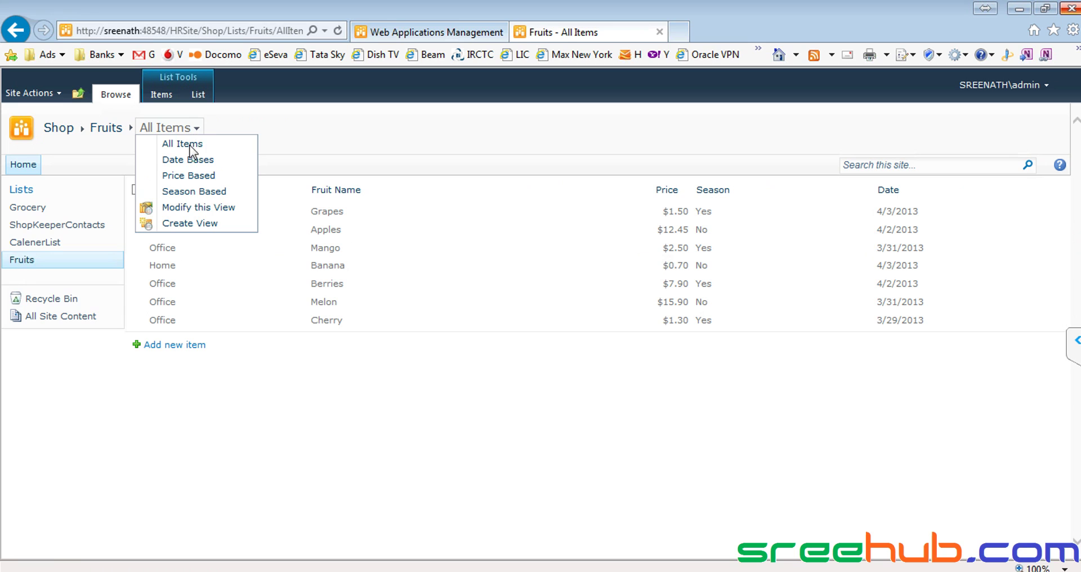
Switch Fruits to the Price Based view, look over the List and Items ribbons, and open its views list.
{"action": "left_click", "coordinate": [184, 175]}
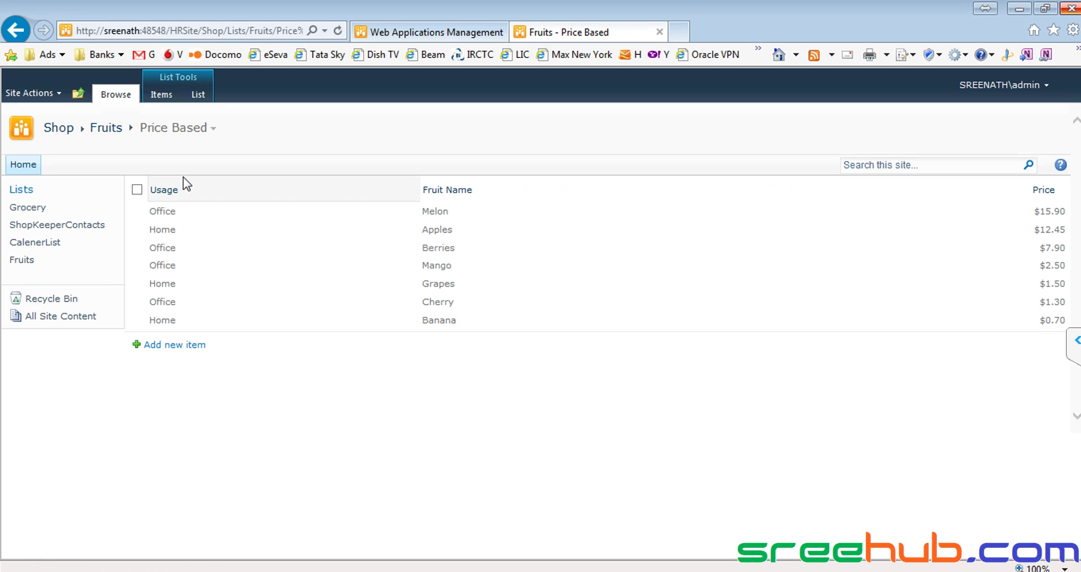
{"action": "left_click", "coordinate": [194, 93]}
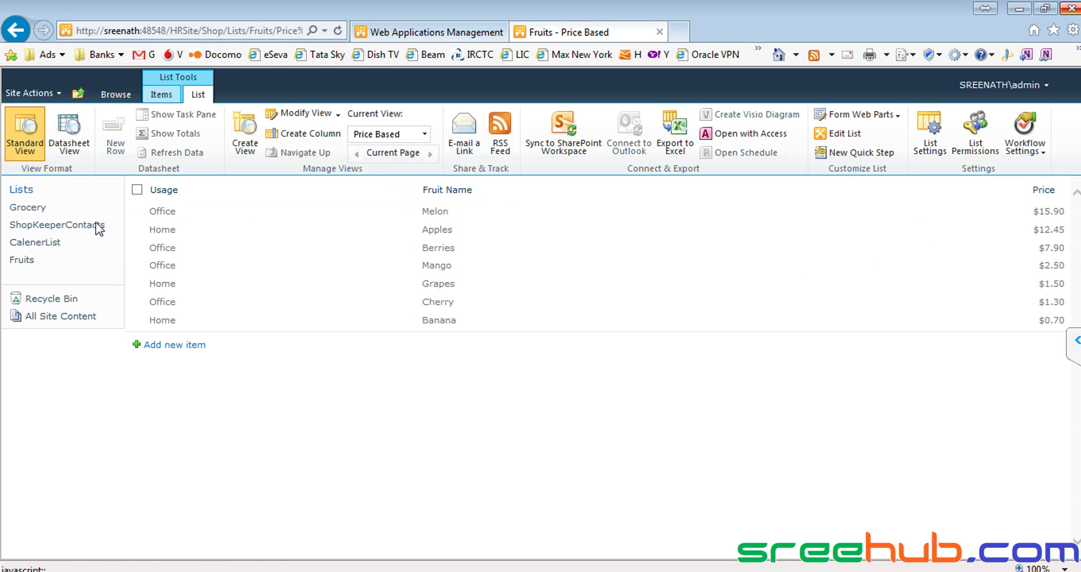
{"action": "left_click", "coordinate": [160, 95]}
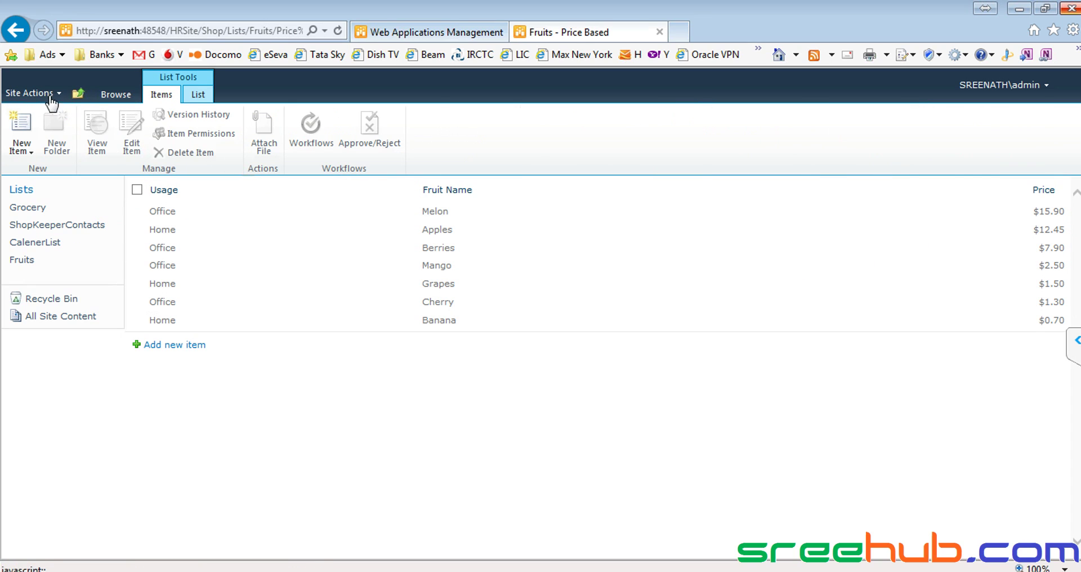
{"action": "left_click", "coordinate": [115, 96]}
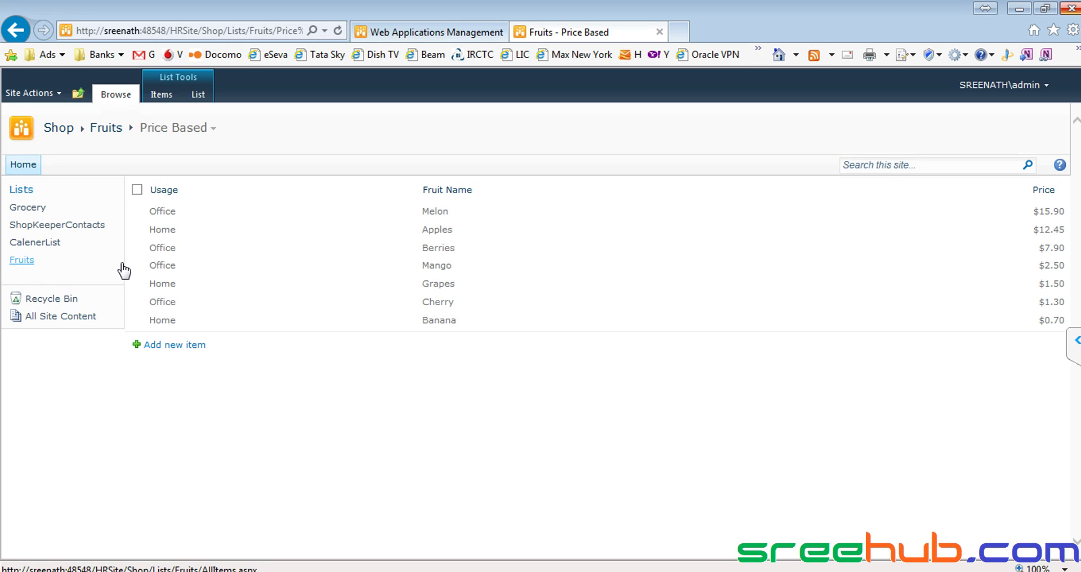
{"action": "left_click", "coordinate": [213, 129]}
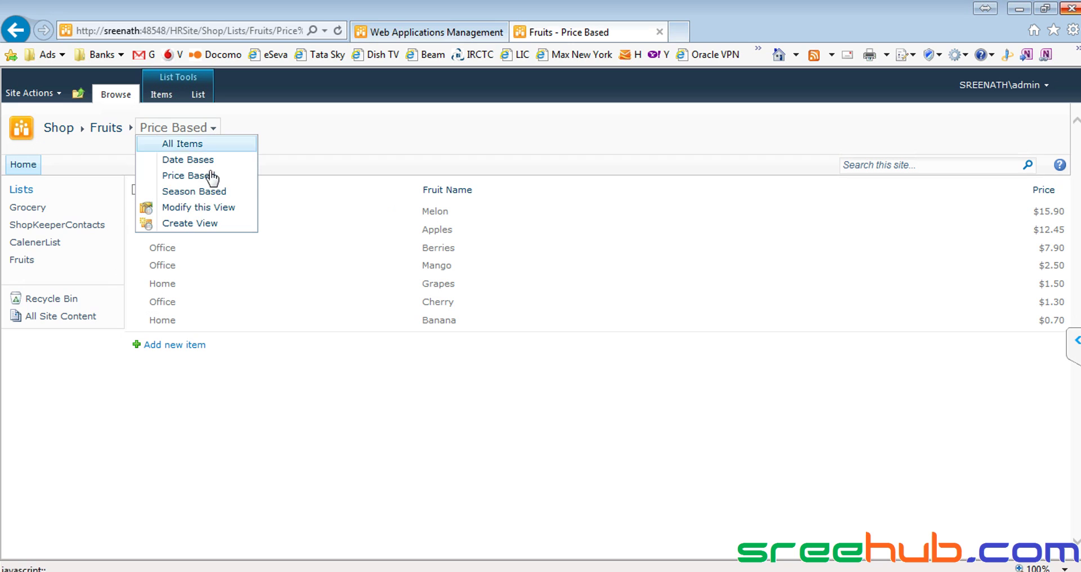
Inspect the Price Based view's Edit View settings, then return to the Fruits list.
{"action": "left_click", "coordinate": [197, 208]}
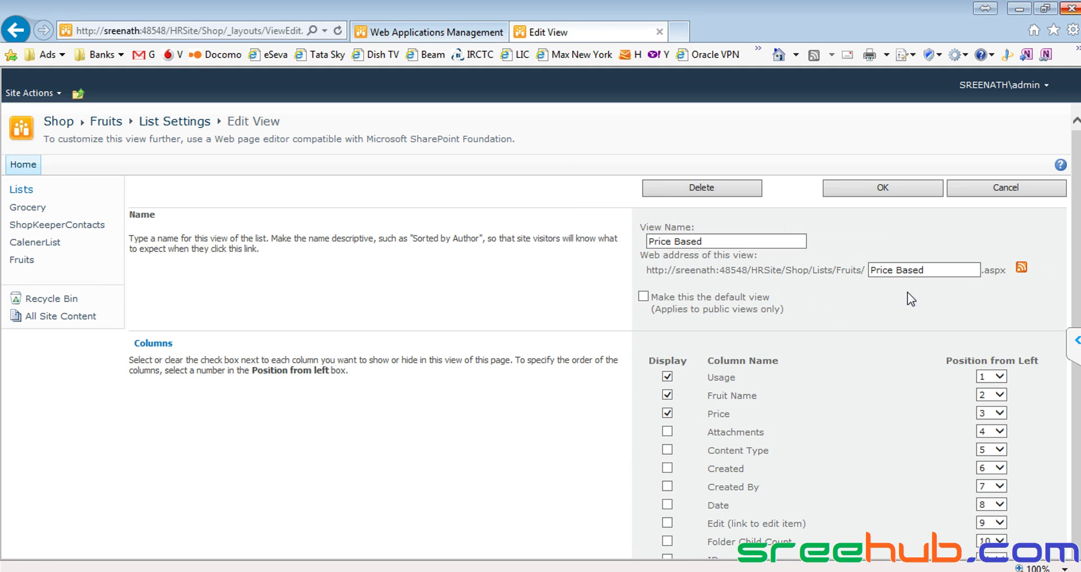
{"action": "scroll", "coordinate": [759, 304], "scroll_direction": "down", "scroll_amount": 15}
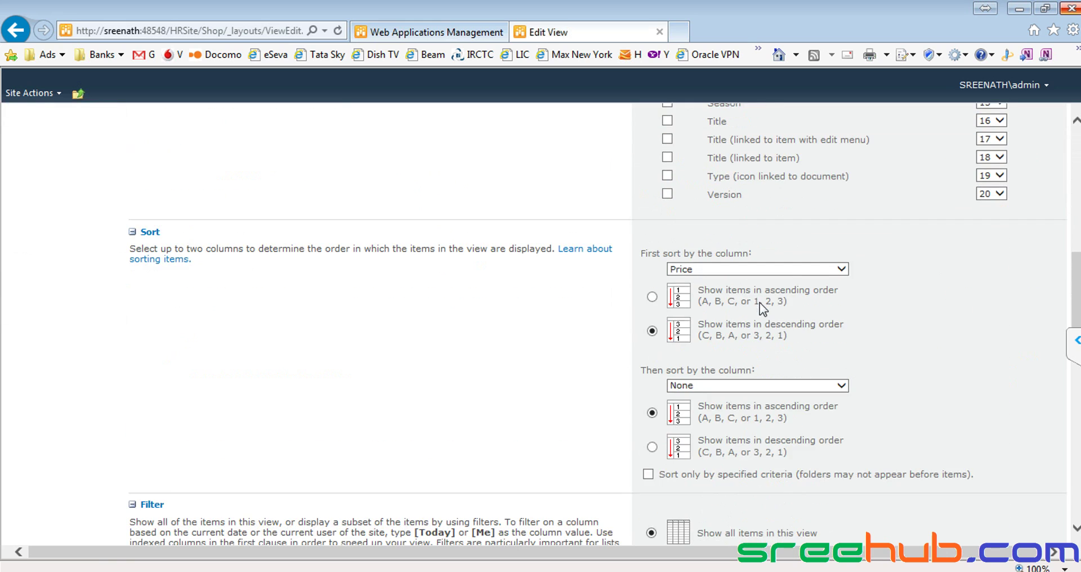
{"action": "scroll", "coordinate": [759, 302], "scroll_direction": "down", "scroll_amount": 10}
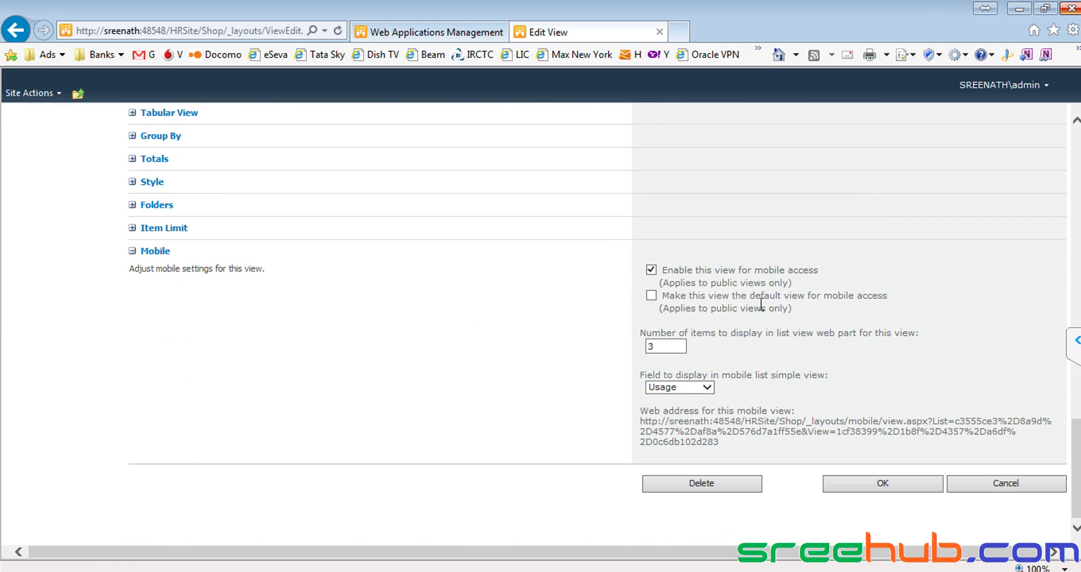
{"action": "scroll", "coordinate": [759, 304], "scroll_direction": "up", "scroll_amount": 20}
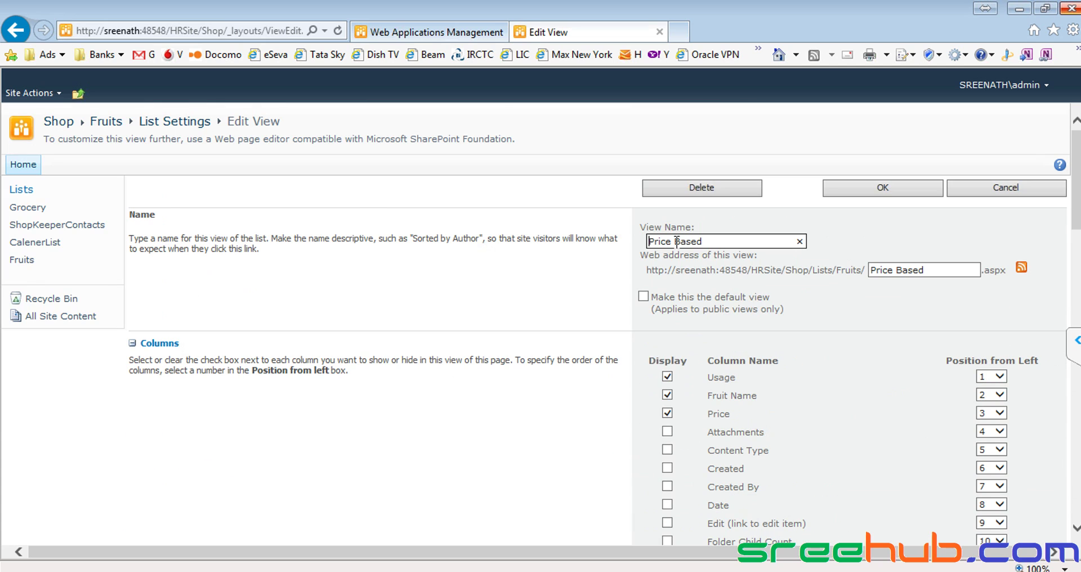
{"action": "left_click", "coordinate": [22, 260]}
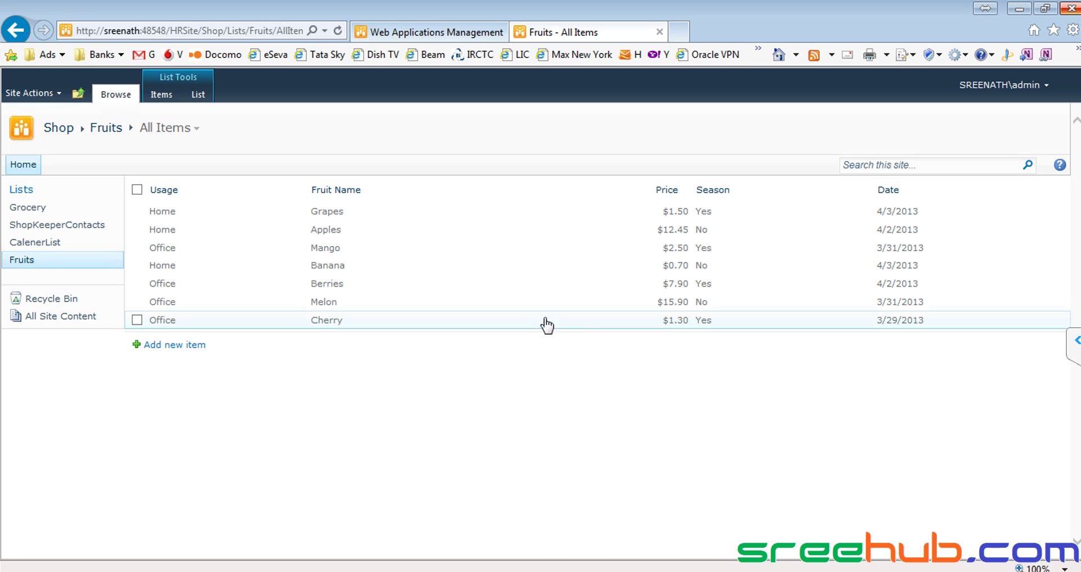
Leave the Fruits list via the Shop breadcrumb for the site home page and highlight its title.
{"action": "left_click", "coordinate": [203, 94]}
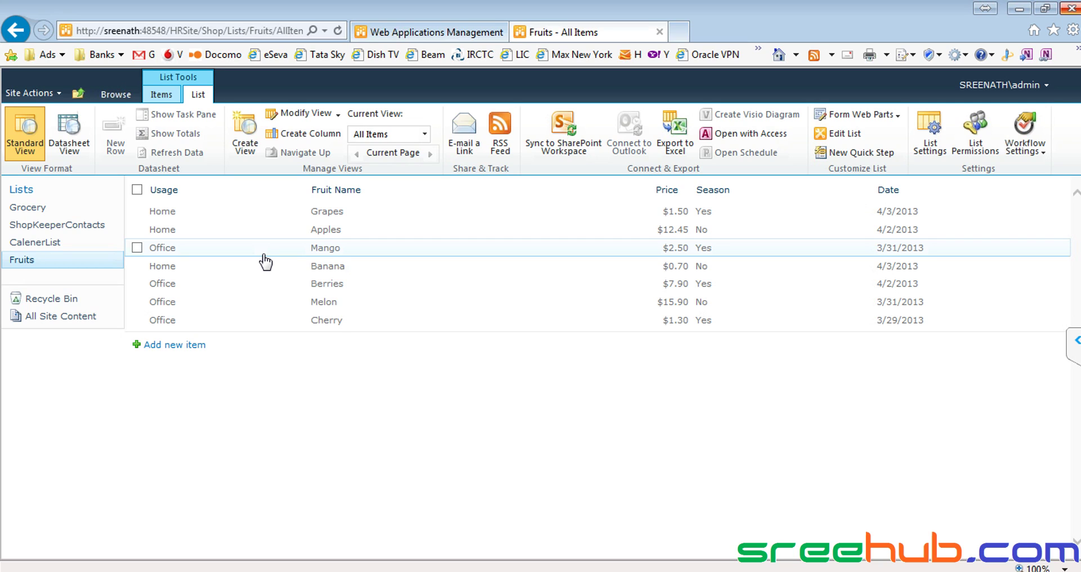
{"action": "left_click", "coordinate": [116, 94]}
{"action": "left_click", "coordinate": [62, 129]}
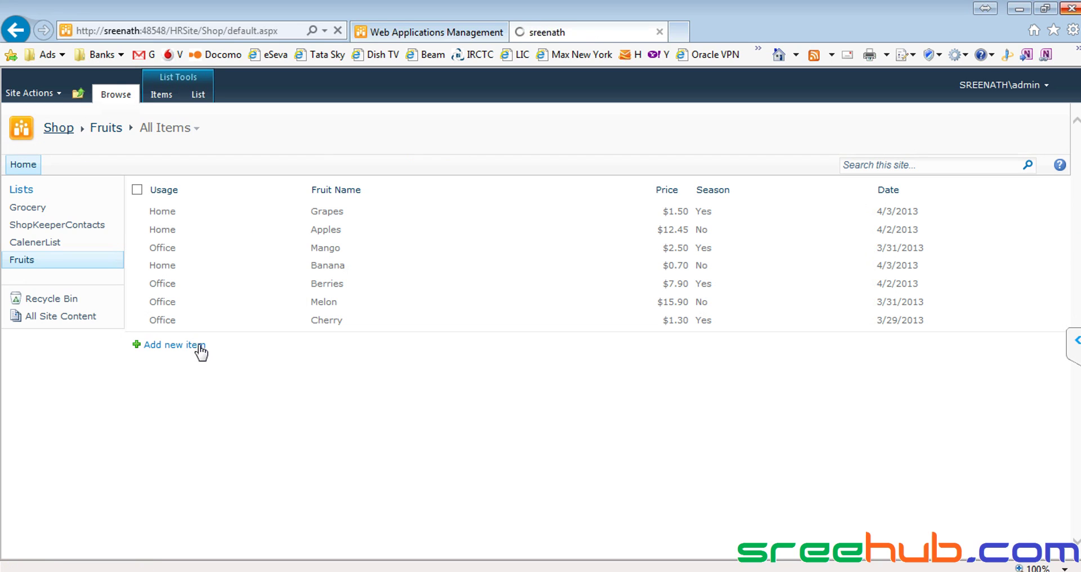
{"action": "left_click_drag", "start_coordinate": [88, 134], "coordinate": [45, 130]}
{"action": "left_click", "coordinate": [117, 135]}
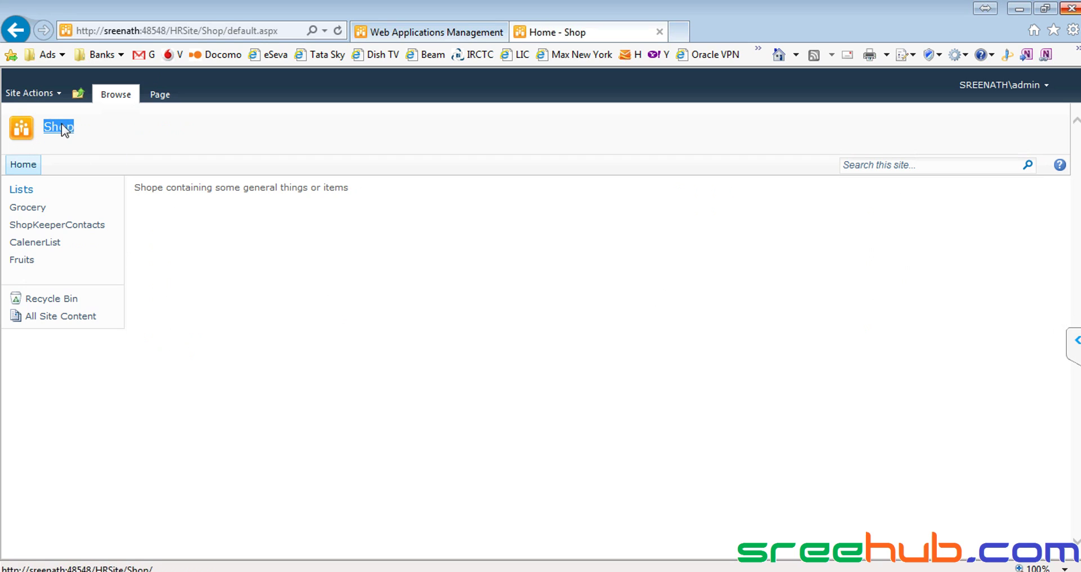
{"action": "left_click", "coordinate": [114, 134]}
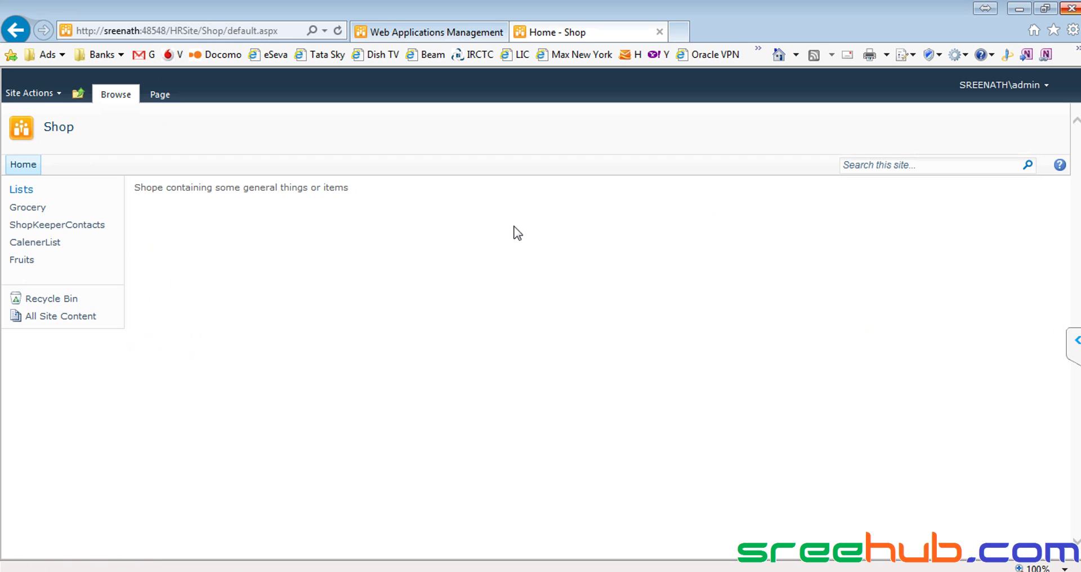
{"action": "left_click_drag", "start_coordinate": [309, 186], "coordinate": [362, 191]}
{"action": "left_click", "coordinate": [247, 187]}
{"action": "left_click_drag", "start_coordinate": [147, 187], "coordinate": [369, 193]}
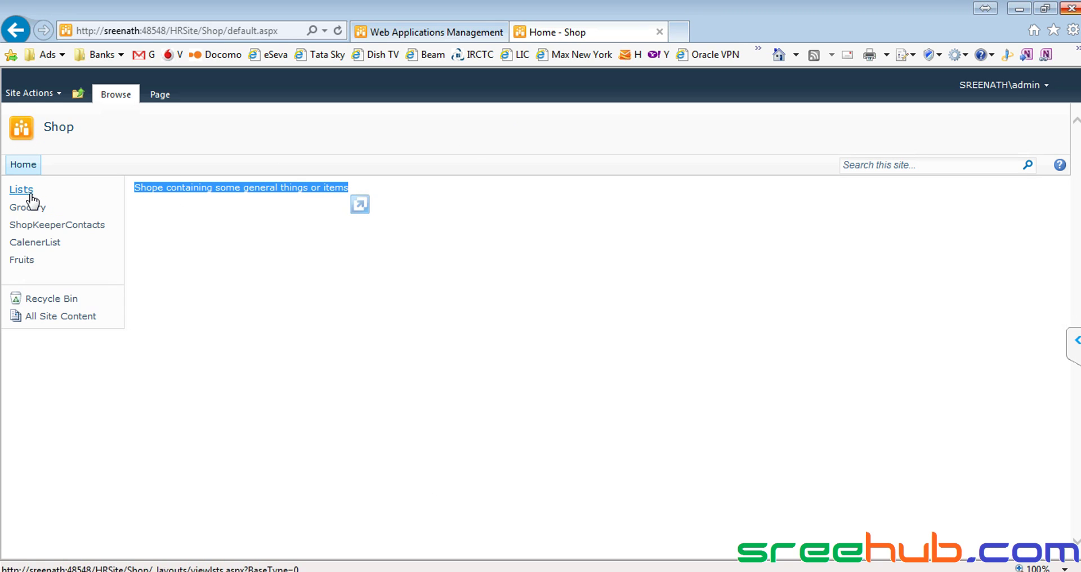
{"action": "left_click", "coordinate": [196, 187]}
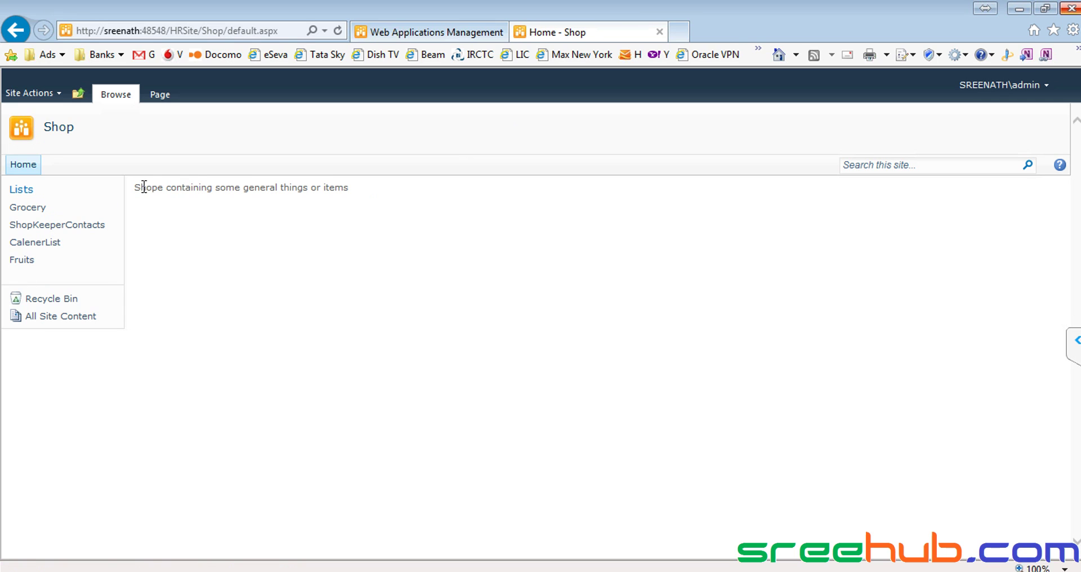
{"action": "left_click_drag", "start_coordinate": [137, 188], "coordinate": [412, 200]}
{"action": "left_click", "coordinate": [220, 191]}
{"action": "left_click_drag", "start_coordinate": [161, 188], "coordinate": [254, 188]}
{"action": "left_click", "coordinate": [254, 188]}
{"action": "left_click_drag", "start_coordinate": [98, 129], "coordinate": [45, 132]}
{"action": "left_click", "coordinate": [45, 132]}
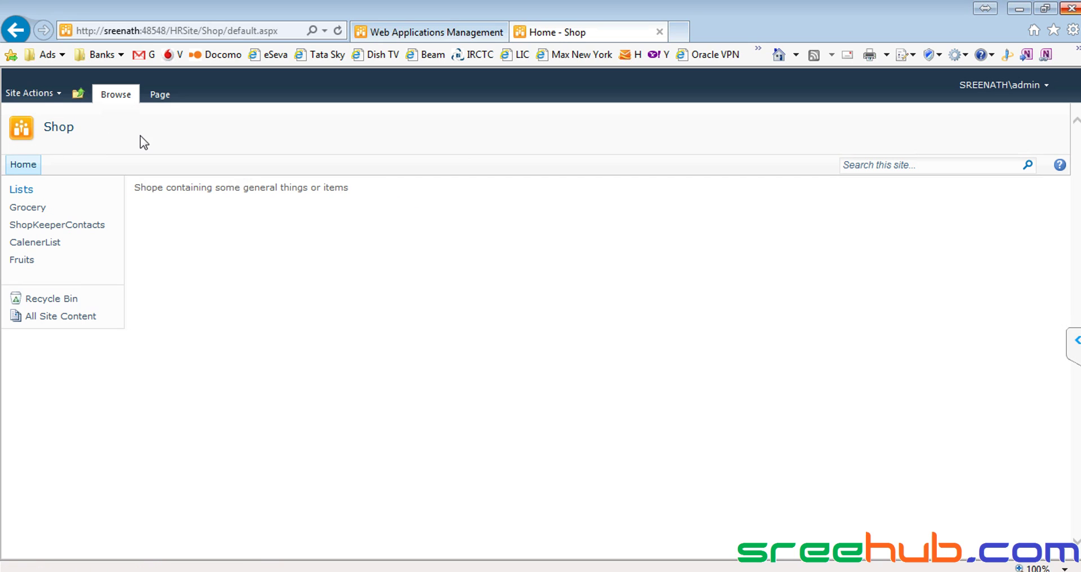
{"action": "left_click", "coordinate": [25, 95]}
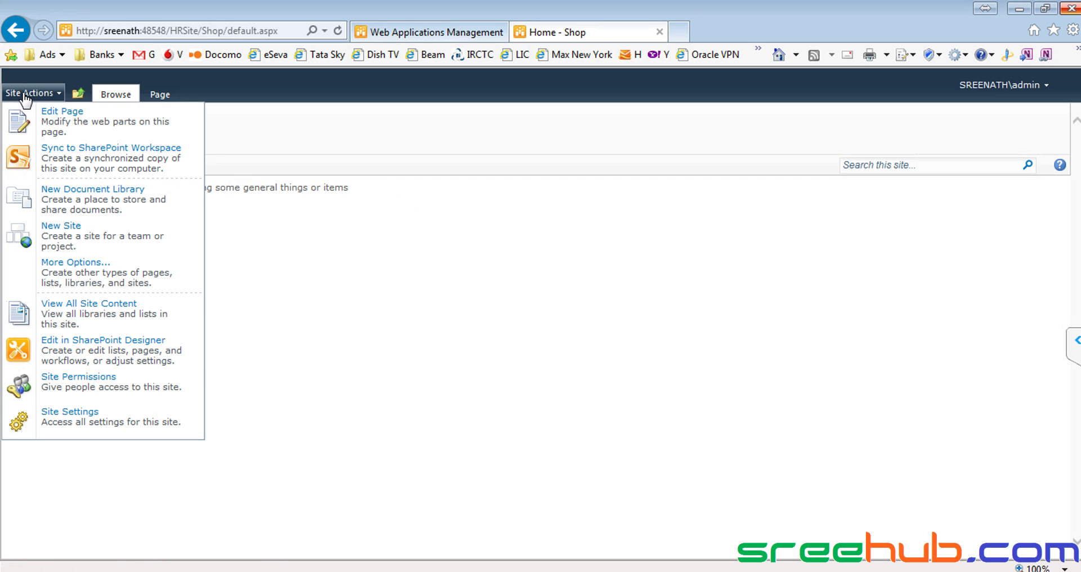
{"action": "left_click", "coordinate": [96, 128]}
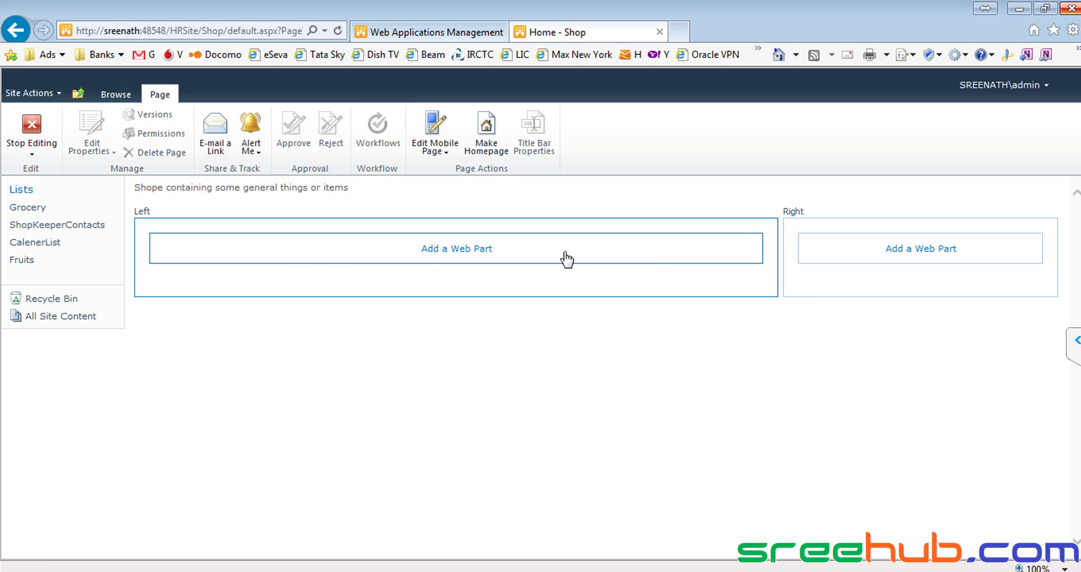
{"action": "left_click", "coordinate": [437, 251]}
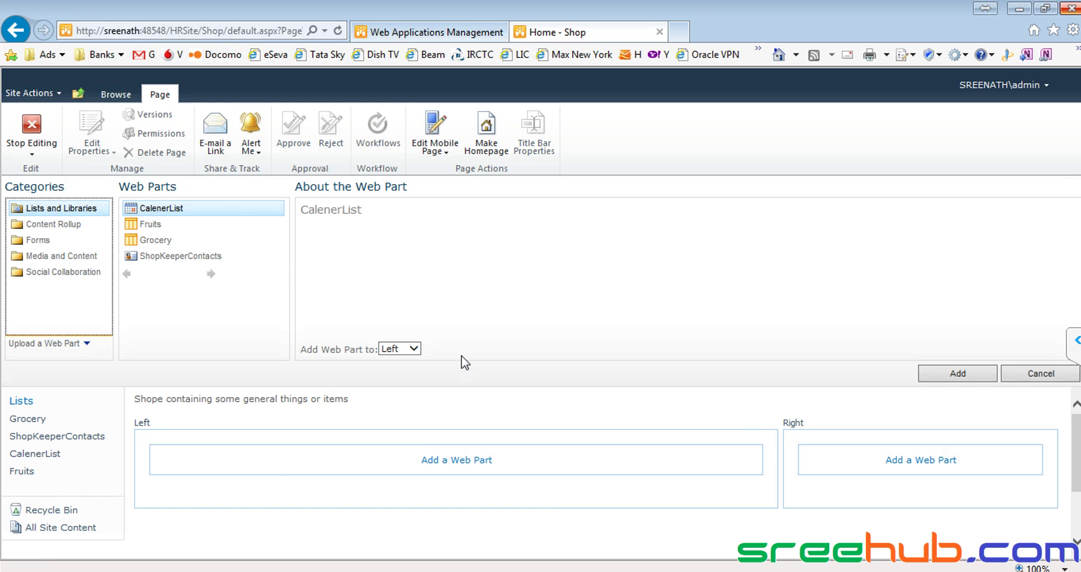
{"action": "left_click", "coordinate": [407, 235]}
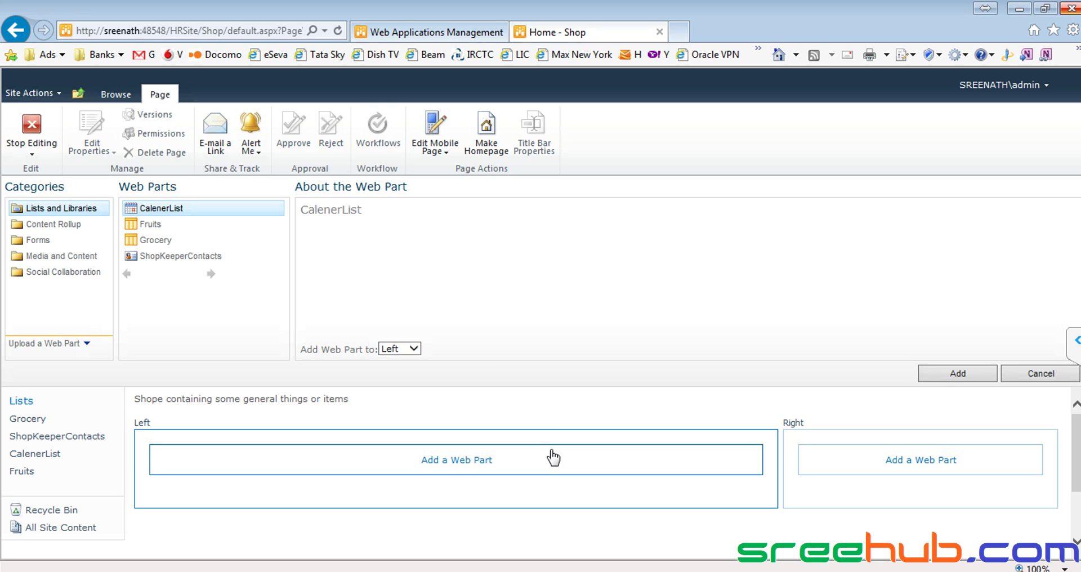
{"action": "left_click", "coordinate": [32, 127]}
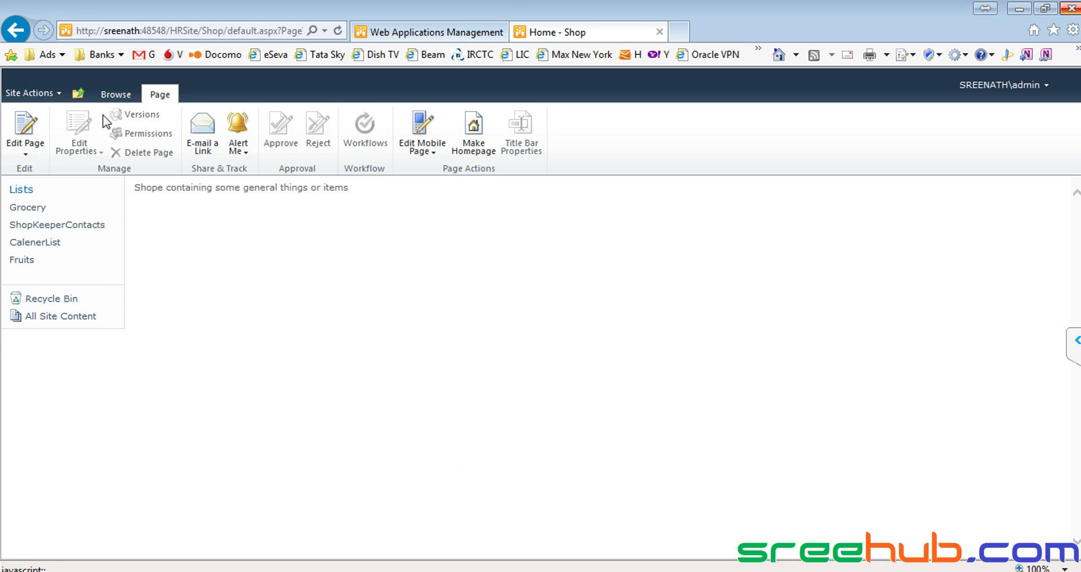
{"action": "left_click", "coordinate": [59, 94]}
{"action": "left_click", "coordinate": [116, 94]}
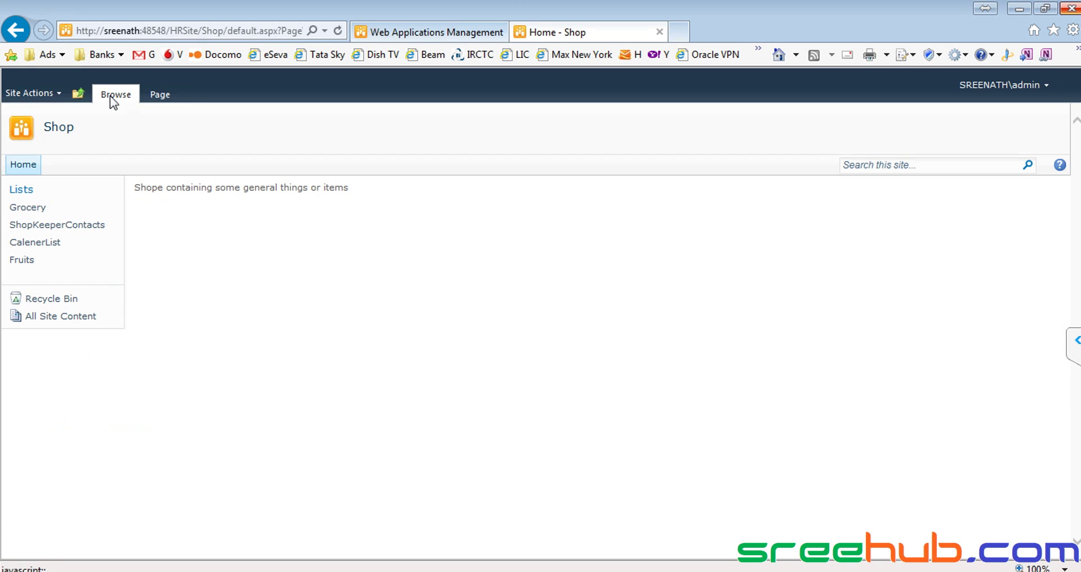
Visit Grocery, ShopKeeperContacts, Grocery again and CalenerList, then return home and open Fruits.
{"action": "left_click", "coordinate": [62, 128]}
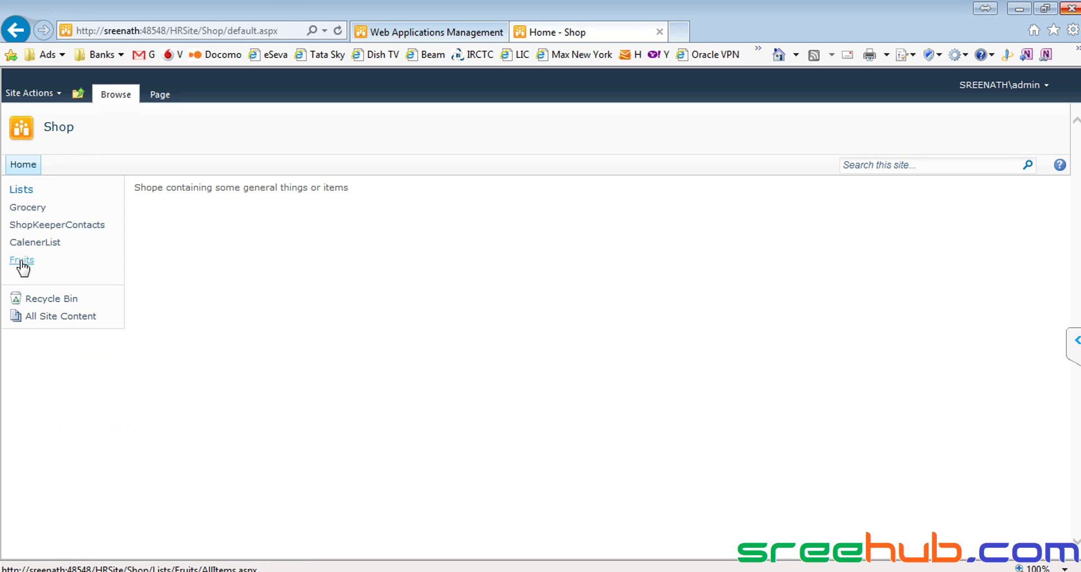
{"action": "left_click", "coordinate": [28, 209]}
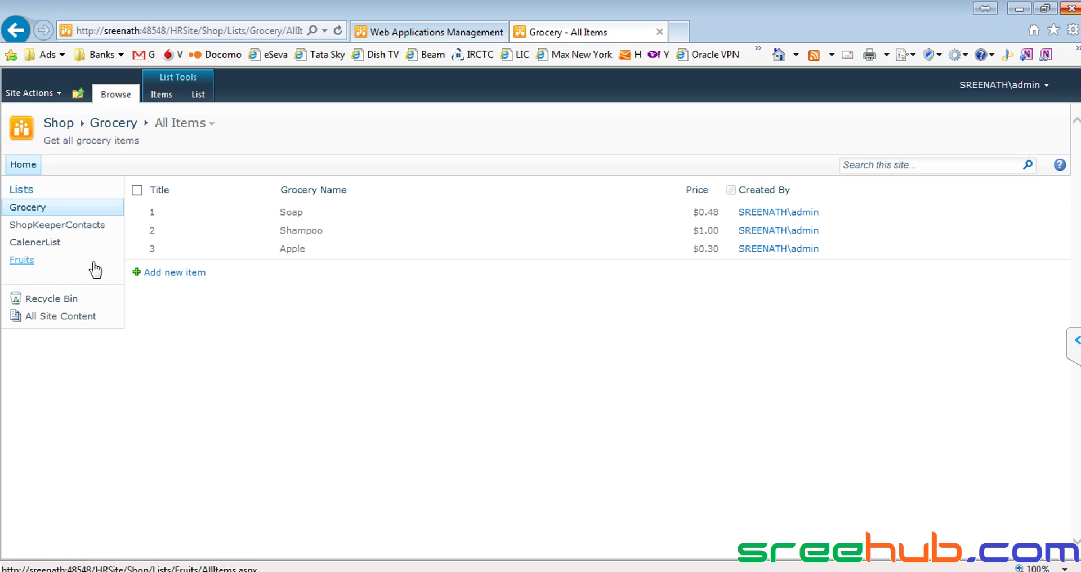
{"action": "left_click", "coordinate": [59, 226]}
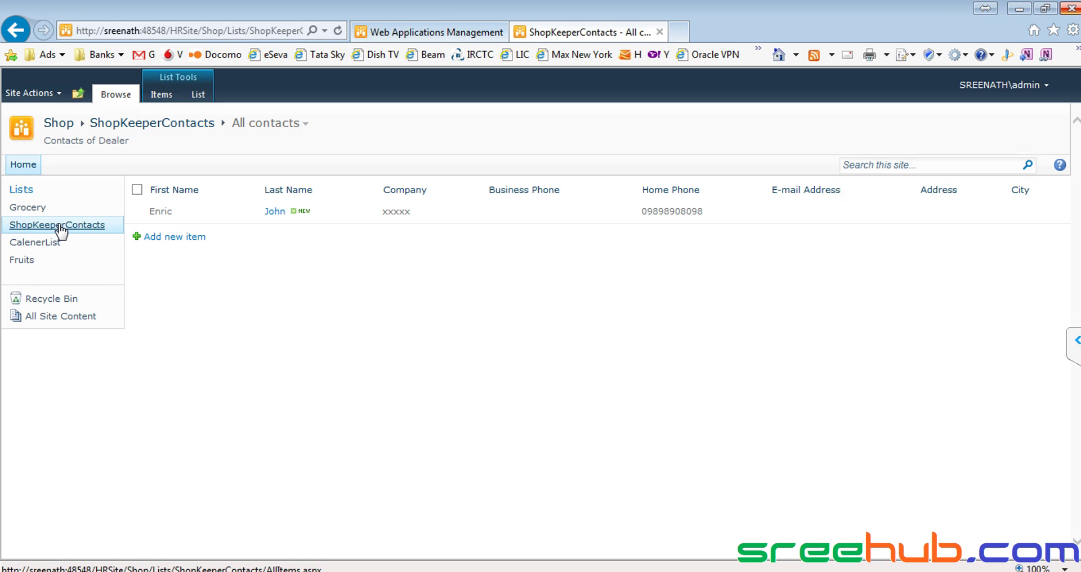
{"action": "left_click", "coordinate": [33, 208]}
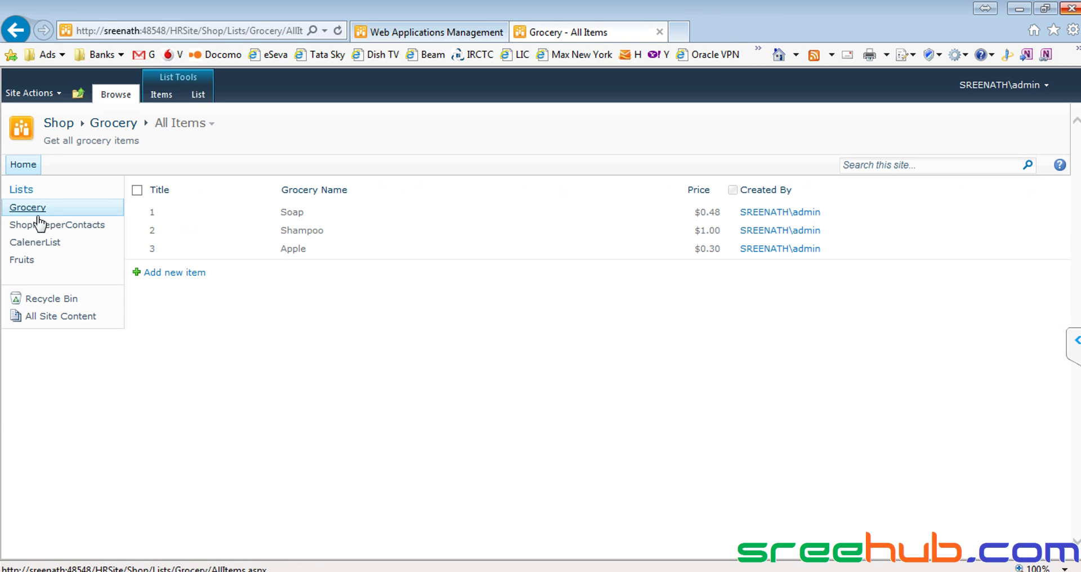
{"action": "left_click", "coordinate": [38, 244]}
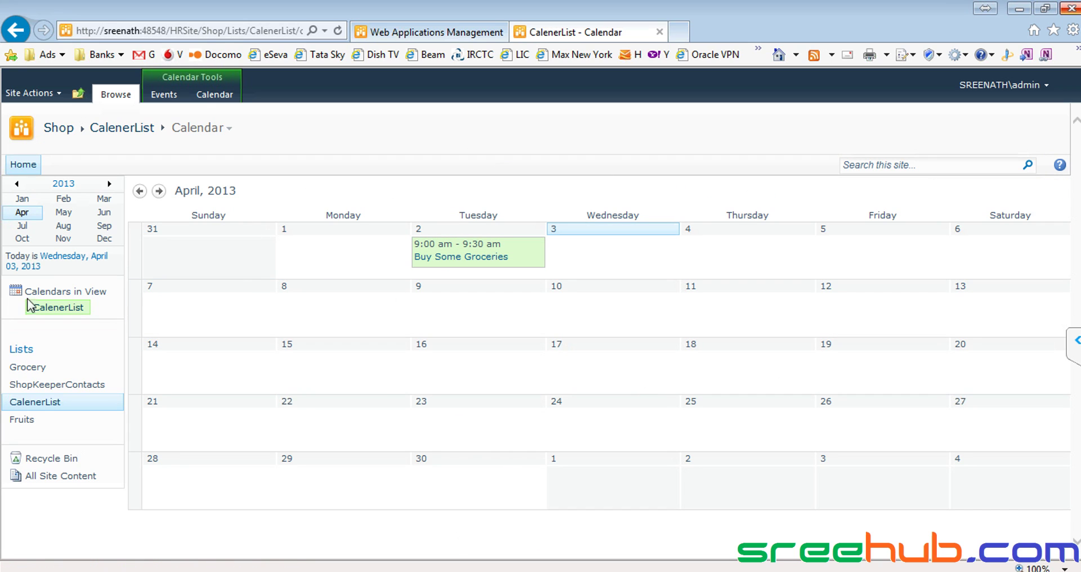
{"action": "left_click", "coordinate": [60, 128]}
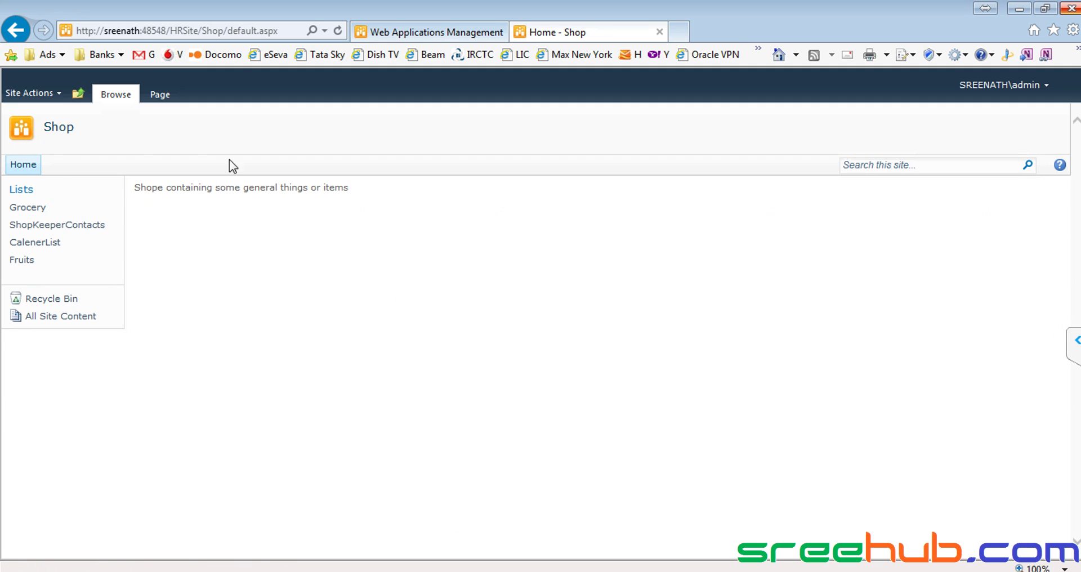
{"action": "left_click", "coordinate": [26, 262]}
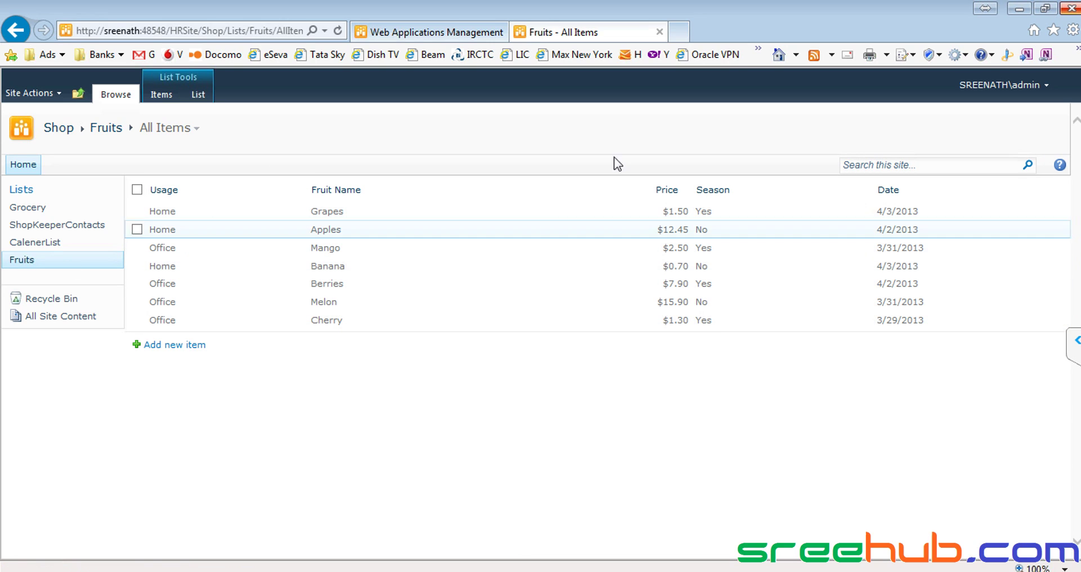
Open the All Items view's Edit View page, review it, and cancel without changes.
{"action": "left_click", "coordinate": [200, 134]}
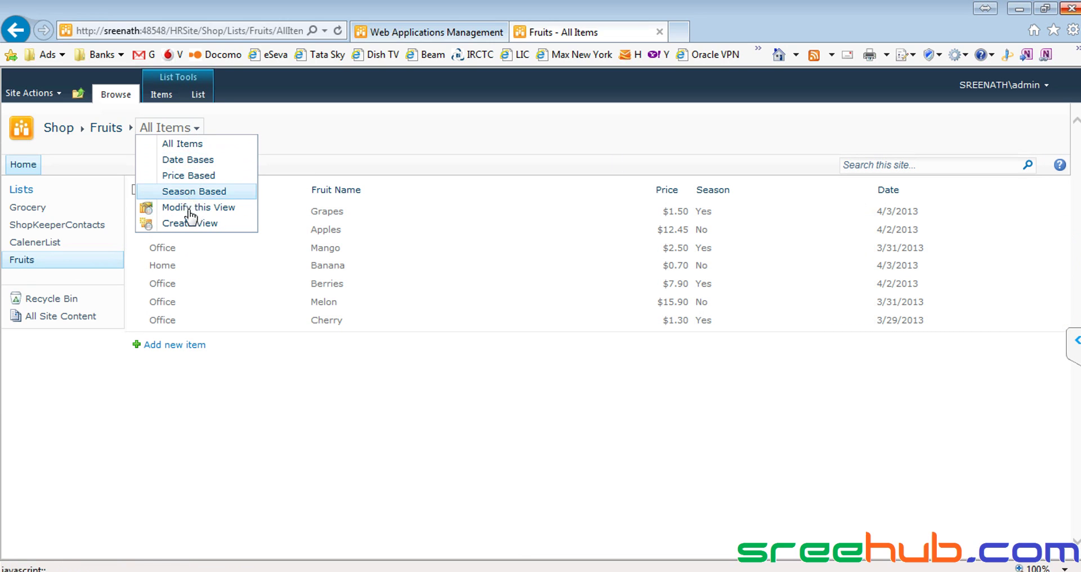
{"action": "left_click", "coordinate": [247, 208]}
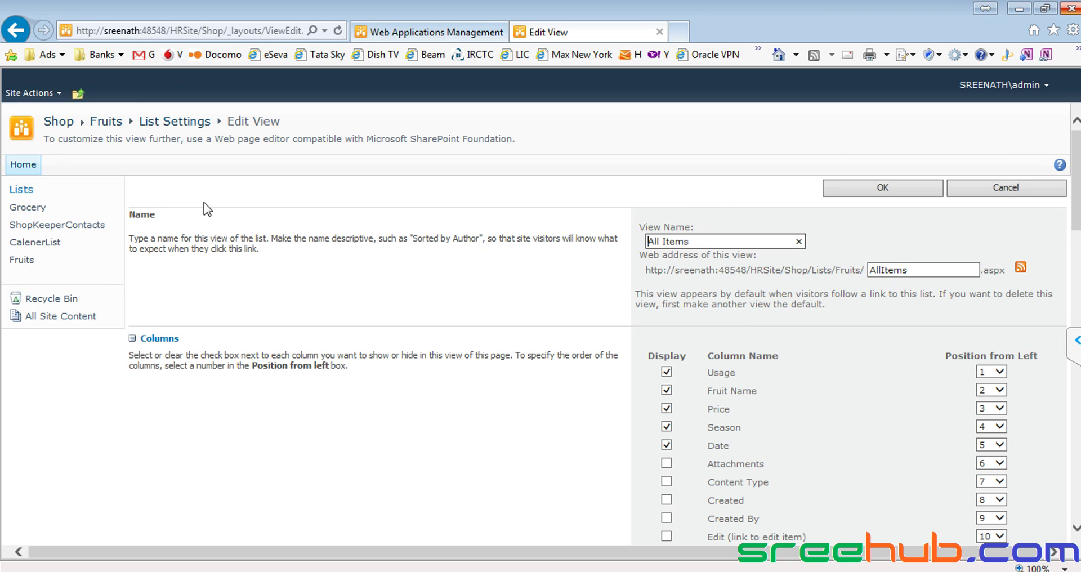
{"action": "scroll", "coordinate": [368, 225], "scroll_direction": "down", "scroll_amount": 15}
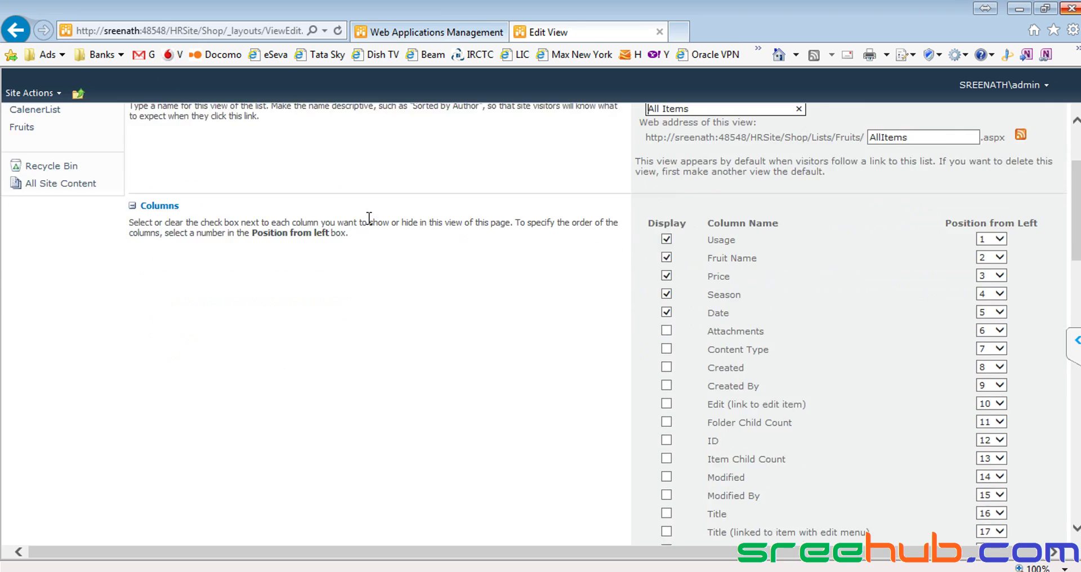
{"action": "scroll", "coordinate": [368, 226], "scroll_direction": "down", "scroll_amount": 5}
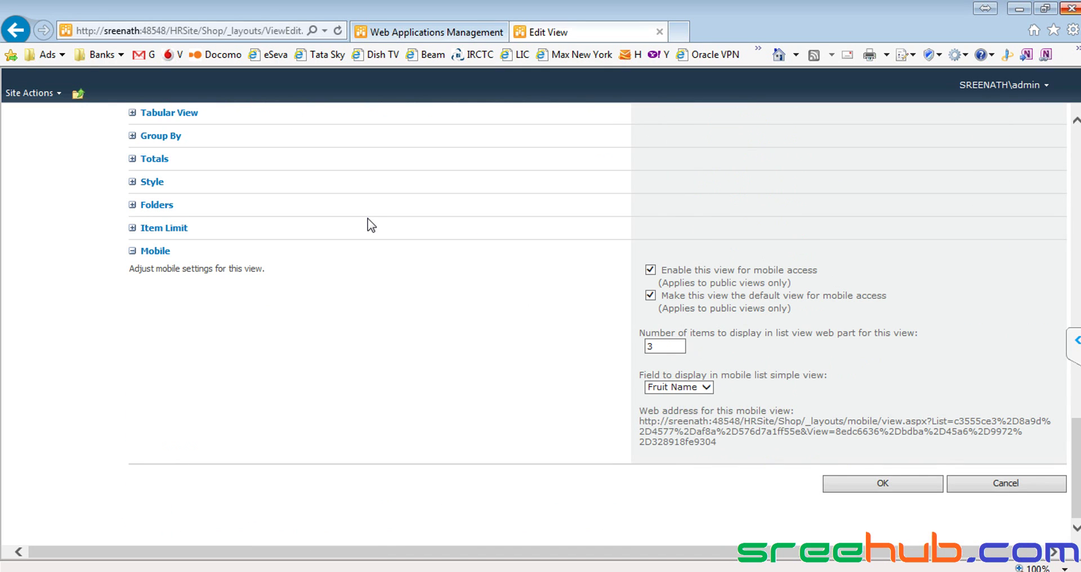
{"action": "scroll", "coordinate": [370, 224], "scroll_direction": "up", "scroll_amount": 20}
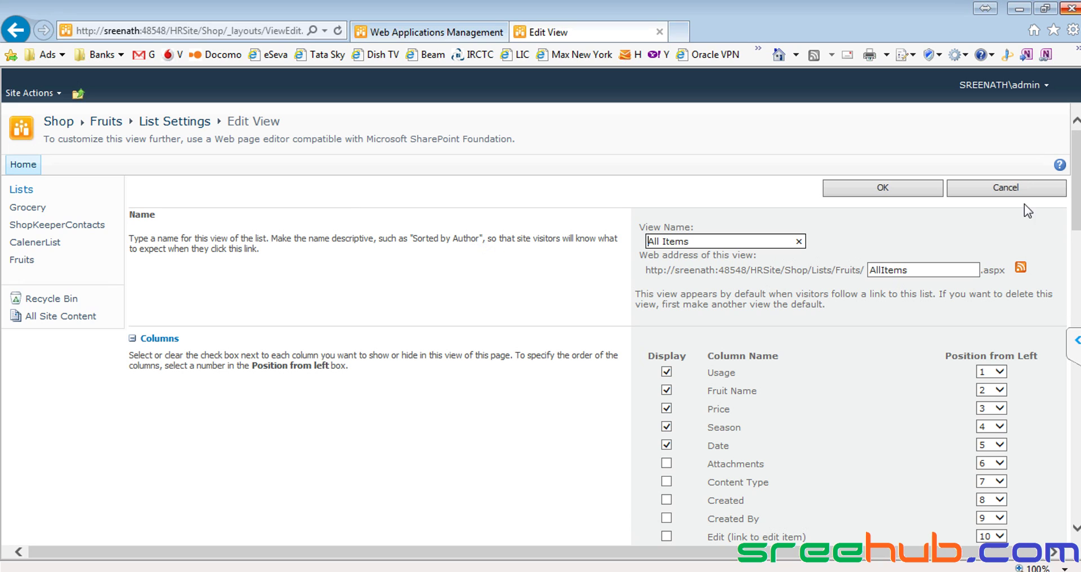
{"action": "left_click", "coordinate": [1006, 190]}
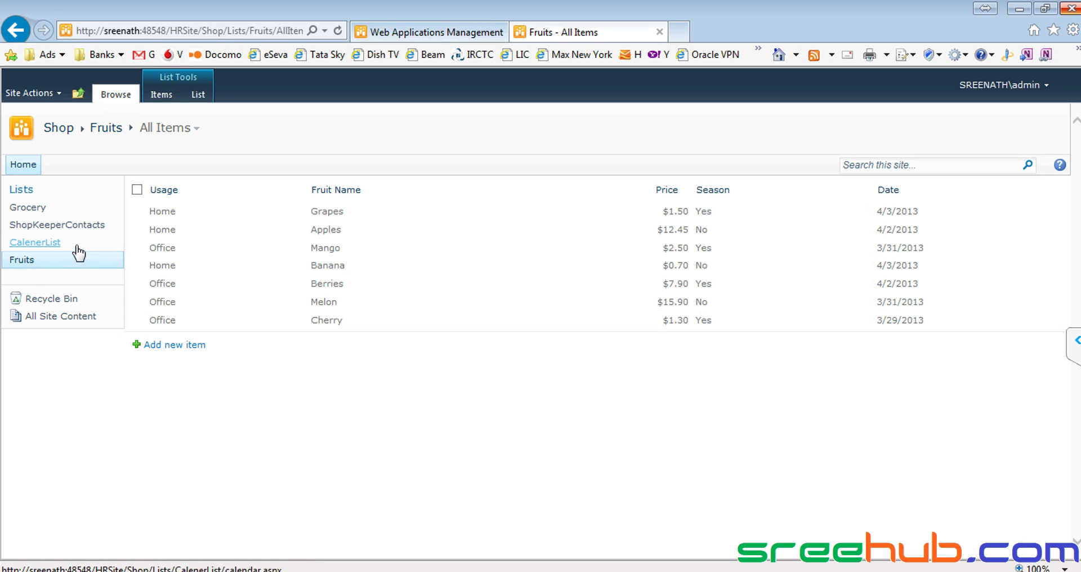
Browse Grocery and ShopKeeperContacts, select Grocery's Soap item, view all lists, then return to Shop.
{"action": "left_click", "coordinate": [34, 211]}
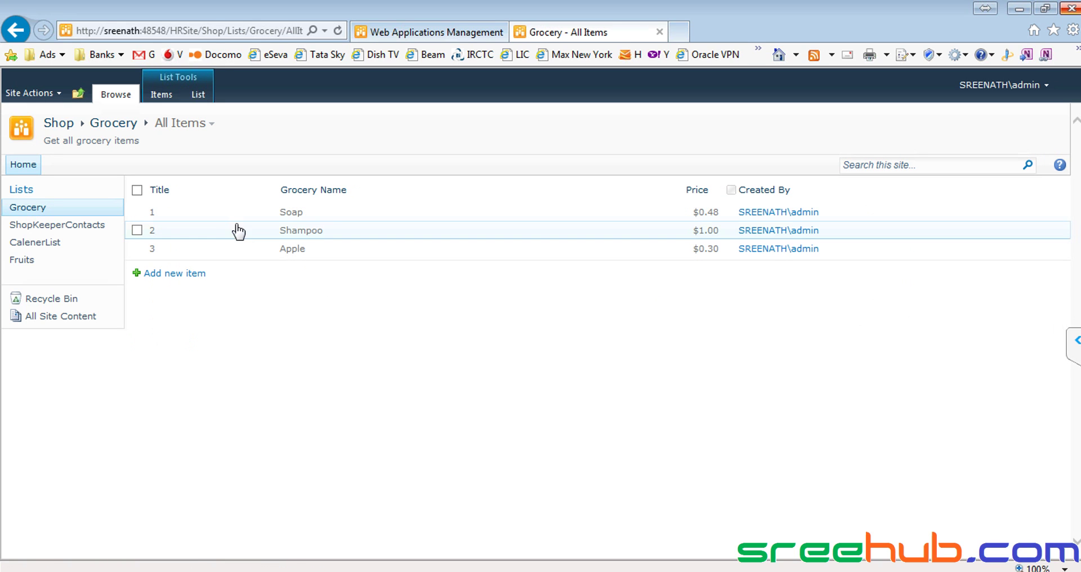
{"action": "left_click", "coordinate": [68, 225]}
{"action": "left_click", "coordinate": [35, 209]}
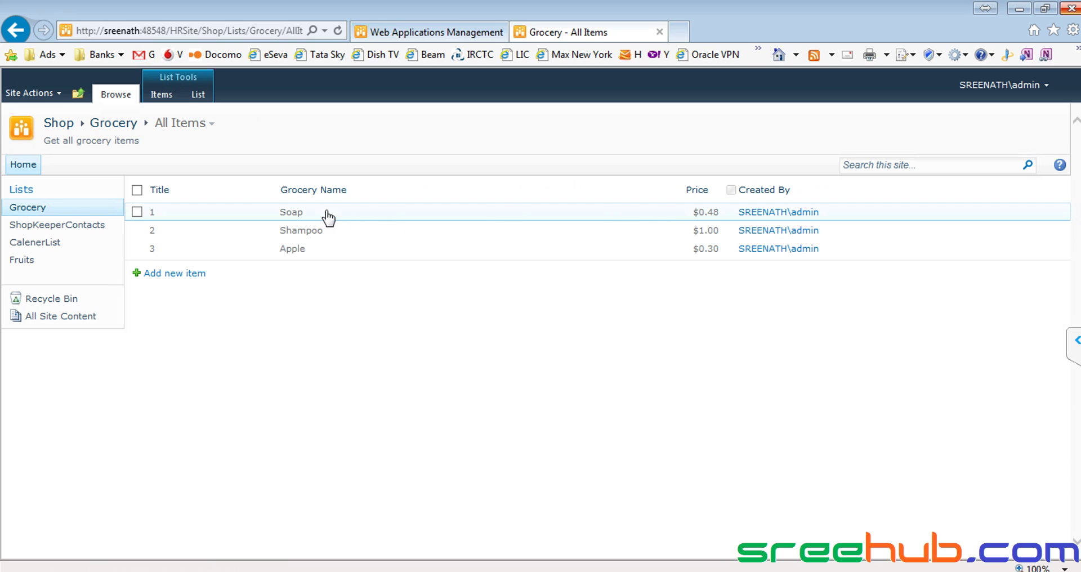
{"action": "left_click", "coordinate": [284, 215]}
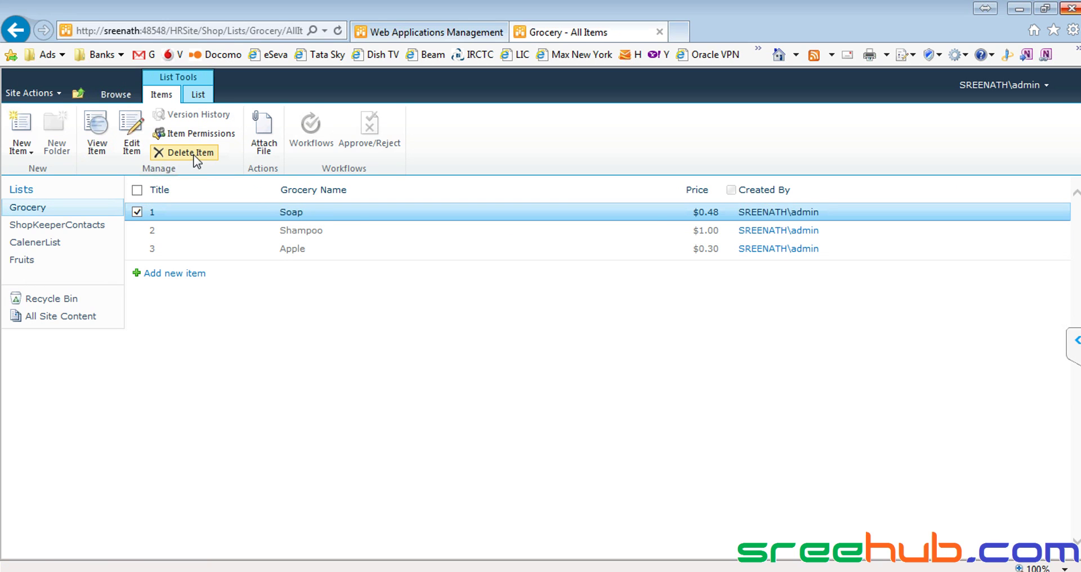
{"action": "left_click", "coordinate": [25, 191]}
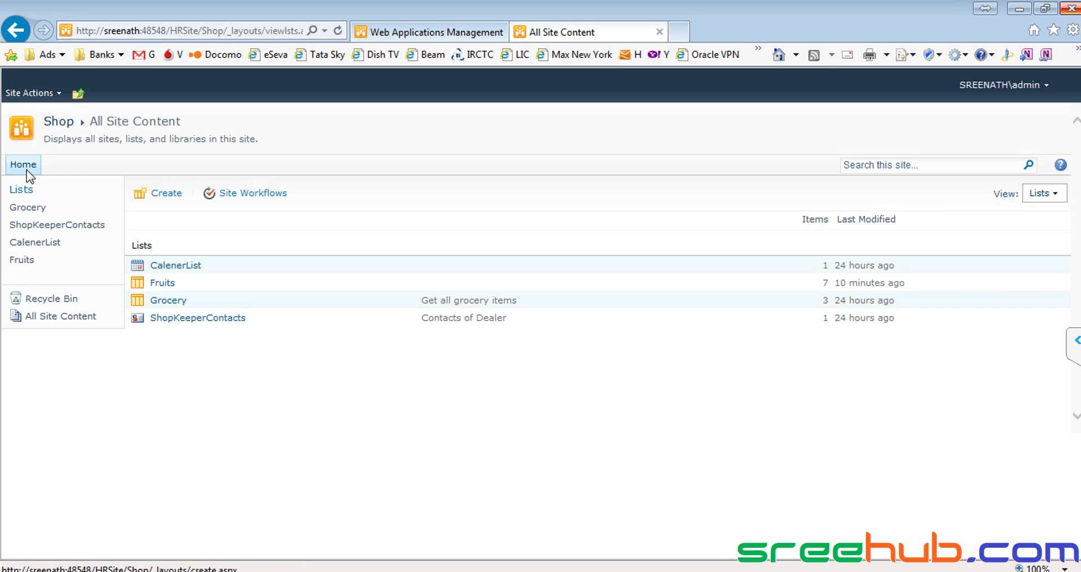
{"action": "left_click", "coordinate": [57, 123]}
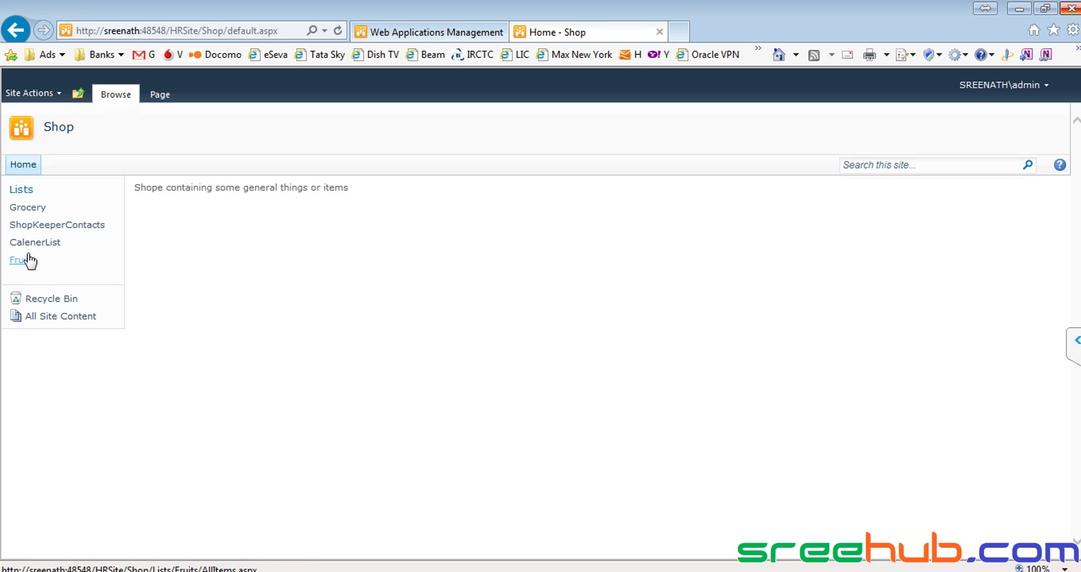
Delete the ShopKeeperContacts link from the Quick Launch settings, then return to the Fruits list.
{"action": "left_click", "coordinate": [51, 98]}
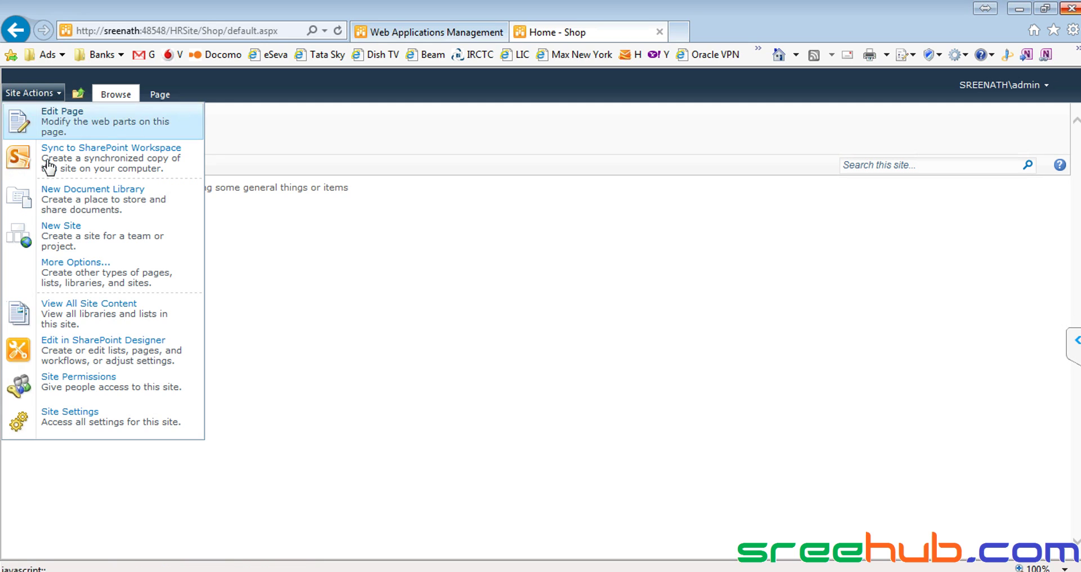
{"action": "left_click", "coordinate": [56, 421]}
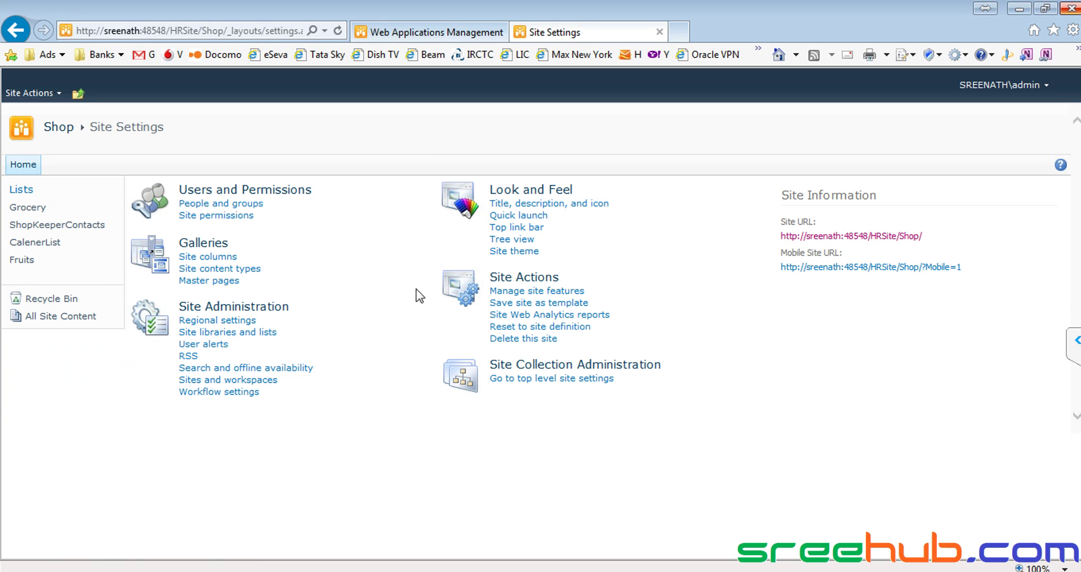
{"action": "left_click", "coordinate": [513, 216]}
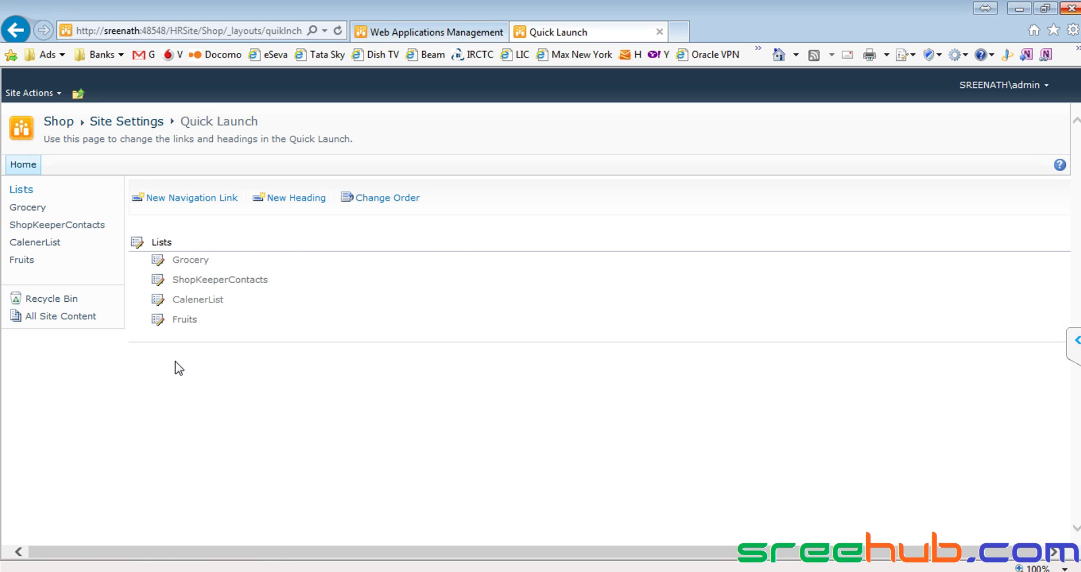
{"action": "left_click", "coordinate": [158, 280]}
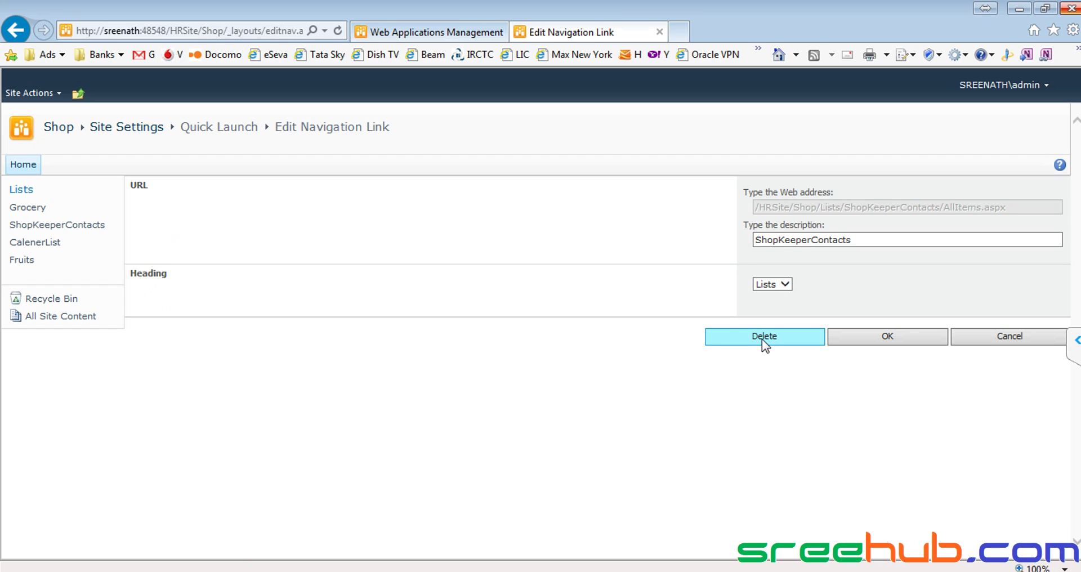
{"action": "left_click", "coordinate": [762, 339]}
{"action": "left_click", "coordinate": [625, 349]}
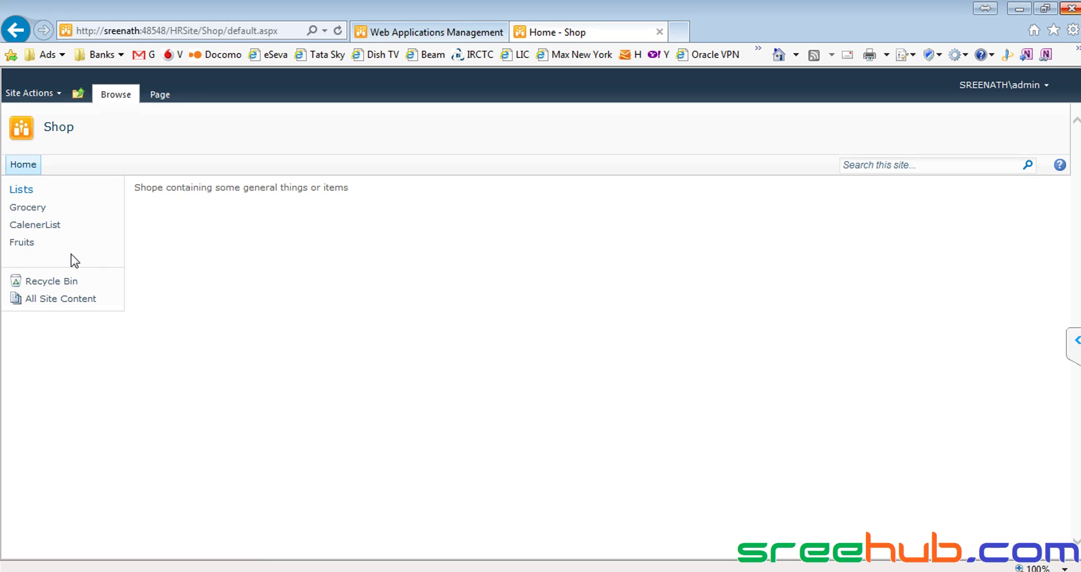
{"action": "left_click", "coordinate": [35, 246]}
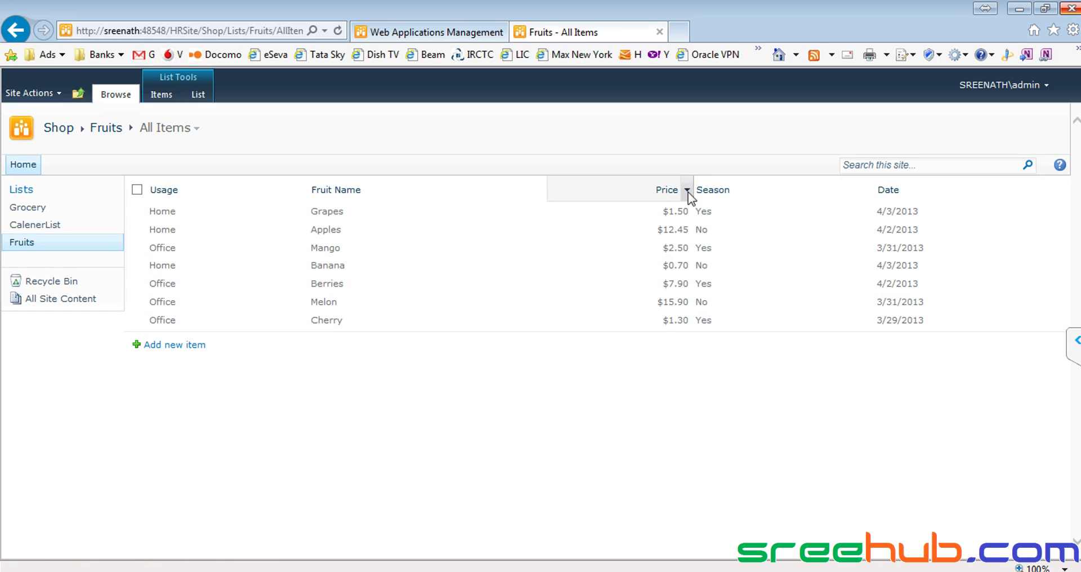
Select Mango in the Fruits list, open the New Item form, and close it unsaved.
{"action": "left_click", "coordinate": [345, 251]}
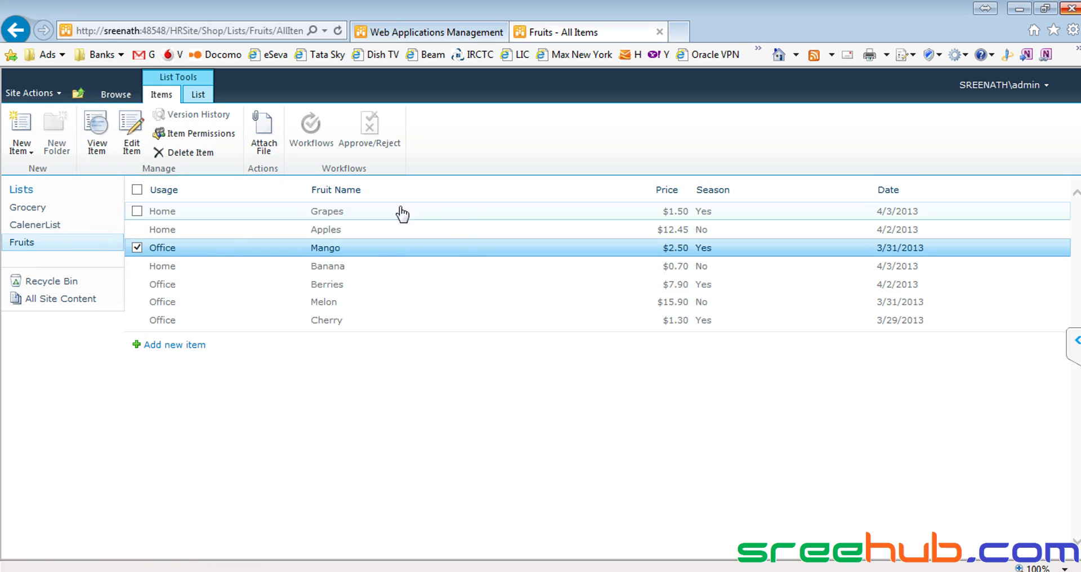
{"action": "left_click", "coordinate": [197, 345]}
{"action": "left_click", "coordinate": [21, 149]}
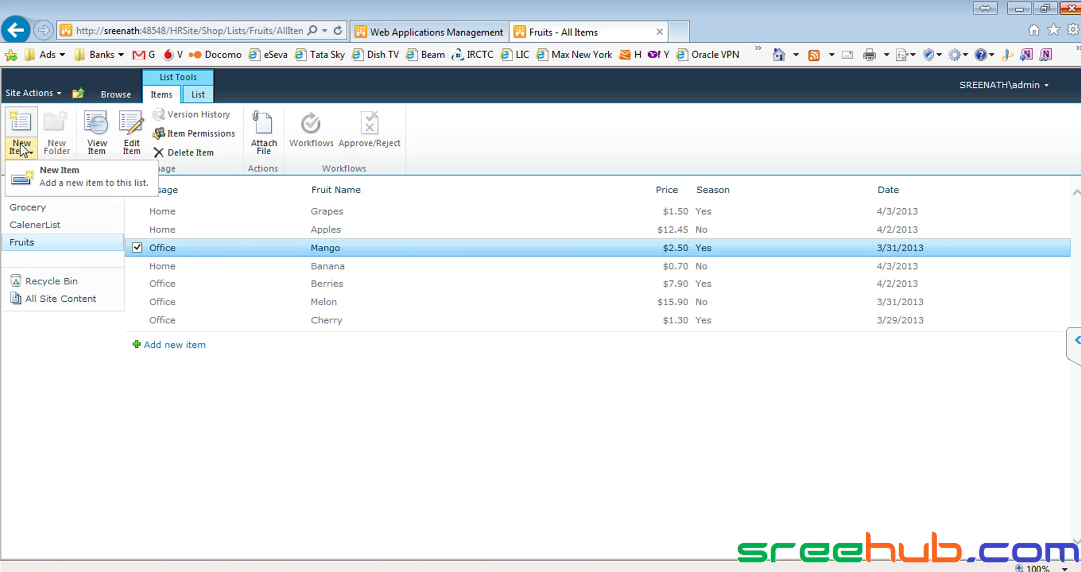
{"action": "left_click", "coordinate": [44, 175]}
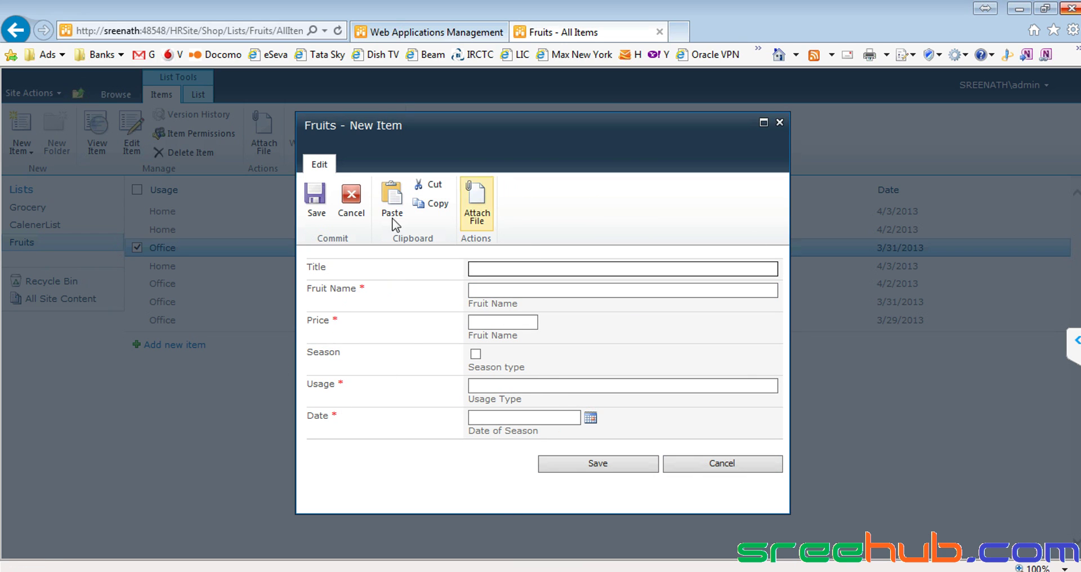
{"action": "left_click", "coordinate": [780, 123]}
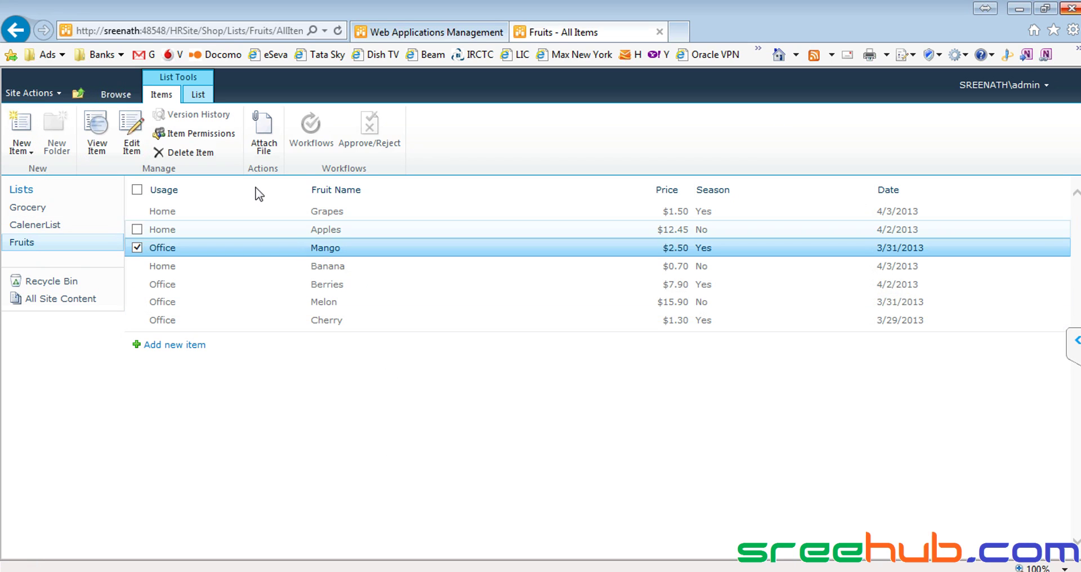
{"action": "left_click", "coordinate": [207, 93]}
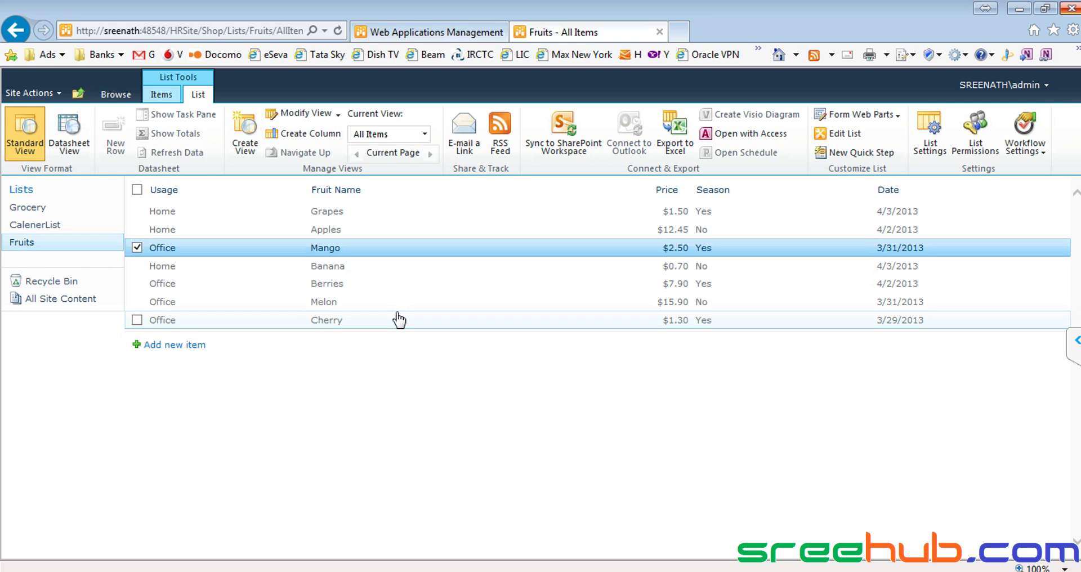
{"action": "left_click", "coordinate": [137, 247]}
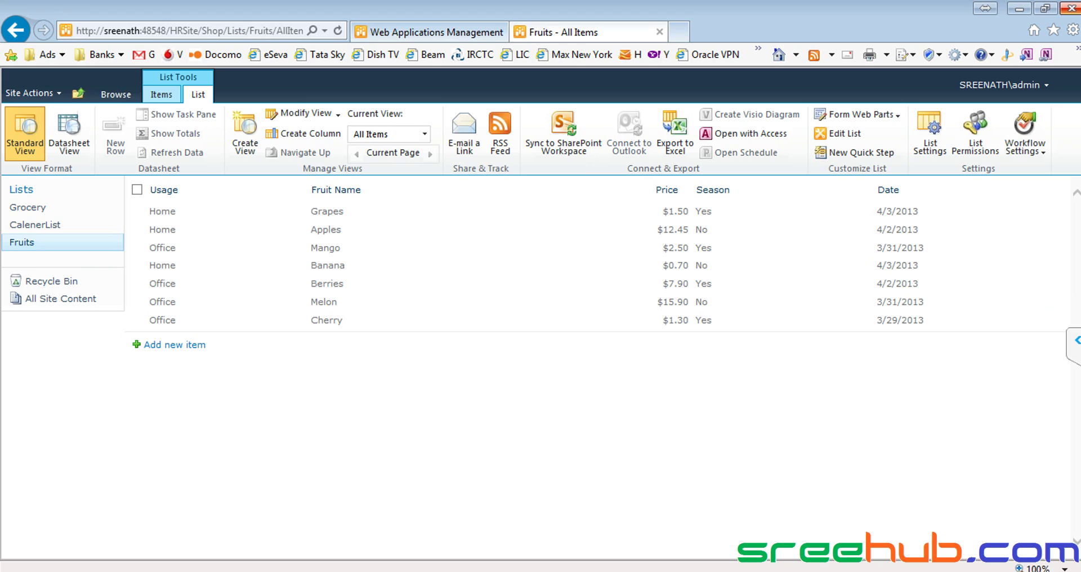
{"action": "right_click", "coordinate": [949, 571]}
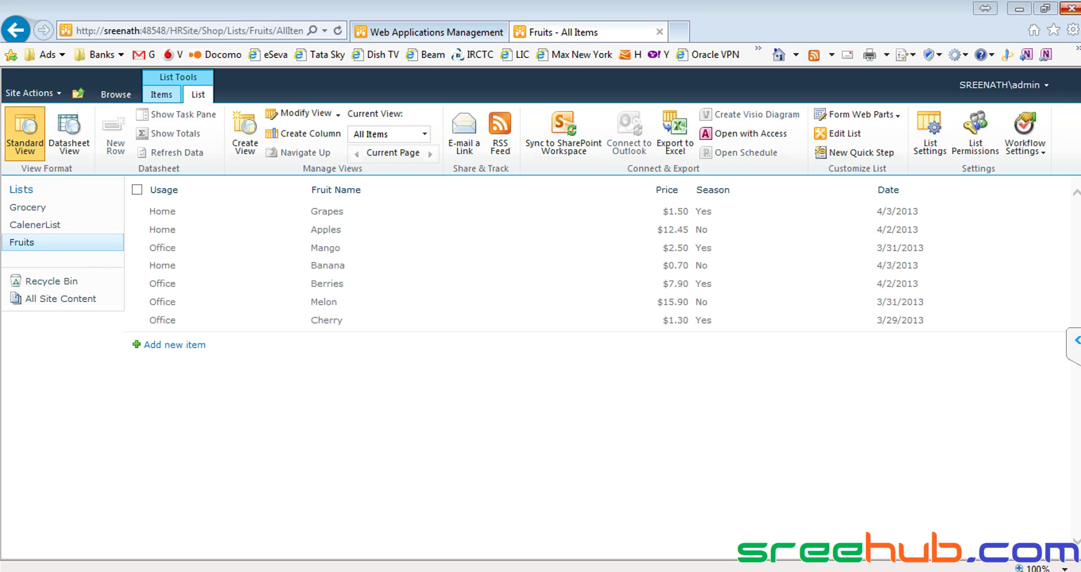